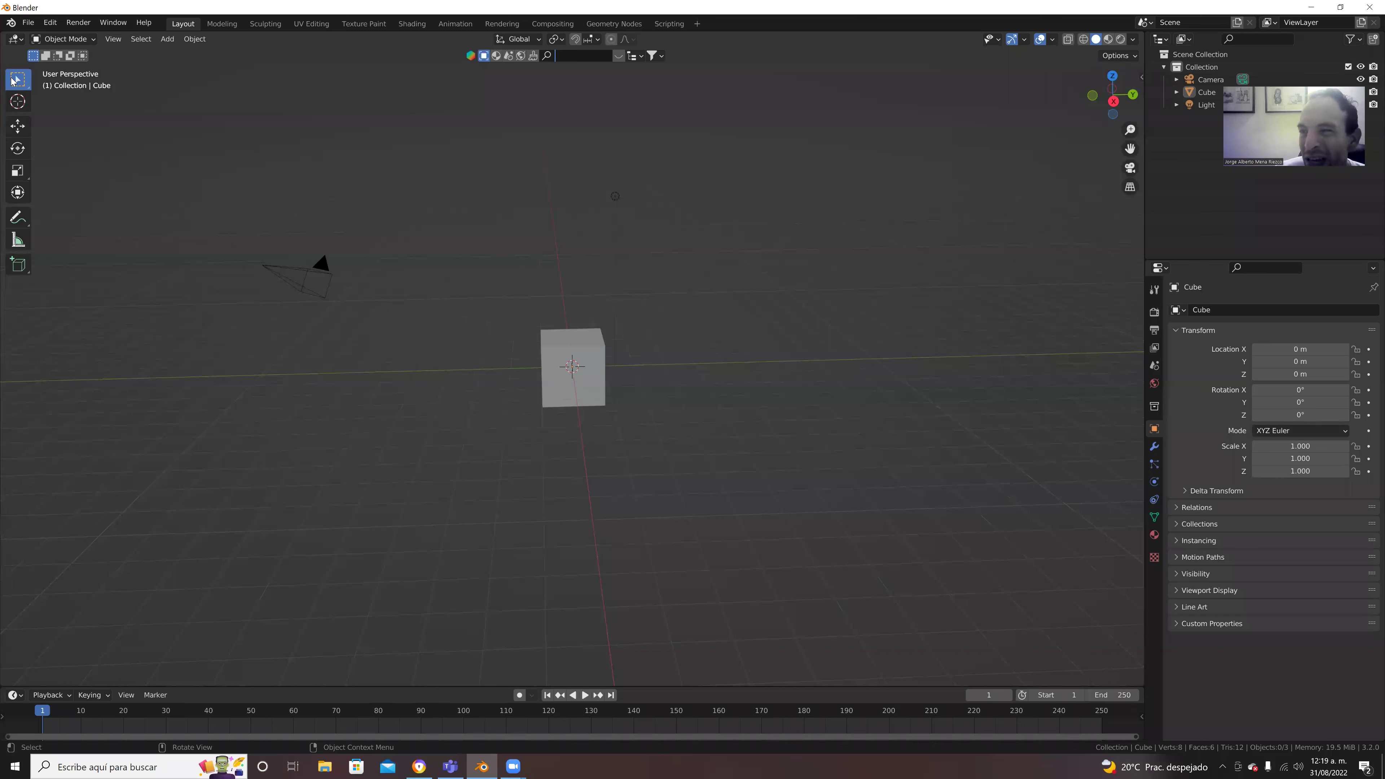
Step: Delete the light and reselect the default cube in a side orthographic view
drag(563, 152, 665, 212)
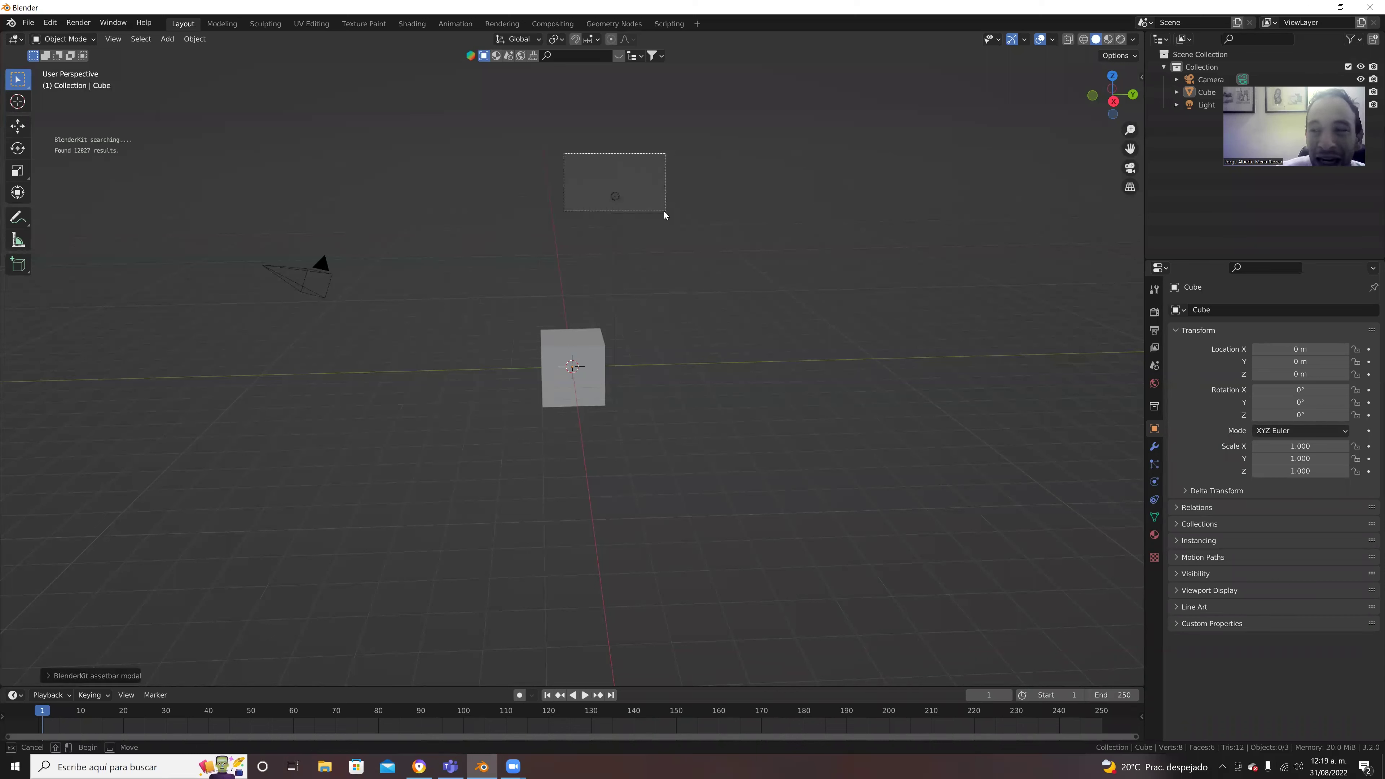
key(Delete)
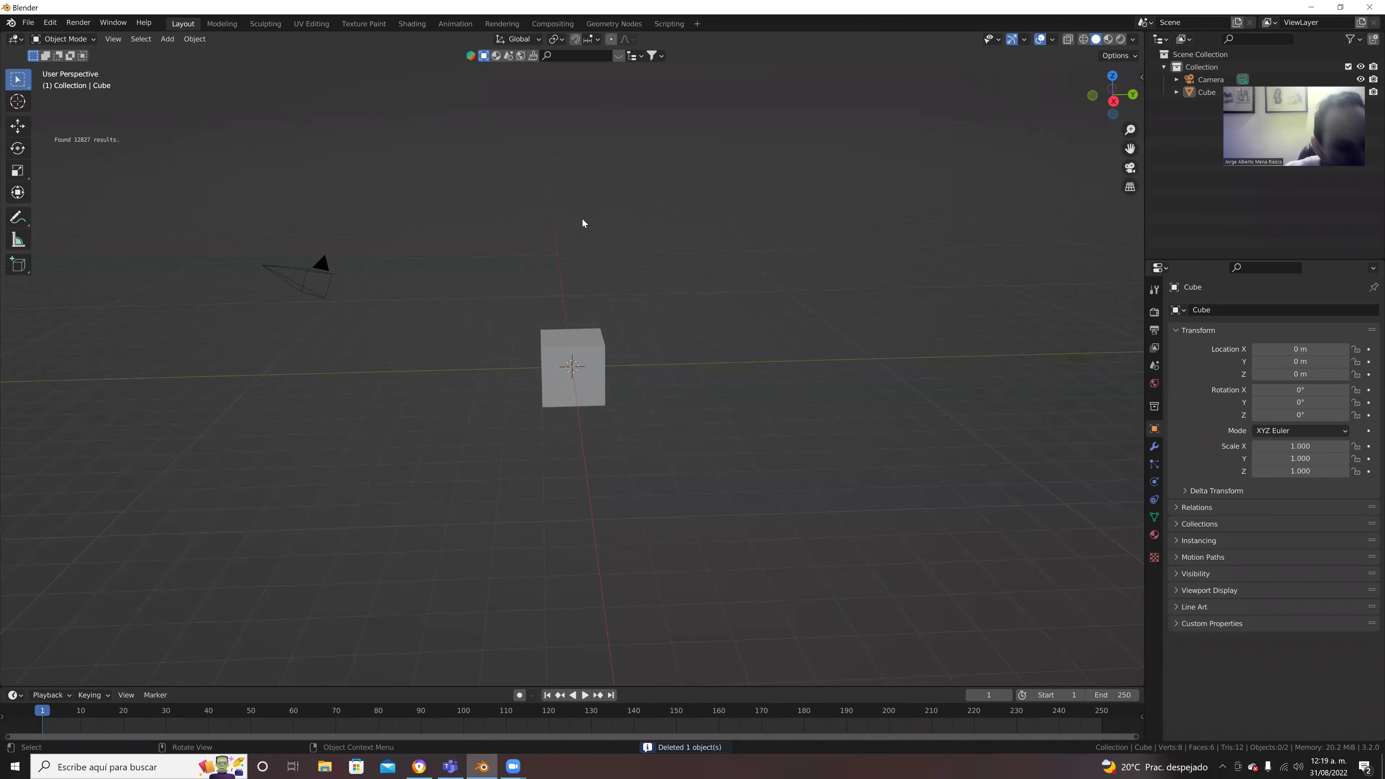
click(586, 335)
mouse_move(475, 289)
middle_down()
mouse_move(640, 330)
mouse_move(638, 298)
mouse_move(573, 302)
middle_up()
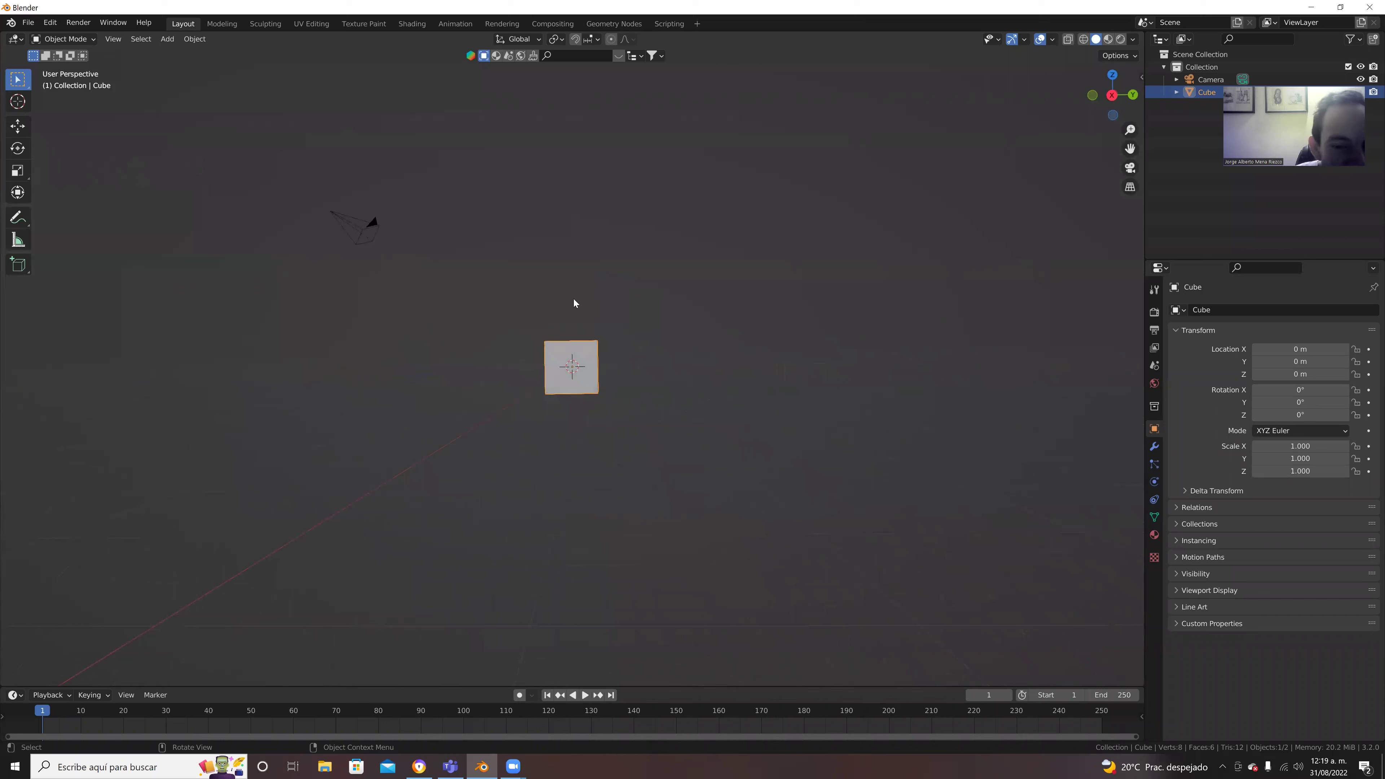
click(1112, 95)
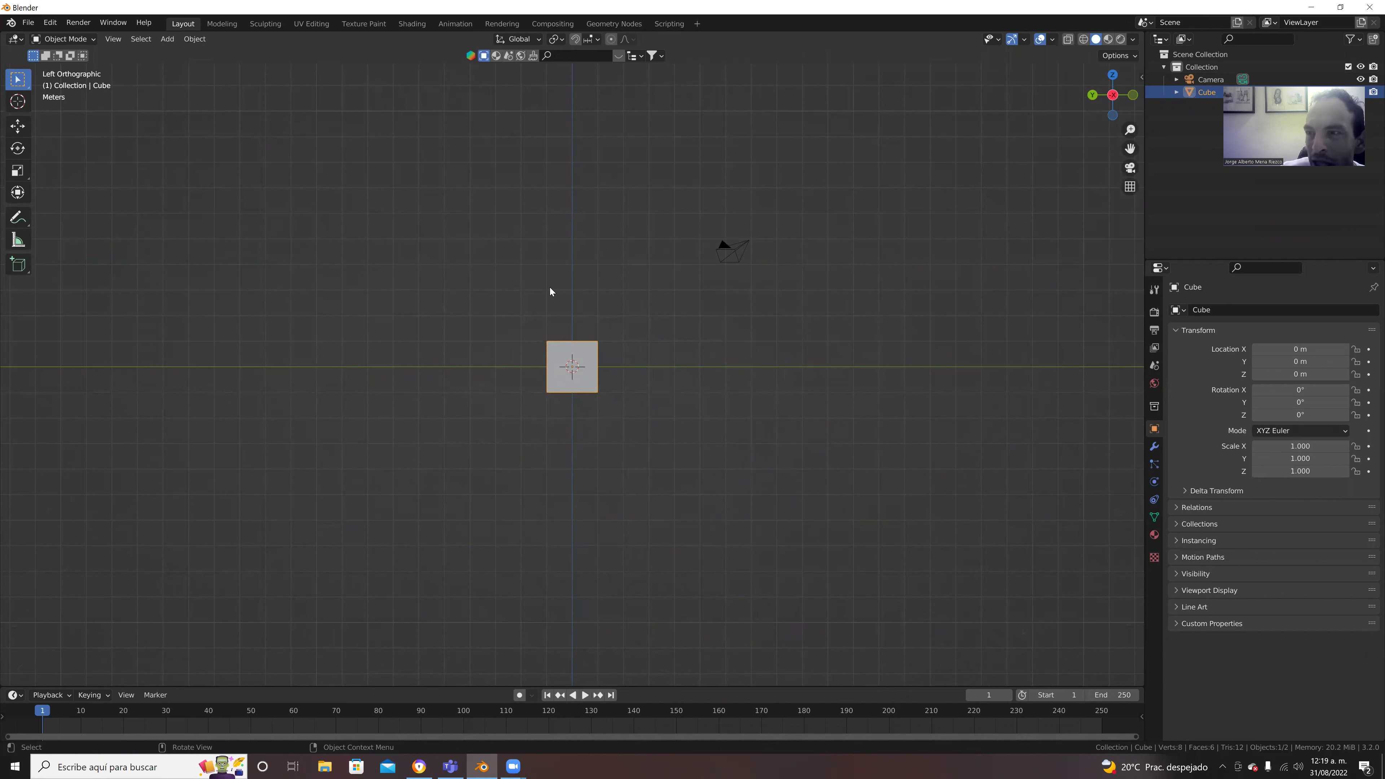
Step: Add a Basic Human meta-rig, view it from the front, then delete it
click(167, 39)
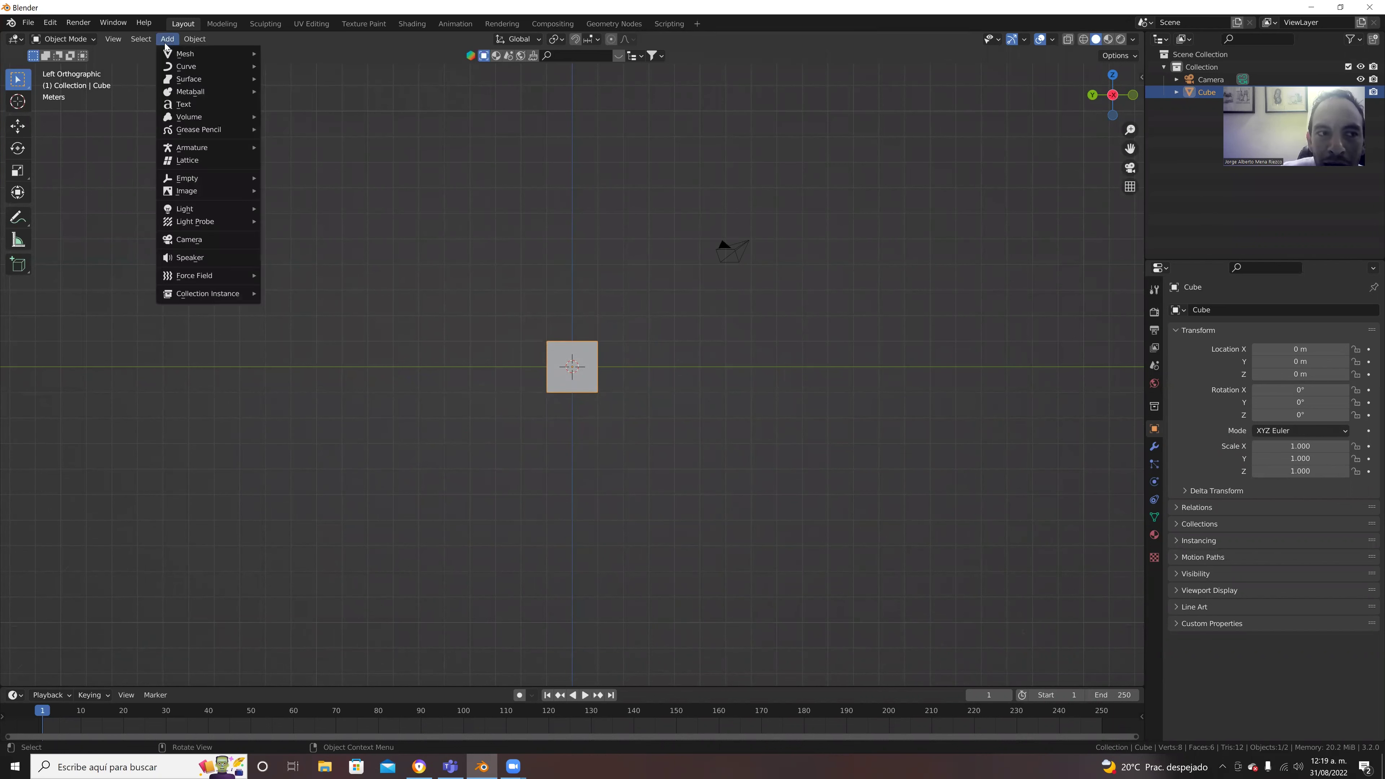
mouse_move(193, 147)
mouse_move(290, 185)
click(399, 198)
scroll(586, 327, up, 1)
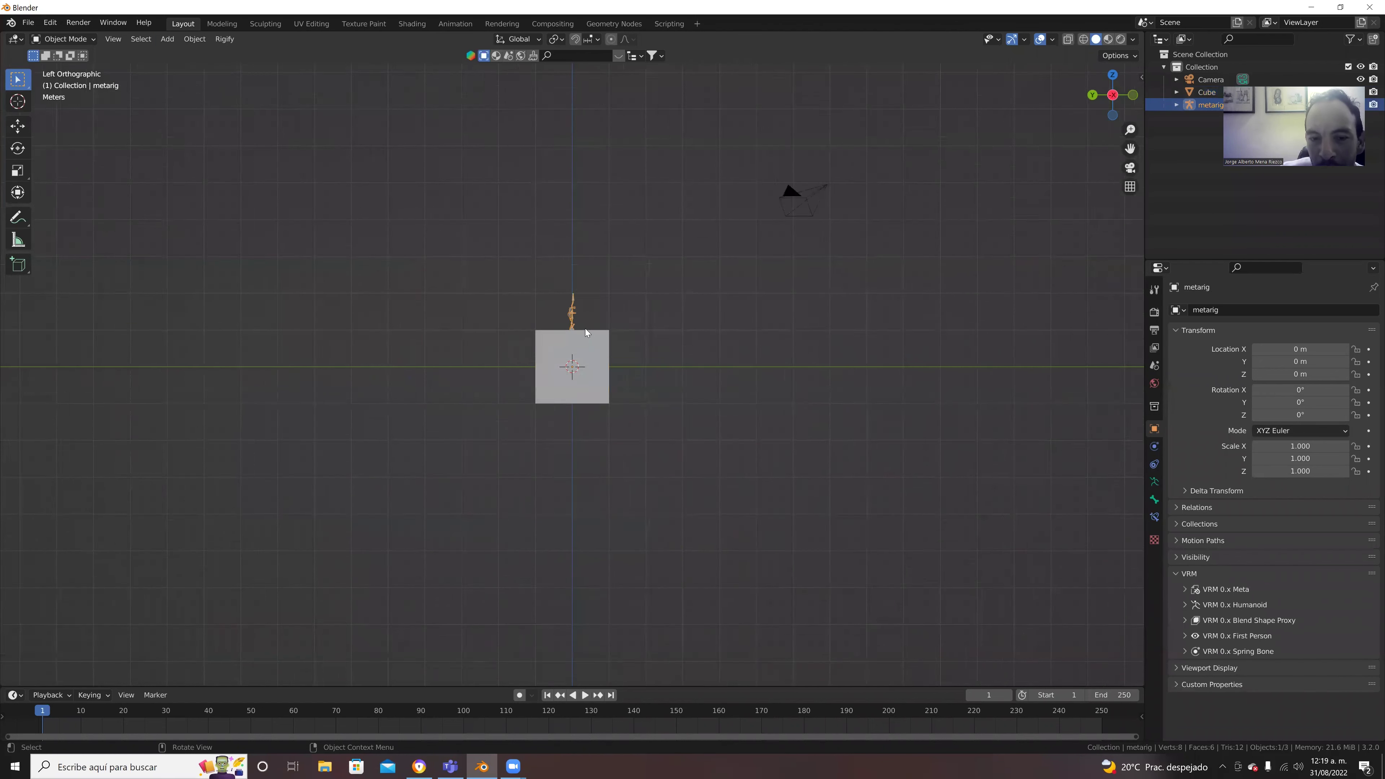
scroll(586, 328, up, 3)
mouse_move(512, 287)
middle_down()
mouse_move(492, 291)
mouse_move(627, 125)
middle_up()
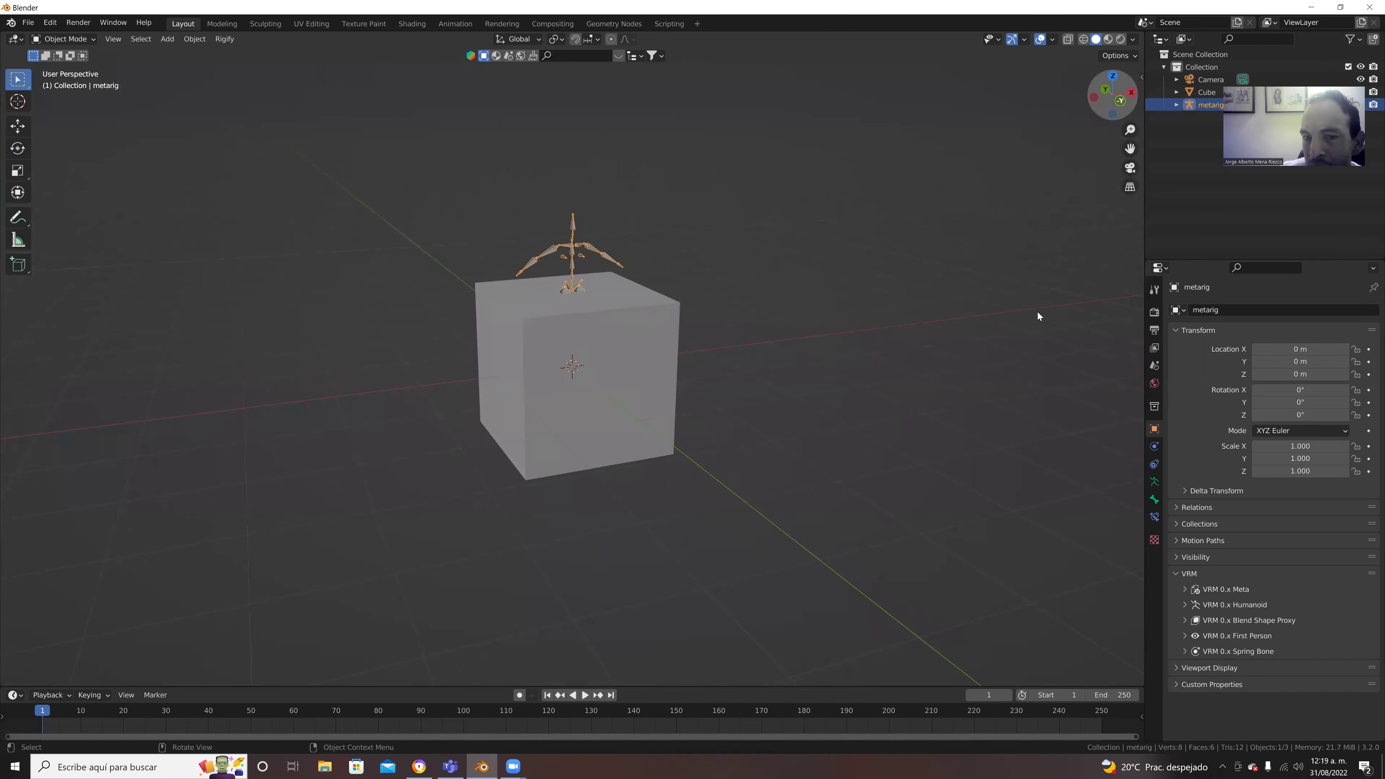
key(KP_1)
shift+click(600, 334)
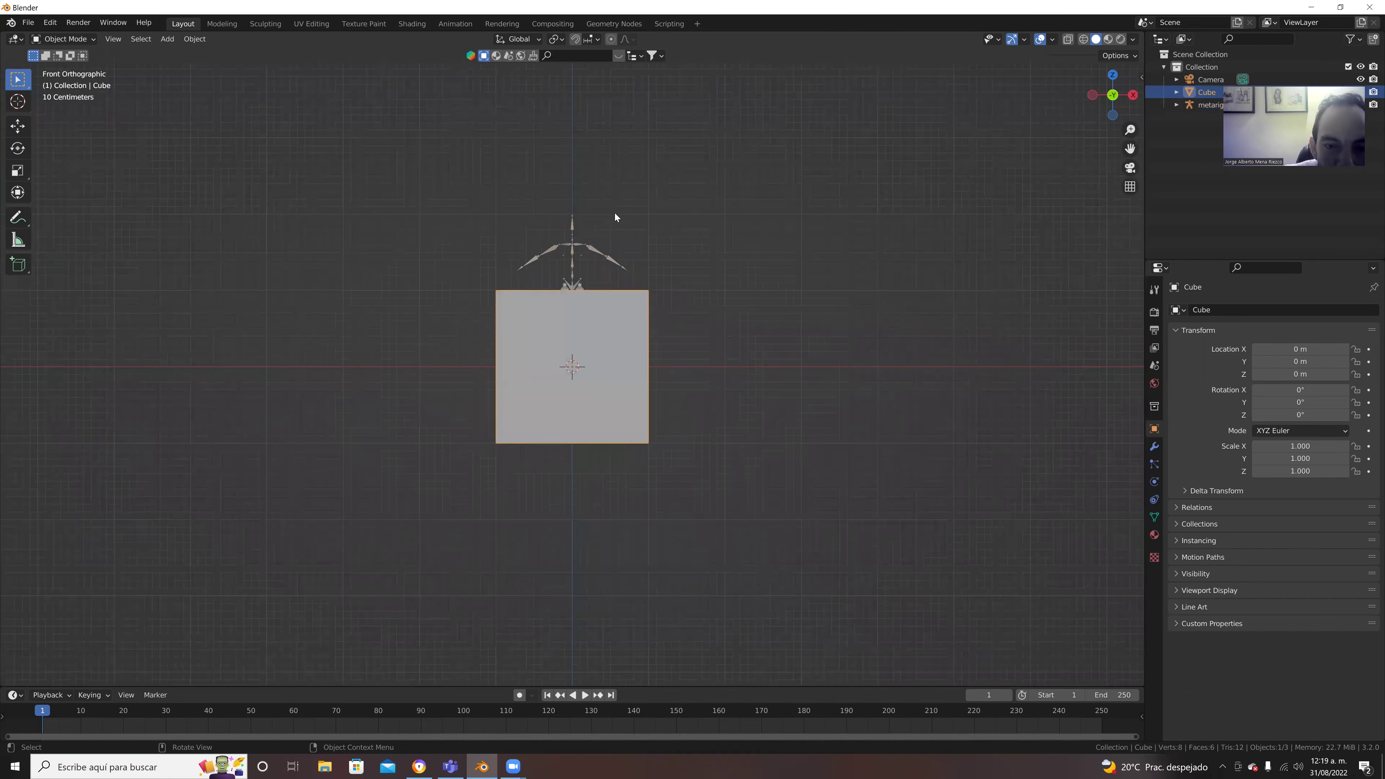
key(Delete)
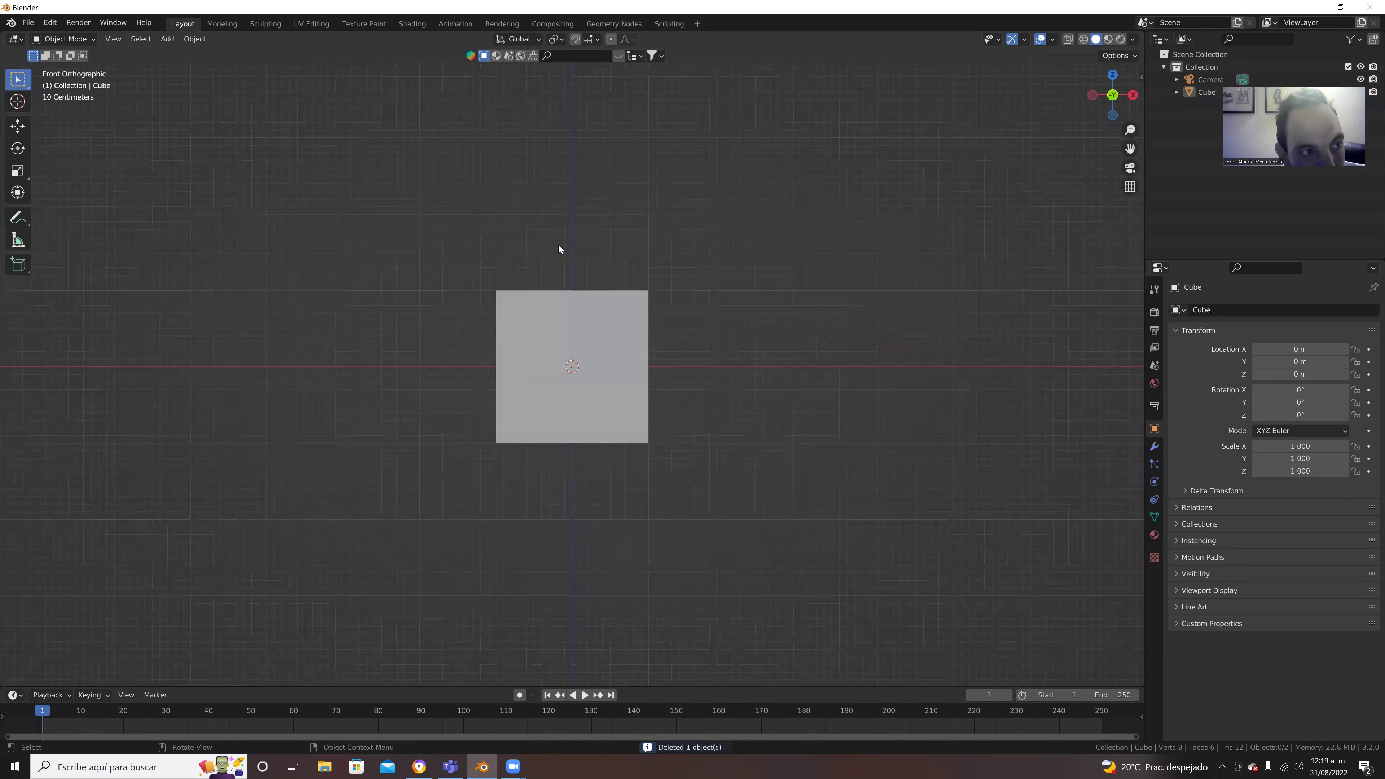
Step: Raise the cube above the ground and stretch it taller along Z
click(566, 312)
key(g)
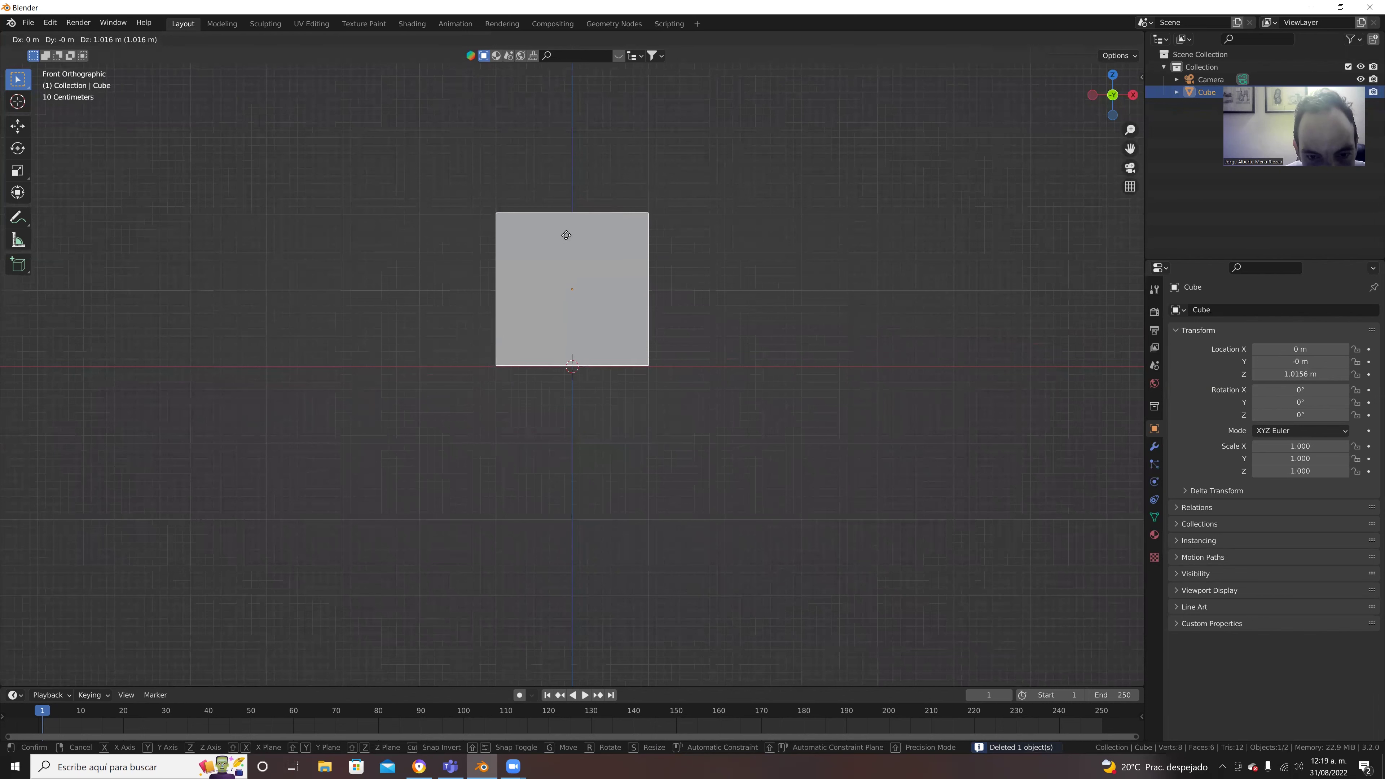
click(567, 235)
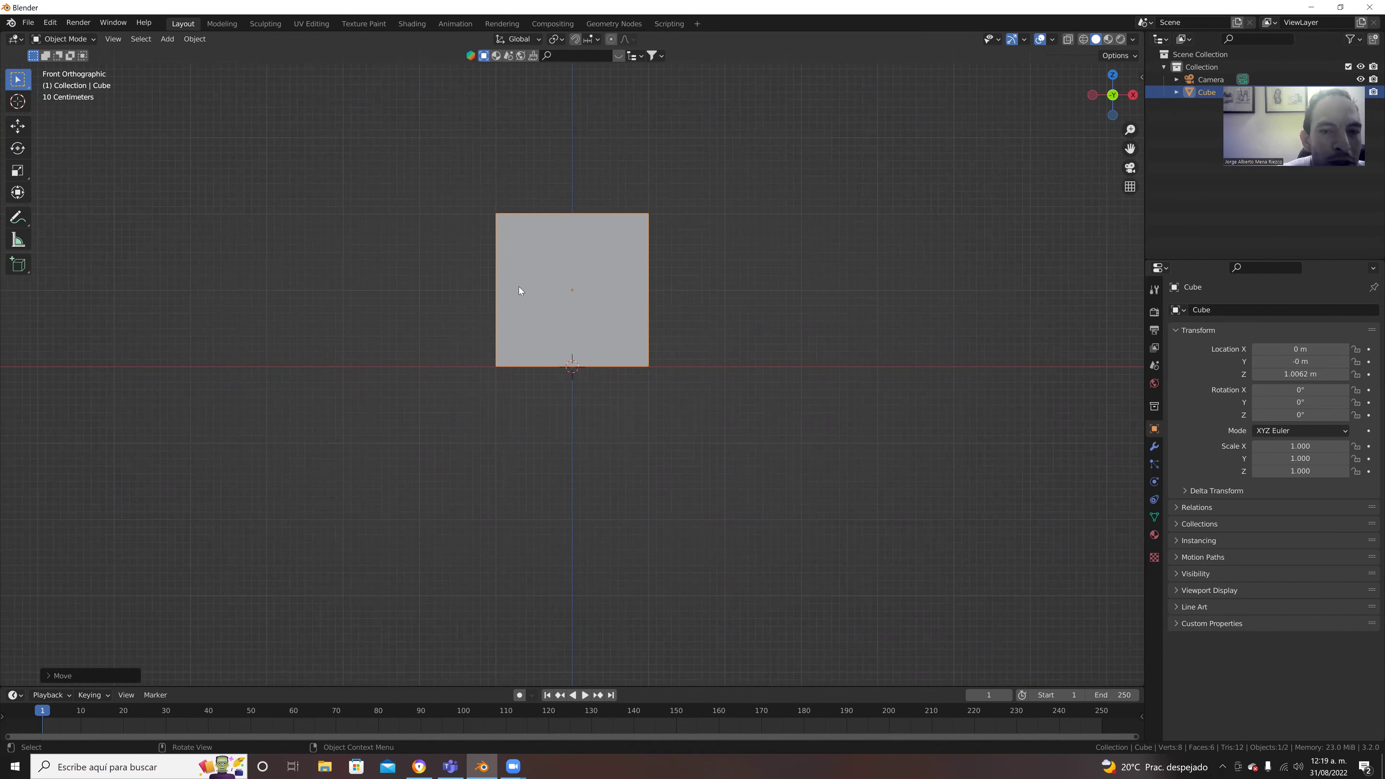
scroll(519, 287, down, 1)
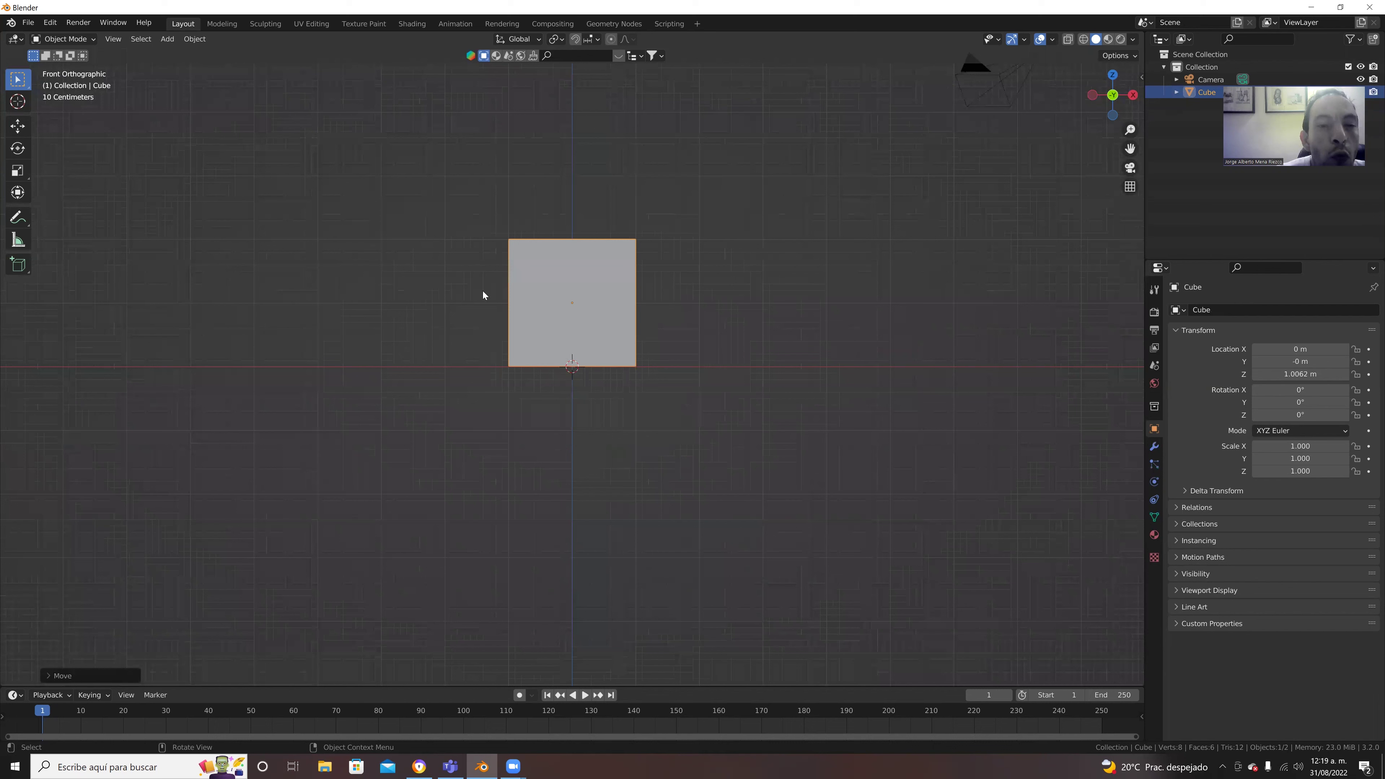
click(16, 171)
mouse_move(572, 253)
mouse_down()
mouse_move(573, 223)
mouse_move(578, 238)
mouse_up()
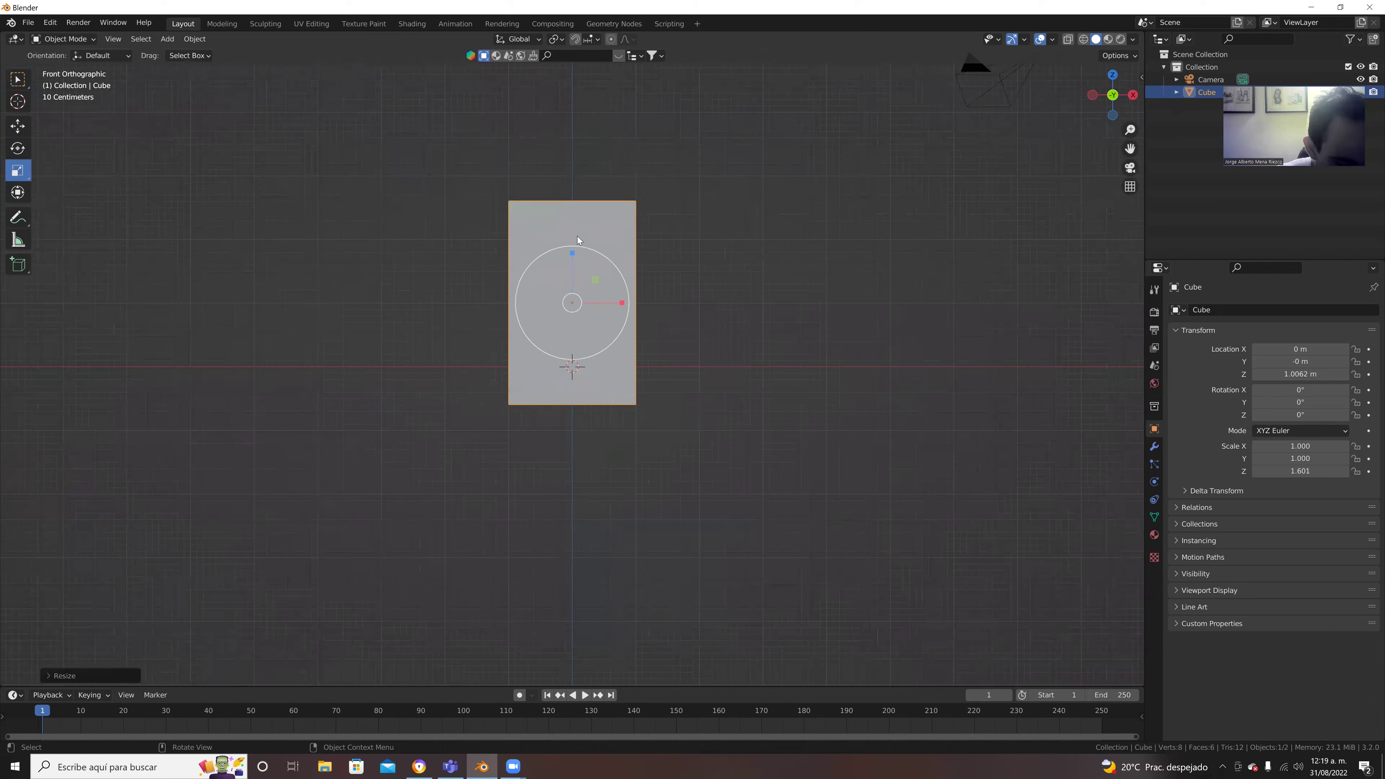
key(g)
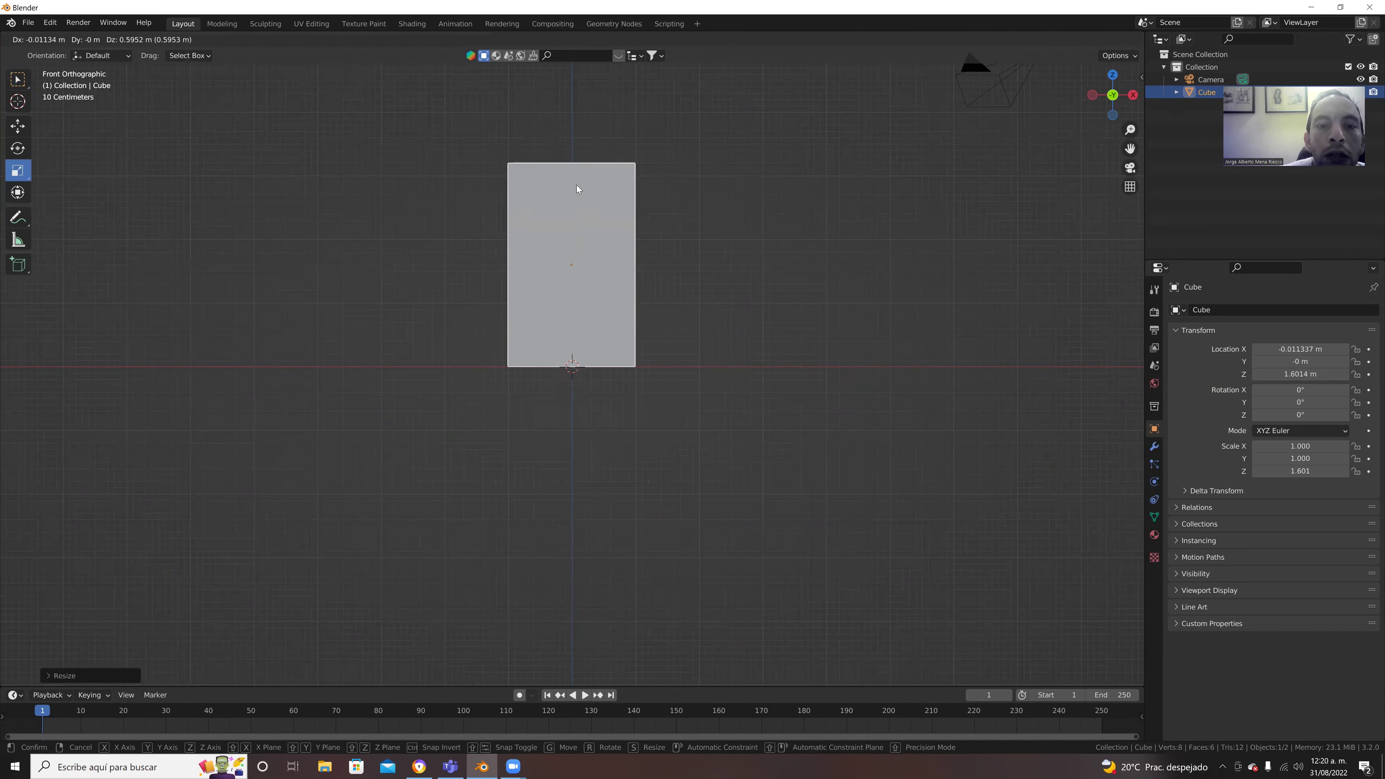
click(578, 189)
Step: Fine-tune the box to Scale Z 1.581, resting at 1.556 m height
drag(573, 220, 571, 222)
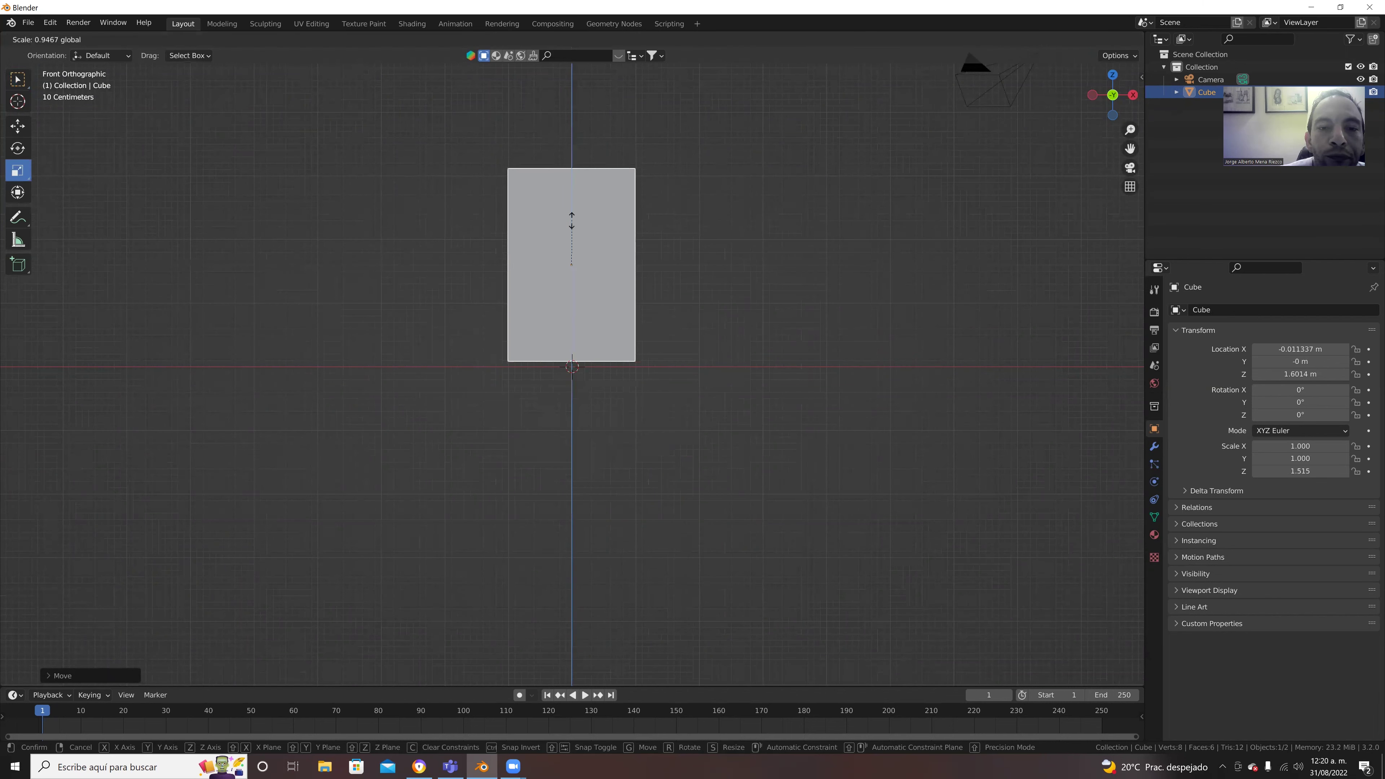
key(g)
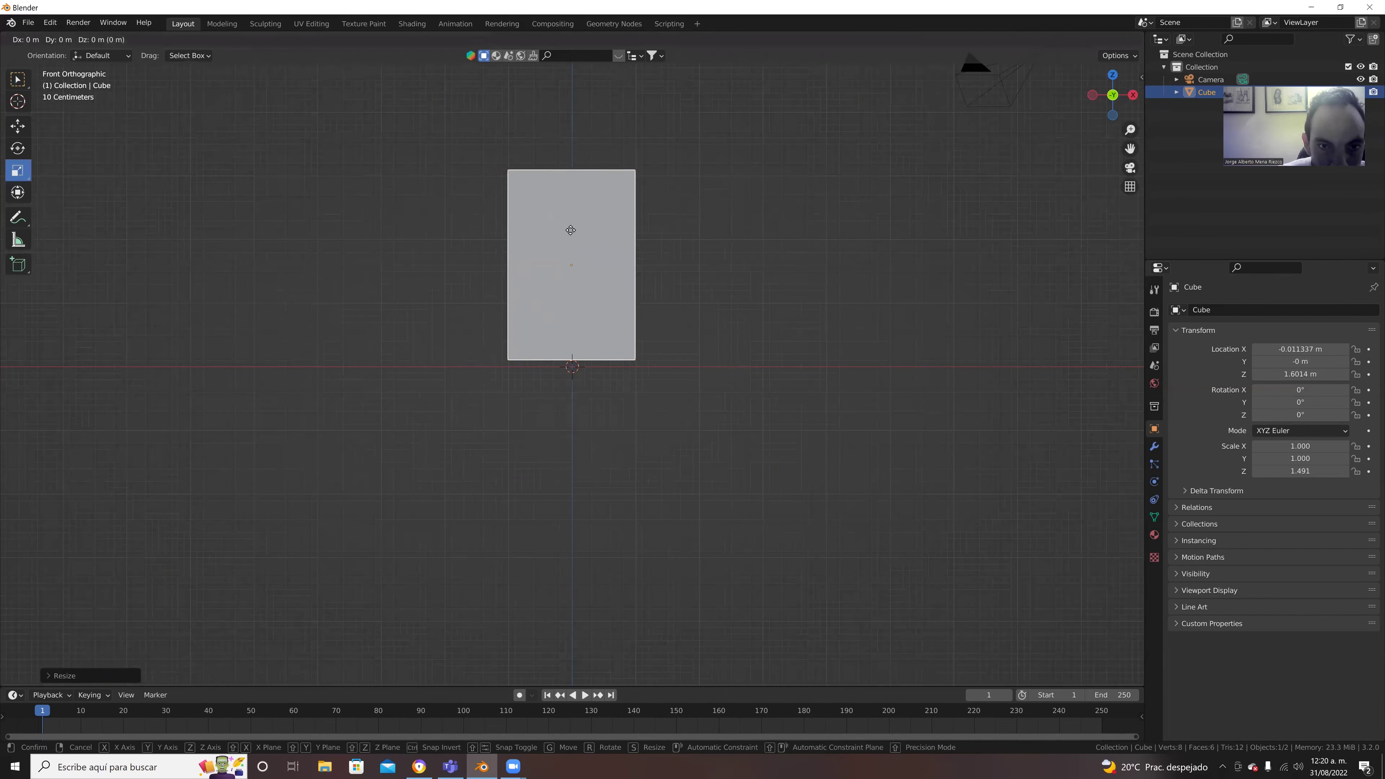
click(576, 221)
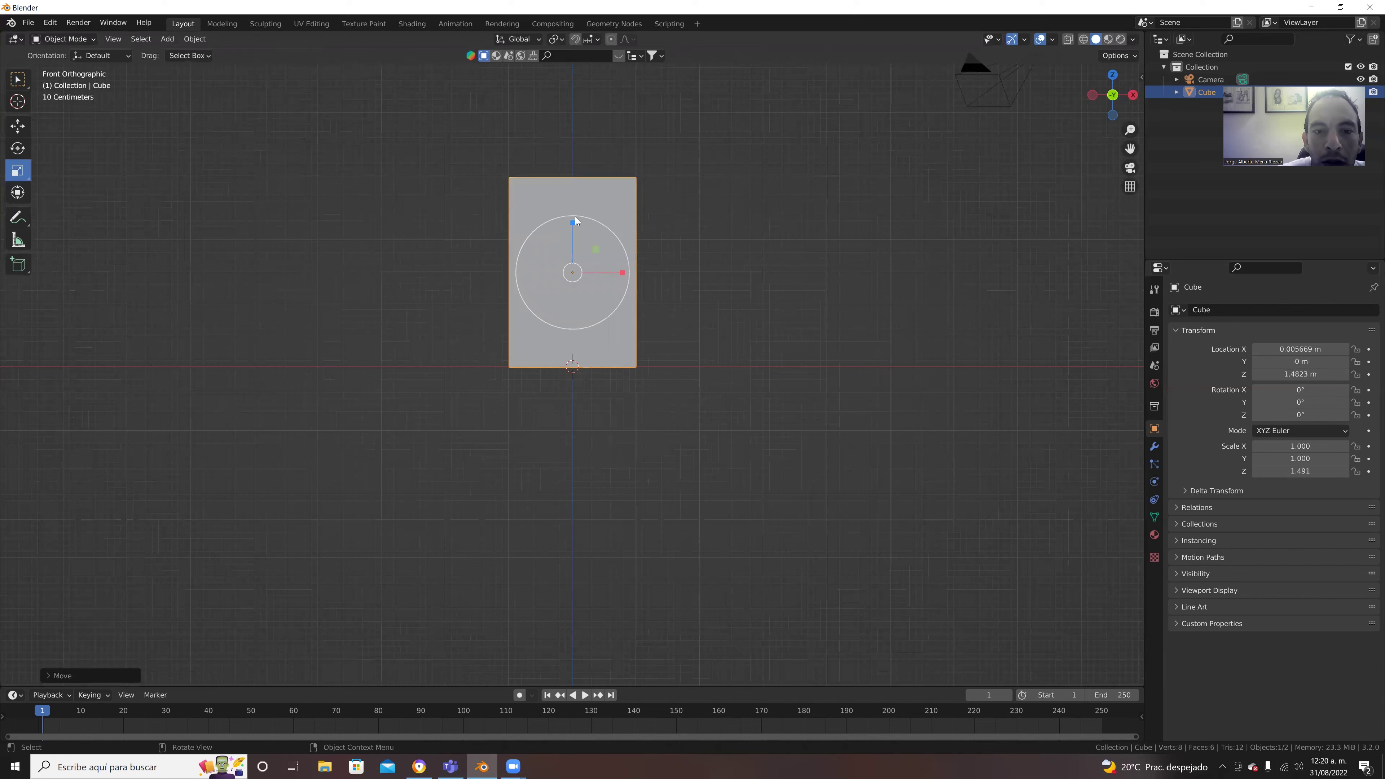
drag(572, 222, 572, 216)
key(g)
click(571, 214)
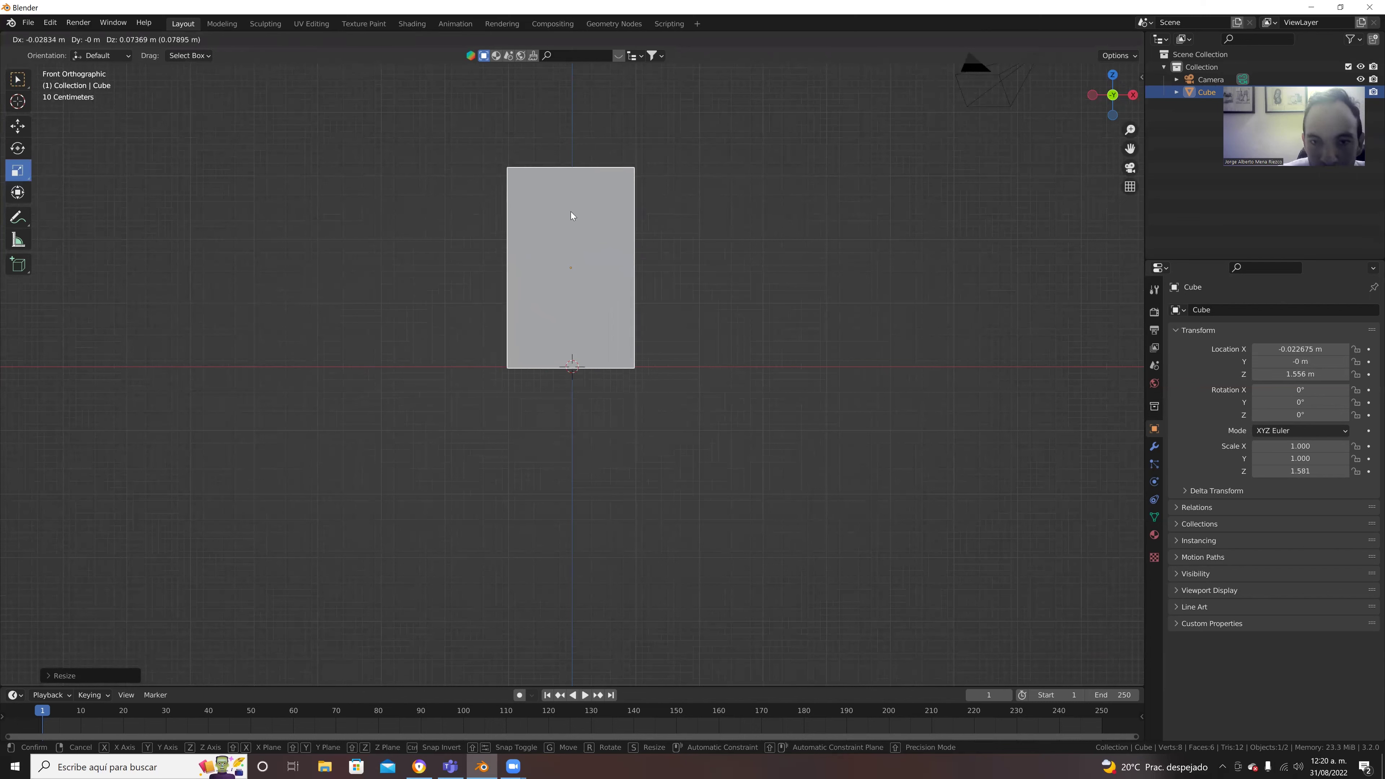
right_click(567, 200)
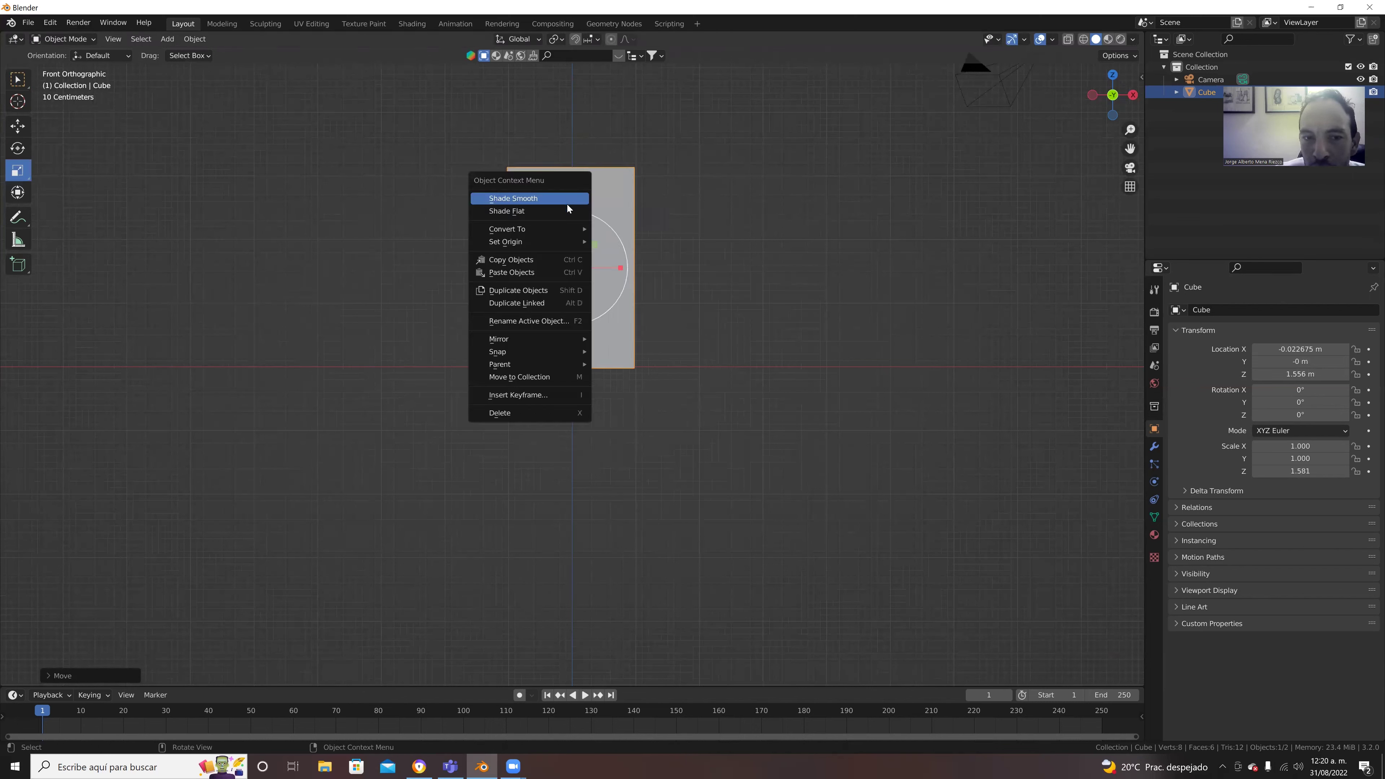
click(646, 200)
Step: In Edit Mode, subdivide the box's mesh twice into a 96-face grid
click(570, 245)
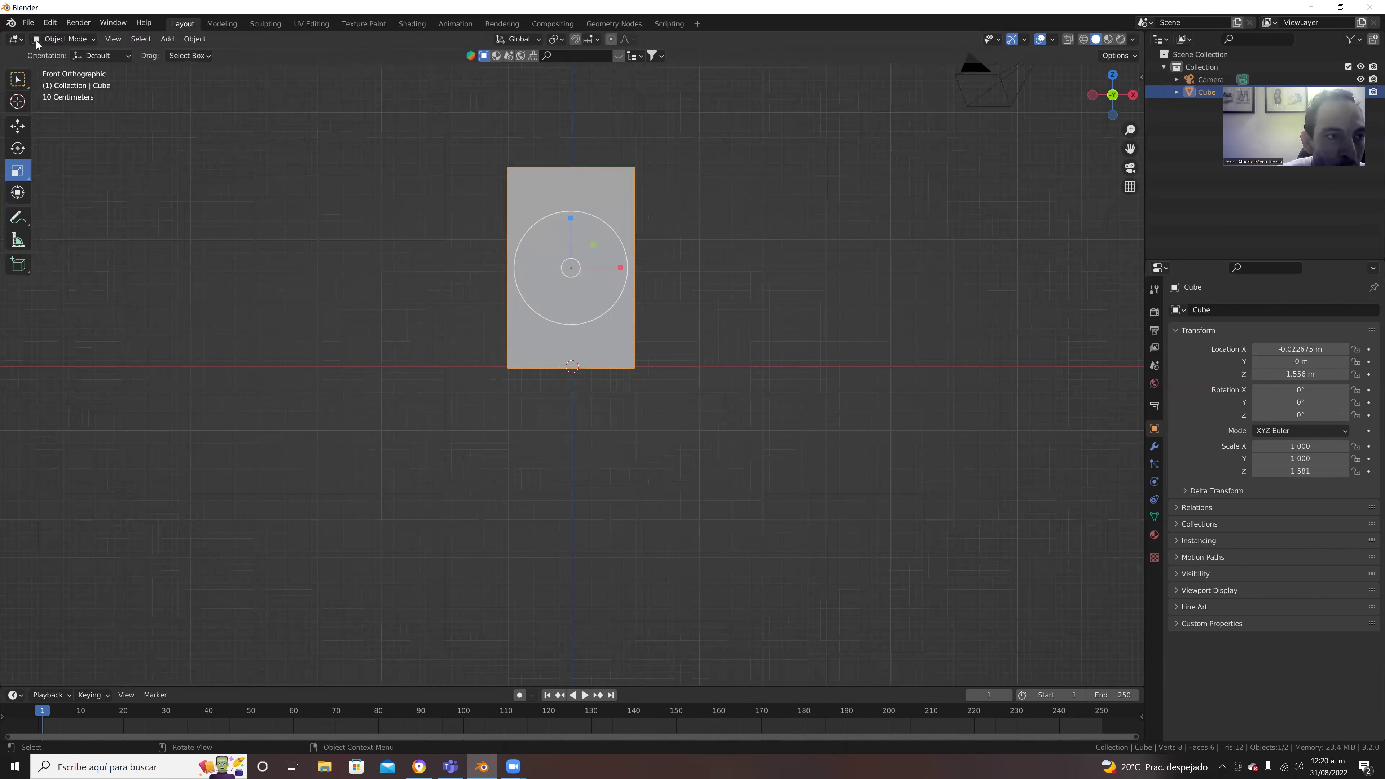
click(62, 39)
key(Tab)
right_click(625, 227)
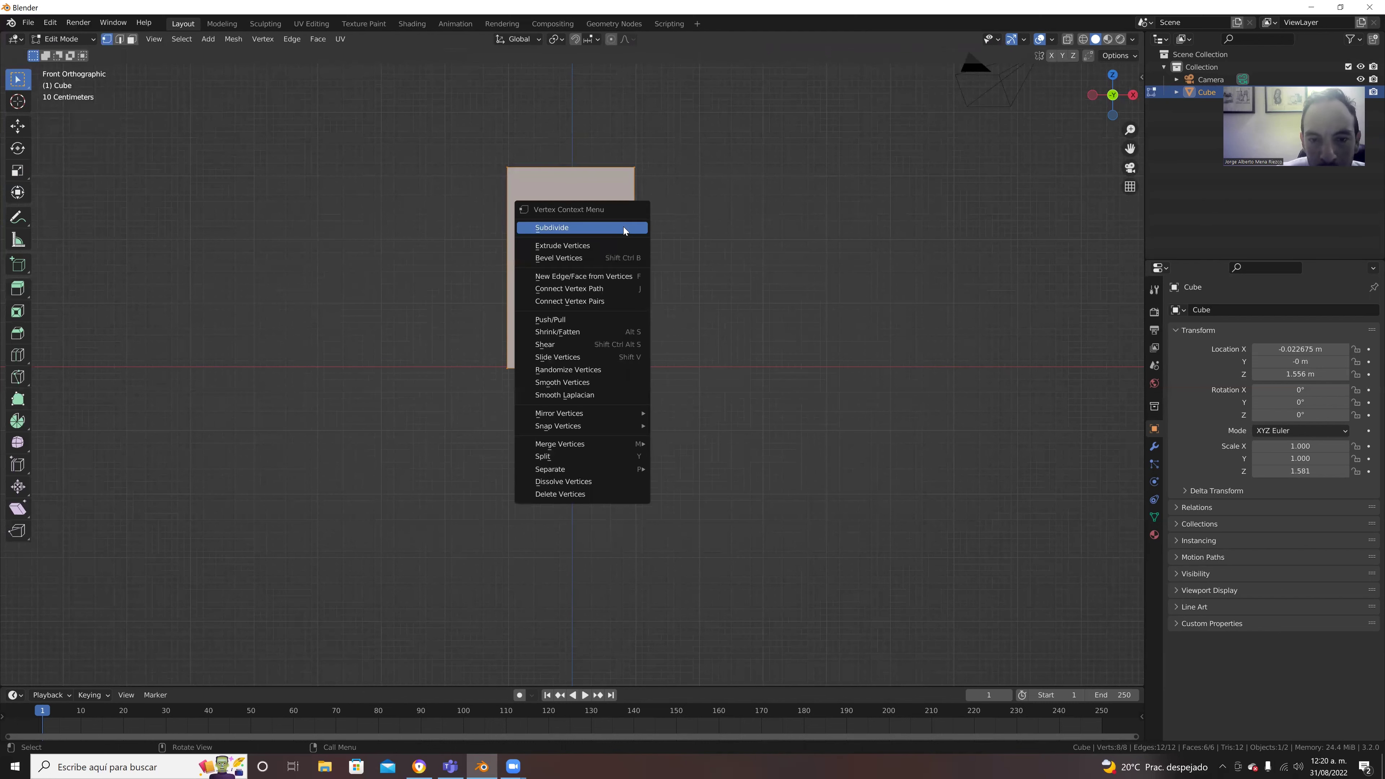
click(624, 229)
right_click(624, 230)
click(623, 227)
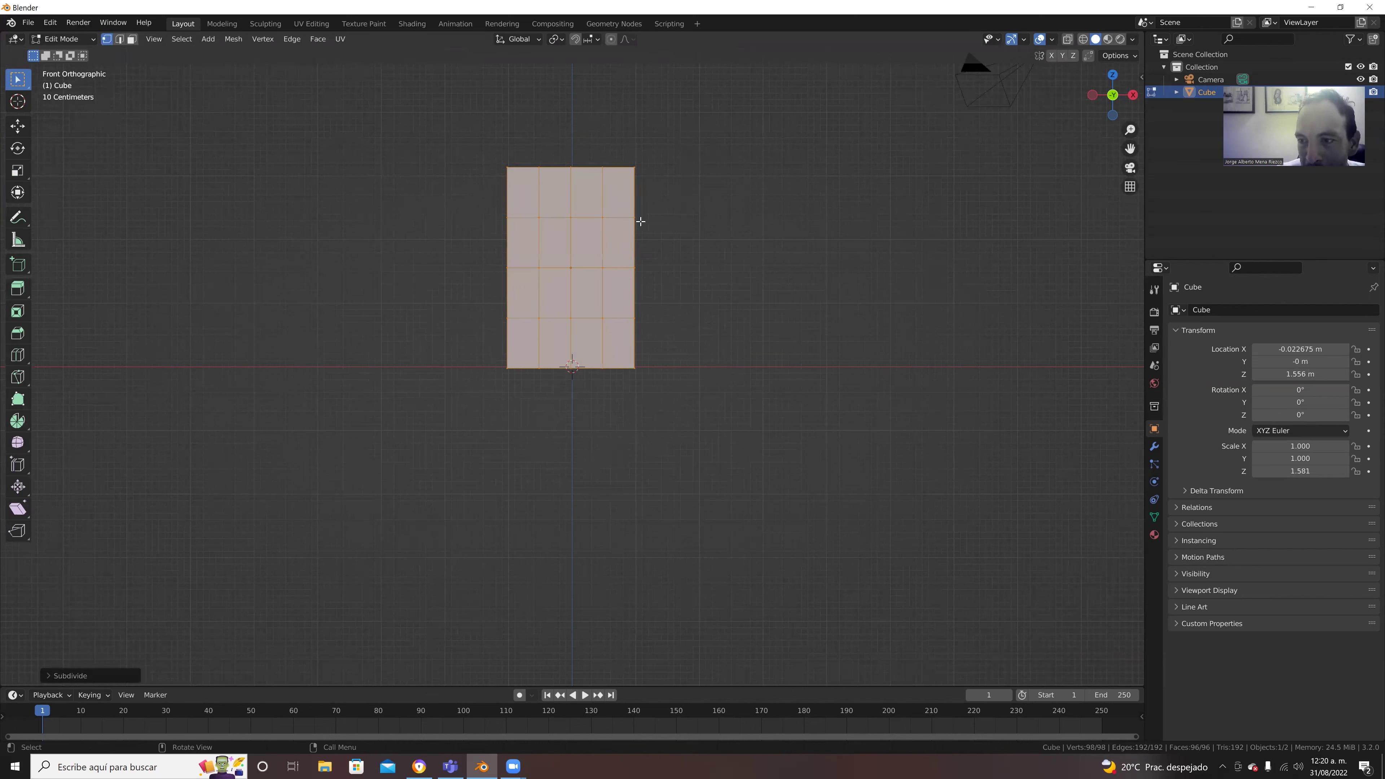
Step: Add a Subdivision Surface modifier to round the box
click(1155, 447)
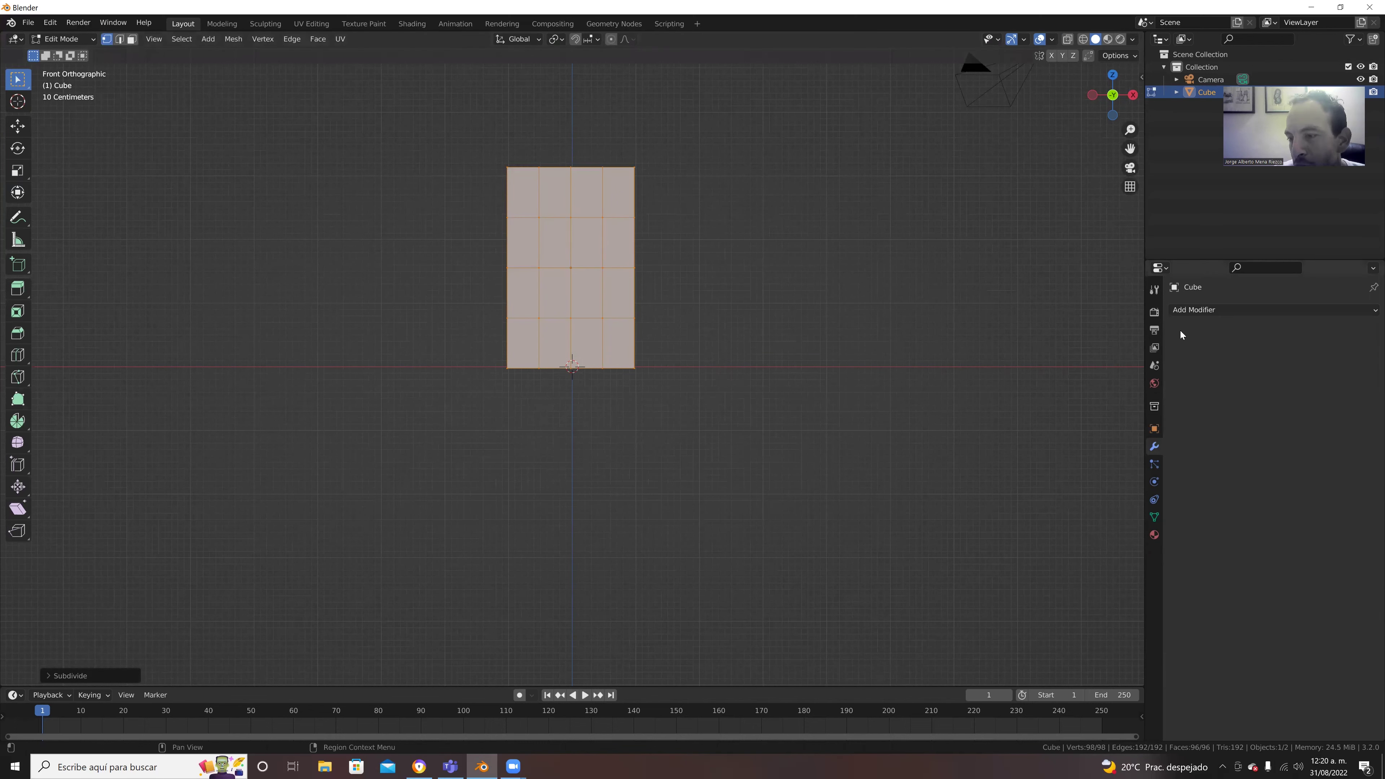
click(1185, 311)
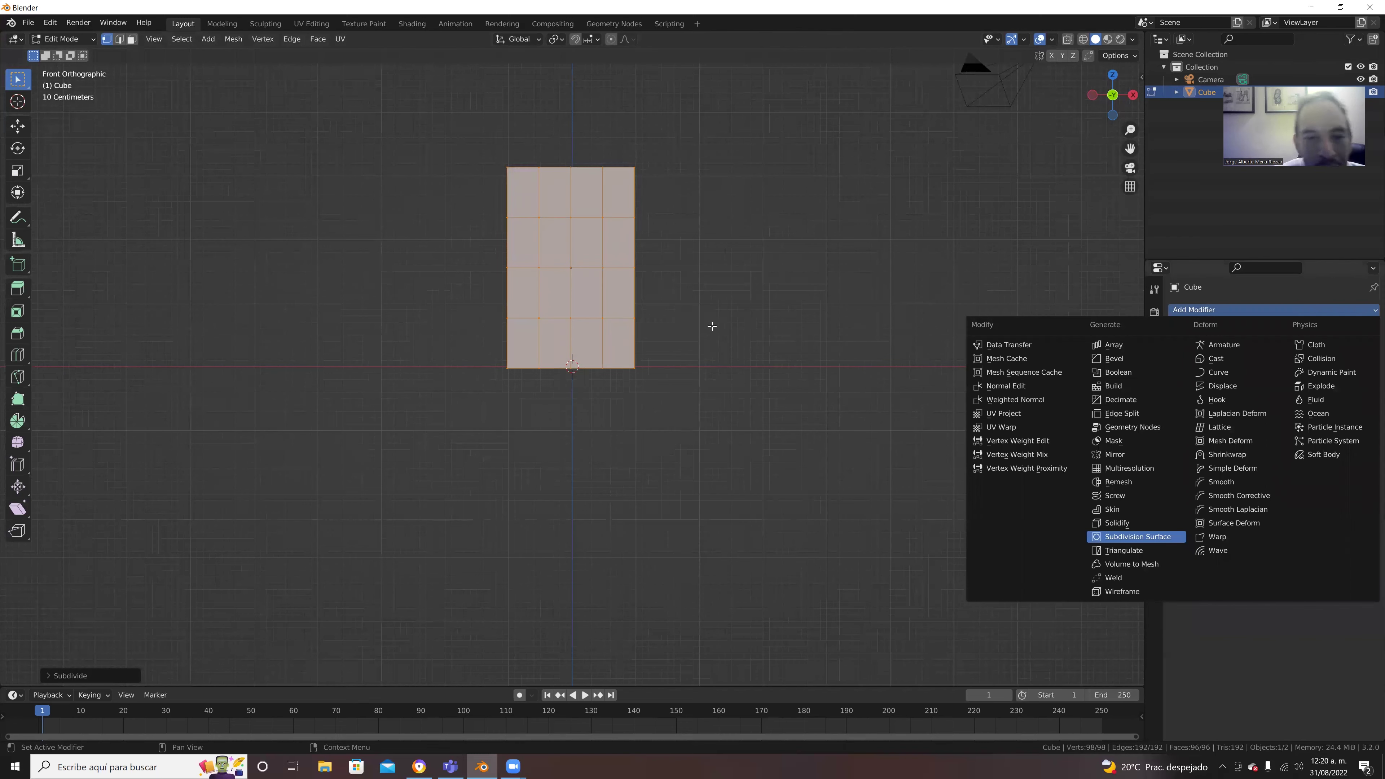
key(Return)
Step: Enlarge the whole mesh about 20% from its base
key(s)
click(683, 363)
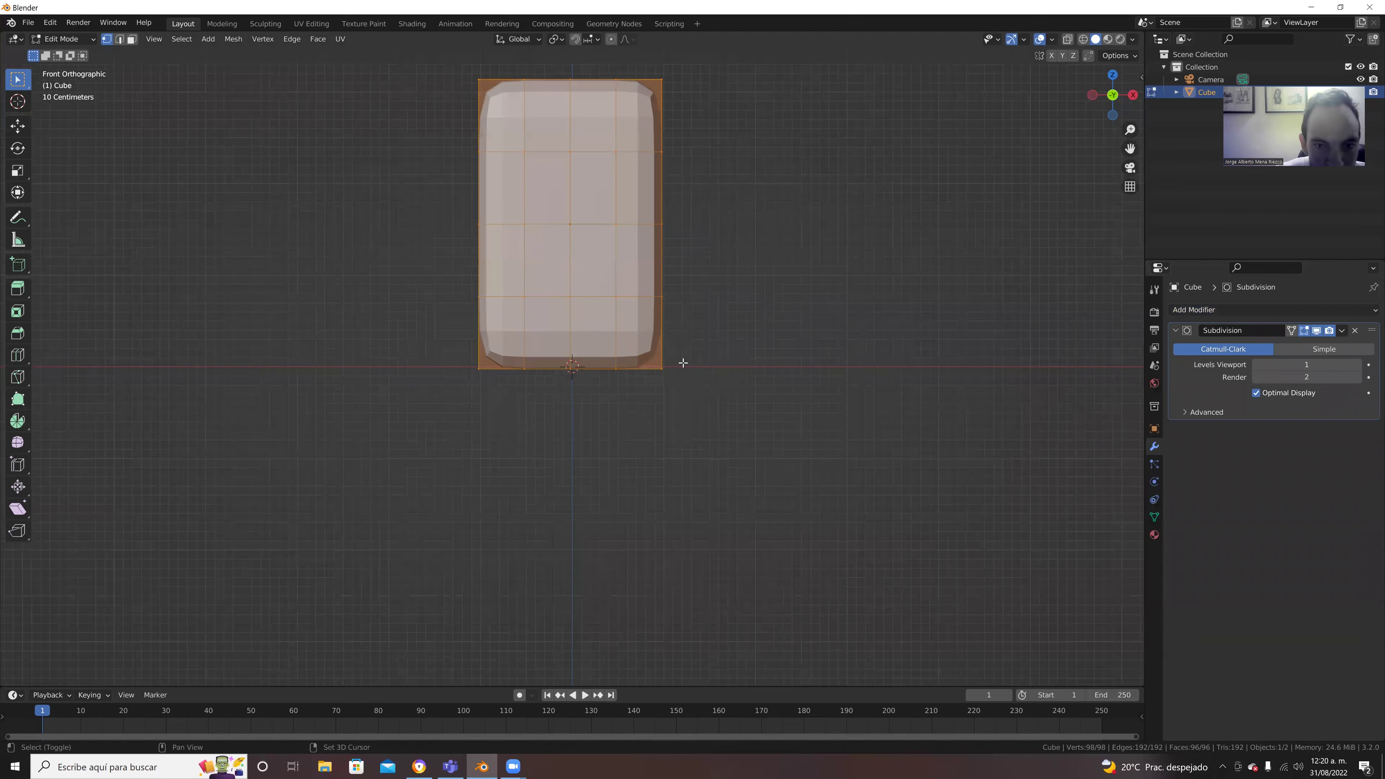
shift+scroll(682, 412, up, 5)
middle_drag(731, 442, 732, 480)
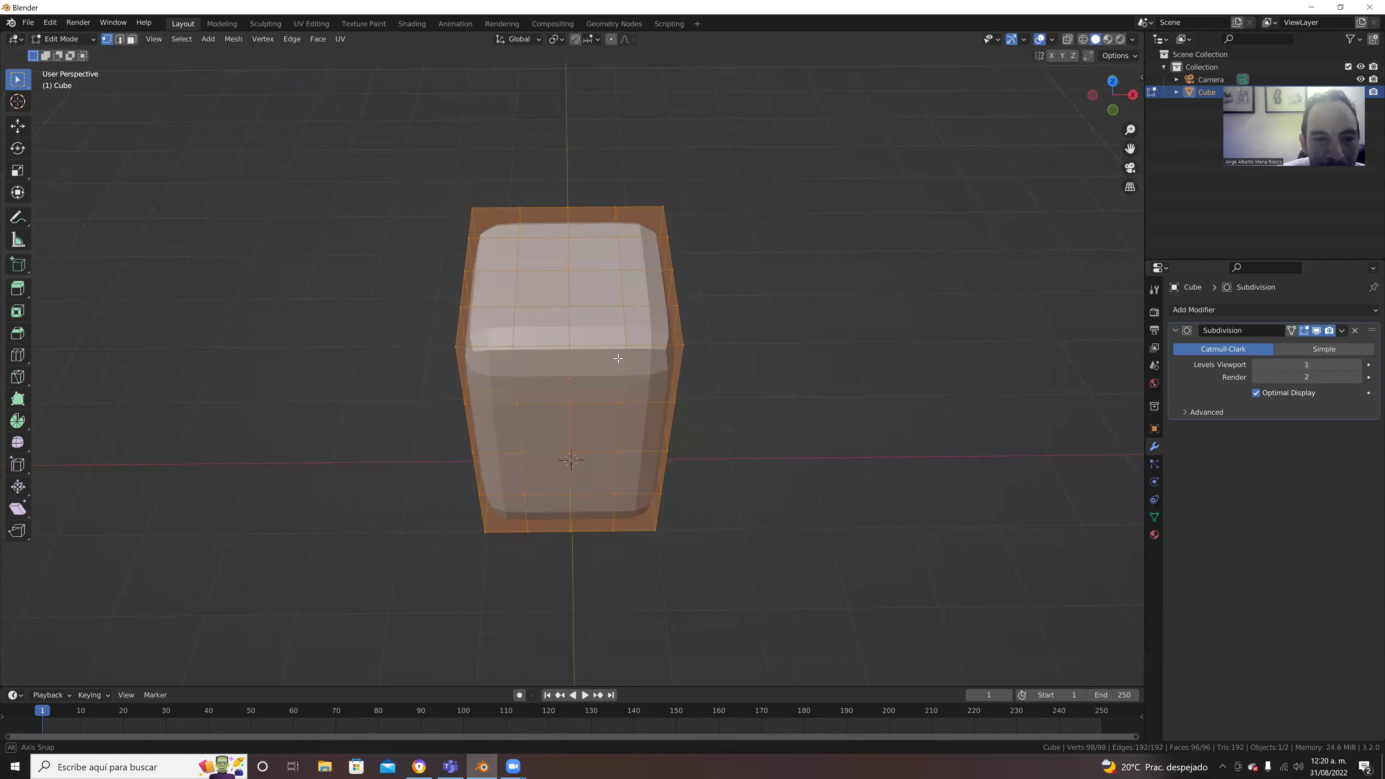
Step: Select the vertical chain of edges down the centre of the box's front
click(122, 39)
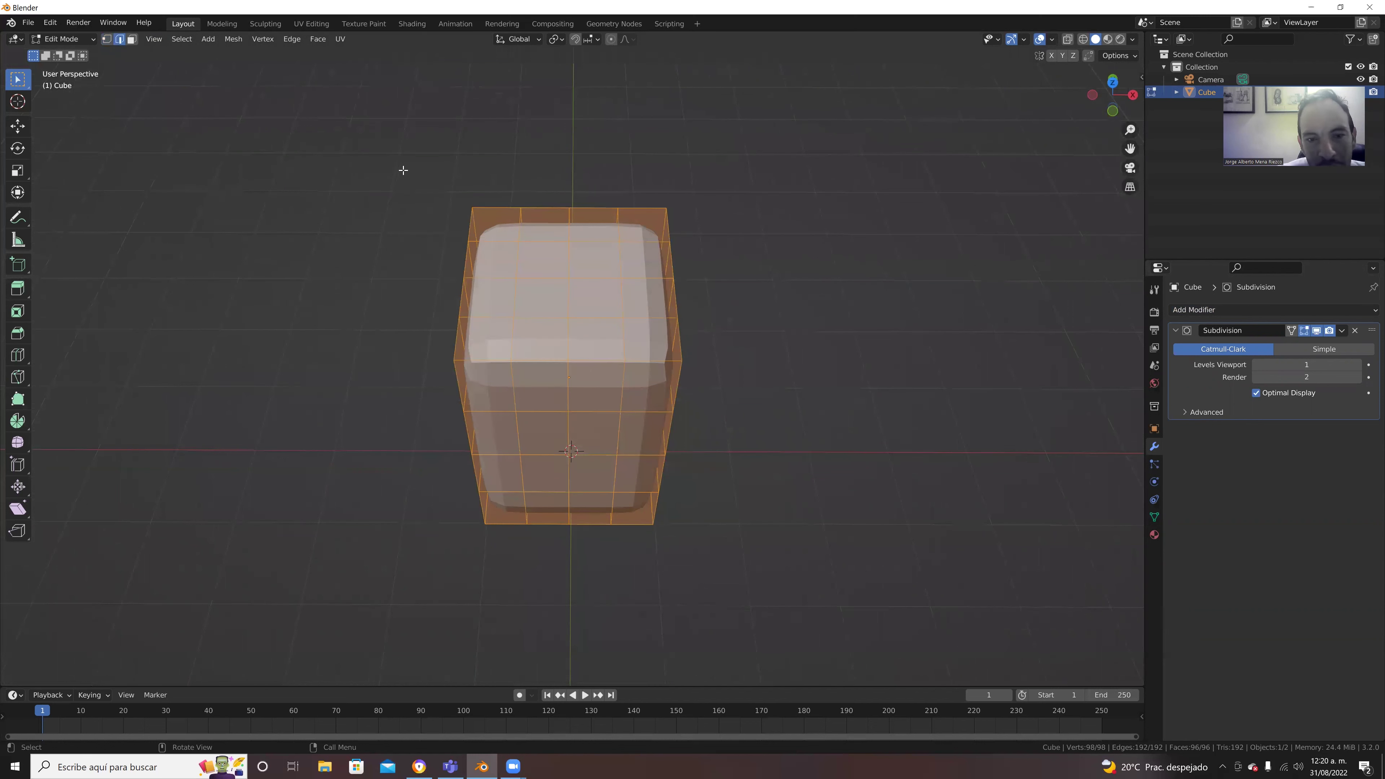
click(564, 262)
mouse_move(564, 293)
middle_down()
mouse_move(516, 234)
mouse_move(583, 301)
middle_up()
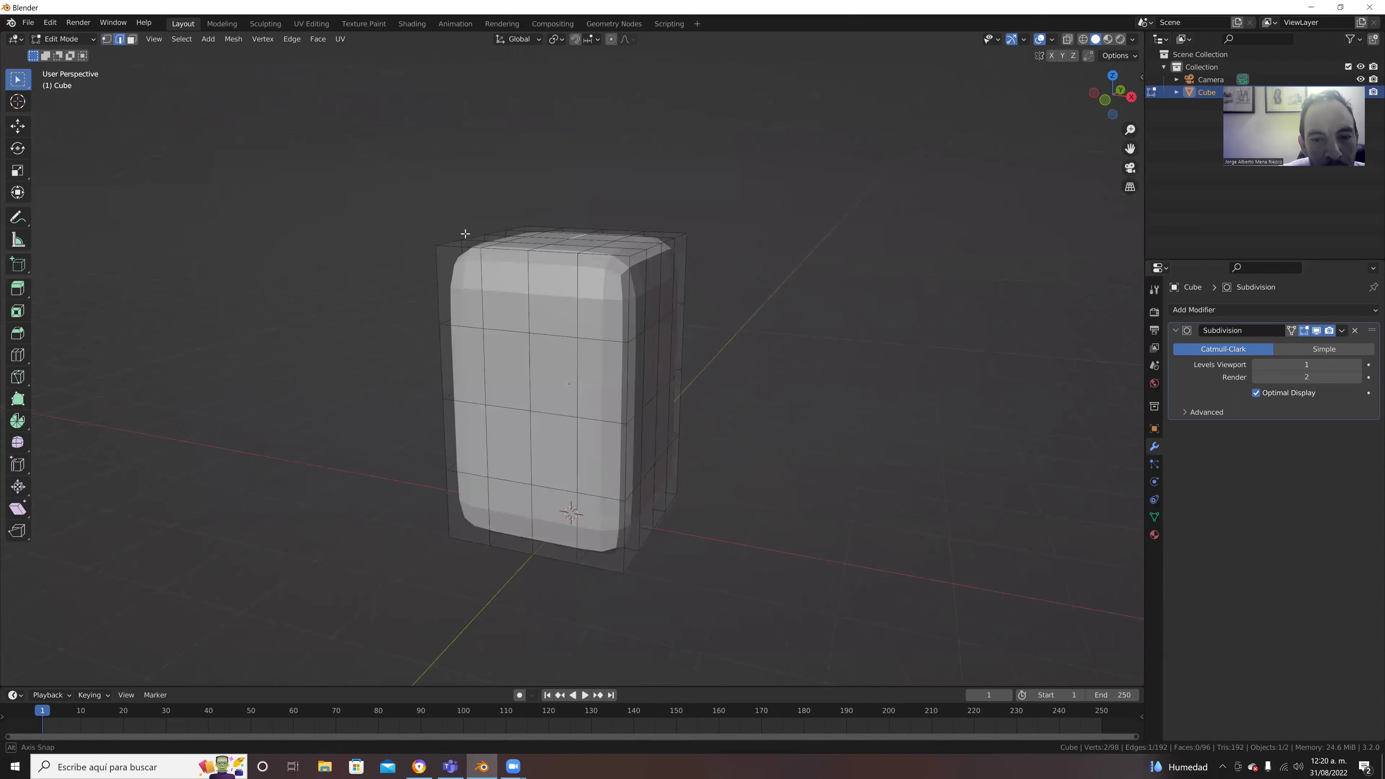
click(613, 299)
shift+click(611, 360)
shift+click(610, 453)
shift+click(608, 500)
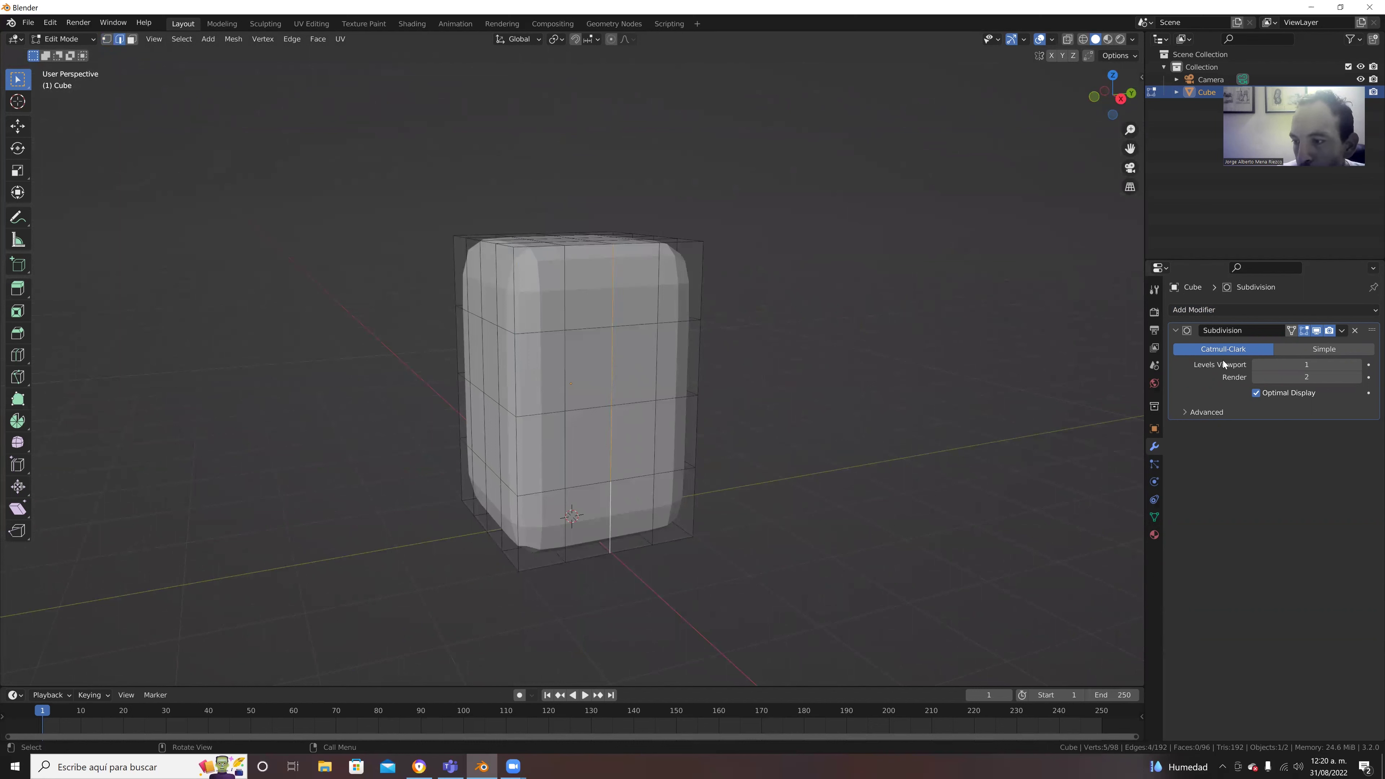
click(1349, 311)
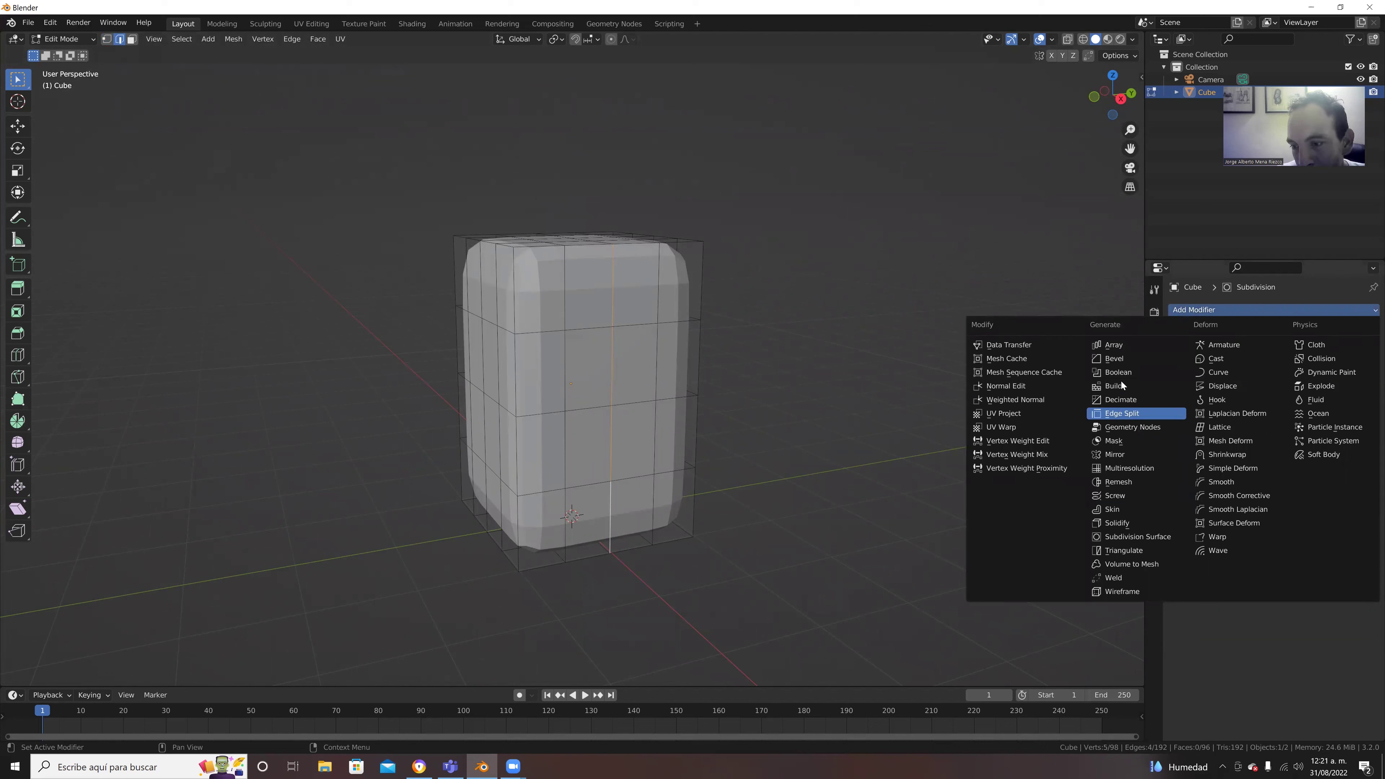
Step: Add a Mirror modifier on X with 0.001 m merge, stacked after Subdivision
click(1114, 456)
mouse_move(973, 408)
middle_down()
mouse_move(1054, 402)
mouse_move(604, 316)
middle_up()
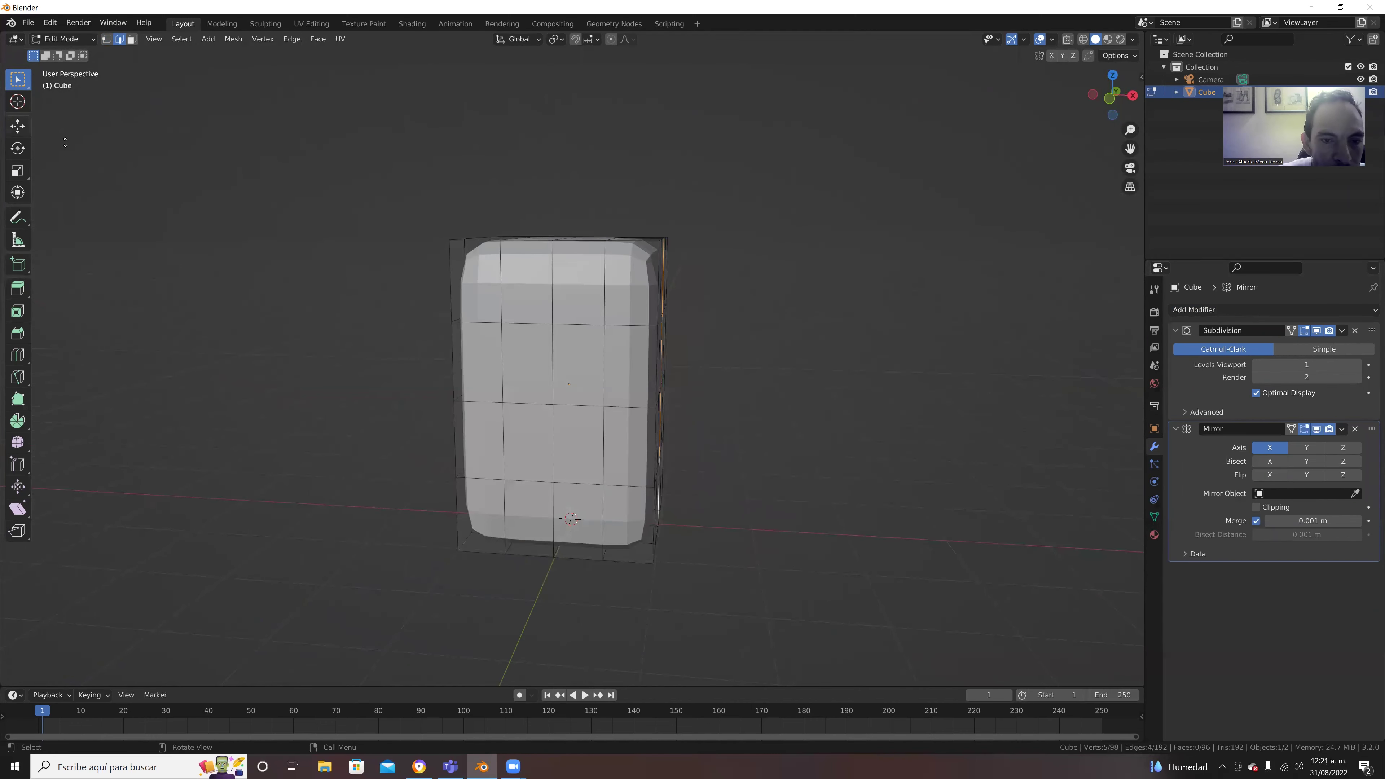
middle_drag(262, 210, 259, 223)
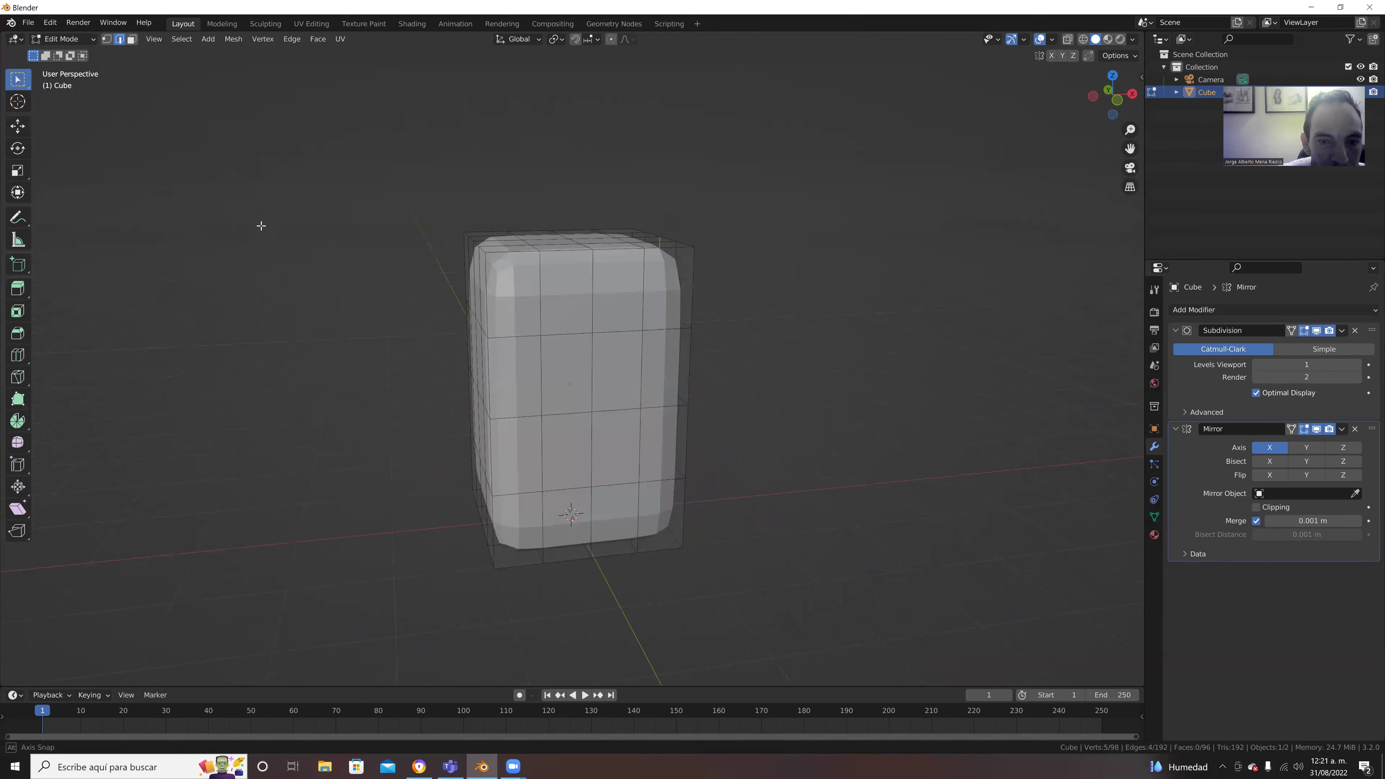
Step: Try moving the selected edges sideways along X, then undo the move
click(18, 126)
drag(703, 371, 720, 366)
mouse_move(720, 367)
middle_down()
mouse_move(663, 341)
mouse_move(658, 116)
middle_up()
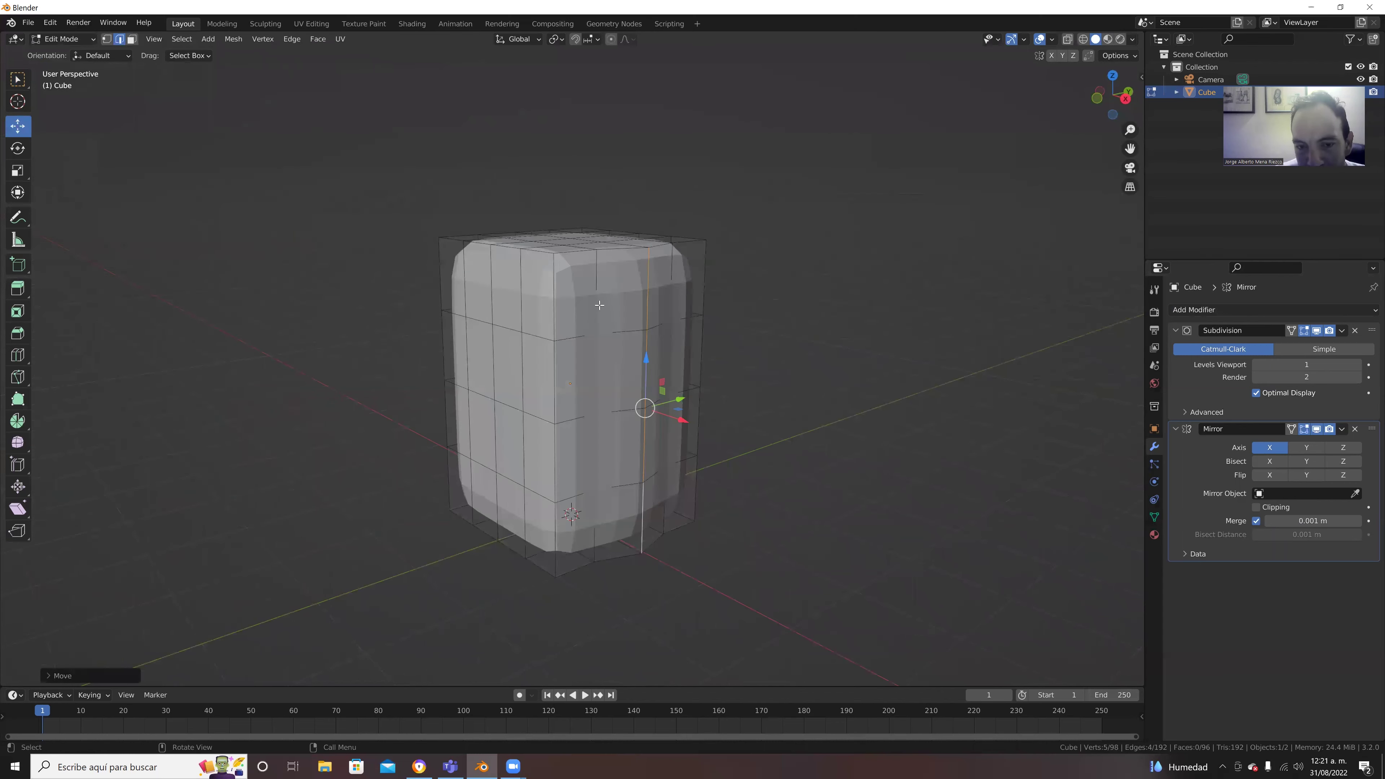
key(ctrl+z)
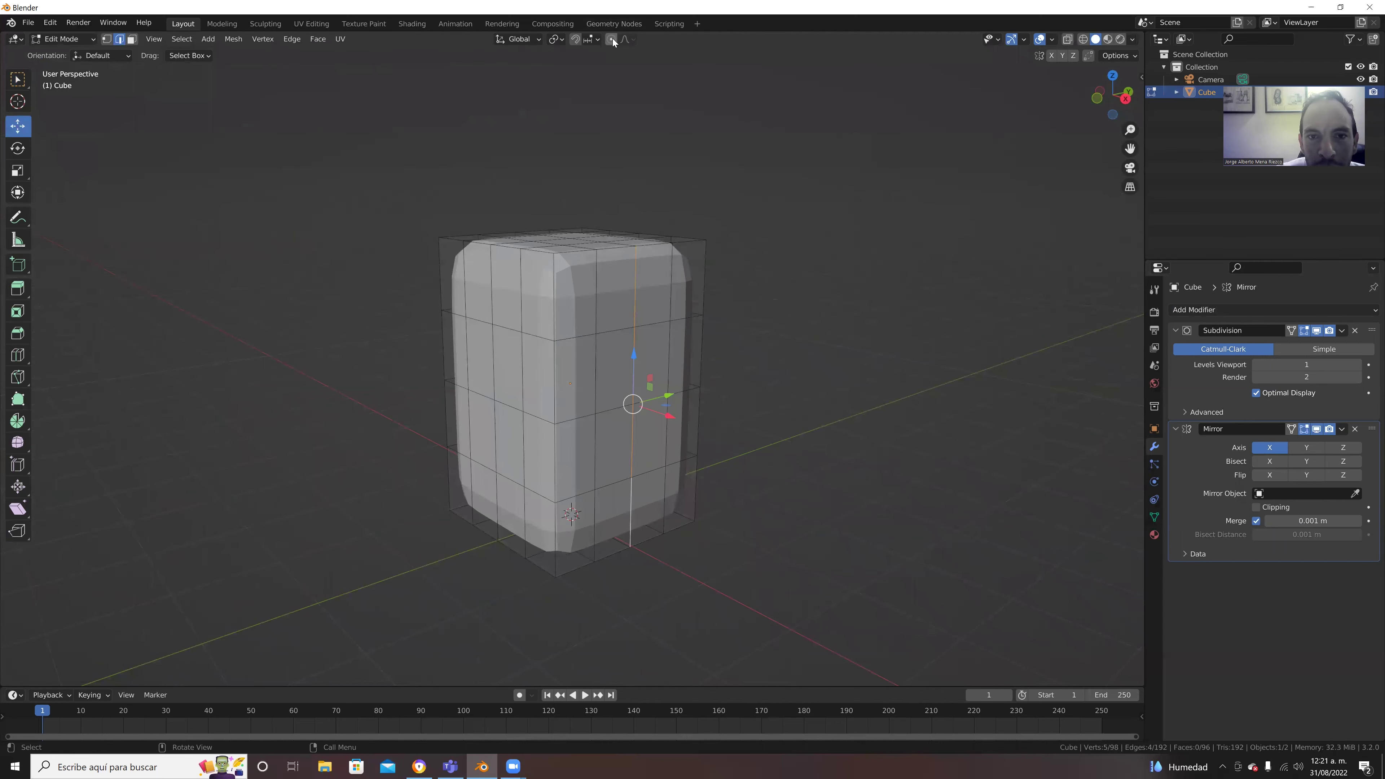
Step: Set proportional falloff to Sphere and softly push the side edge outward along X
click(630, 40)
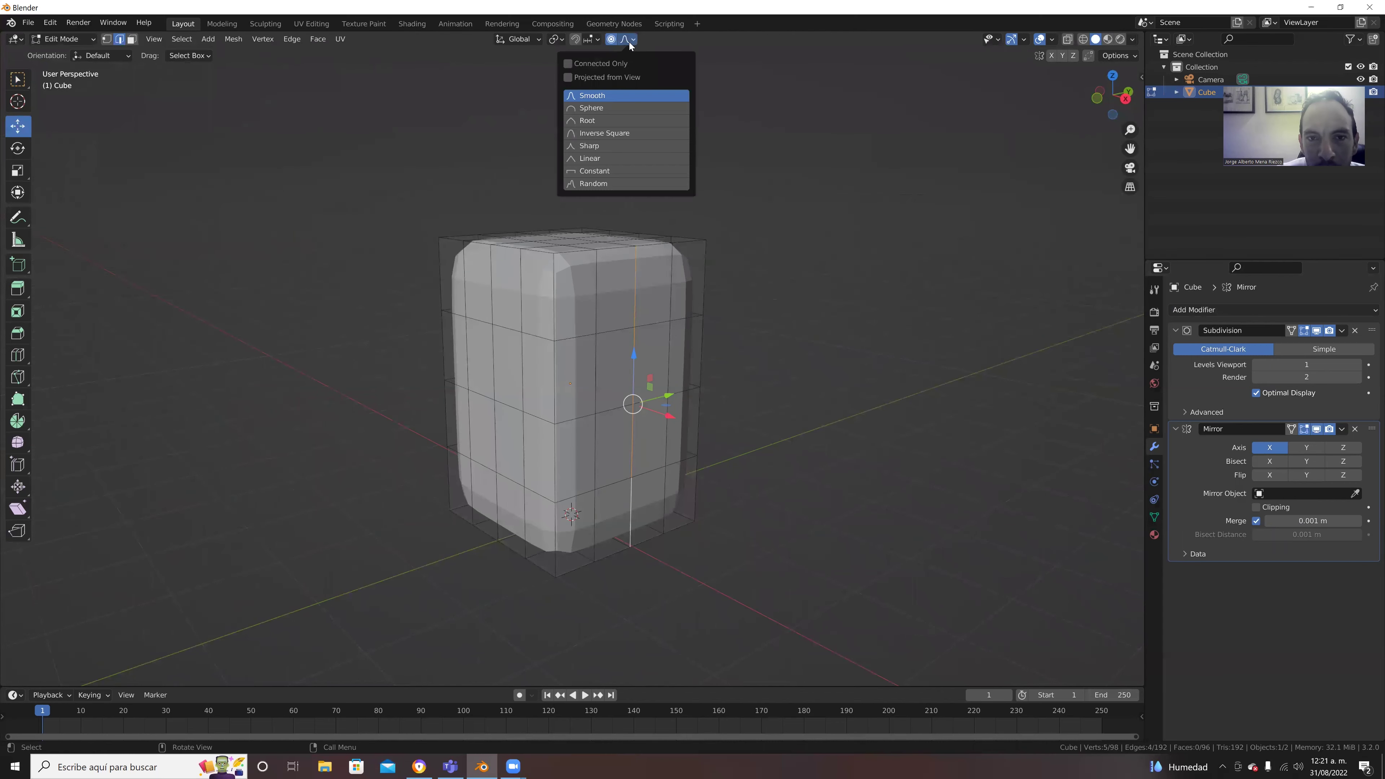
click(615, 108)
drag(676, 418, 696, 416)
scroll(693, 424, up, 2)
scroll(693, 422, down, 2)
scroll(692, 421, up, 2)
scroll(692, 420, up, 3)
scroll(693, 420, down, 1)
scroll(693, 421, down, 1)
scroll(693, 420, down, 1)
scroll(743, 332, down, 2)
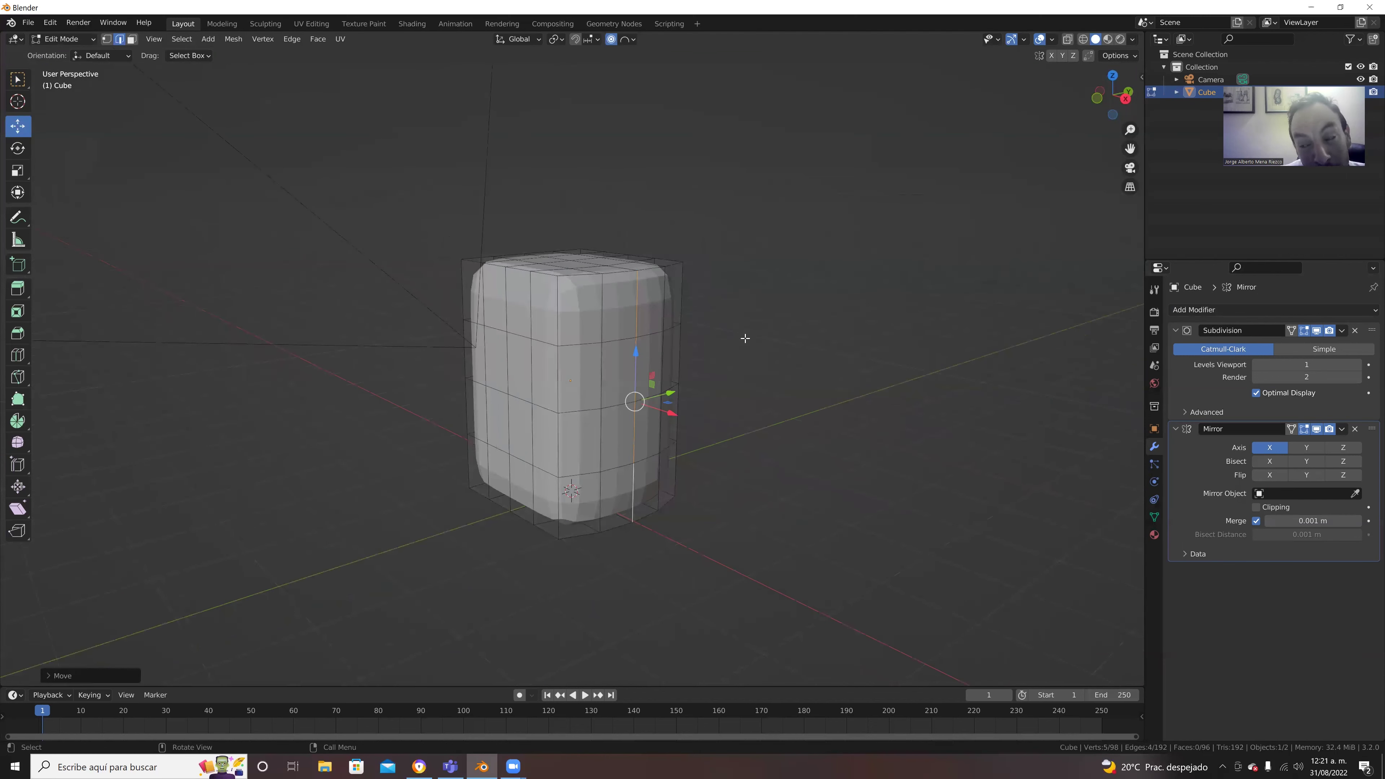
scroll(742, 333, down, 2)
Step: Select the top edges and raise them with soft sphere falloff
mouse_move(752, 403)
middle_down()
mouse_move(847, 378)
mouse_move(818, 413)
middle_up()
middle_drag(739, 370, 708, 358)
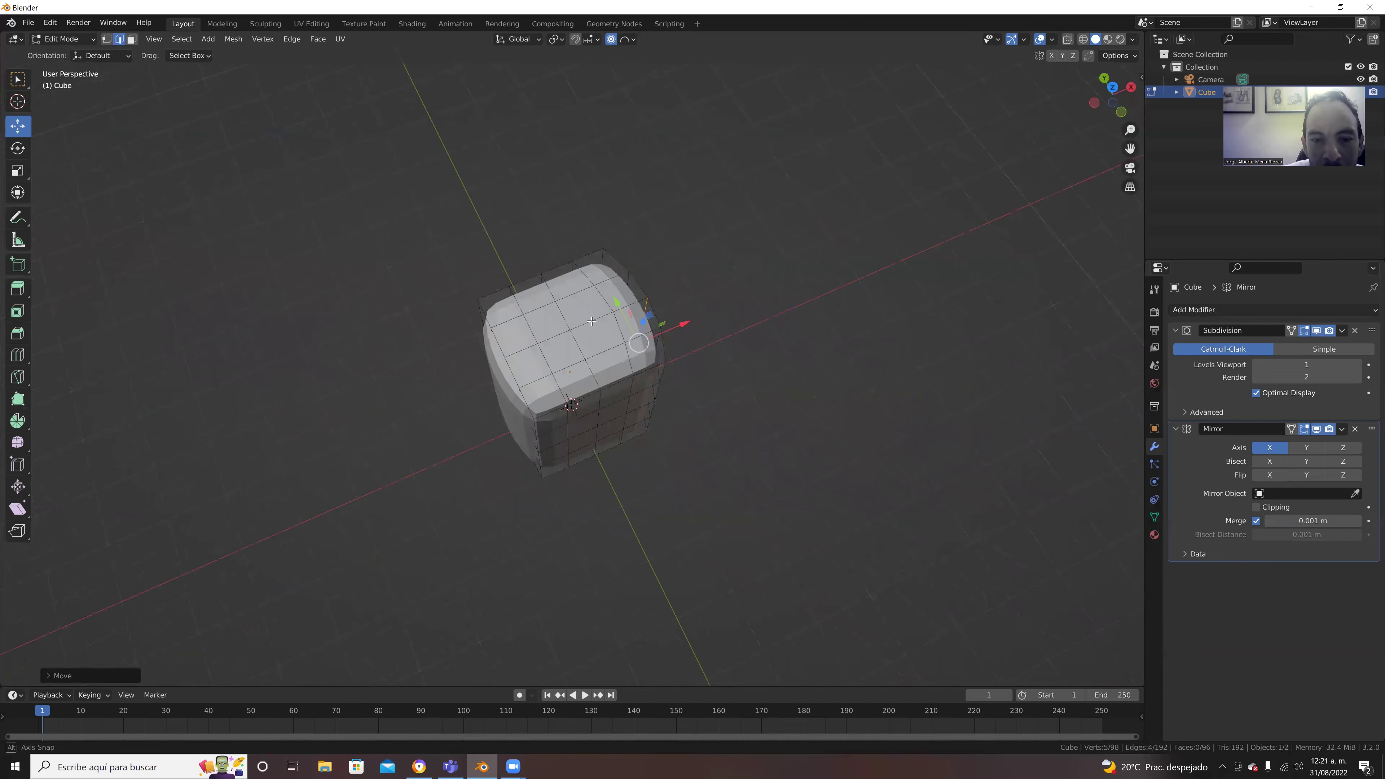
click(584, 323)
ctrl+click(532, 348)
shift+click(627, 306)
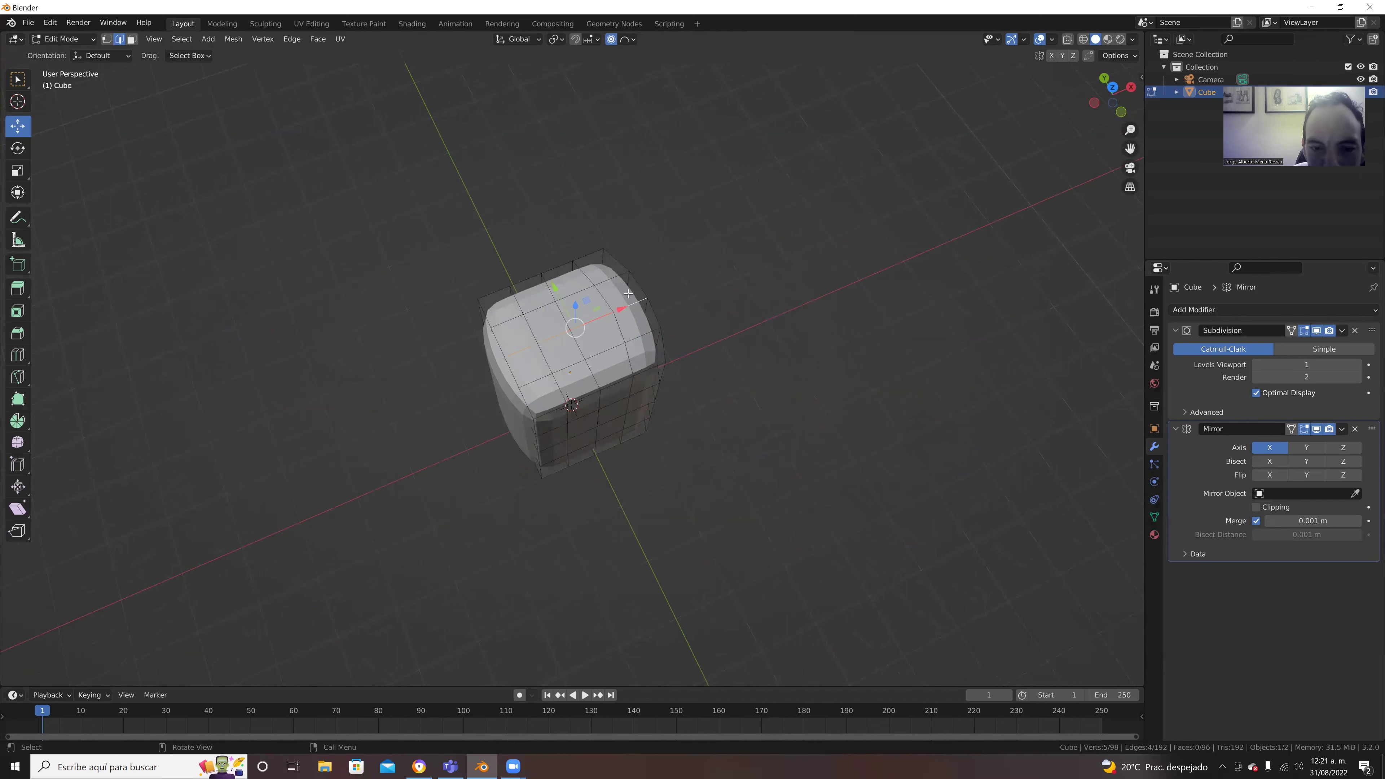
middle_drag(628, 305, 613, 39)
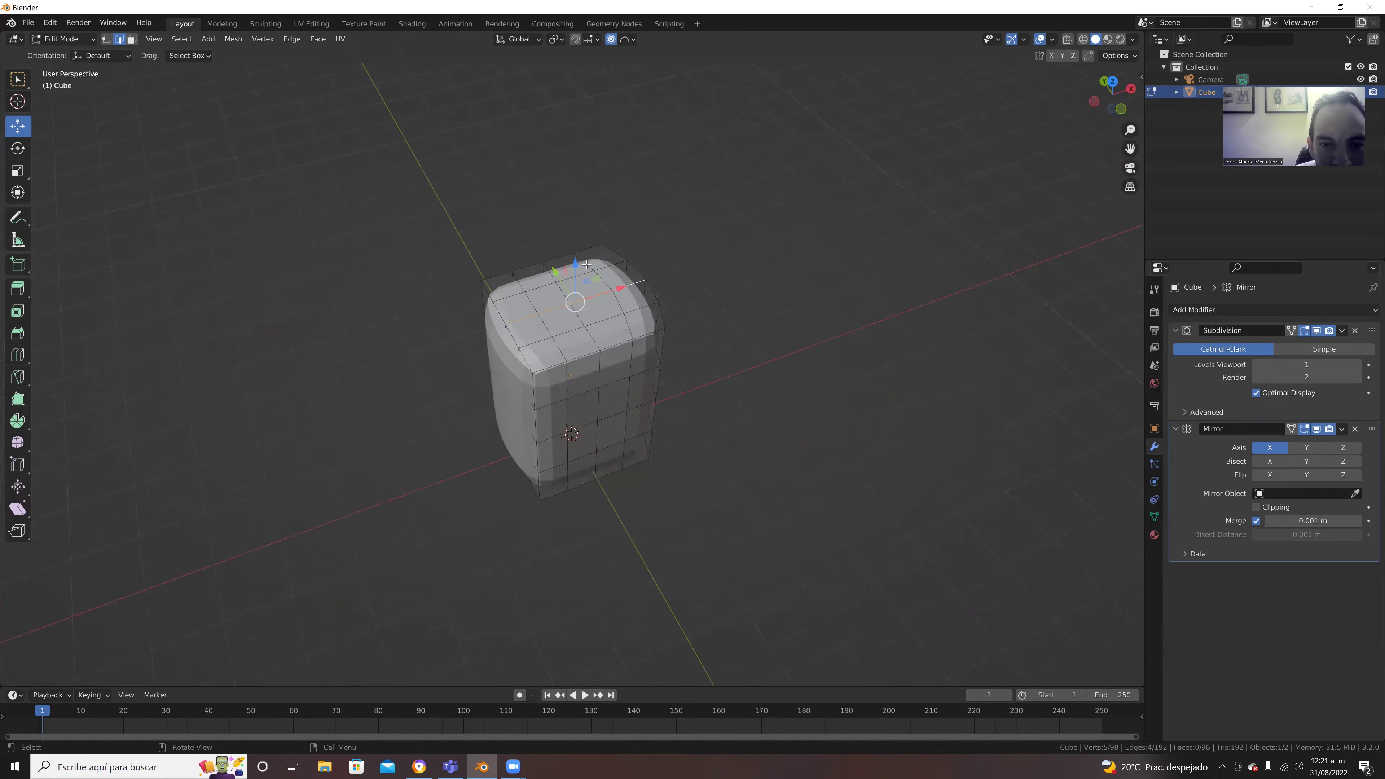
drag(577, 266, 576, 247)
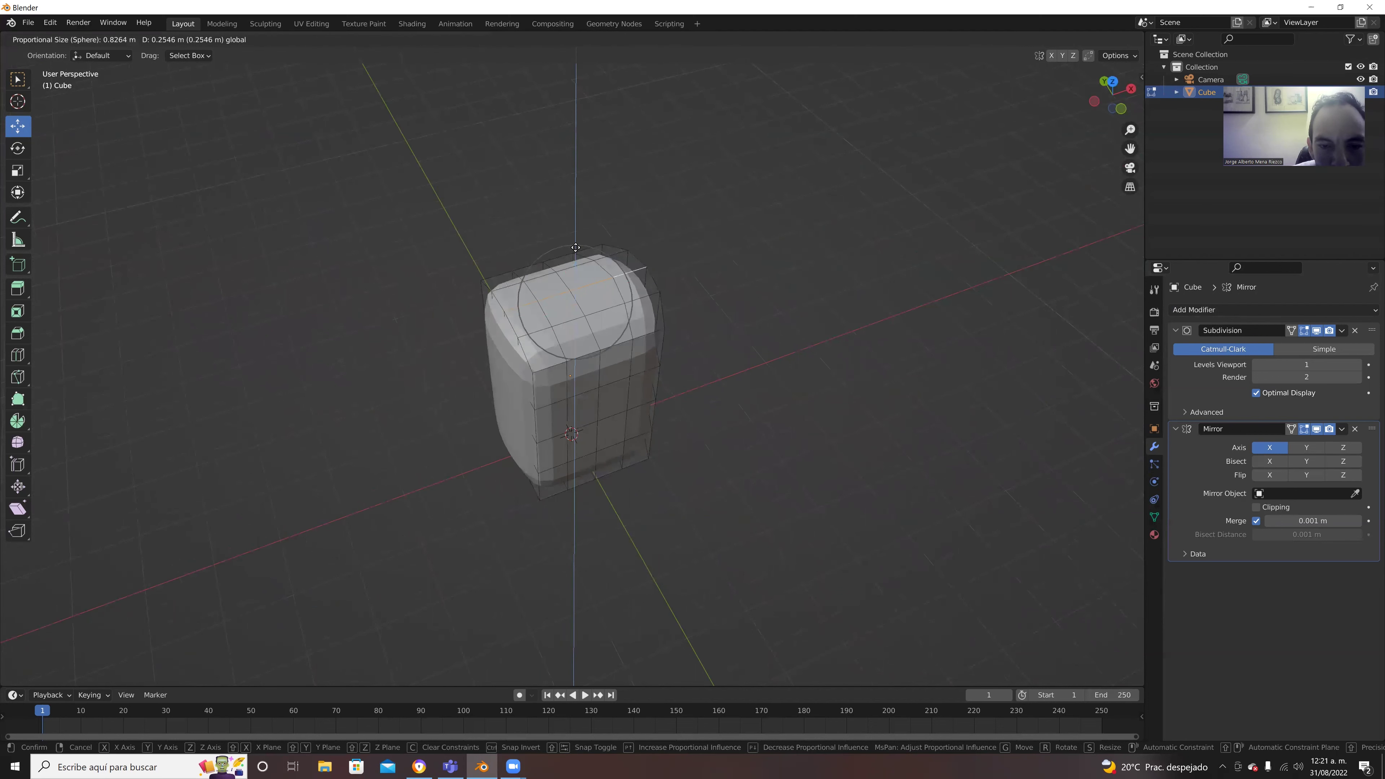
click(638, 297)
Step: Select the vertical edge chain down the front centre and move it along Y
mouse_move(637, 297)
middle_down()
mouse_move(620, 246)
mouse_move(588, 252)
mouse_move(552, 318)
middle_up()
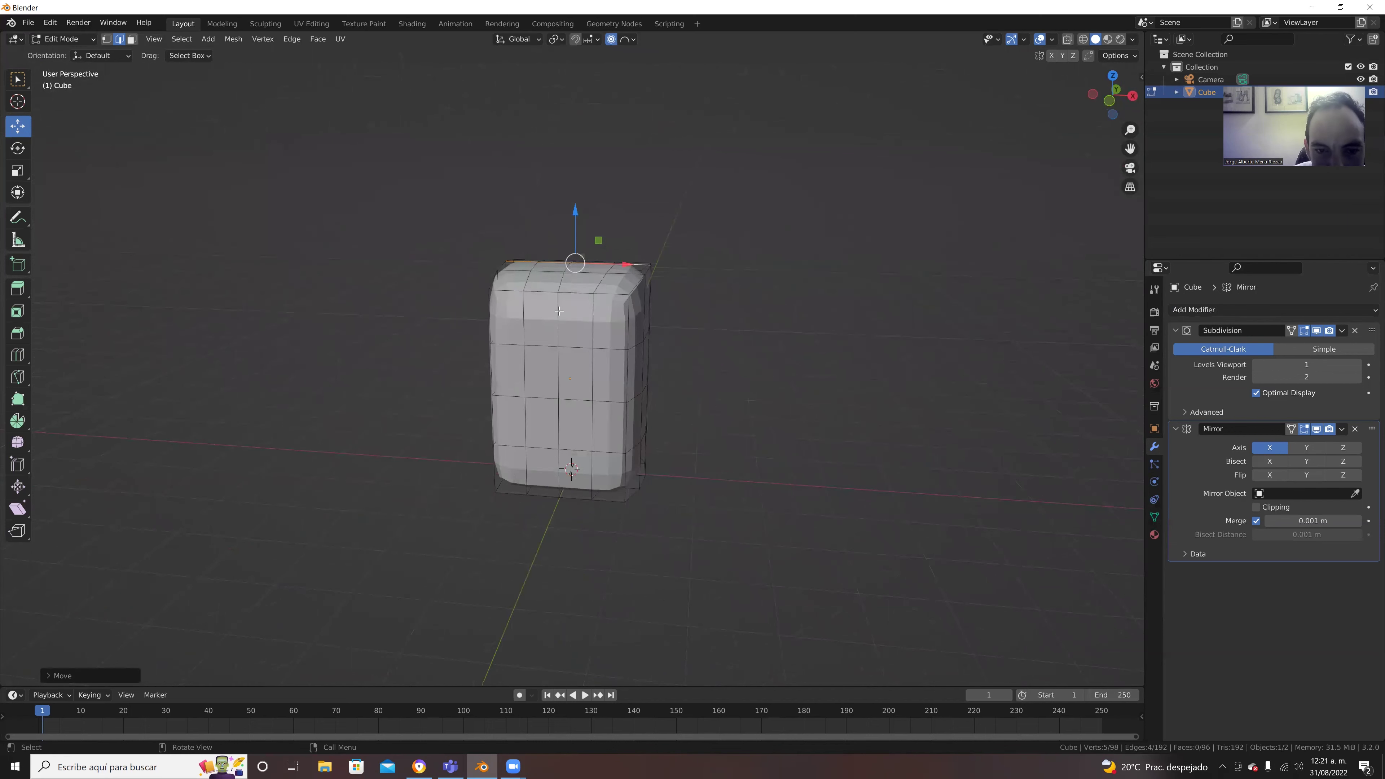
click(559, 314)
shift+click(558, 372)
shift+click(561, 425)
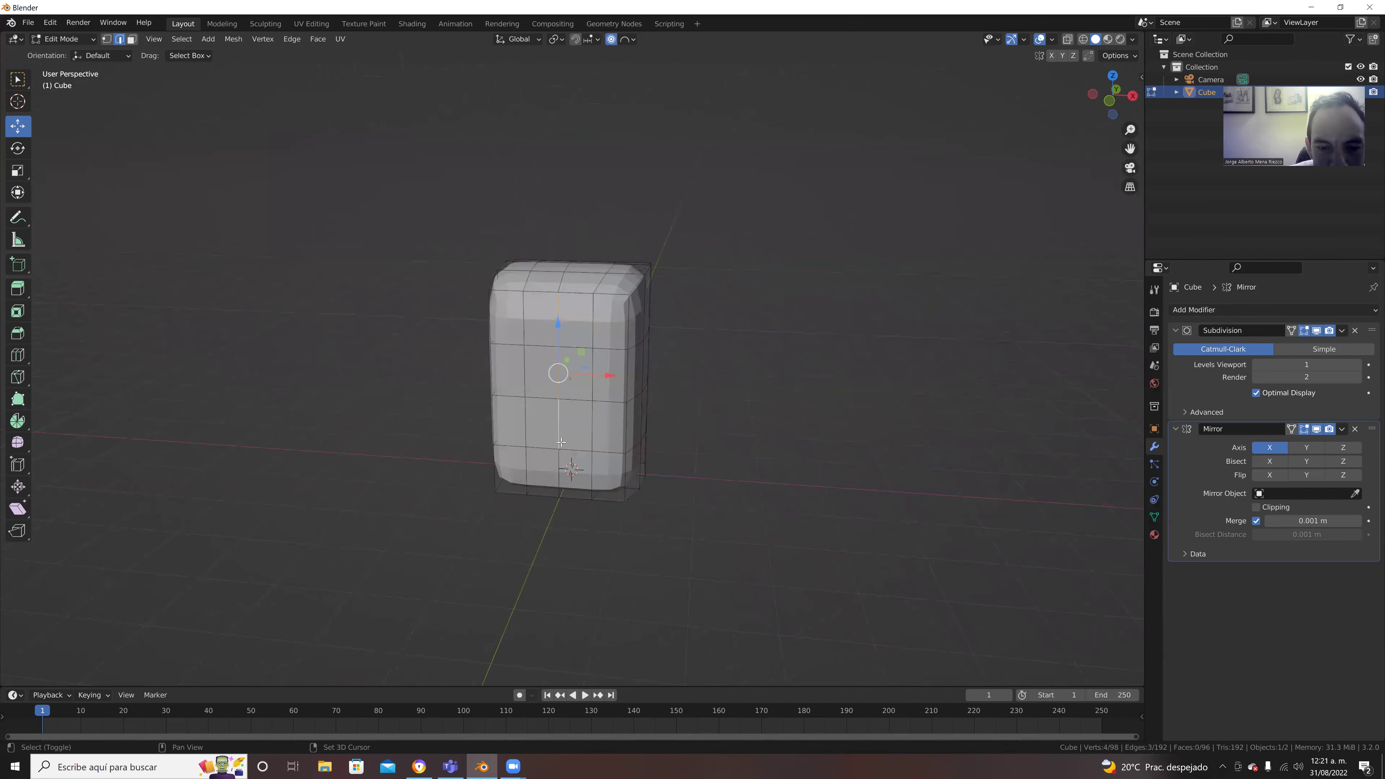
shift+click(559, 457)
middle_drag(559, 457, 550, 384)
key(g)
key(y)
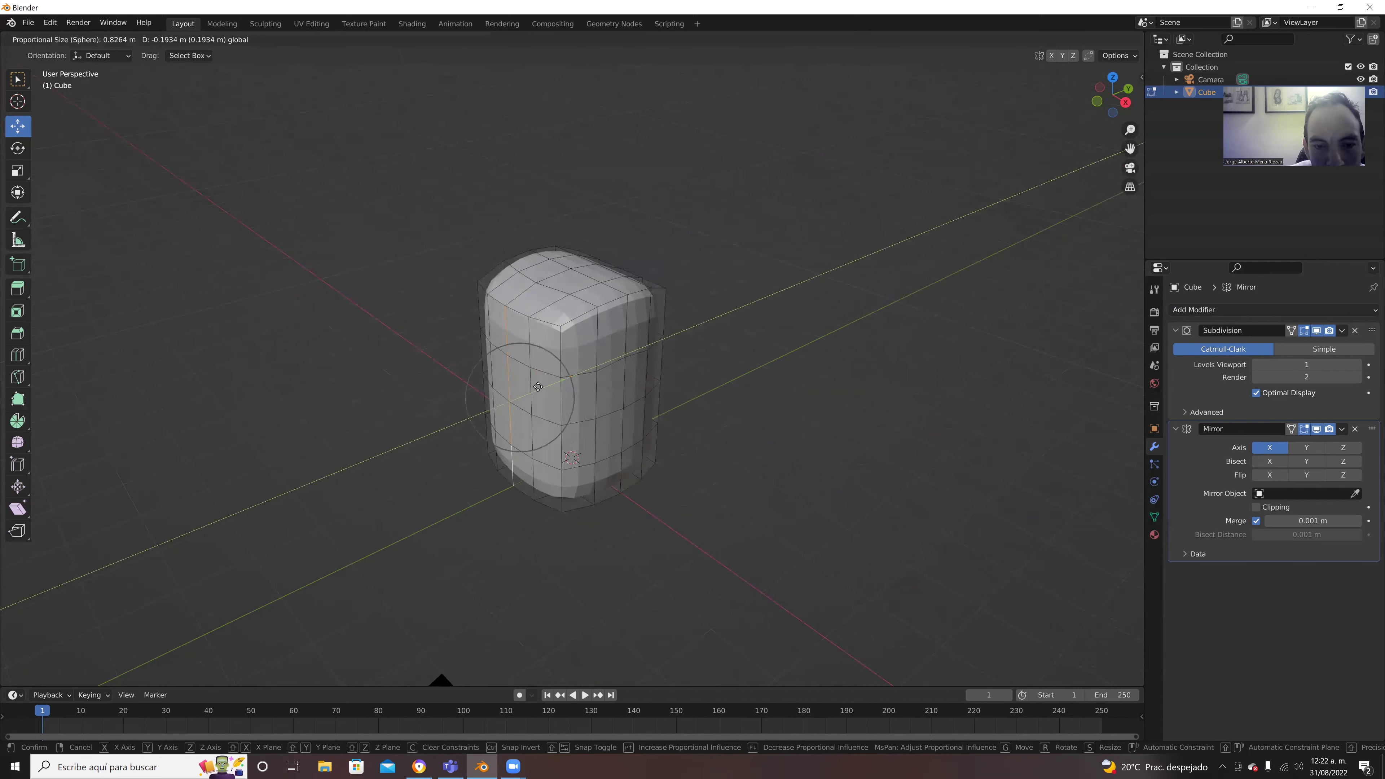
click(540, 386)
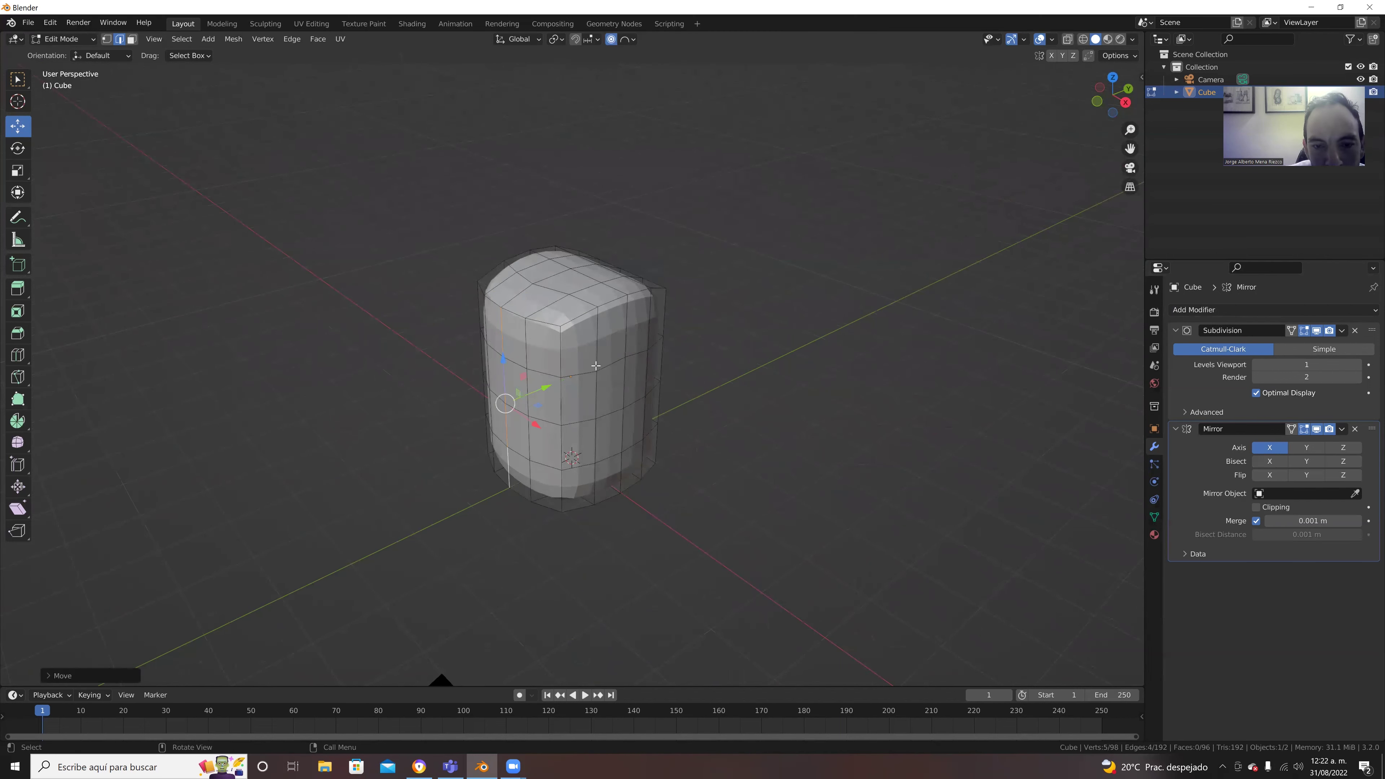
mouse_move(540, 386)
middle_down()
mouse_move(425, 338)
mouse_move(611, 335)
middle_up()
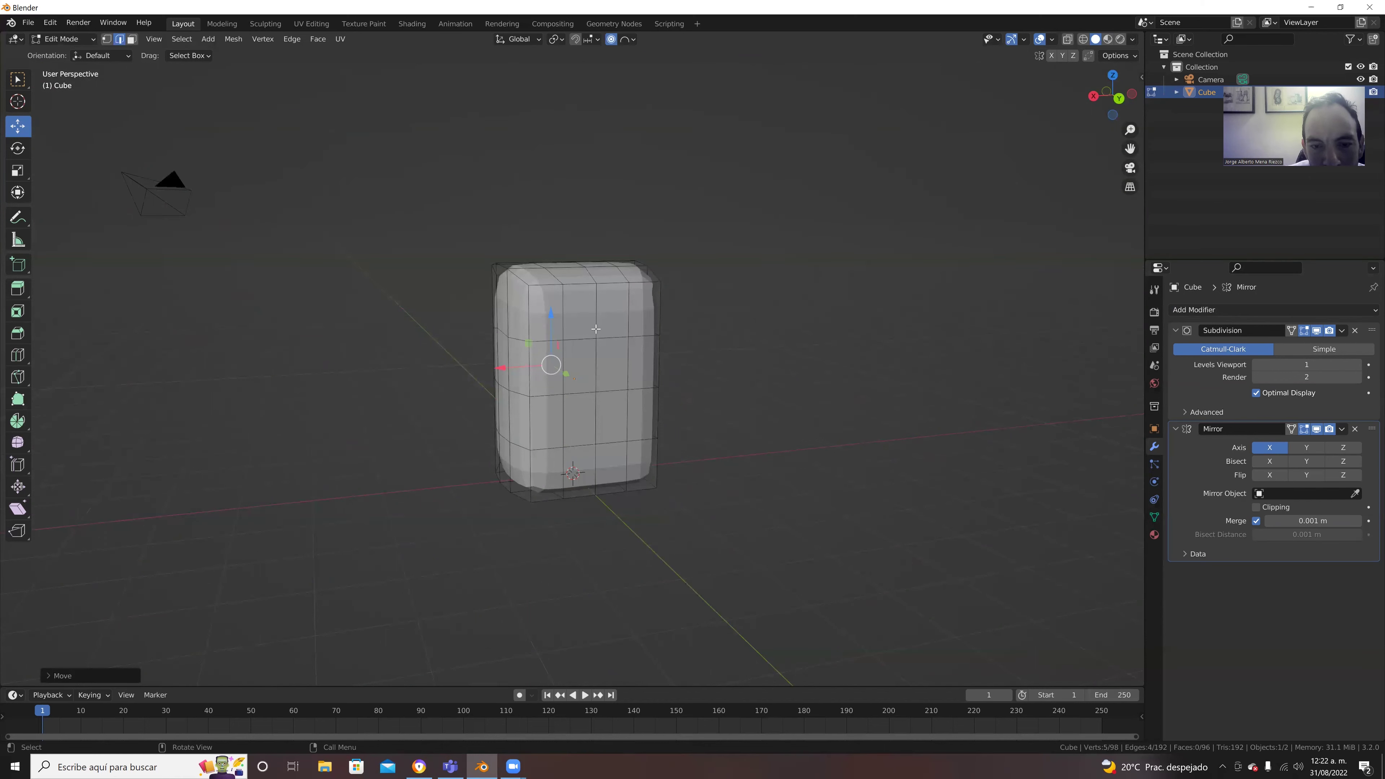
click(595, 329)
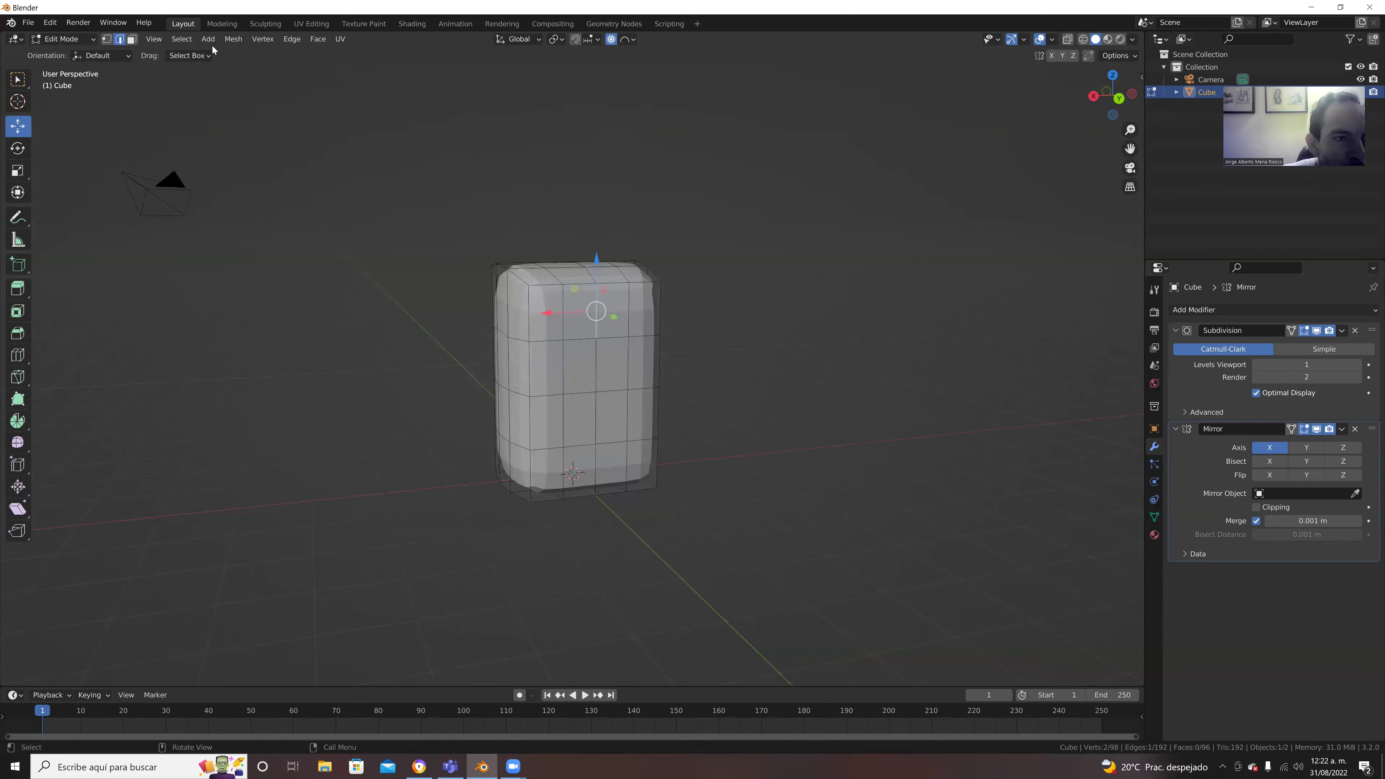
Step: In Object Mode, add a Basic Human metarig displayed In Front of the body
click(63, 38)
click(60, 52)
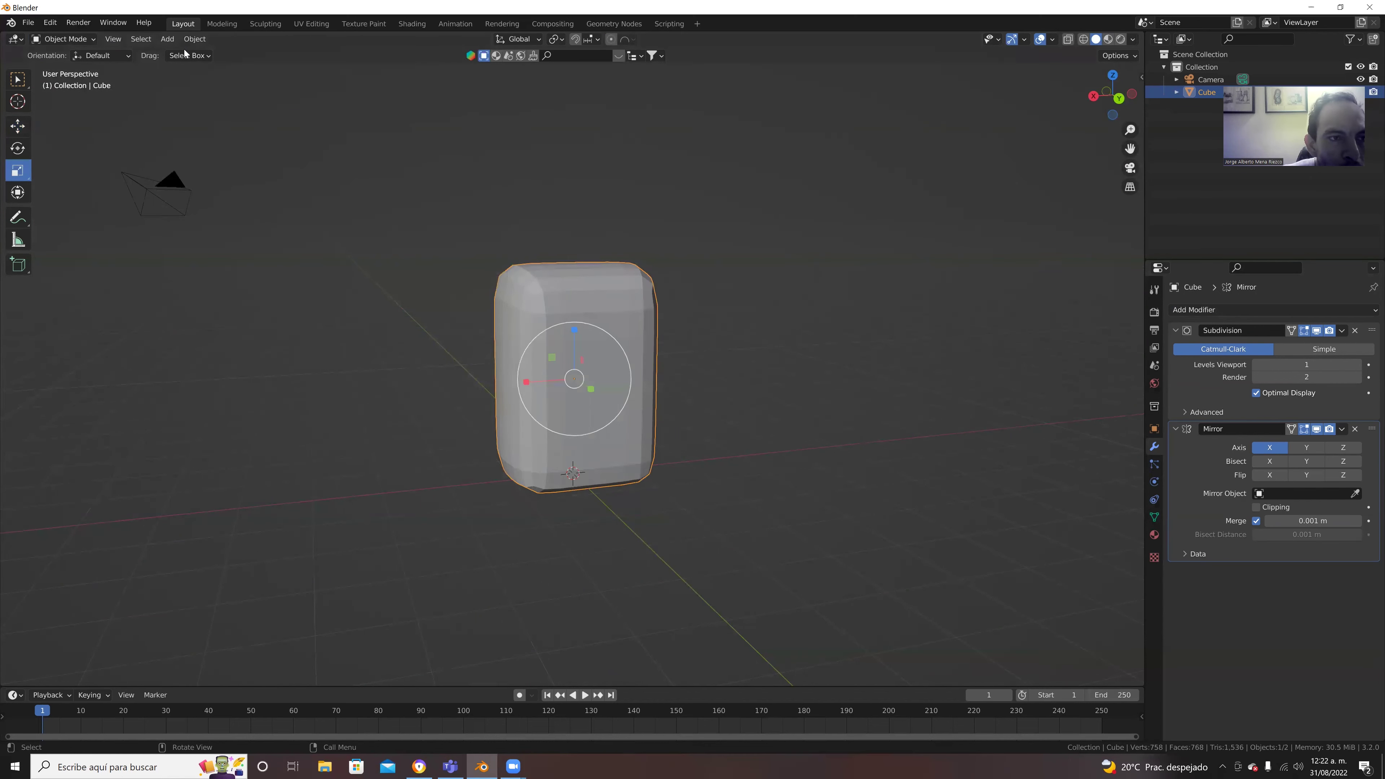
click(169, 38)
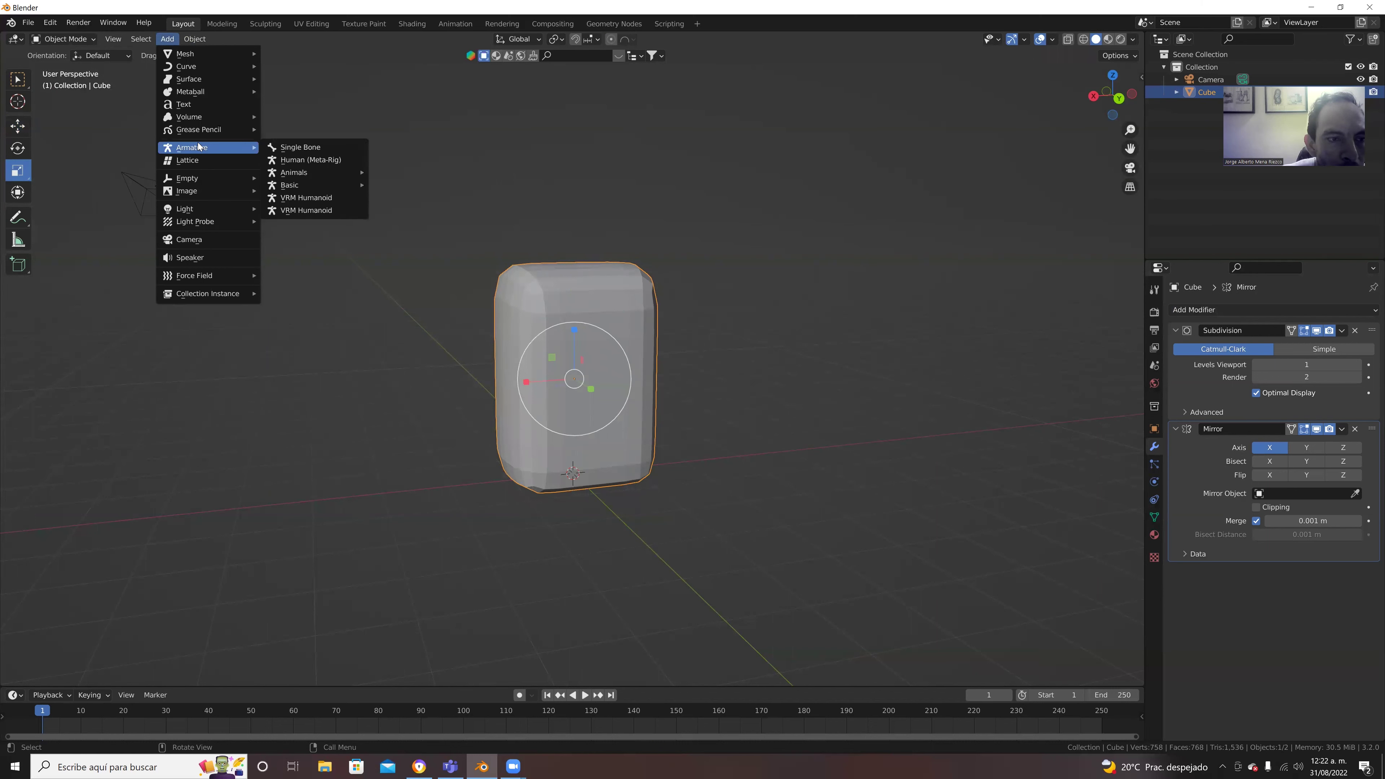
mouse_move(314, 185)
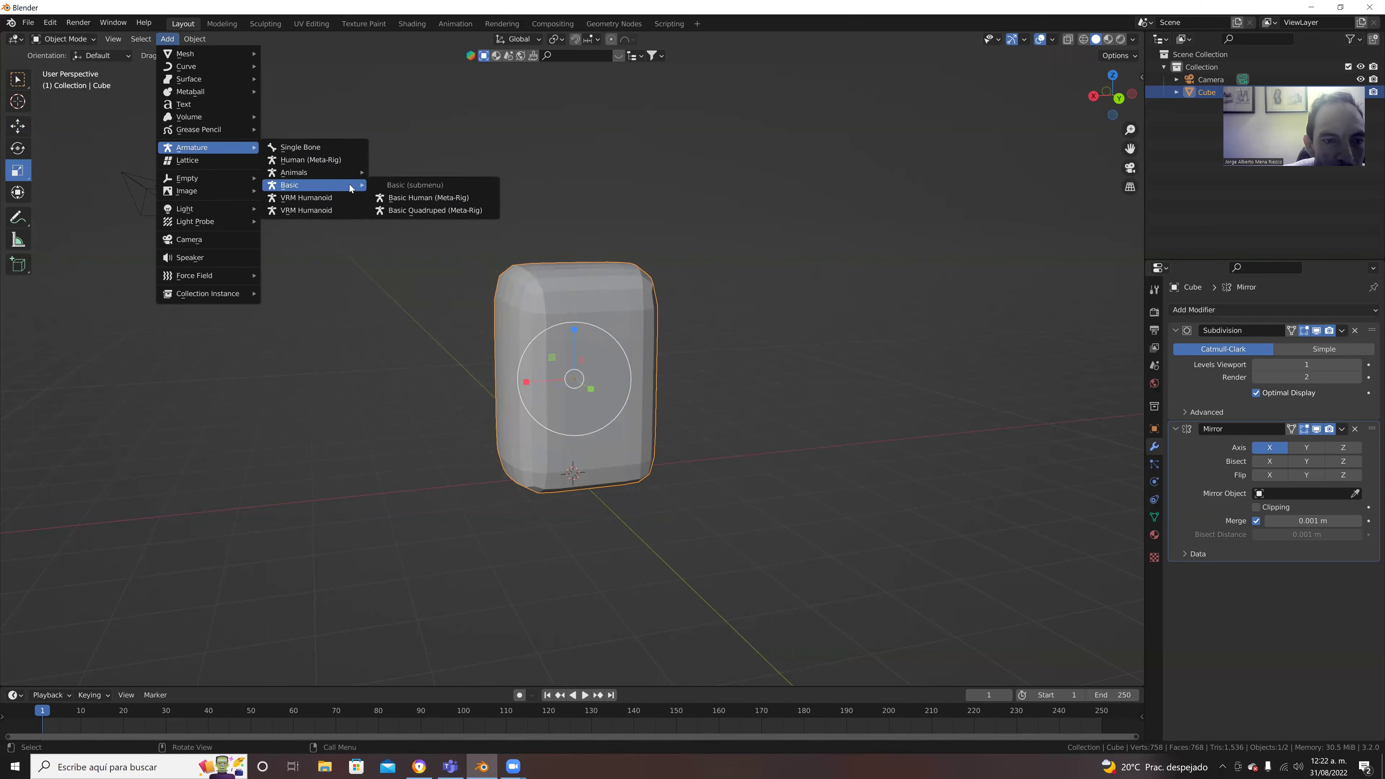
click(416, 199)
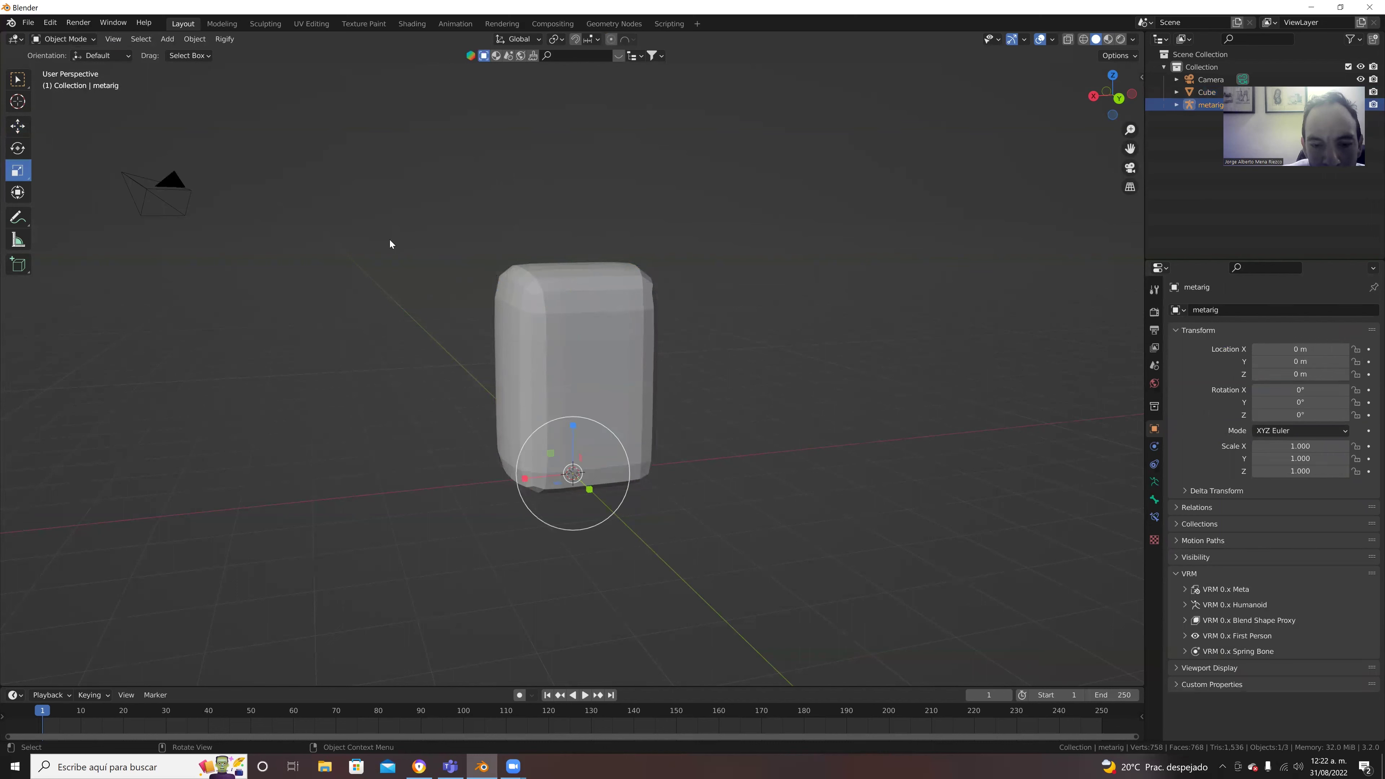
middle_drag(474, 263, 581, 239)
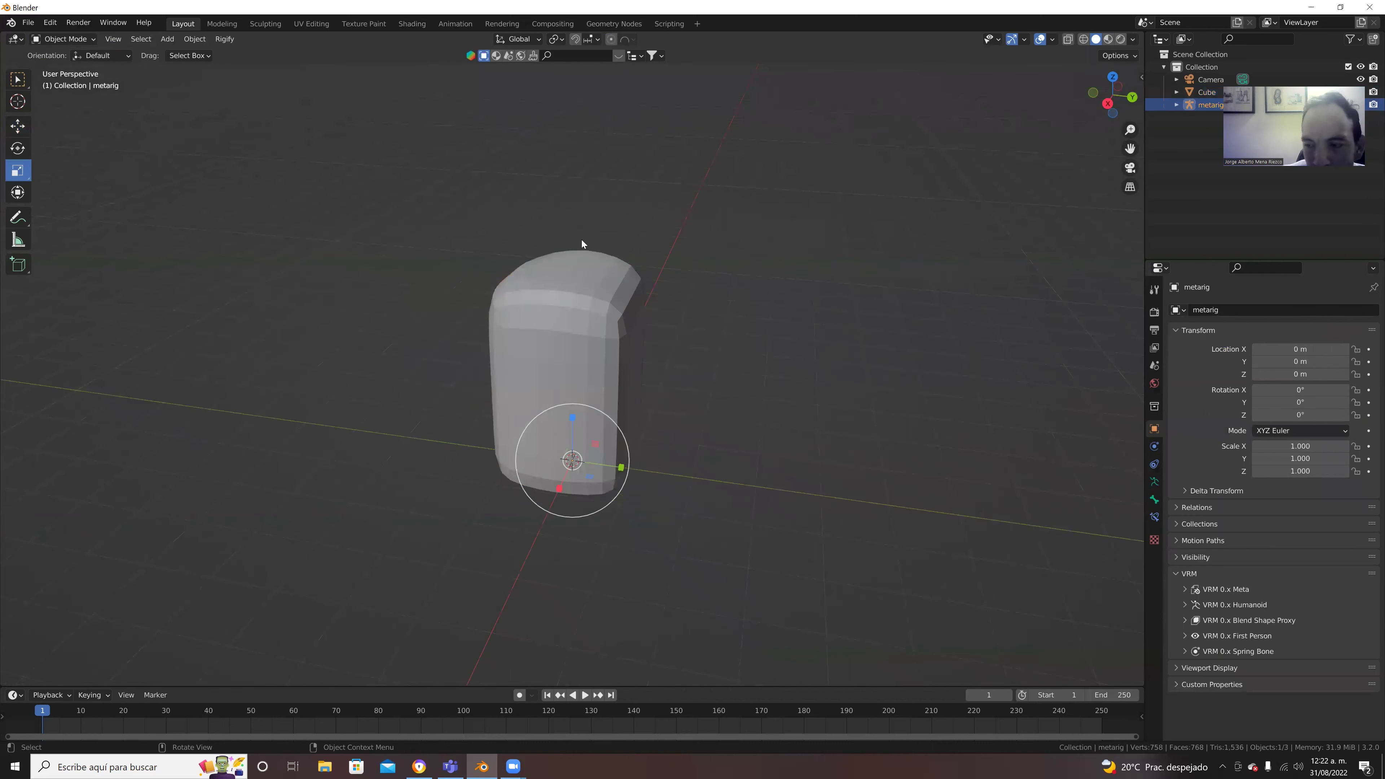
click(1155, 500)
click(1154, 446)
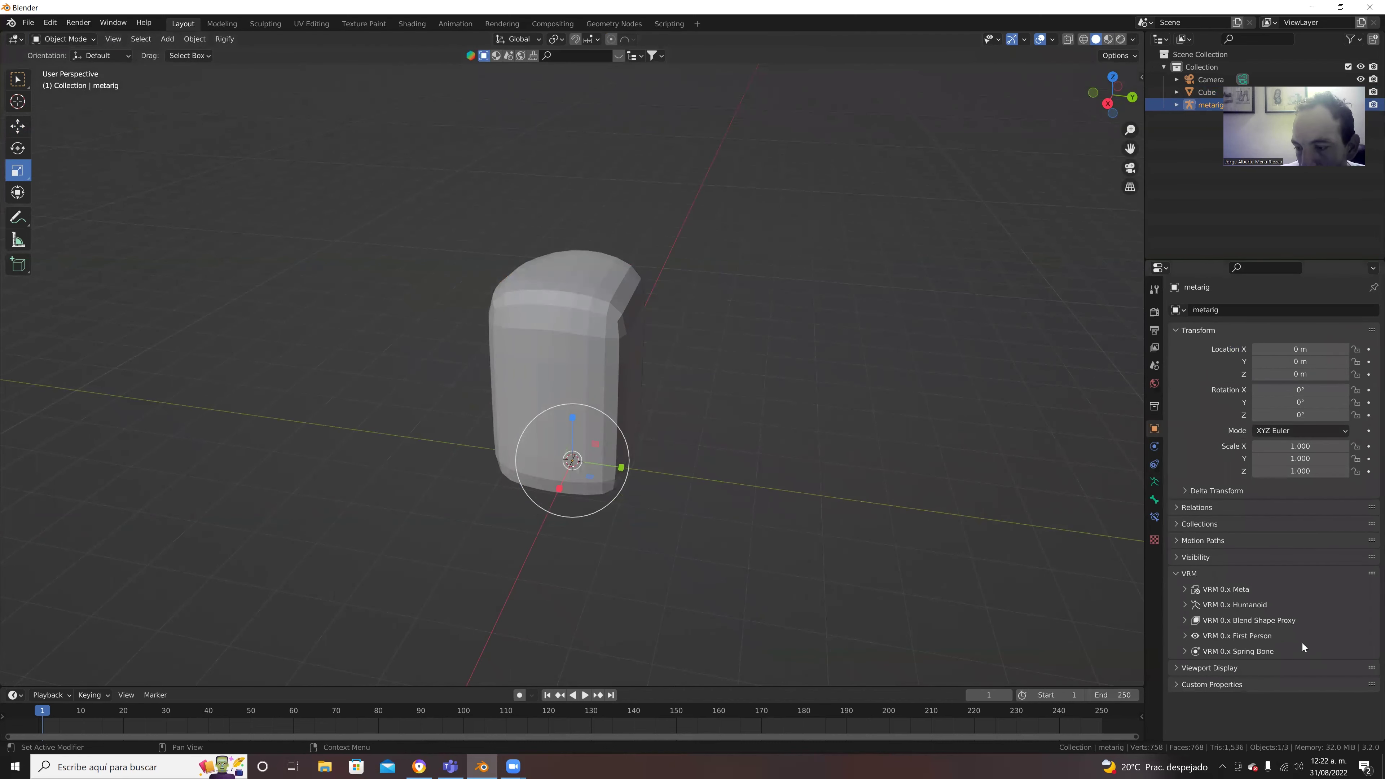
click(1235, 666)
click(1256, 715)
mouse_move(1089, 586)
middle_down()
mouse_move(1121, 559)
mouse_move(1099, 546)
middle_up()
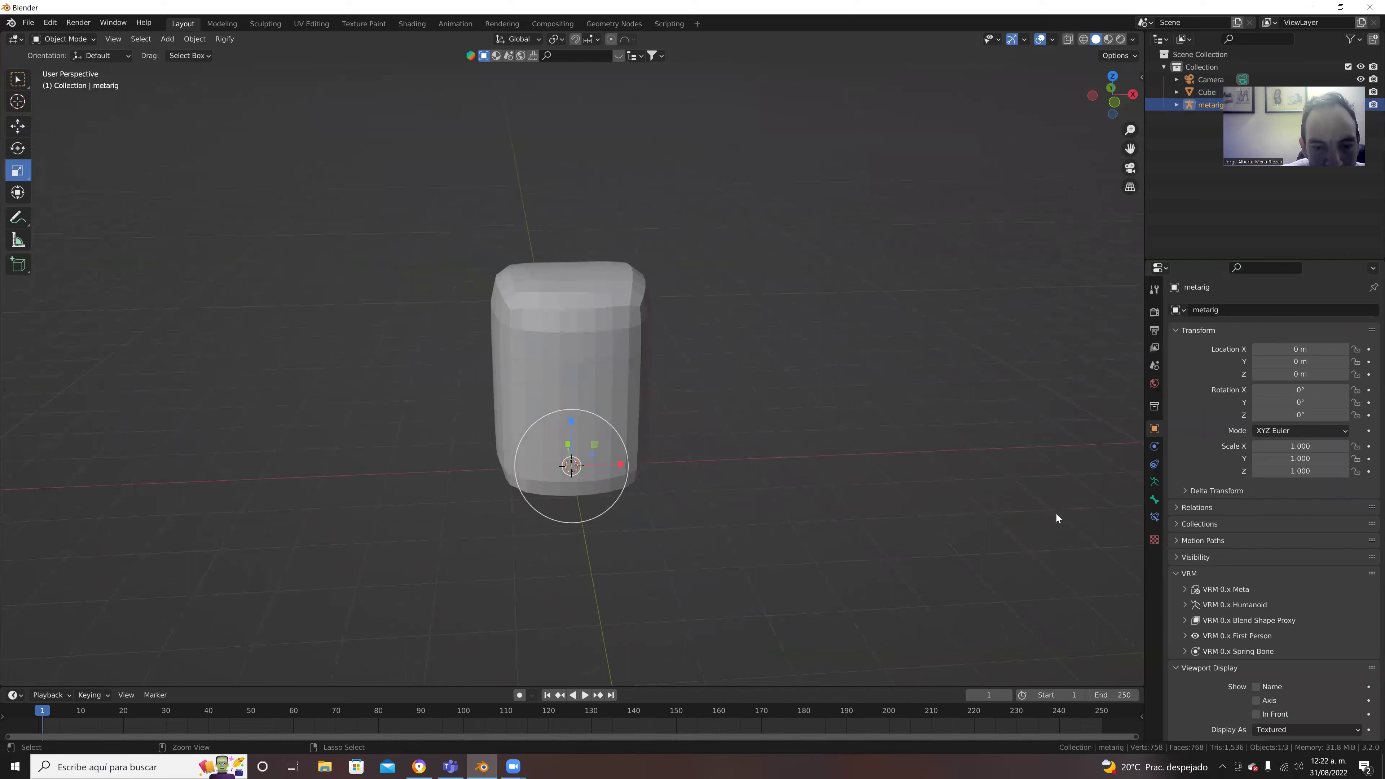
Step: Undo the metarig and close the save dialog without saving
key(ctrl+z)
key(Tab)
key(Tab)
key(ctrl+s)
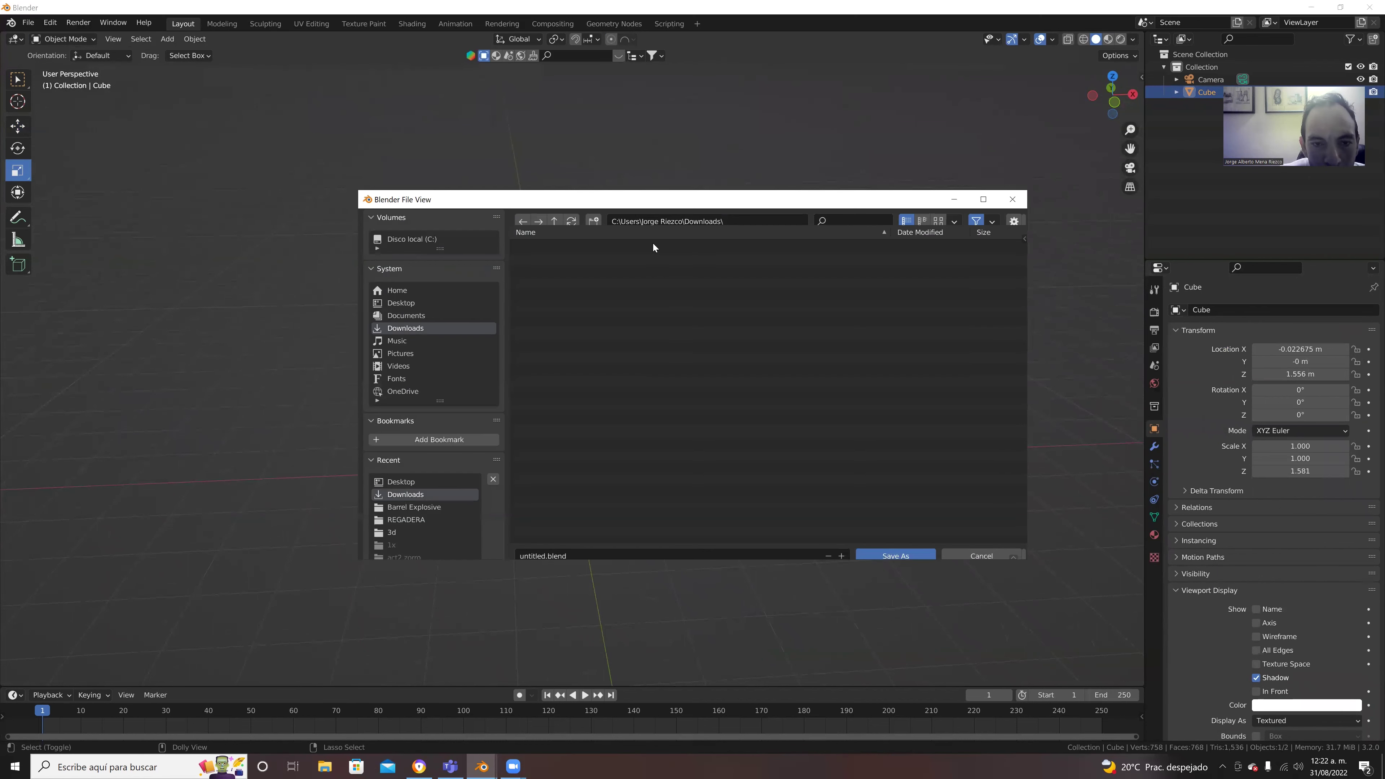
click(1014, 202)
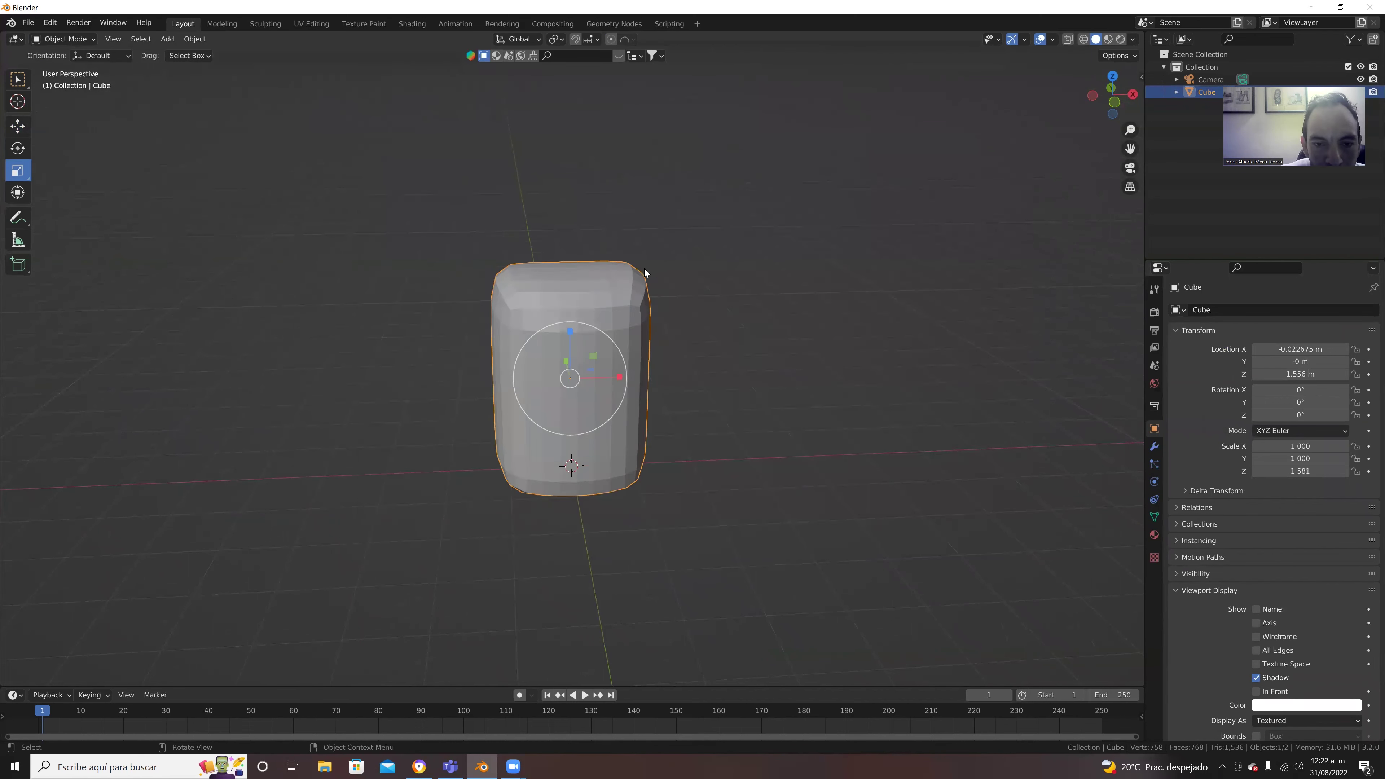
Step: Return to Edit Mode and select the top centre edges of the body
click(62, 38)
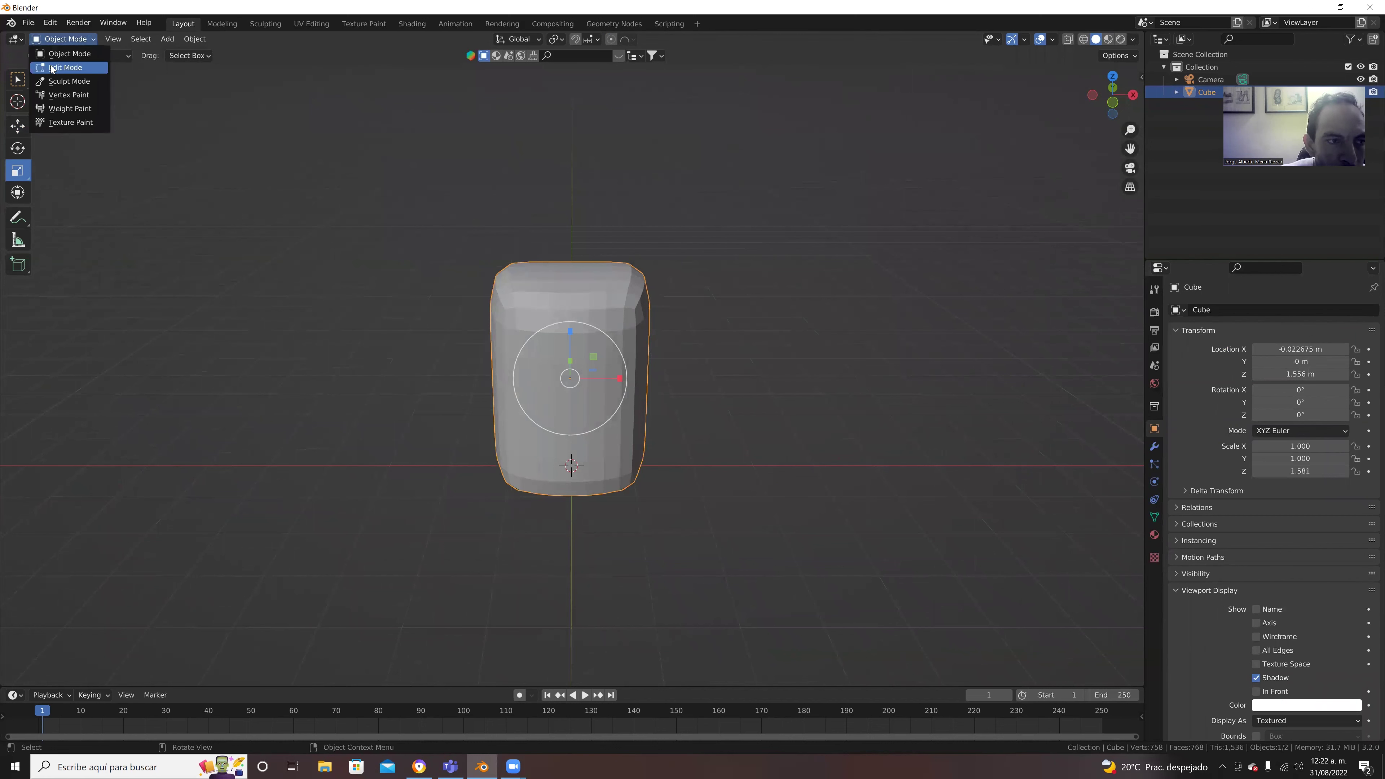
click(60, 67)
mouse_move(397, 290)
middle_down()
mouse_move(463, 302)
mouse_move(580, 385)
middle_up()
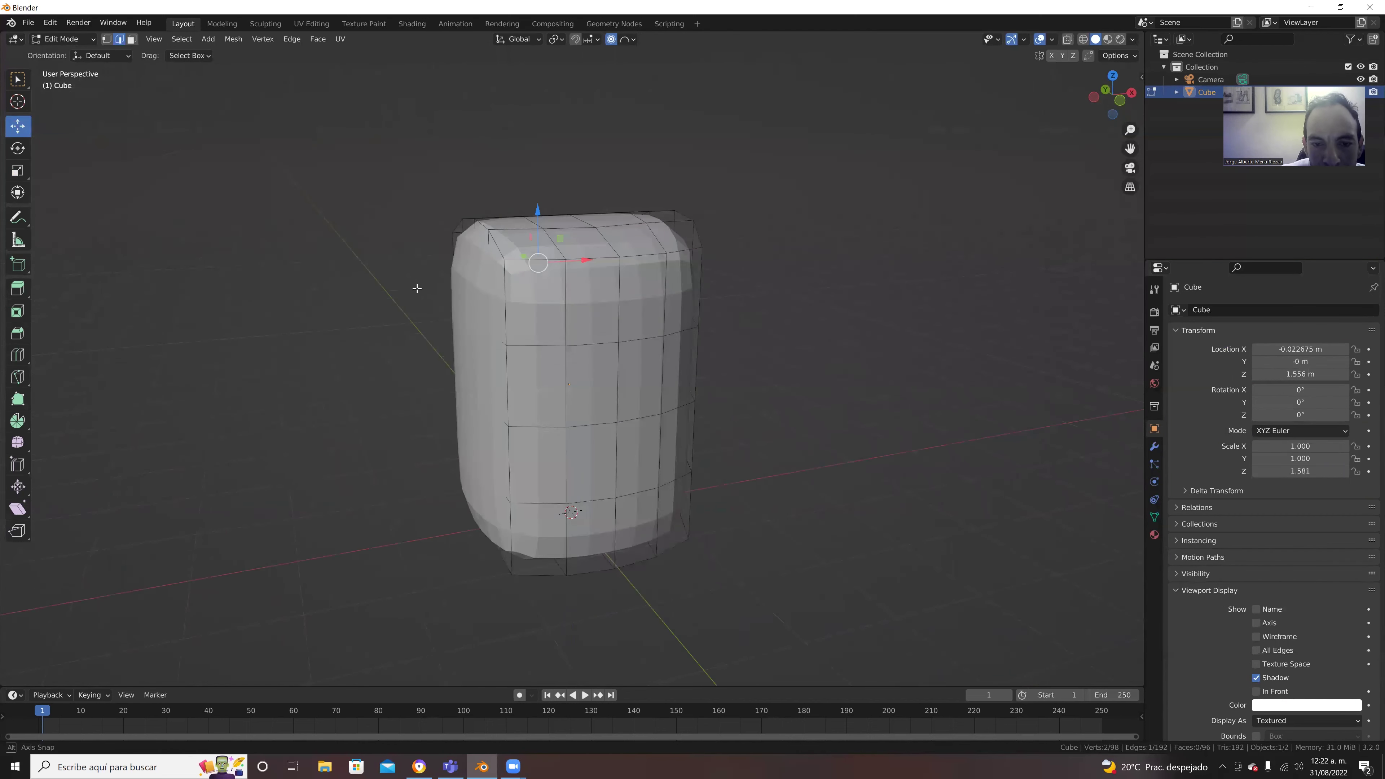
click(589, 385)
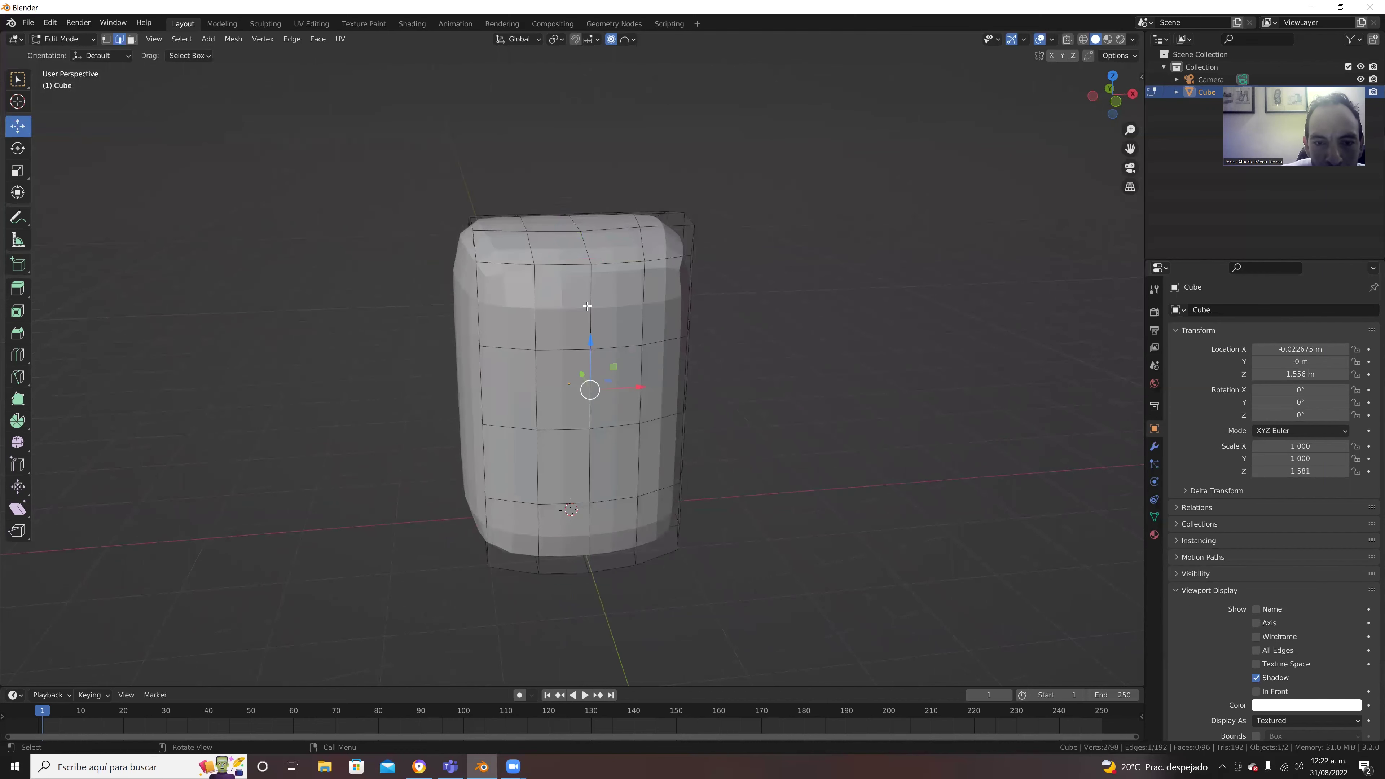
middle_drag(589, 385, 596, 337)
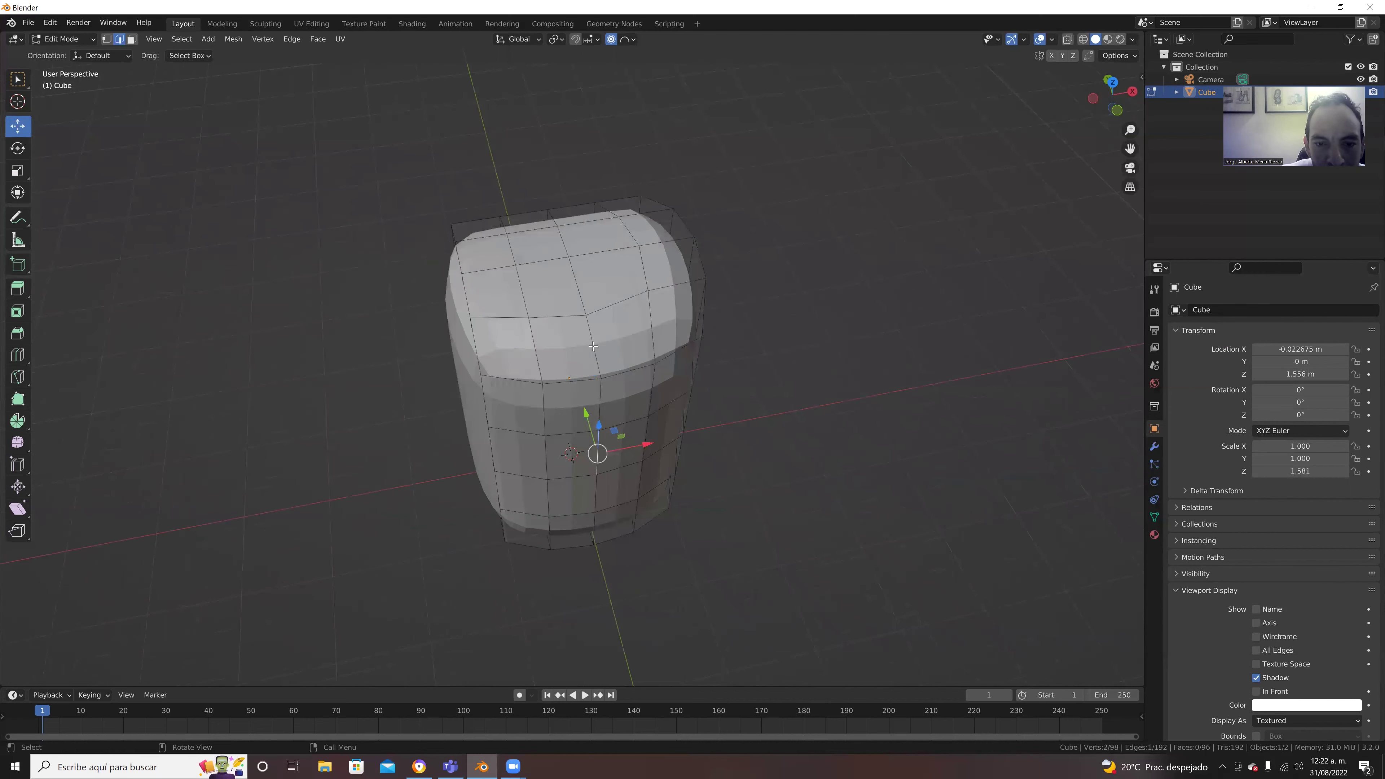
click(580, 299)
shift+click(563, 233)
shift+click(556, 220)
Step: Move the selected top edges up along Z with proportional falloff
middle_drag(556, 220, 597, 225)
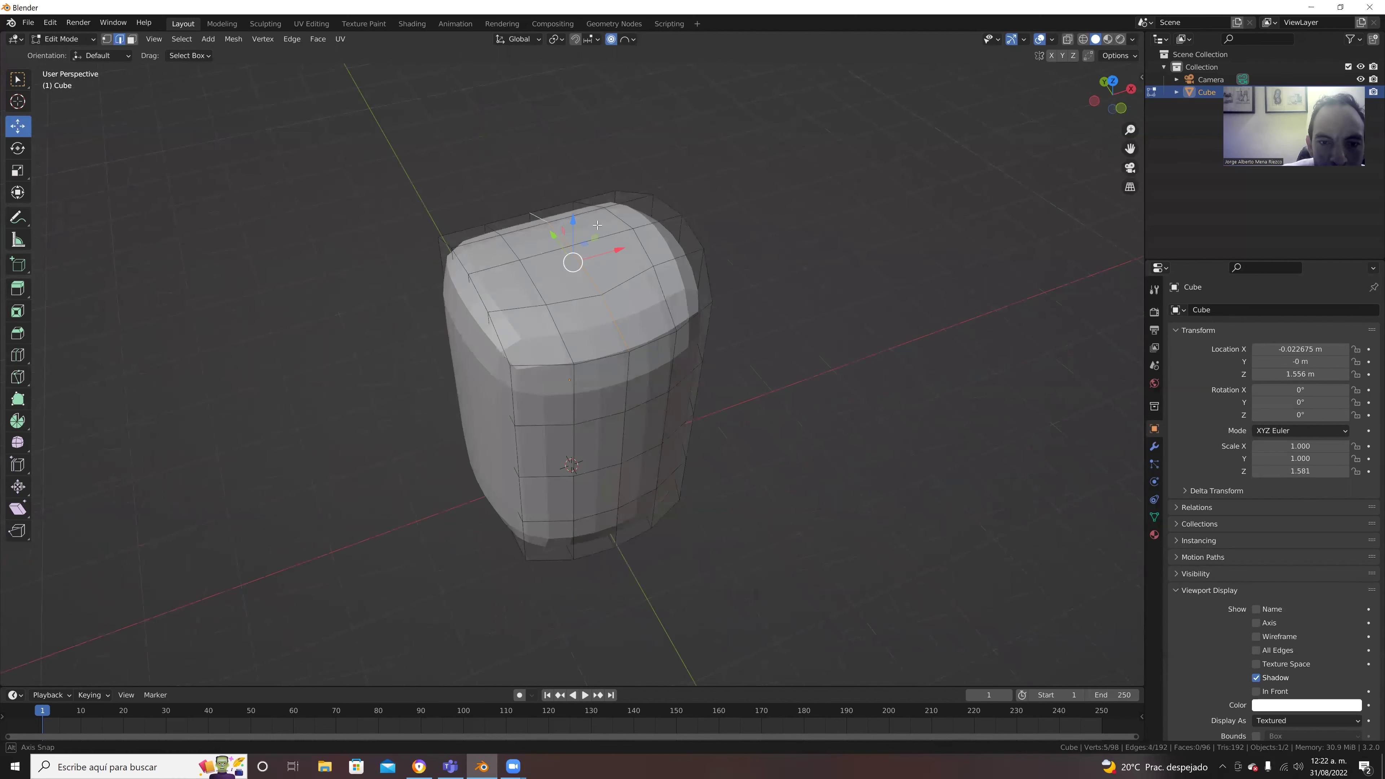
middle_drag(572, 180, 574, 176)
key(g)
key(z)
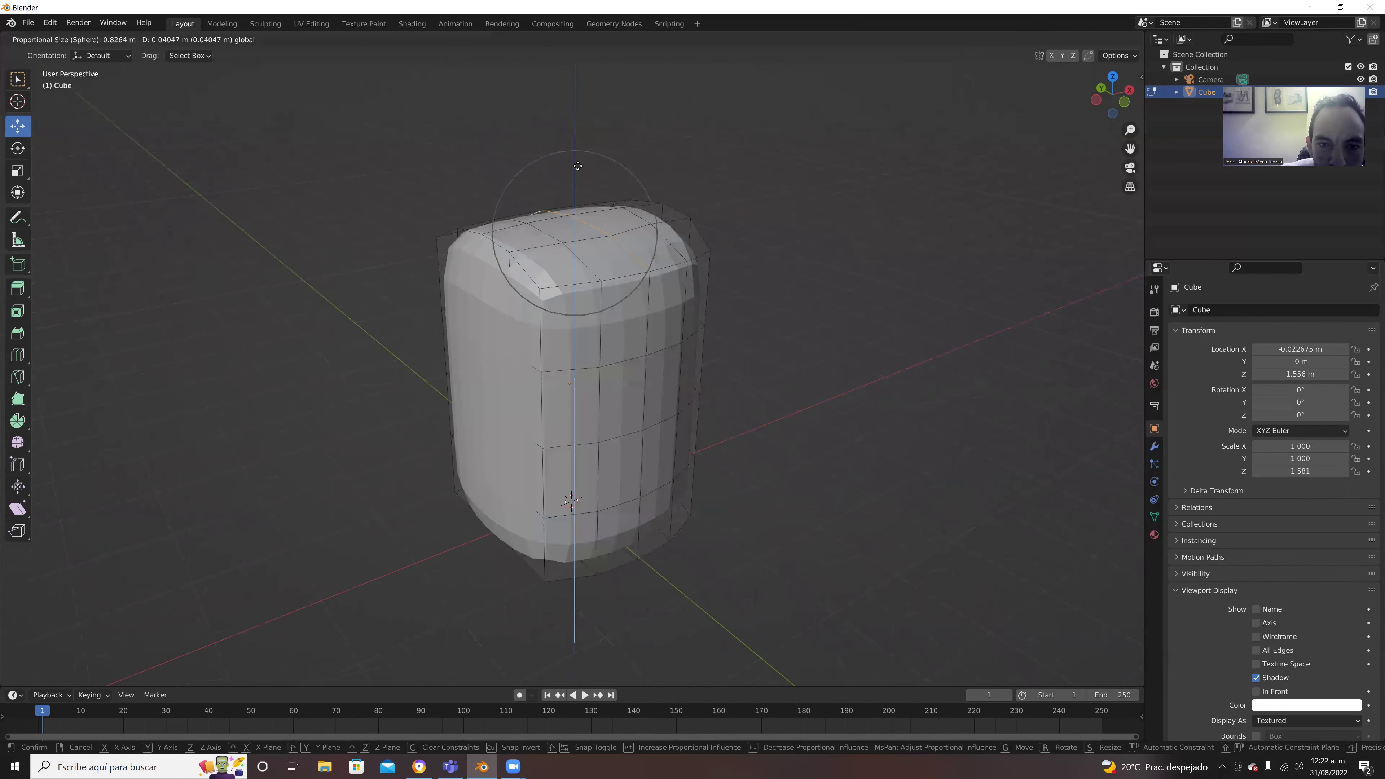
click(586, 135)
mouse_move(734, 385)
middle_down()
mouse_move(558, 363)
mouse_move(742, 371)
mouse_move(619, 313)
middle_up()
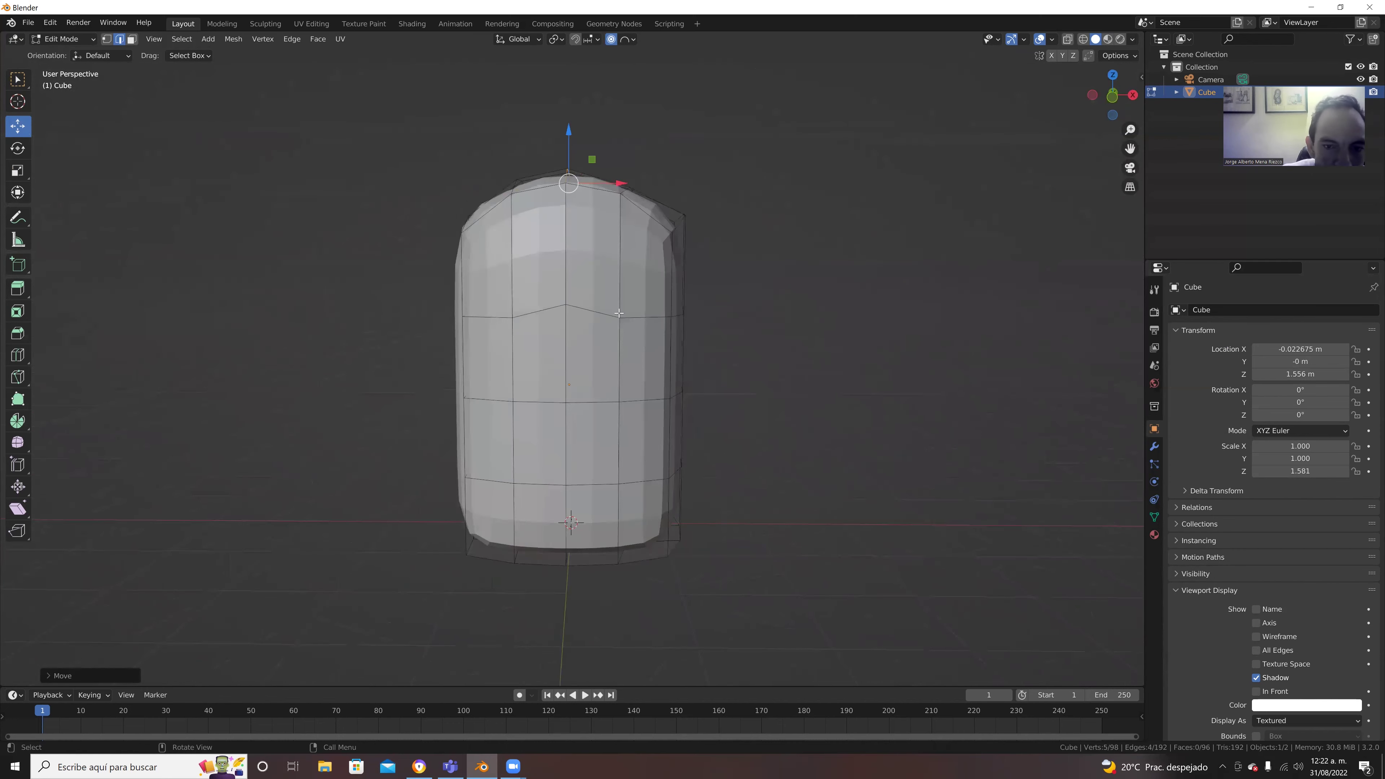
Step: Select edges along the body's front centre, cancelling a trial move
click(577, 309)
shift+click(566, 262)
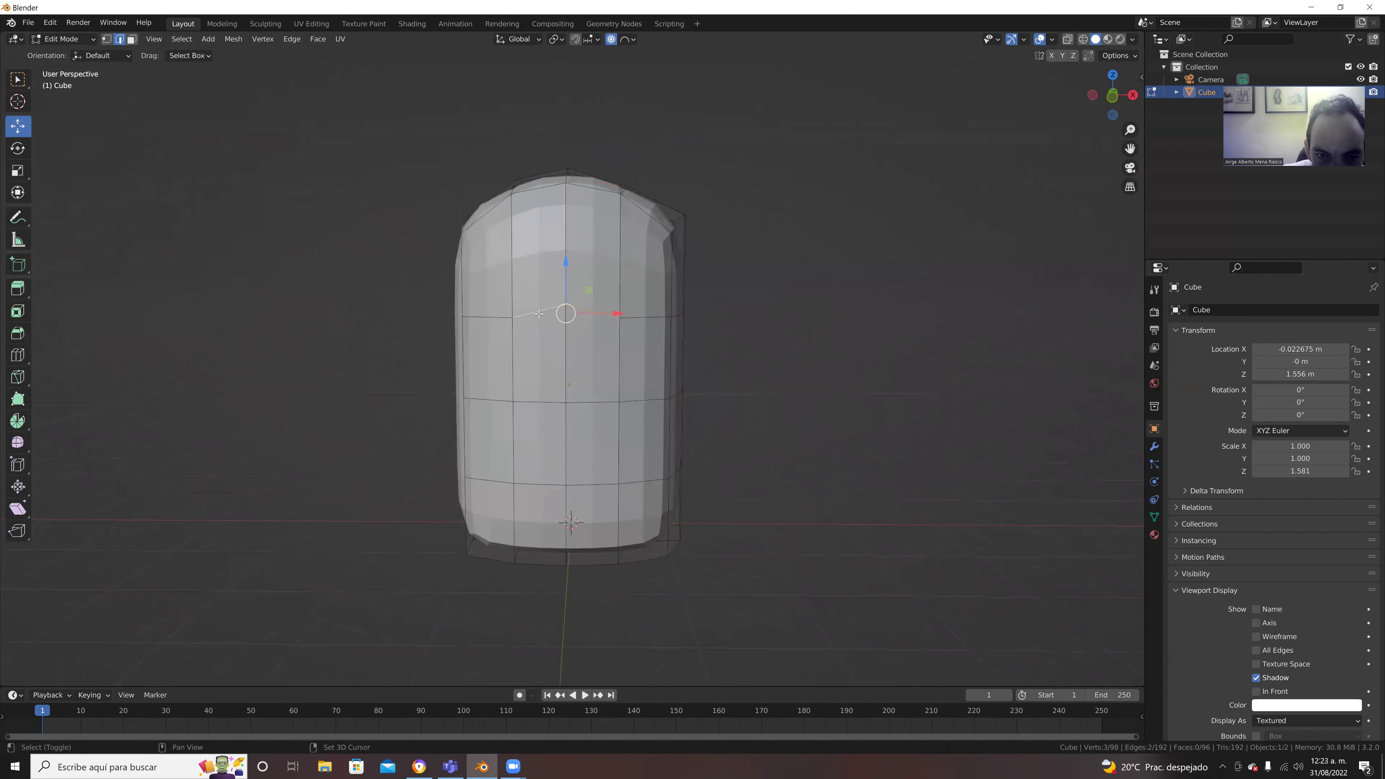
key(g)
key(Escape)
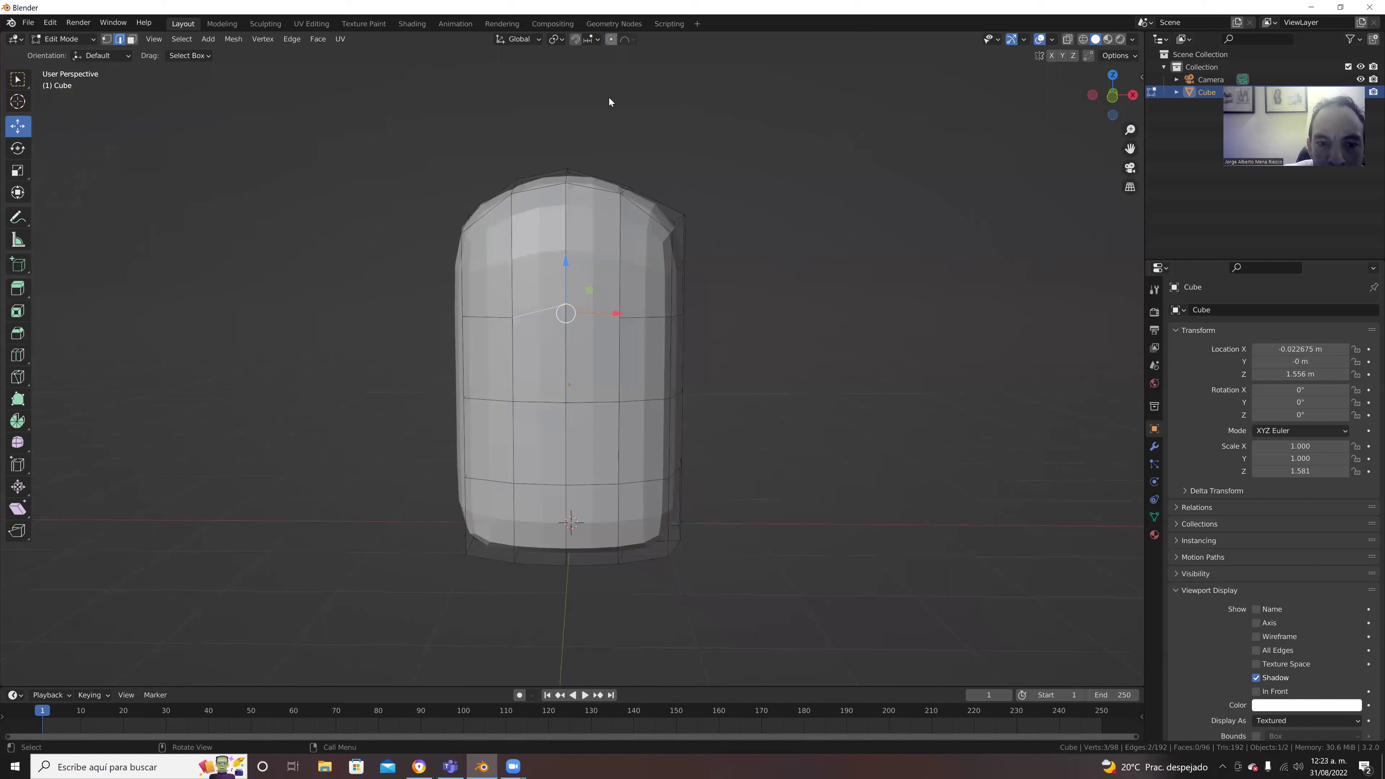
click(675, 319)
click(564, 304)
click(565, 302)
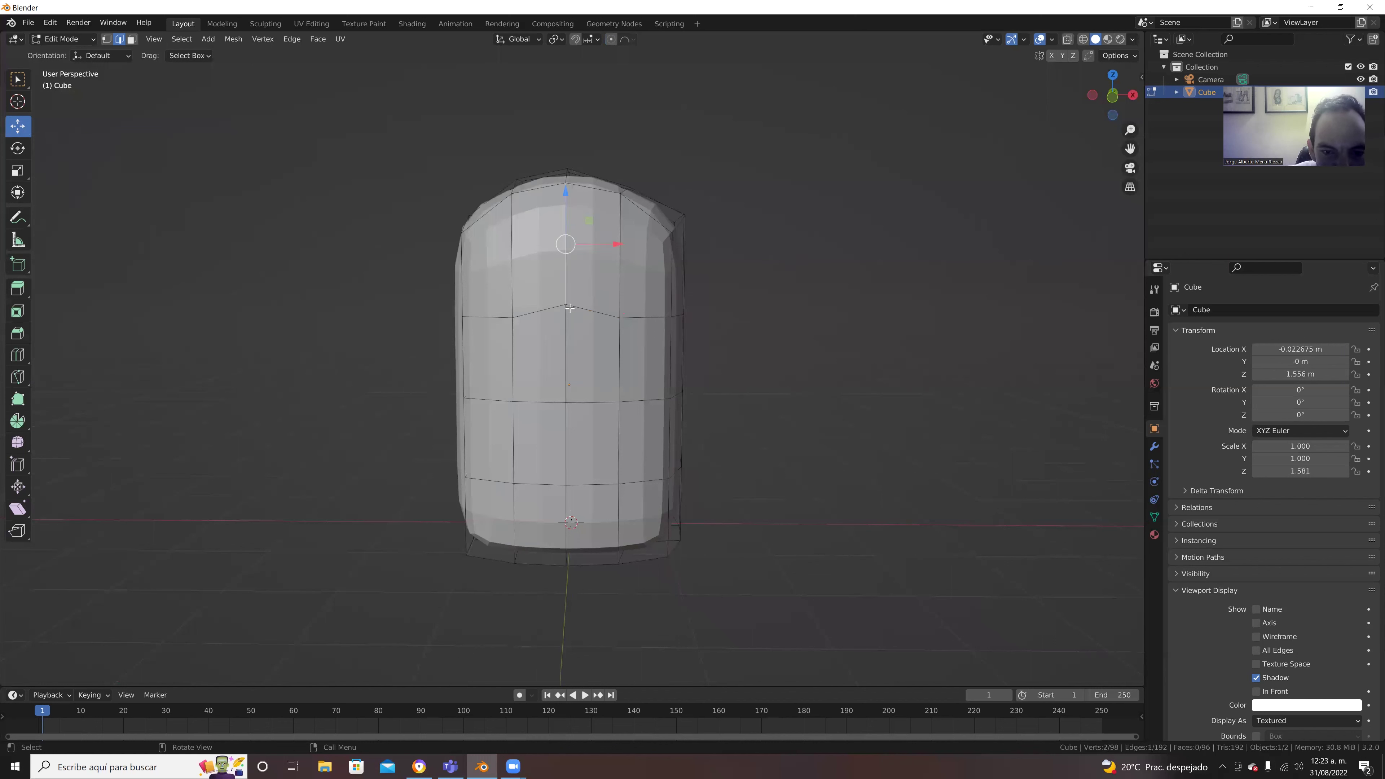
Step: In vertex select, lower the front loop's centre vertex and a neighbour along Z
click(107, 39)
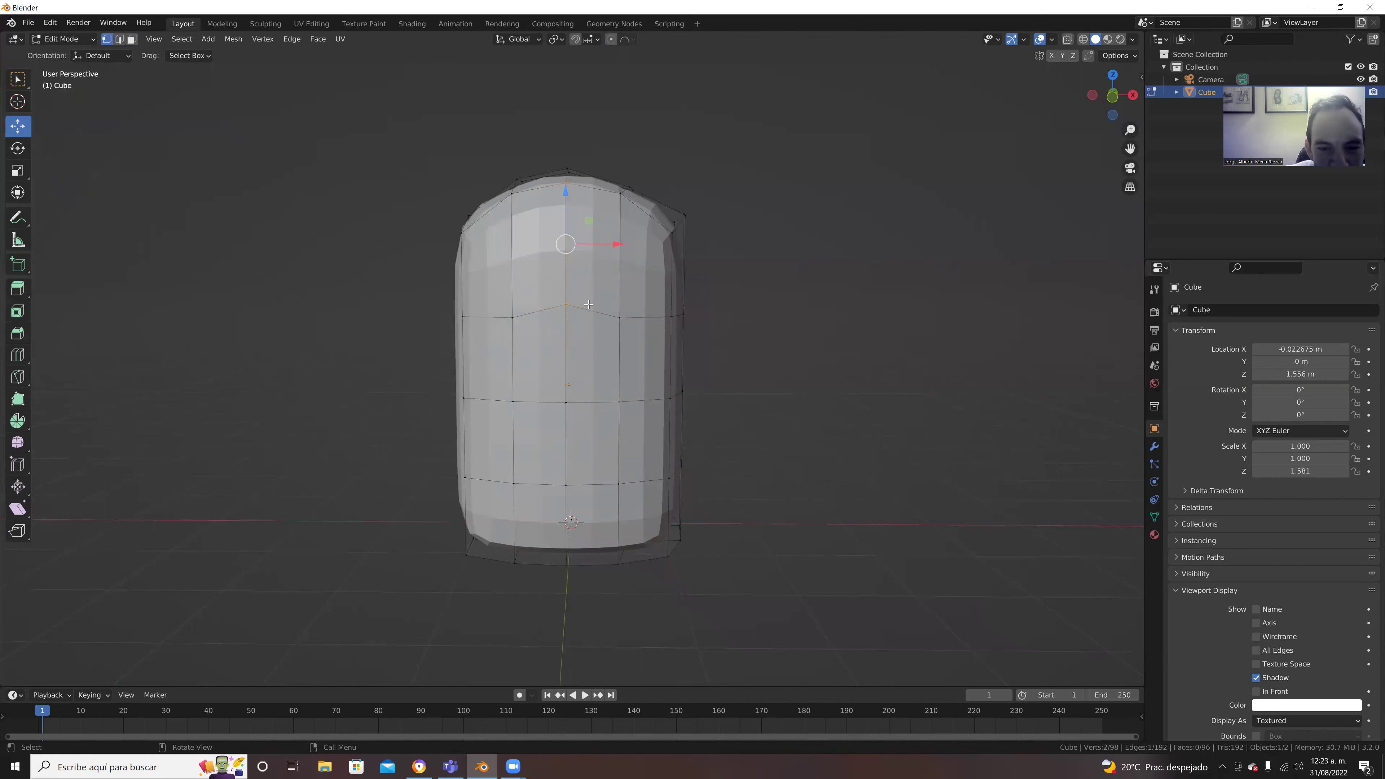
click(566, 307)
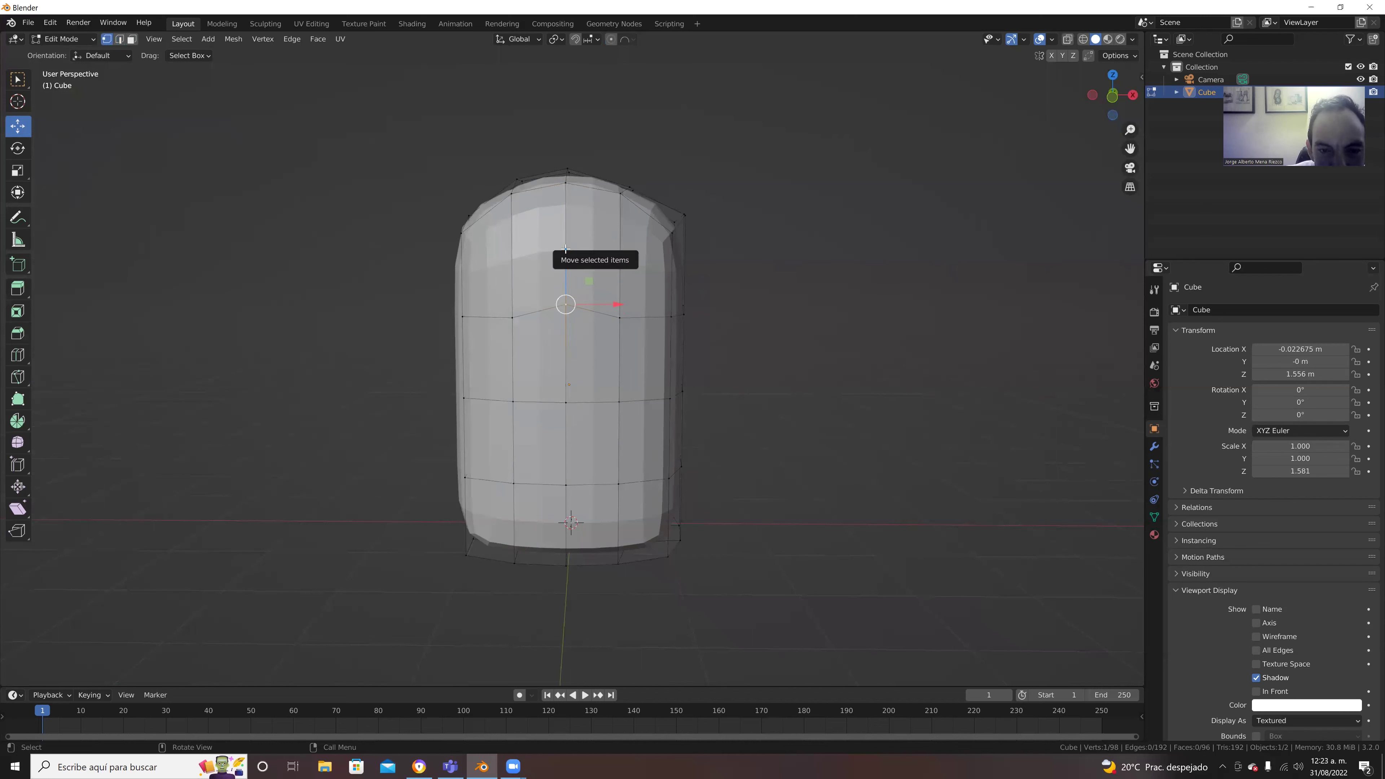
drag(563, 254, 563, 265)
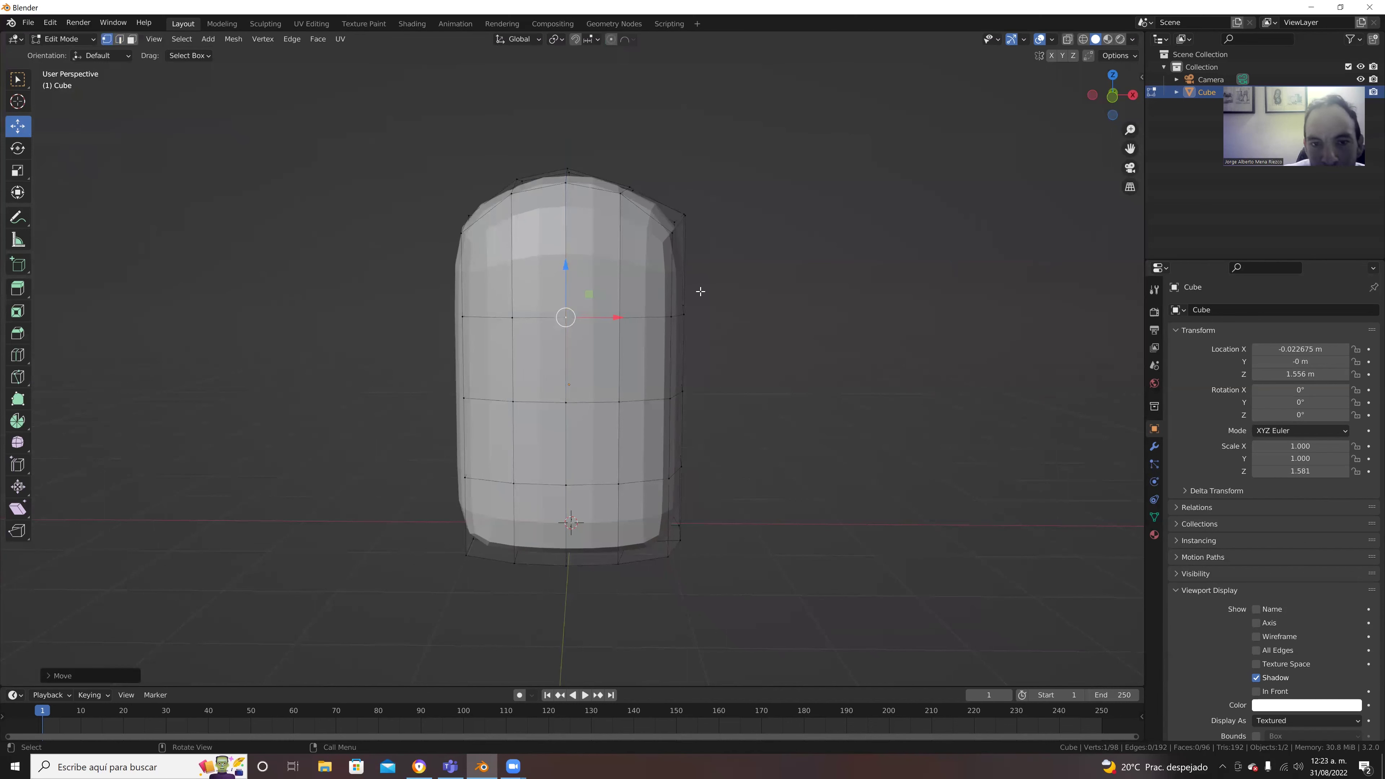
middle_drag(696, 365, 579, 350)
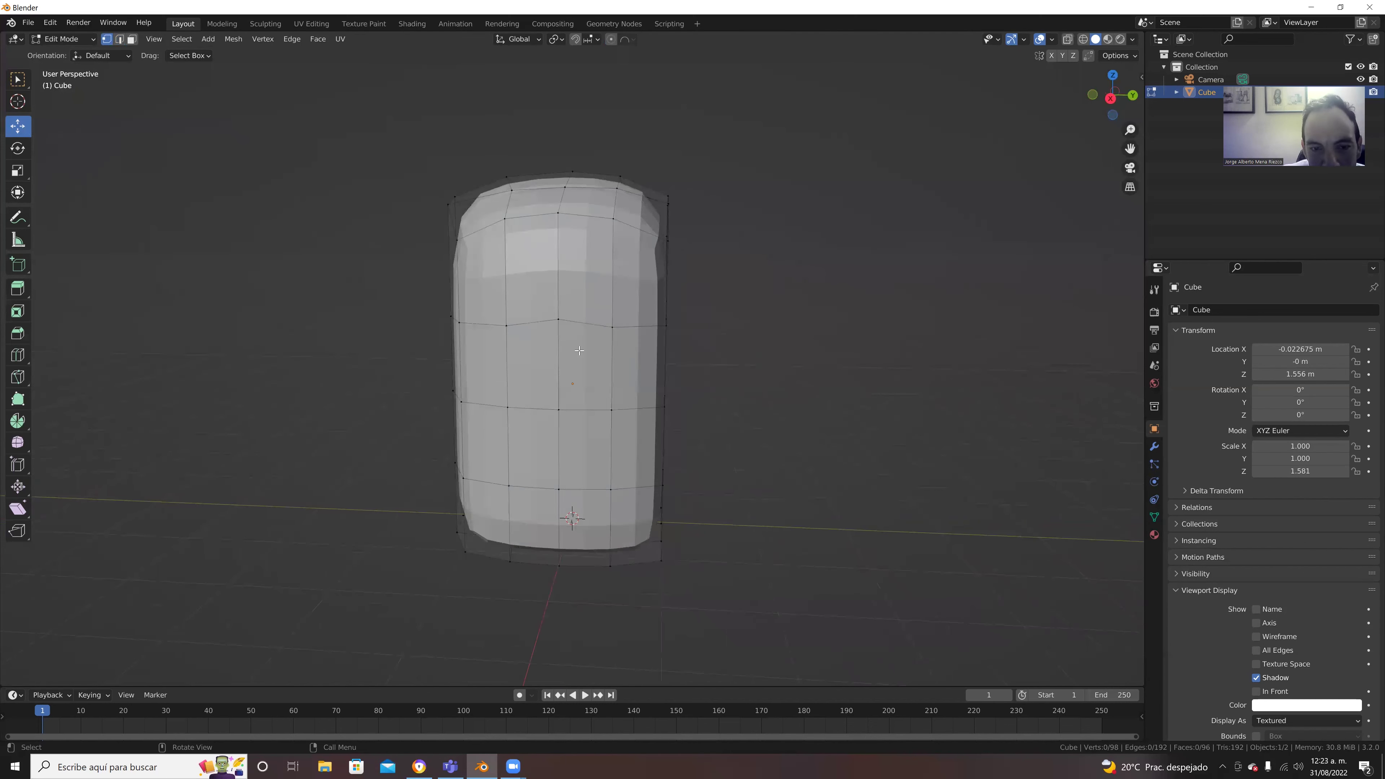
click(559, 320)
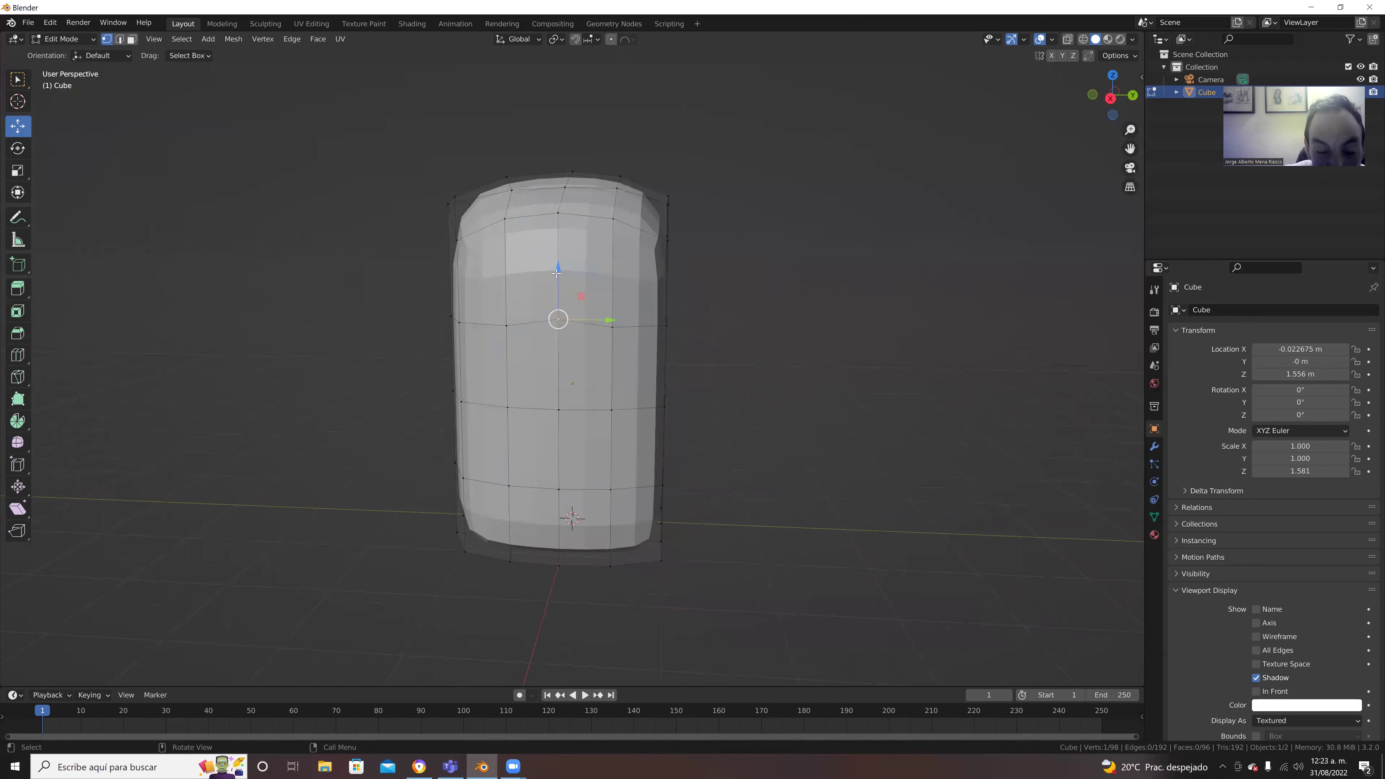
drag(556, 279, 555, 276)
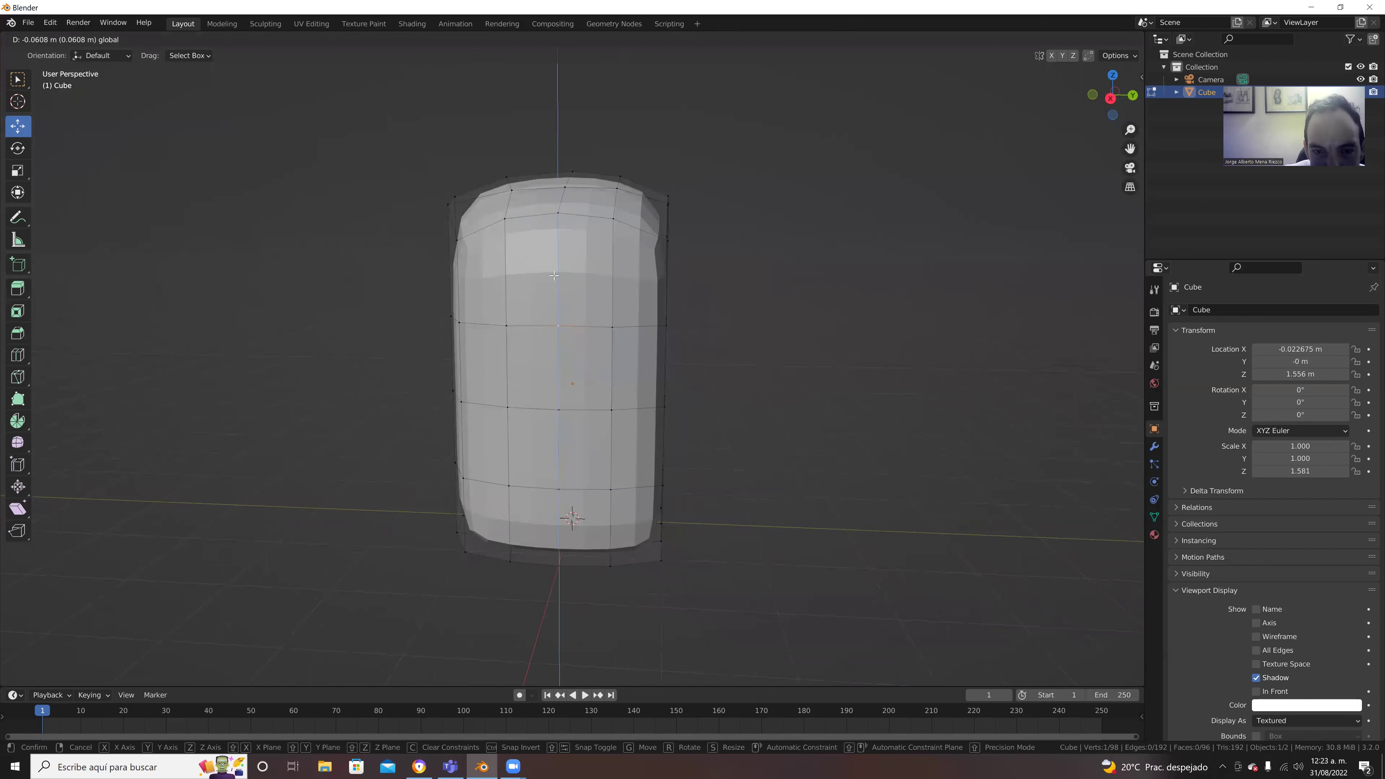
click(554, 275)
middle_drag(554, 275, 537, 312)
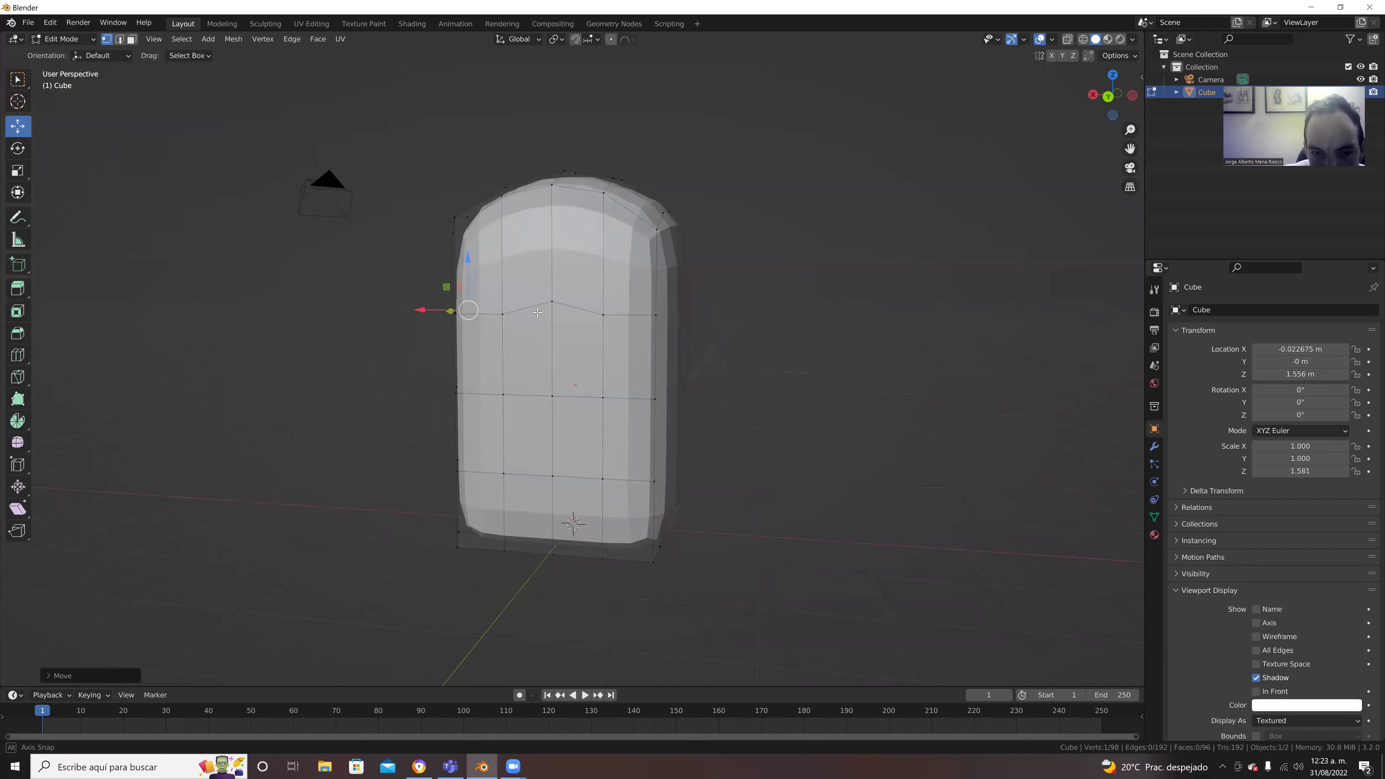
Step: Lower the next front-loop vertex along Z, clear the selection and return to Object Mode
click(552, 301)
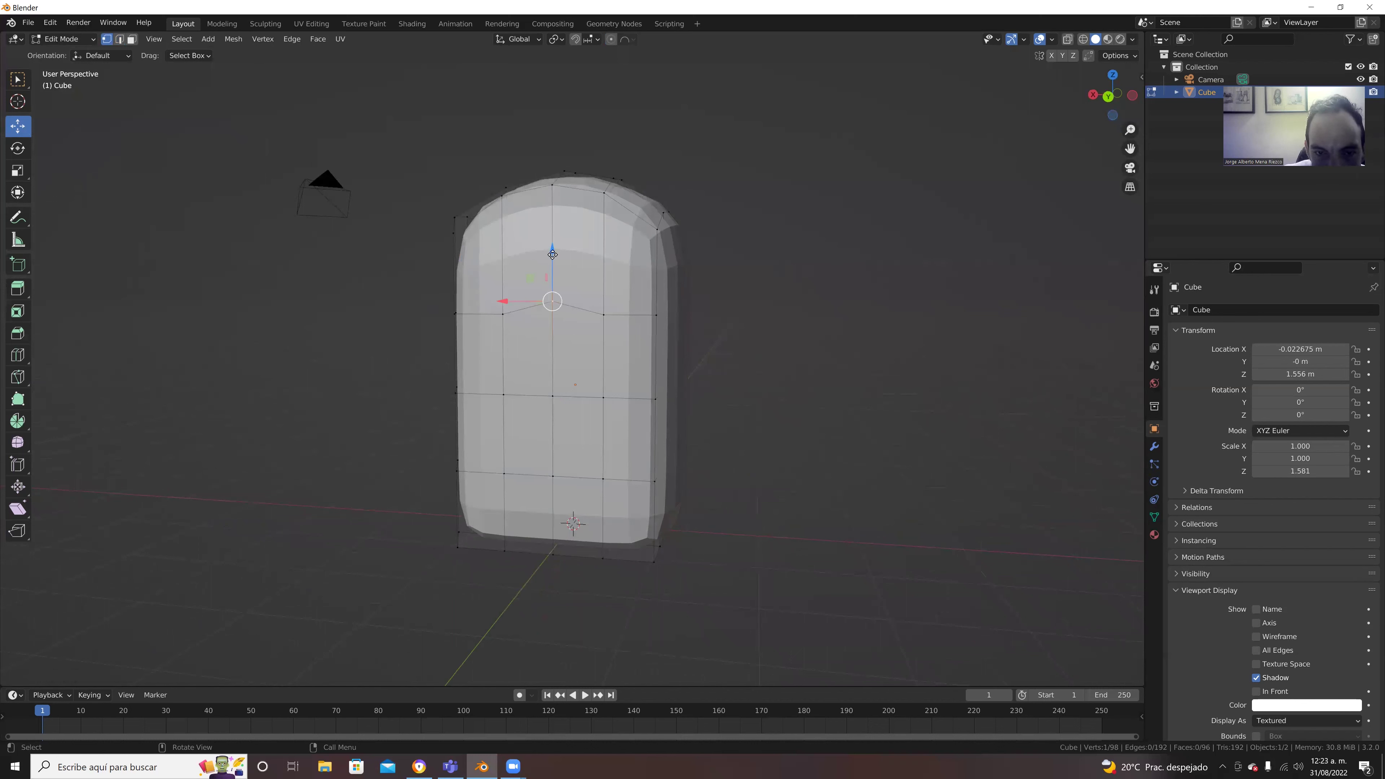
drag(552, 255, 552, 268)
click(552, 268)
mouse_move(739, 356)
middle_down()
mouse_move(483, 357)
mouse_move(779, 331)
middle_up()
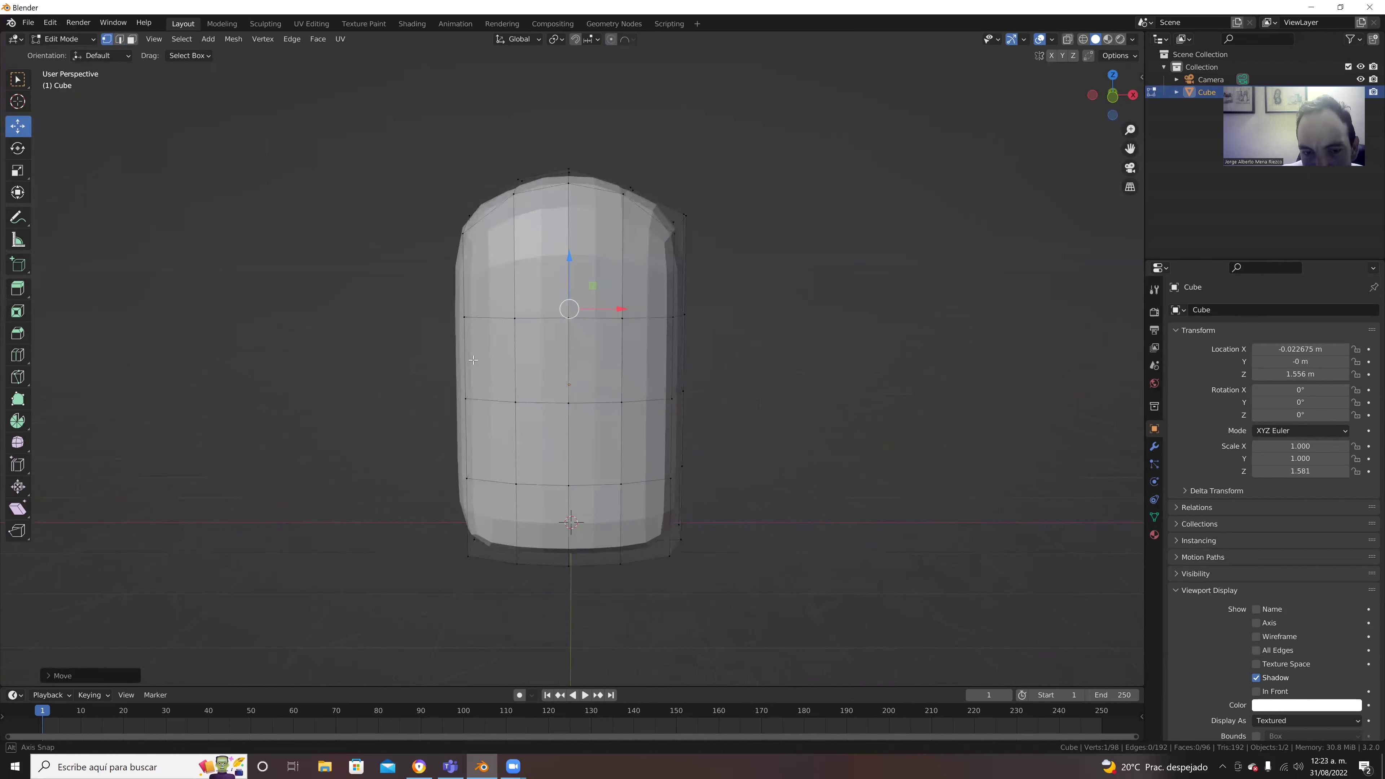
scroll(779, 331, down, 2)
click(779, 331)
click(61, 42)
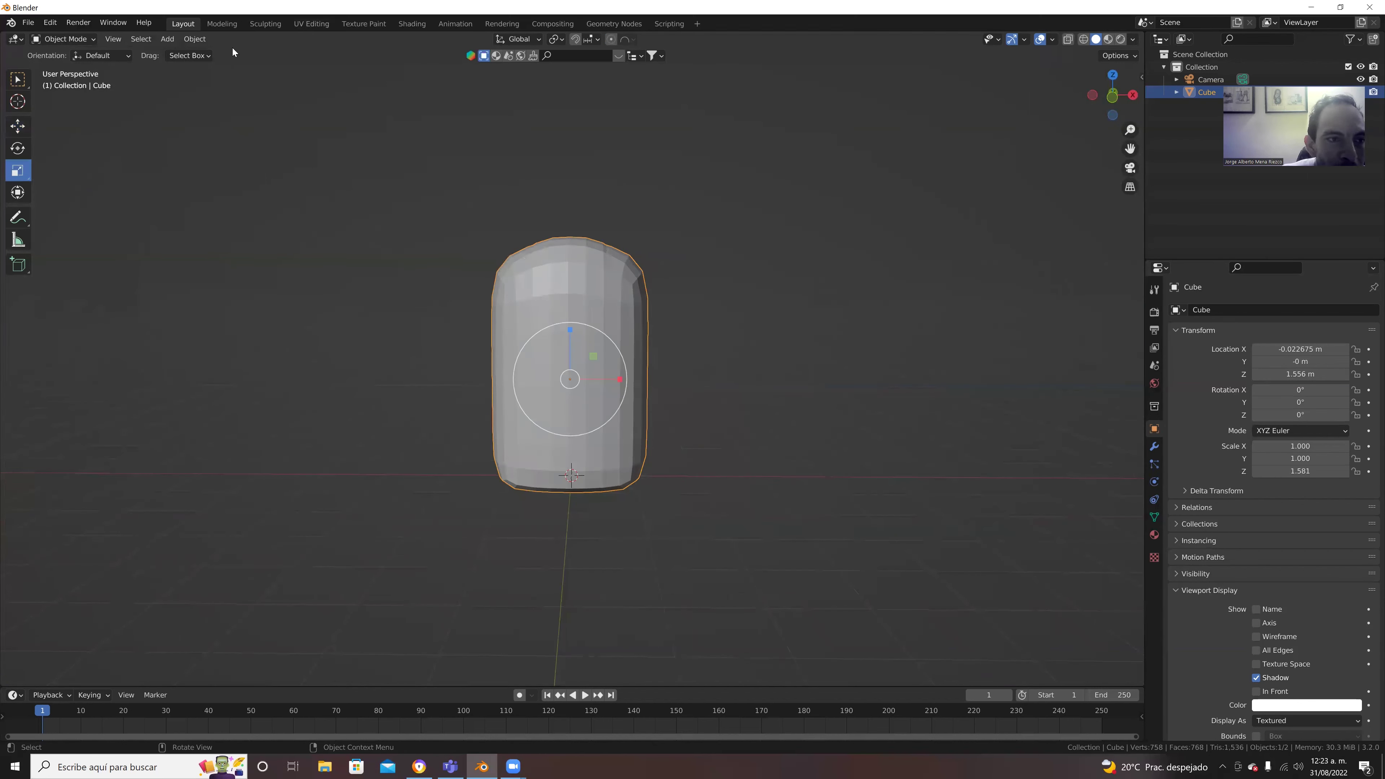
Step: Add a Basic Human armature shown In Front, then undo it with Ctrl+Z
click(173, 40)
mouse_move(192, 148)
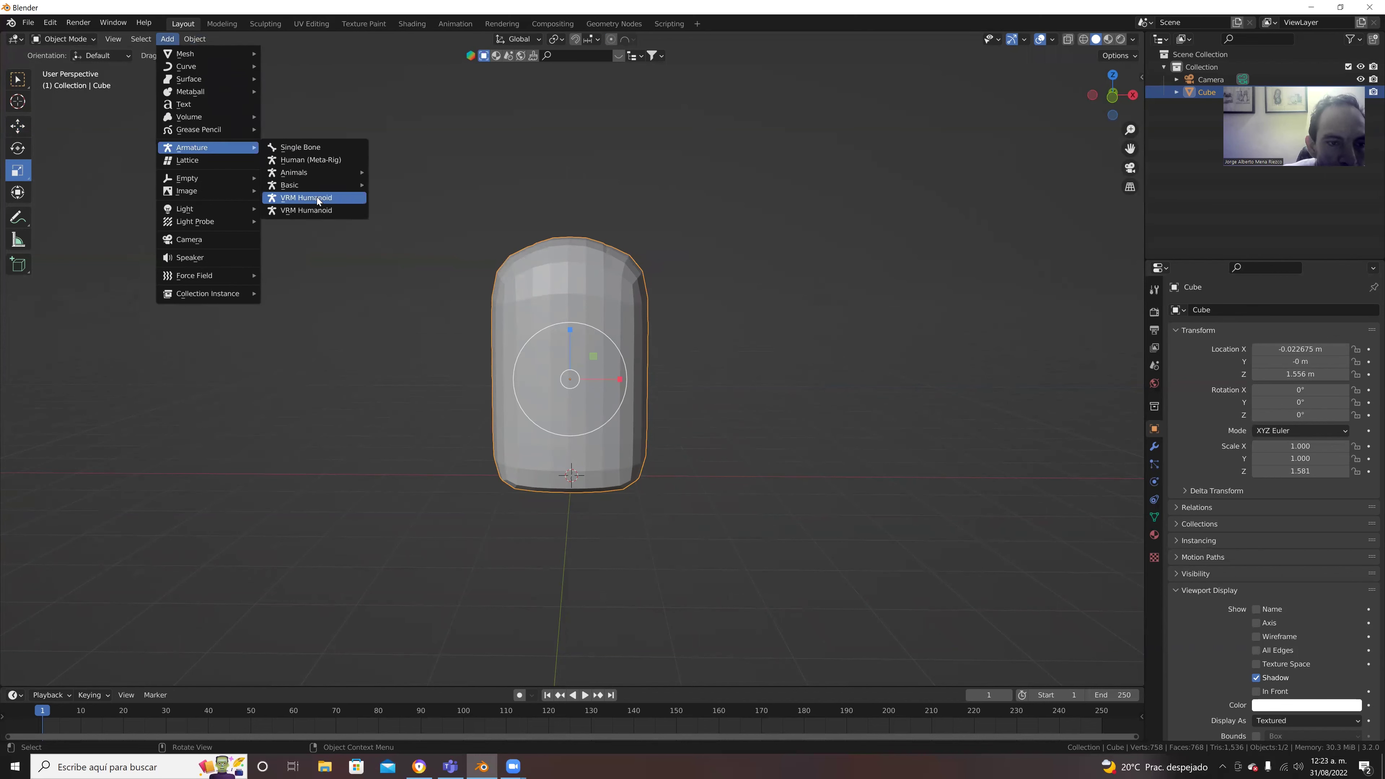
mouse_move(290, 185)
click(411, 199)
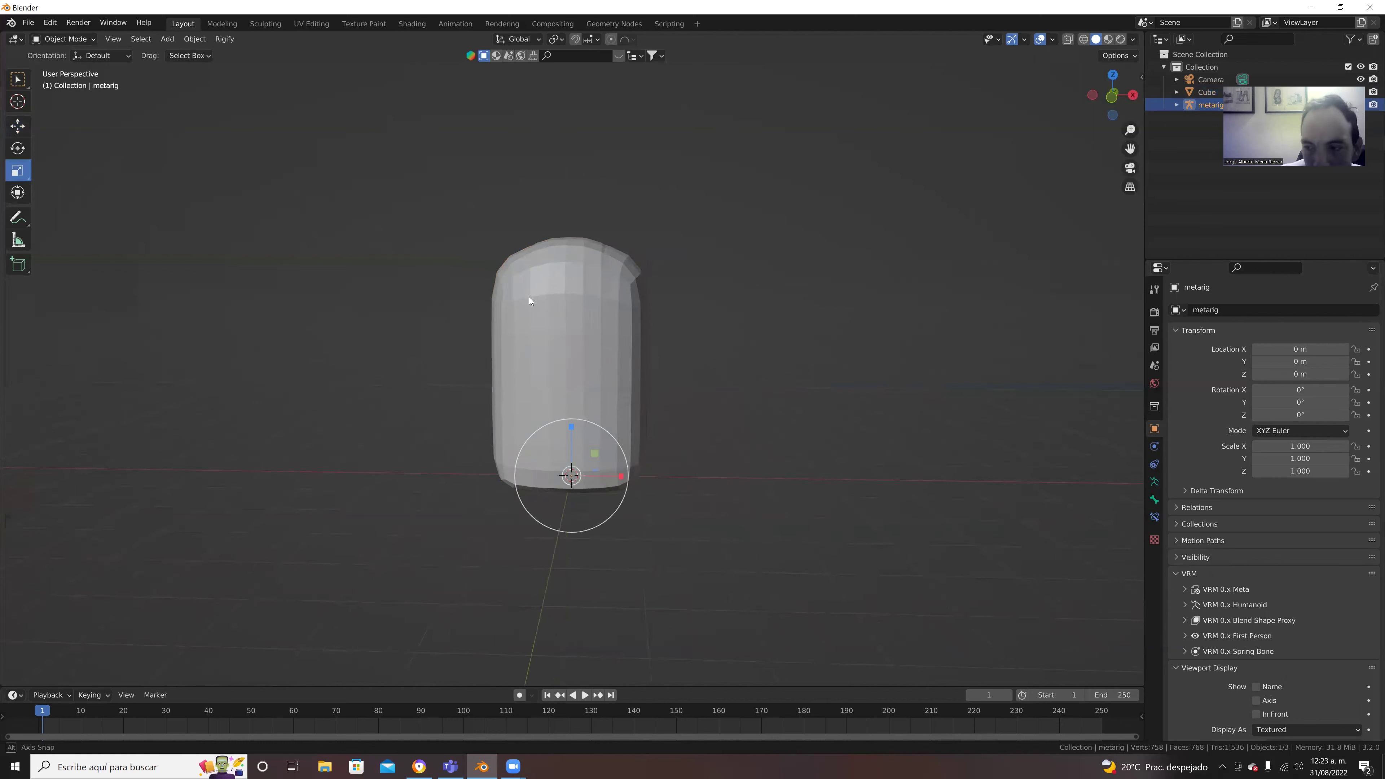
middle_drag(529, 297, 1029, 501)
scroll(1290, 699, down, 2)
click(1254, 680)
middle_drag(983, 566, 996, 564)
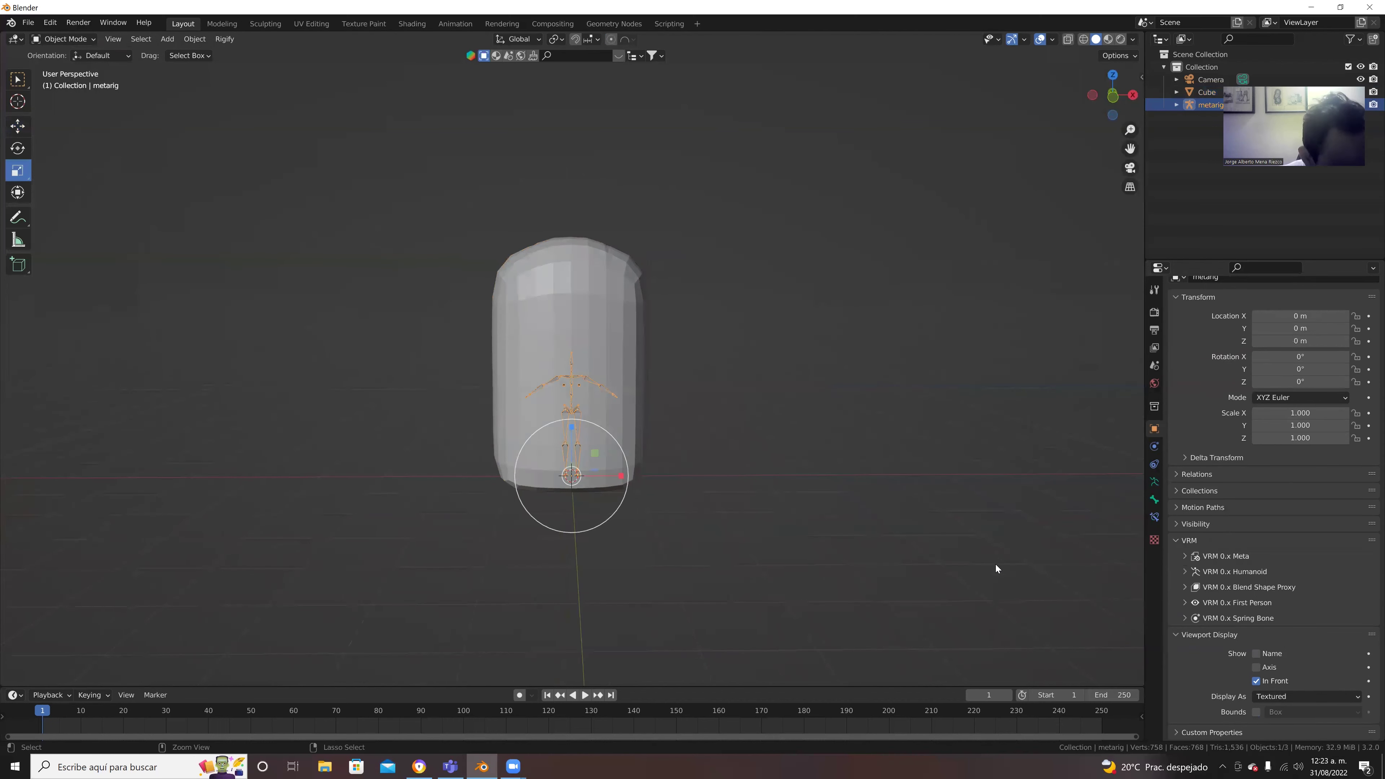
key(ctrl+z)
key(ctrl+z)
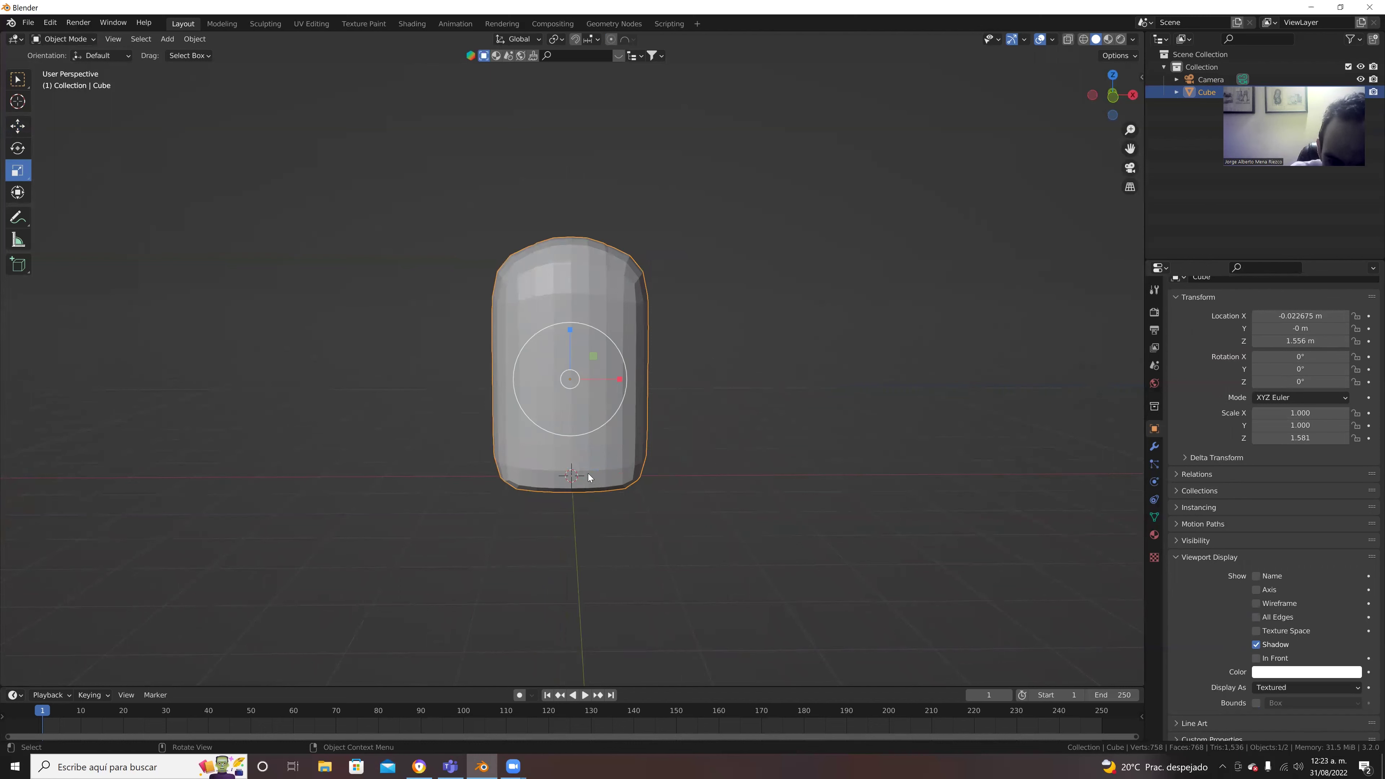
Step: Put the capsule into Edit Mode and switch to edge select
middle_drag(588, 473, 503, 302)
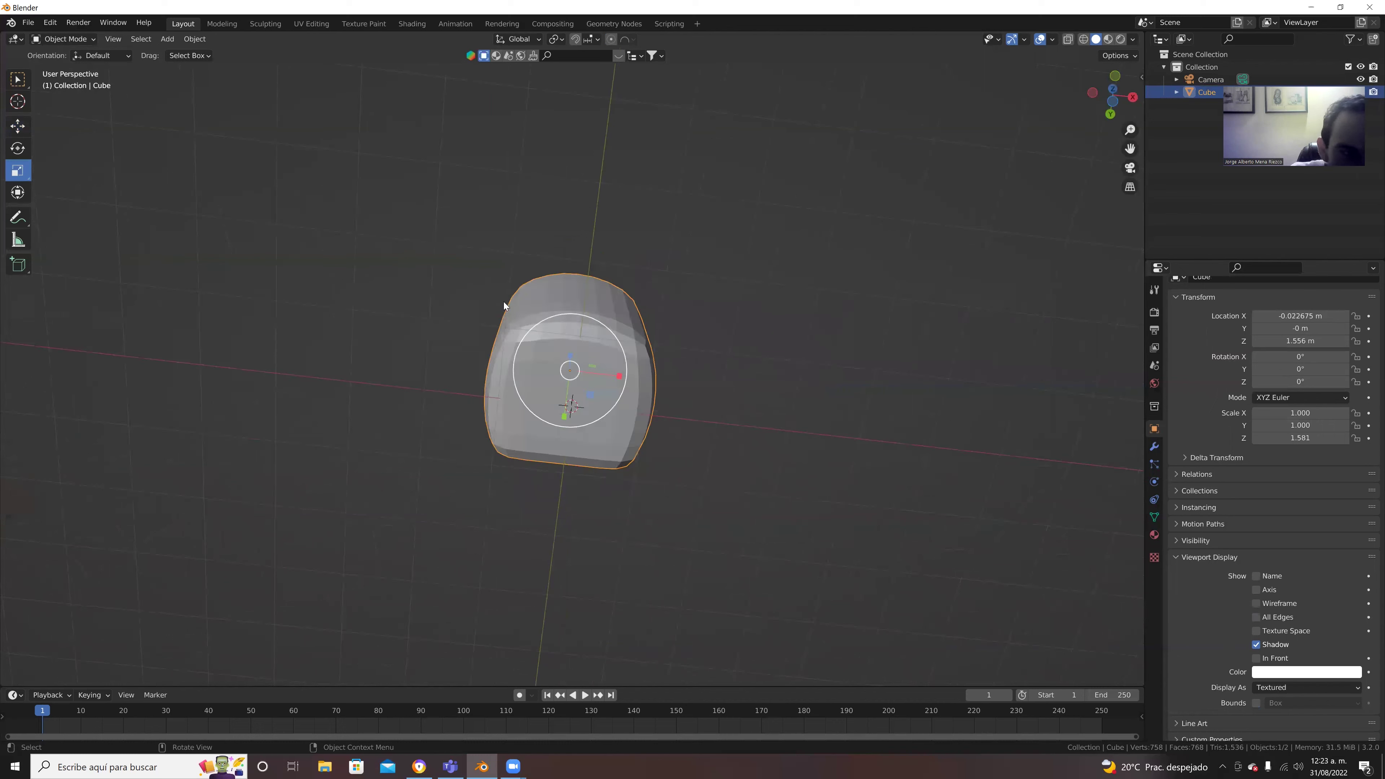
click(63, 39)
click(65, 68)
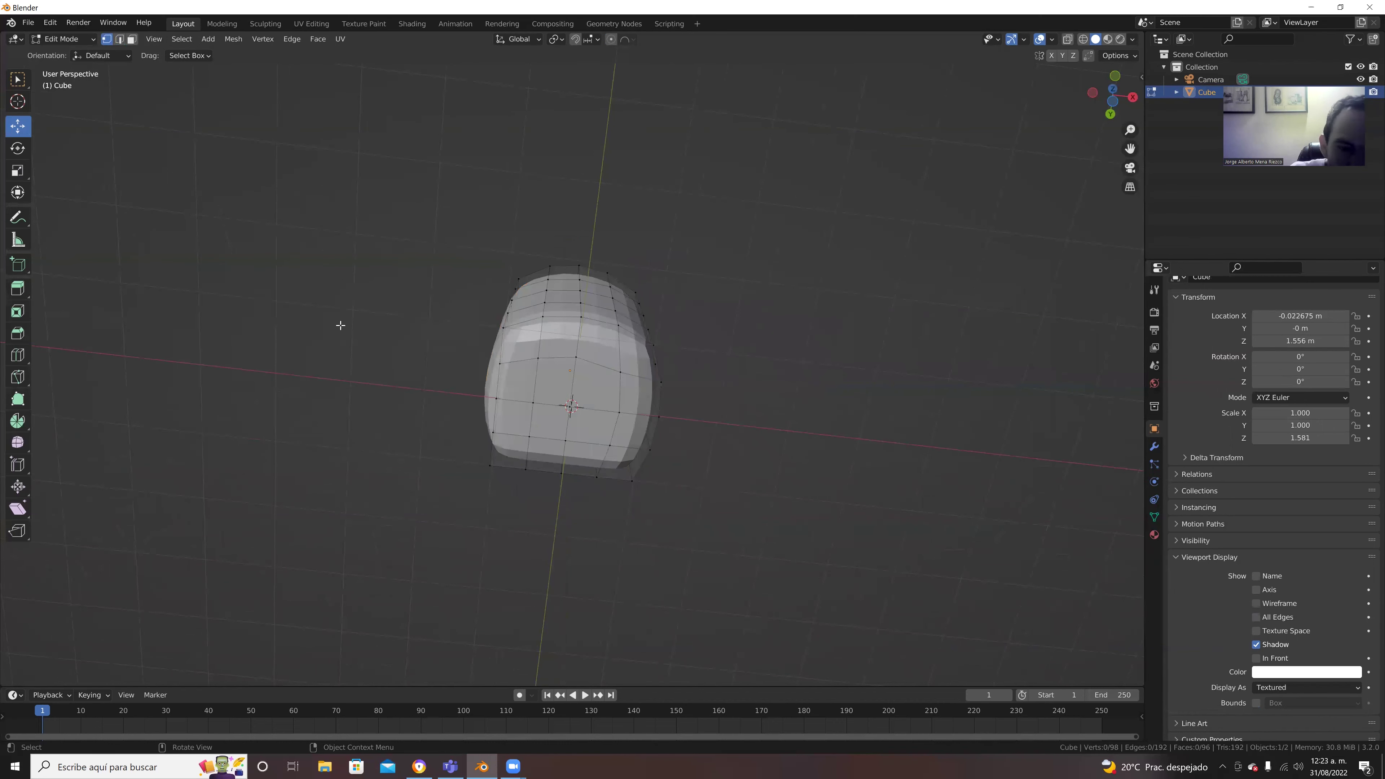
click(574, 367)
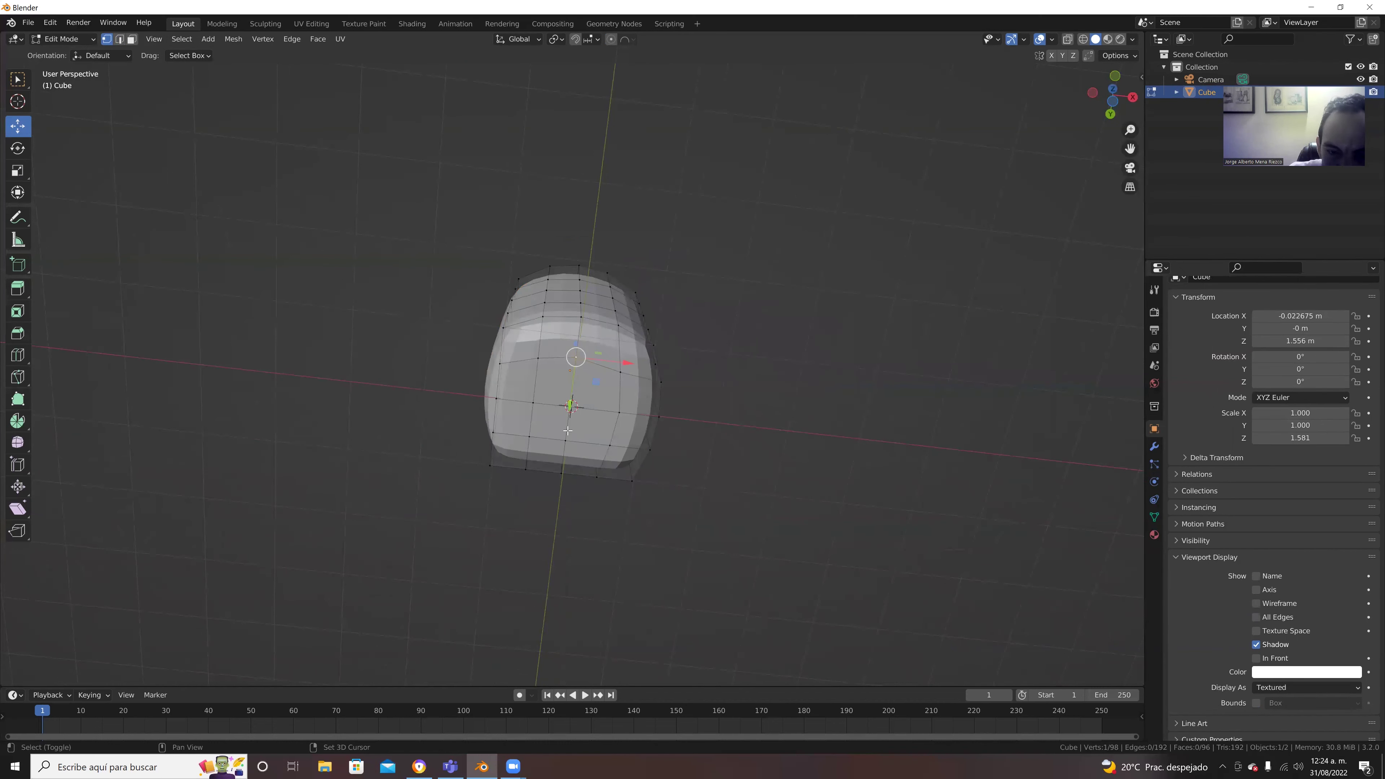
click(119, 40)
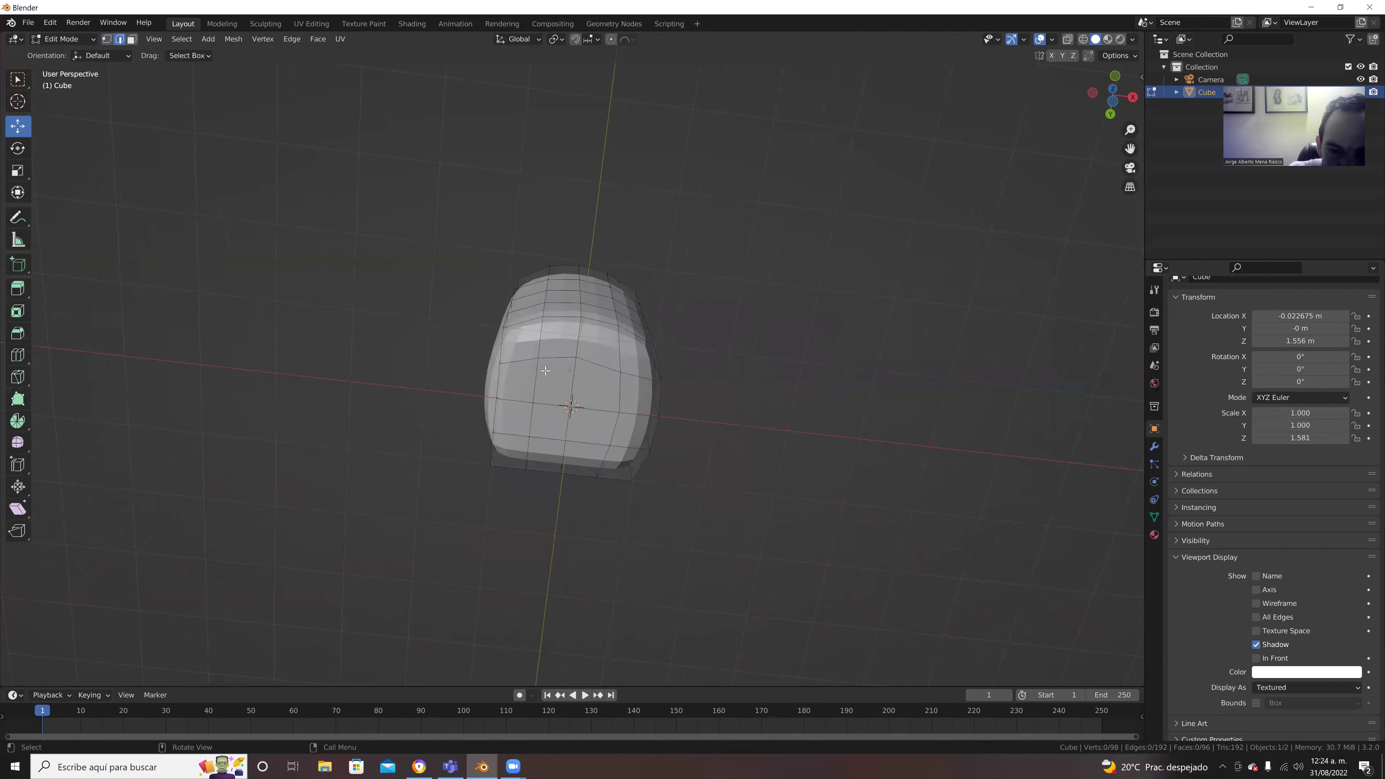
Step: Lower three bottom edges along Z using smooth proportional editing
click(575, 373)
shift+click(567, 423)
shift+click(564, 465)
mouse_move(563, 464)
middle_down()
mouse_move(565, 516)
mouse_move(565, 467)
middle_up()
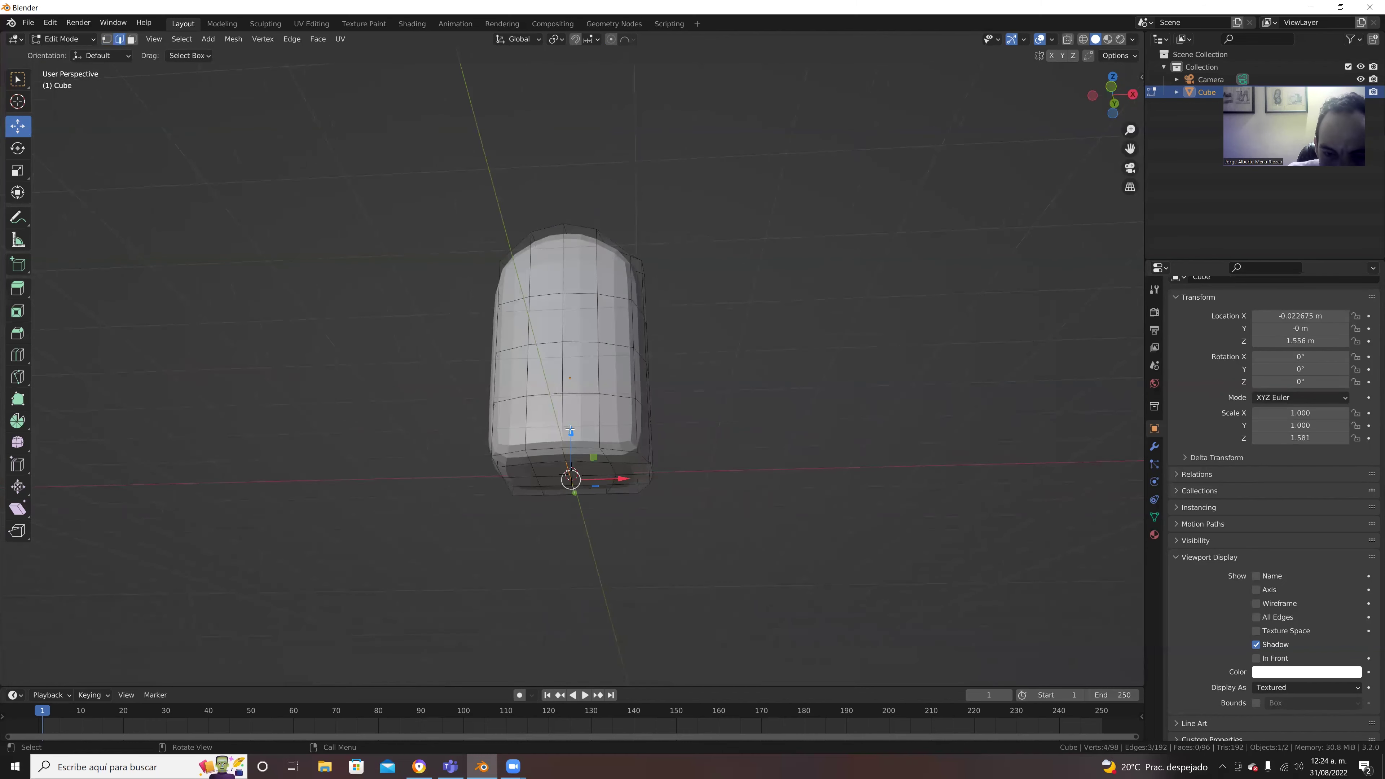
drag(570, 430, 569, 443)
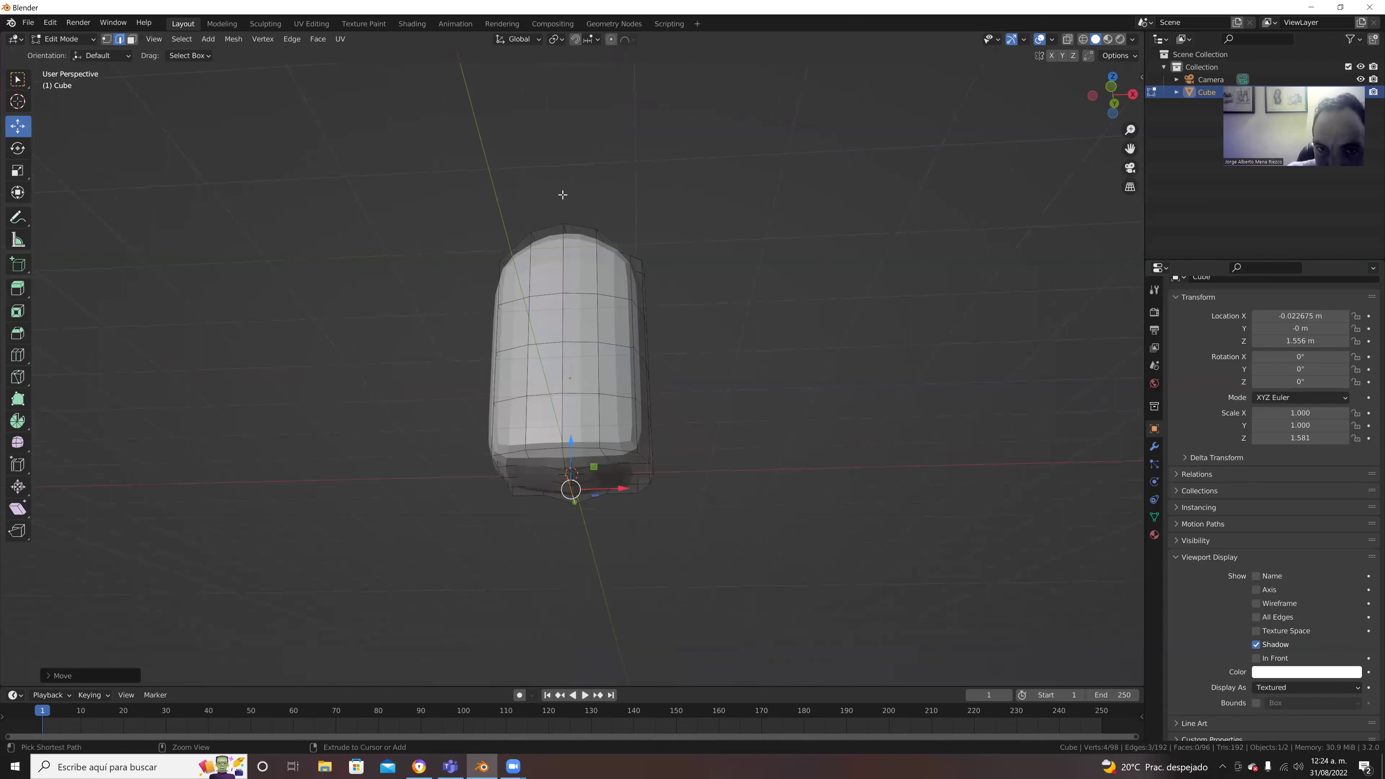
key(ctrl+z)
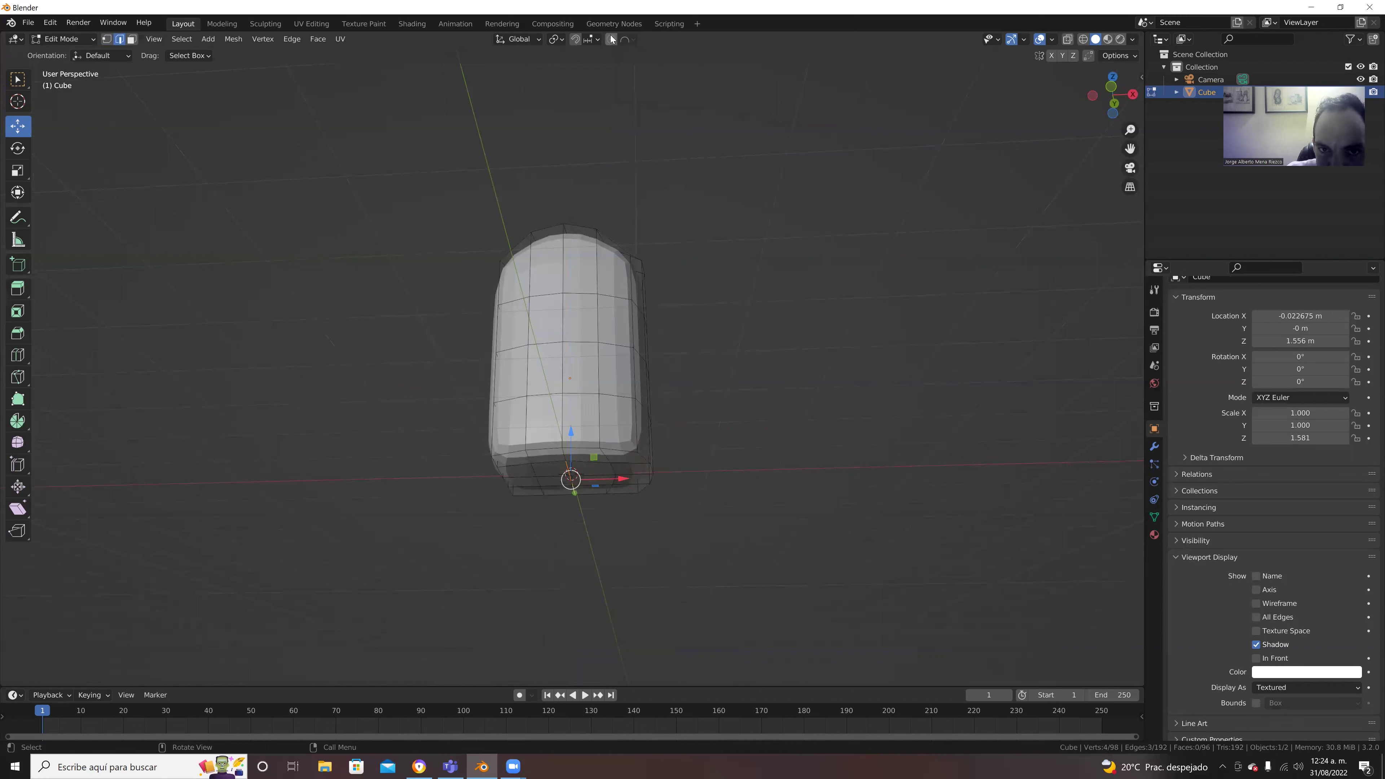
click(612, 39)
mouse_move(569, 439)
mouse_down()
mouse_move(569, 456)
mouse_move(577, 435)
mouse_up()
mouse_move(652, 457)
middle_down()
mouse_move(733, 467)
mouse_move(888, 533)
mouse_move(652, 485)
mouse_move(893, 489)
mouse_move(570, 336)
middle_up()
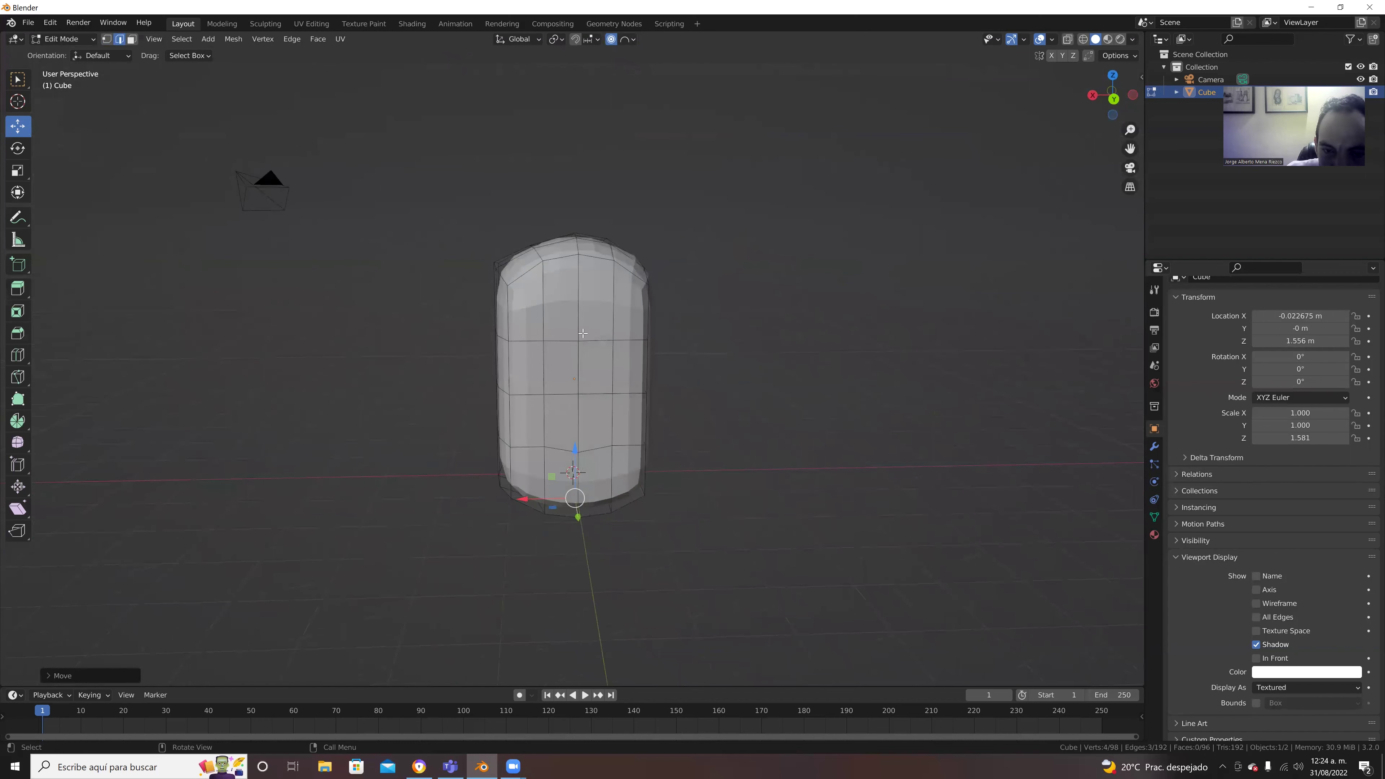
Step: Push a group of front vertices along Y to bulge the upper body outward
shift+click(579, 333)
shift+click(581, 420)
middle_drag(590, 419, 592, 482)
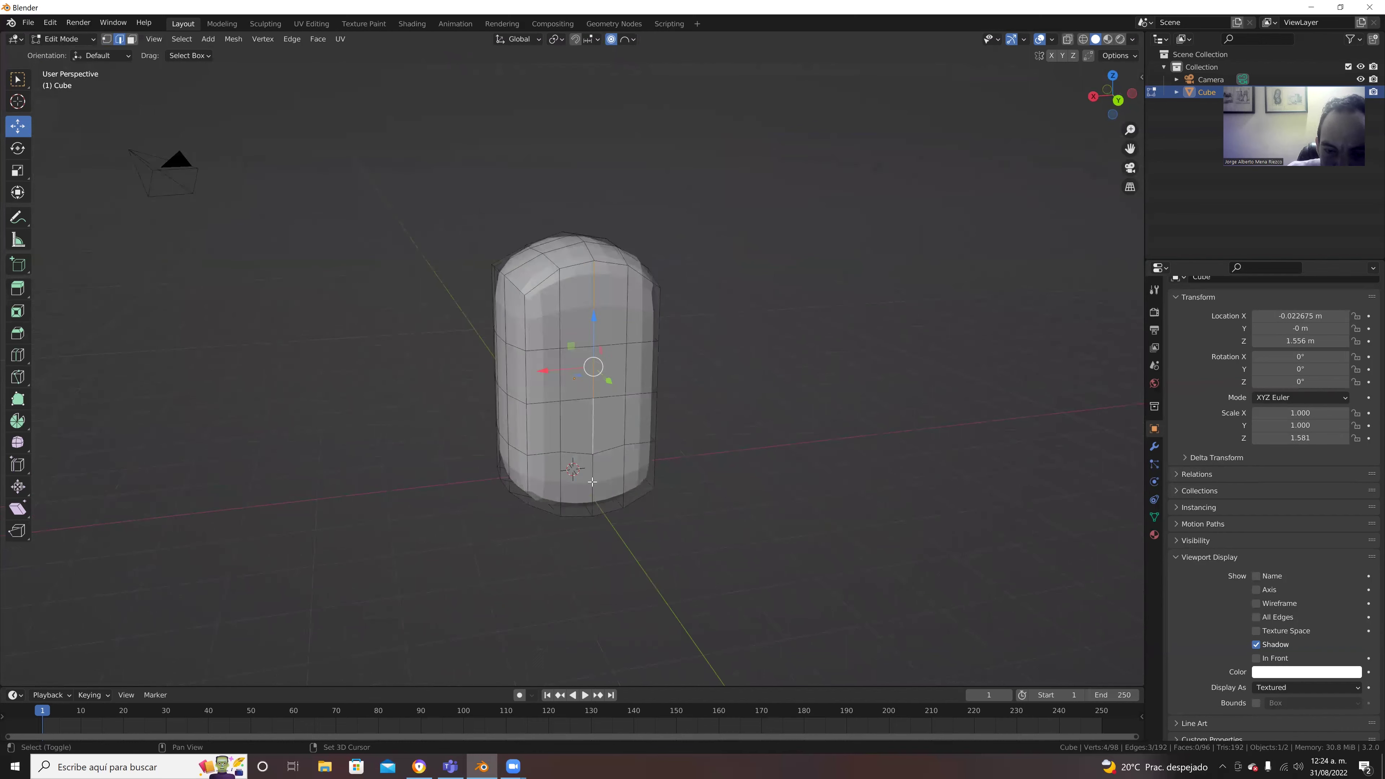
middle_drag(606, 385, 642, 425)
drag(643, 426, 647, 431)
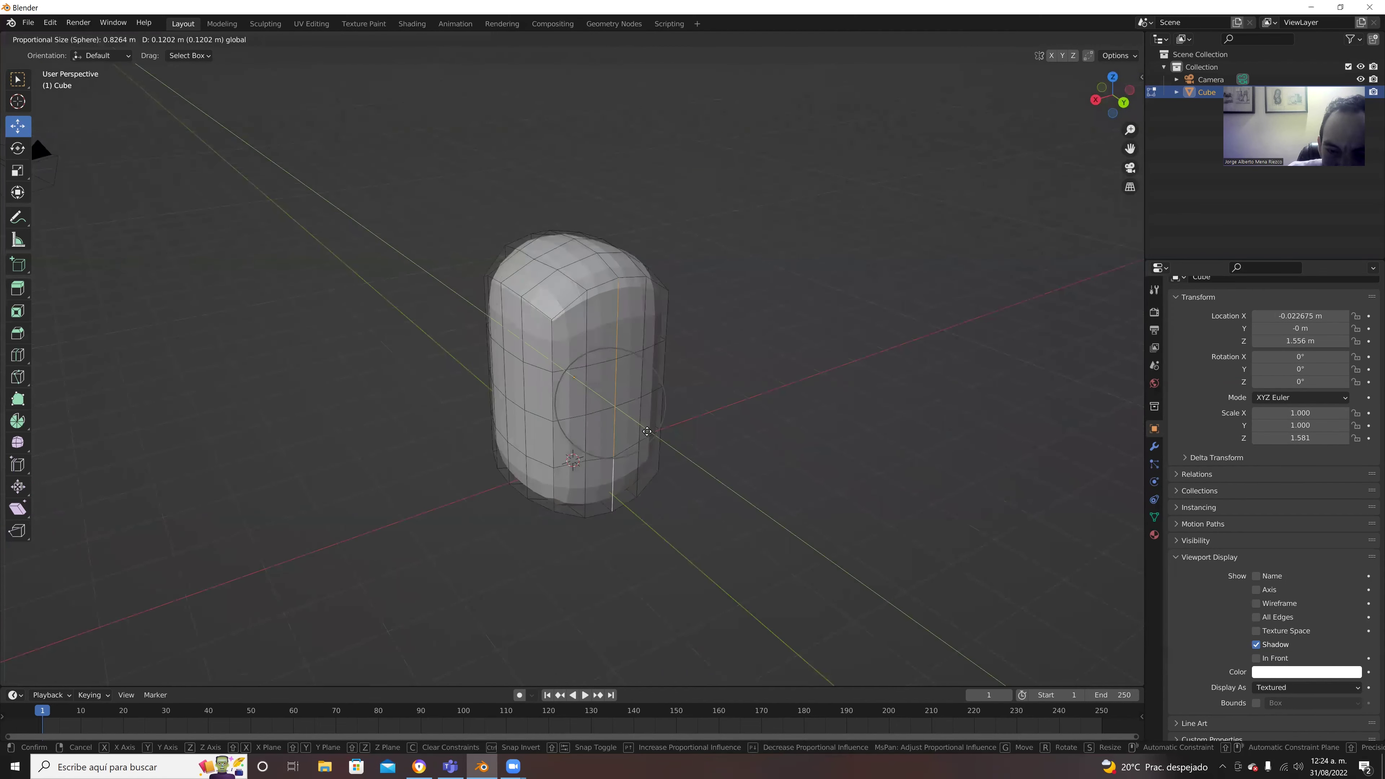
drag(647, 434, 649, 434)
mouse_move(618, 406)
middle_down()
mouse_move(373, 374)
mouse_move(557, 394)
mouse_move(493, 409)
mouse_move(546, 328)
mouse_move(582, 152)
middle_up()
Step: Add another Basic Human metarig shown In Front, delete it, and select the capsule body
click(62, 39)
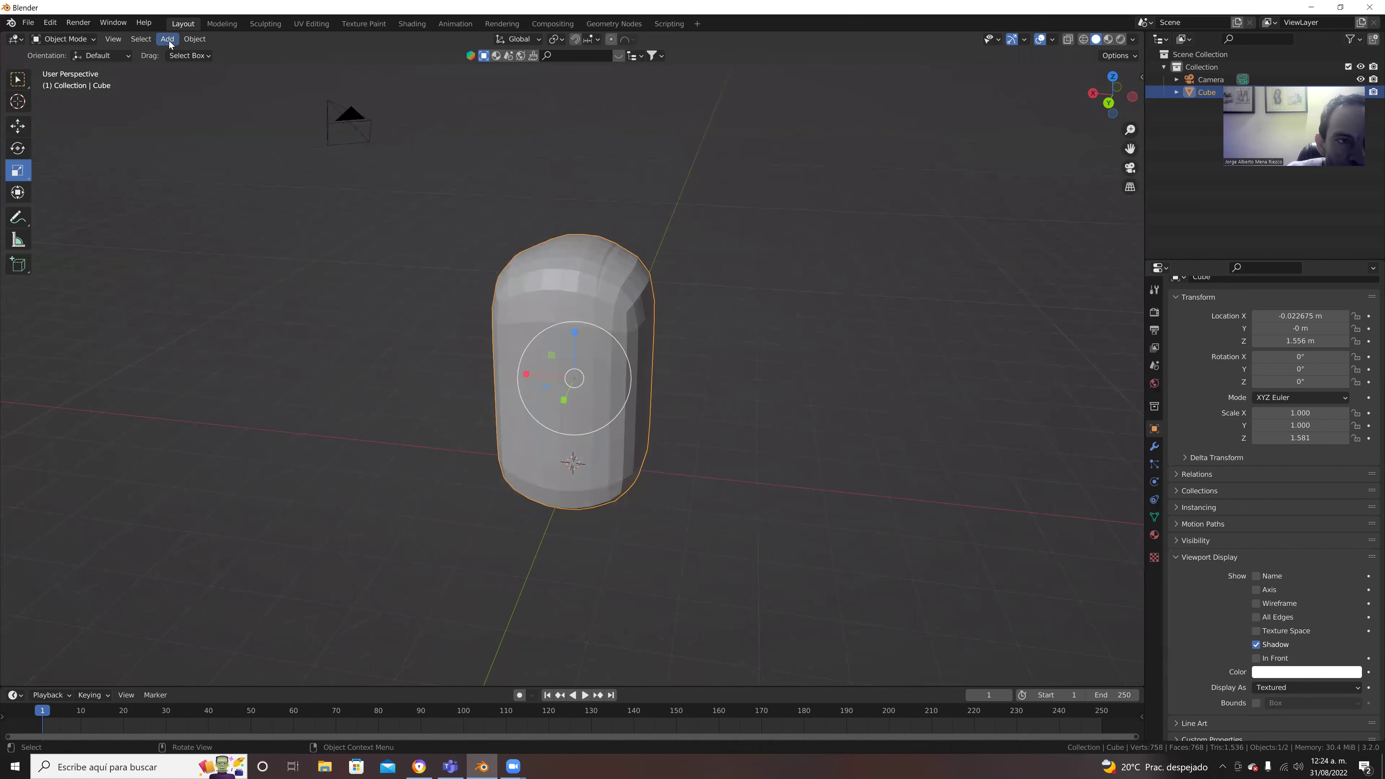
click(167, 38)
mouse_move(290, 185)
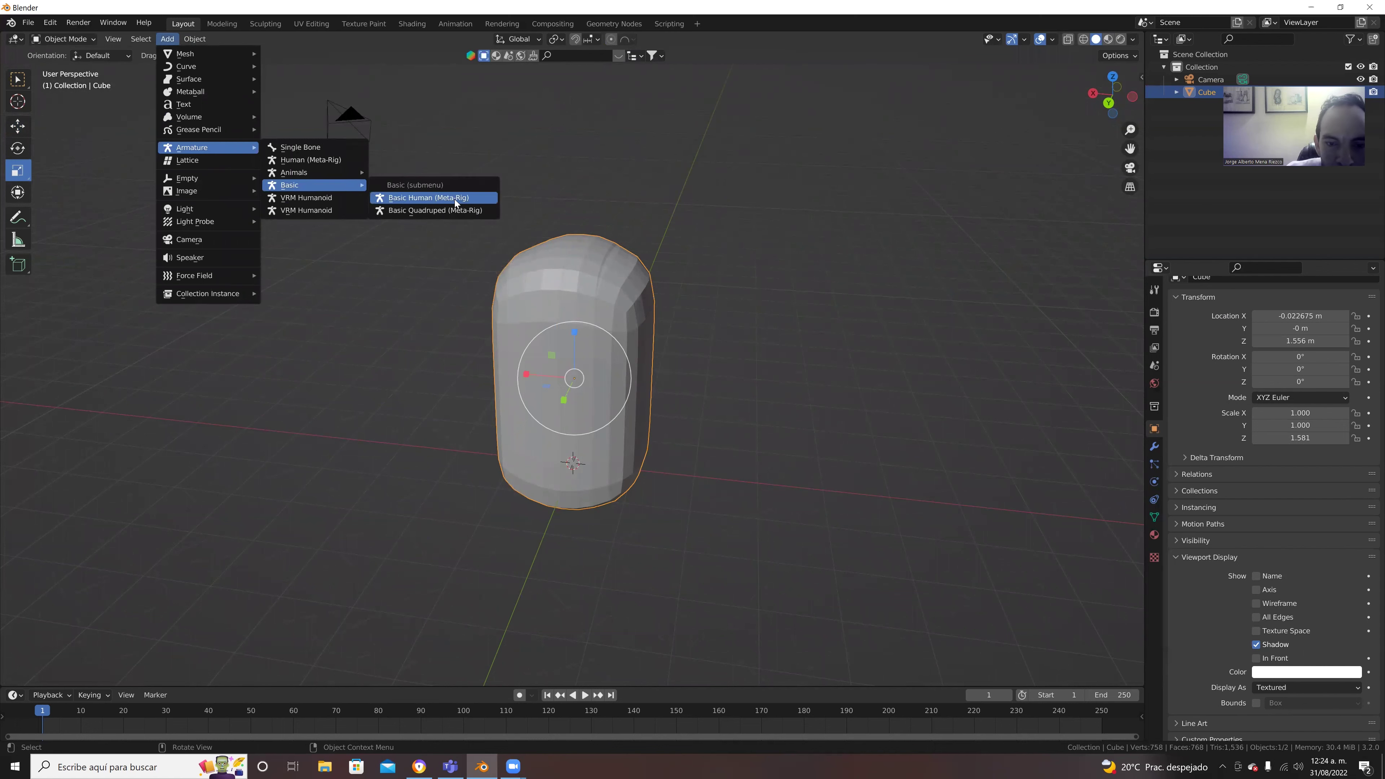
click(454, 199)
click(1256, 681)
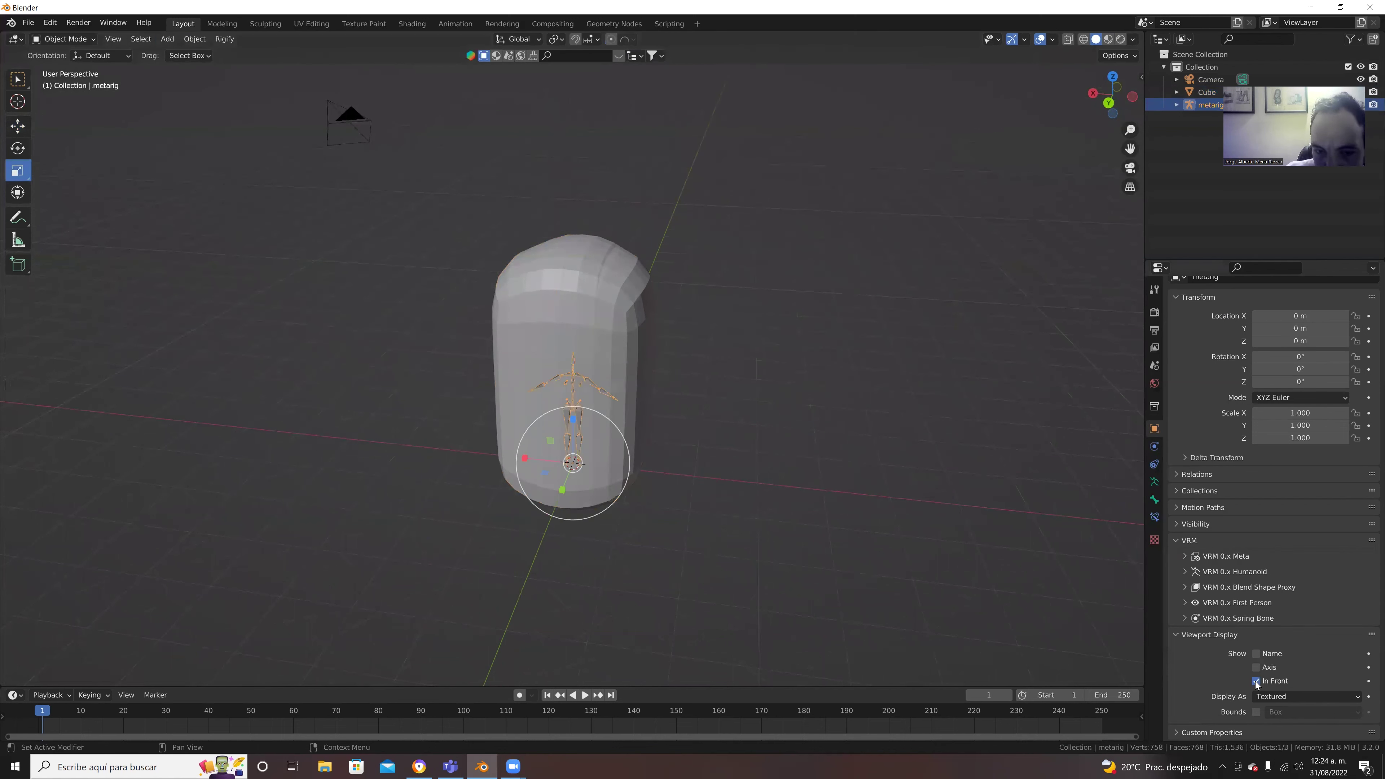
middle_drag(902, 552, 526, 360)
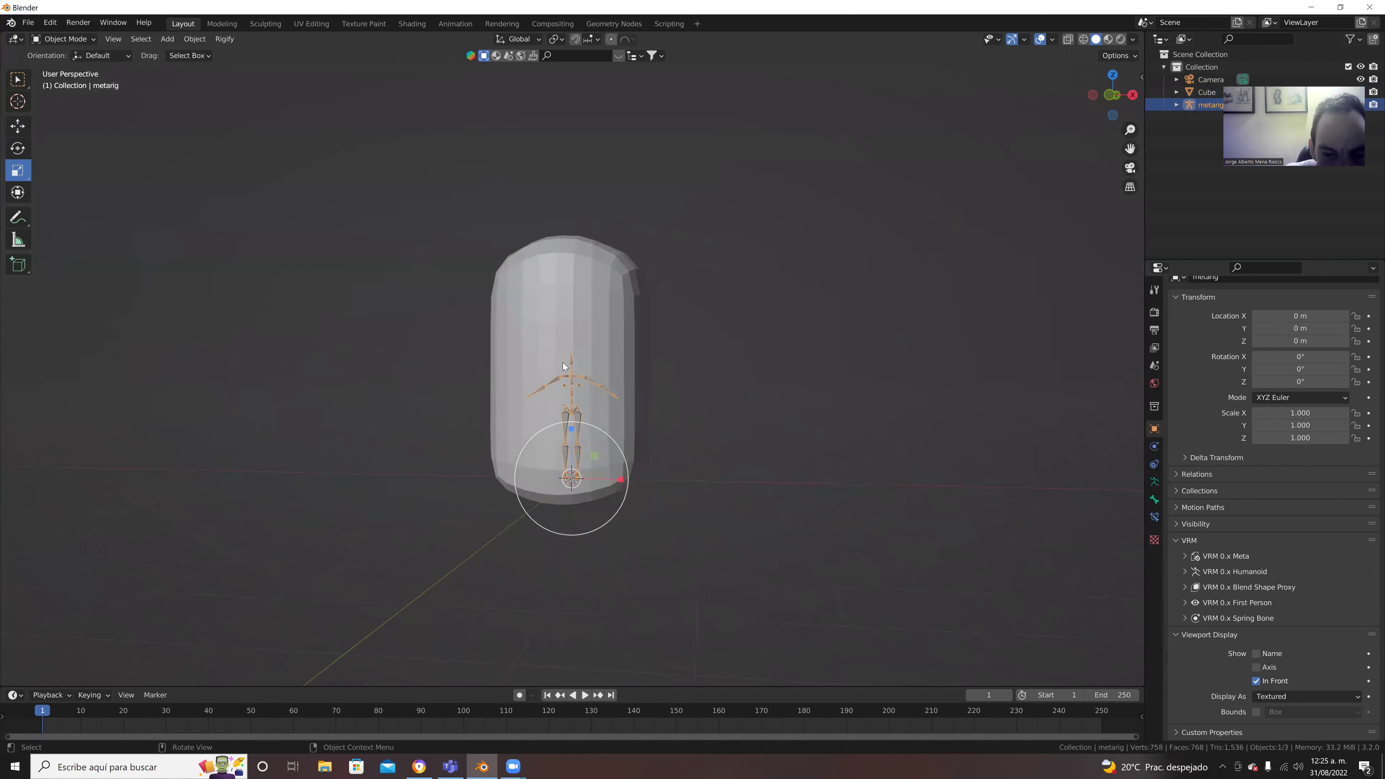
key(Delete)
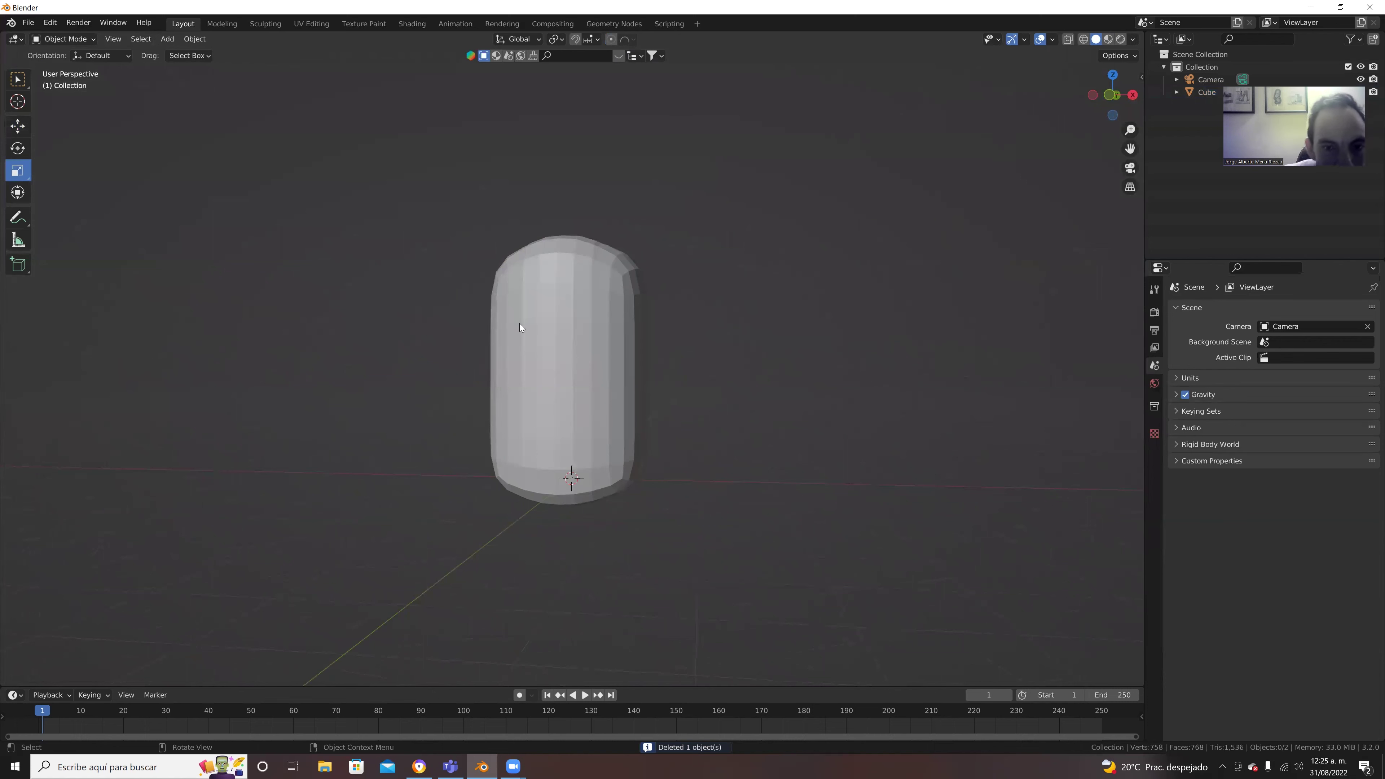
click(519, 323)
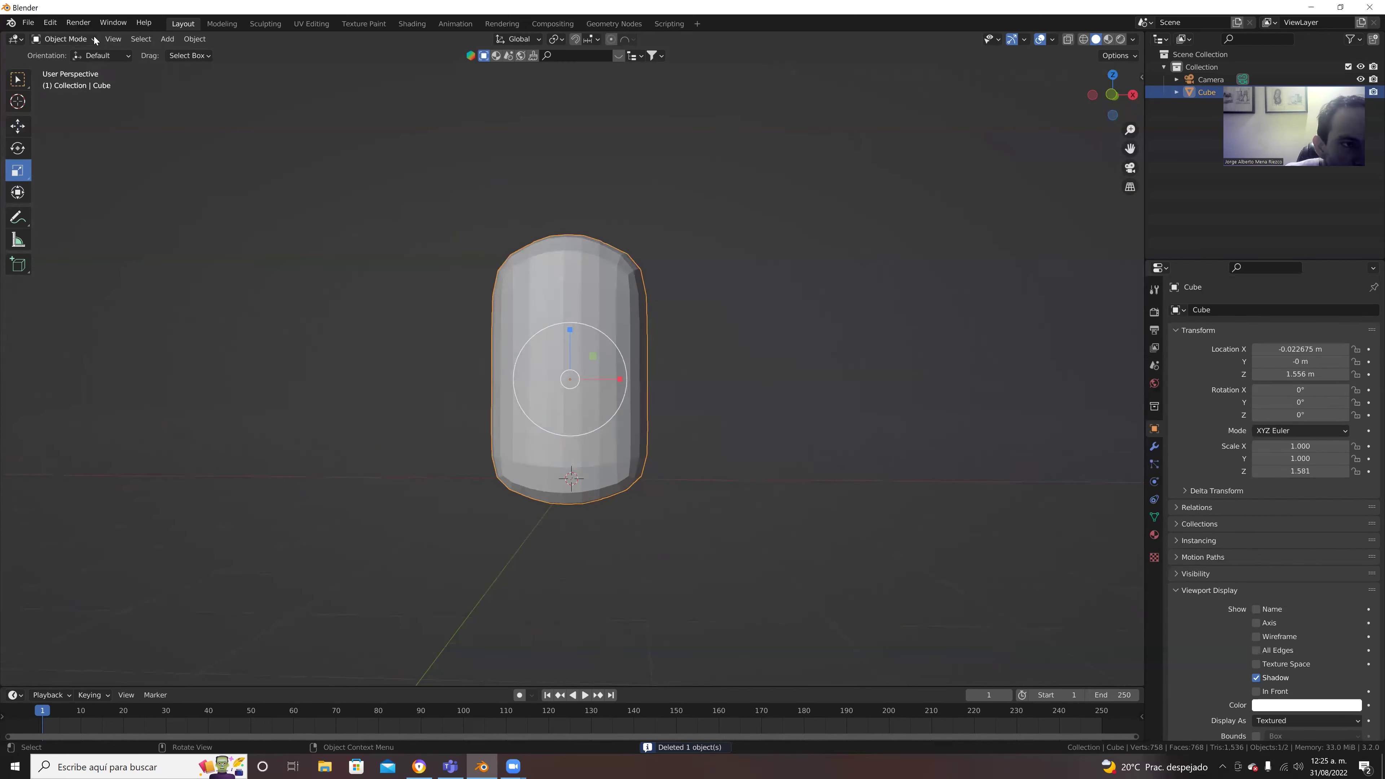
click(63, 38)
Step: Loop-cut one horizontal loop across the upper body in Edit Mode, undoing the second cut
click(59, 60)
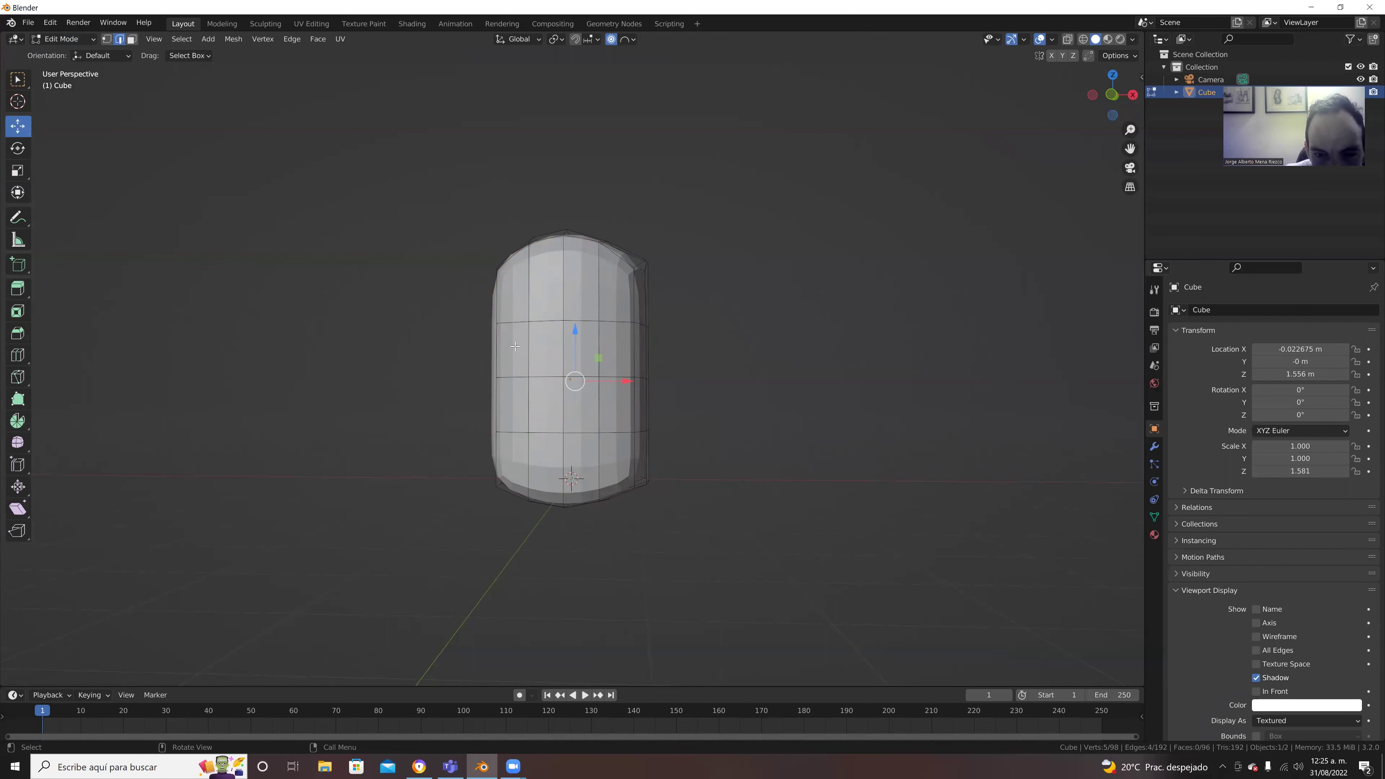
click(131, 39)
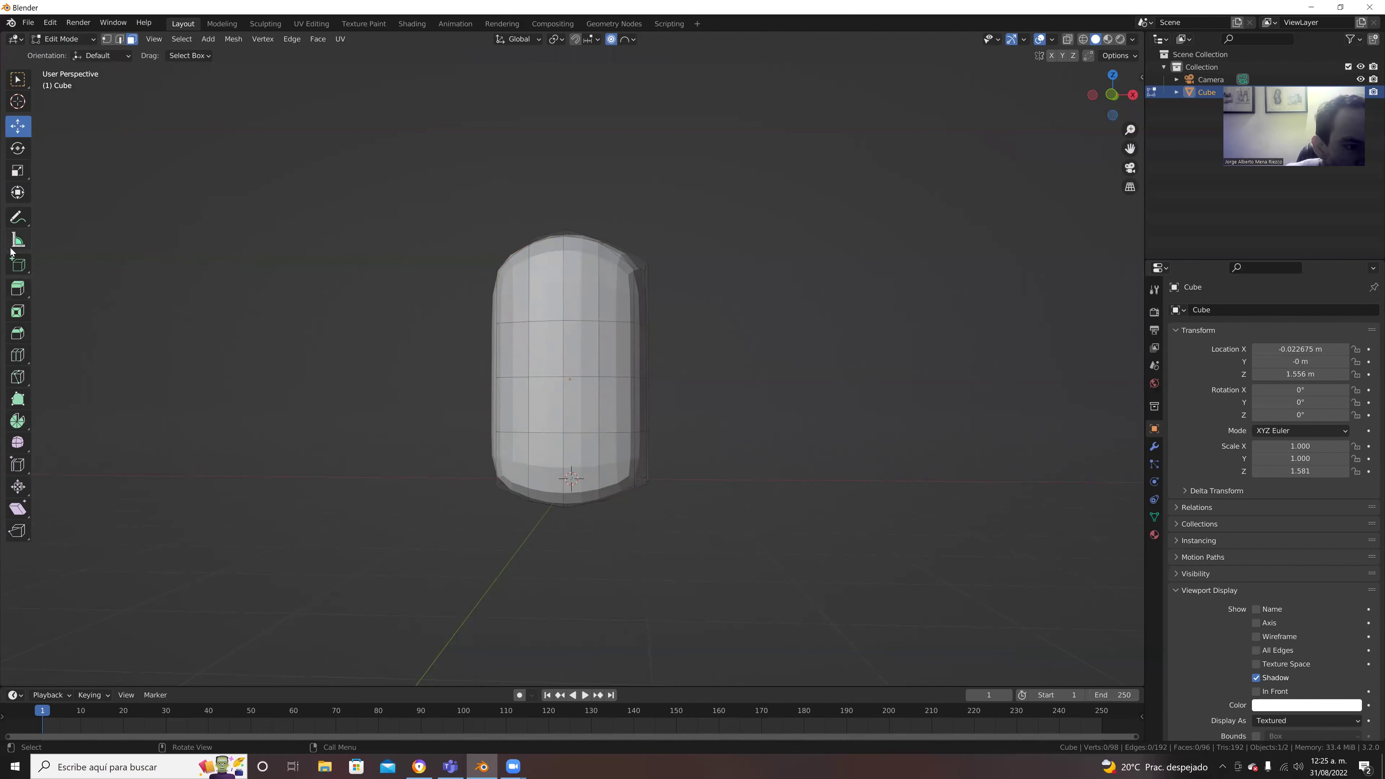
click(17, 356)
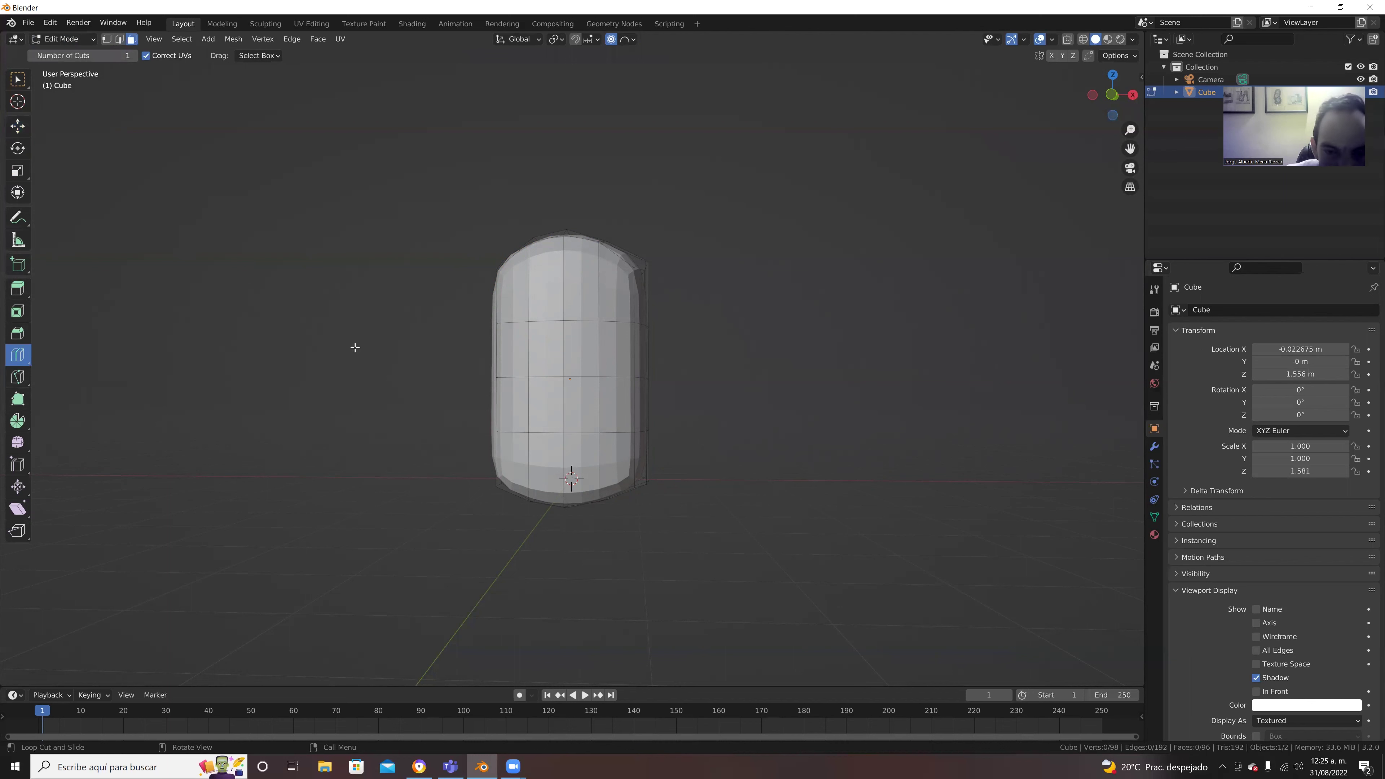
click(575, 348)
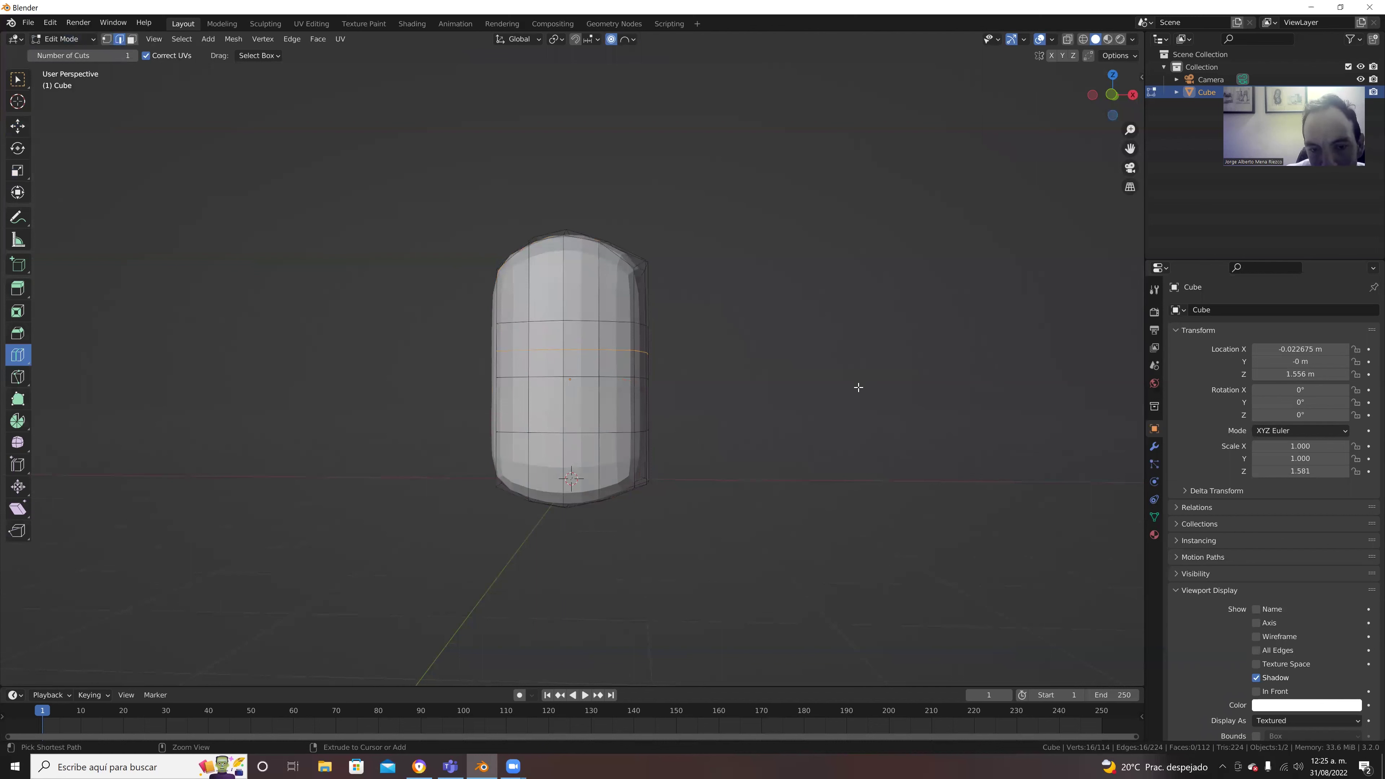
middle_drag(855, 374, 860, 383)
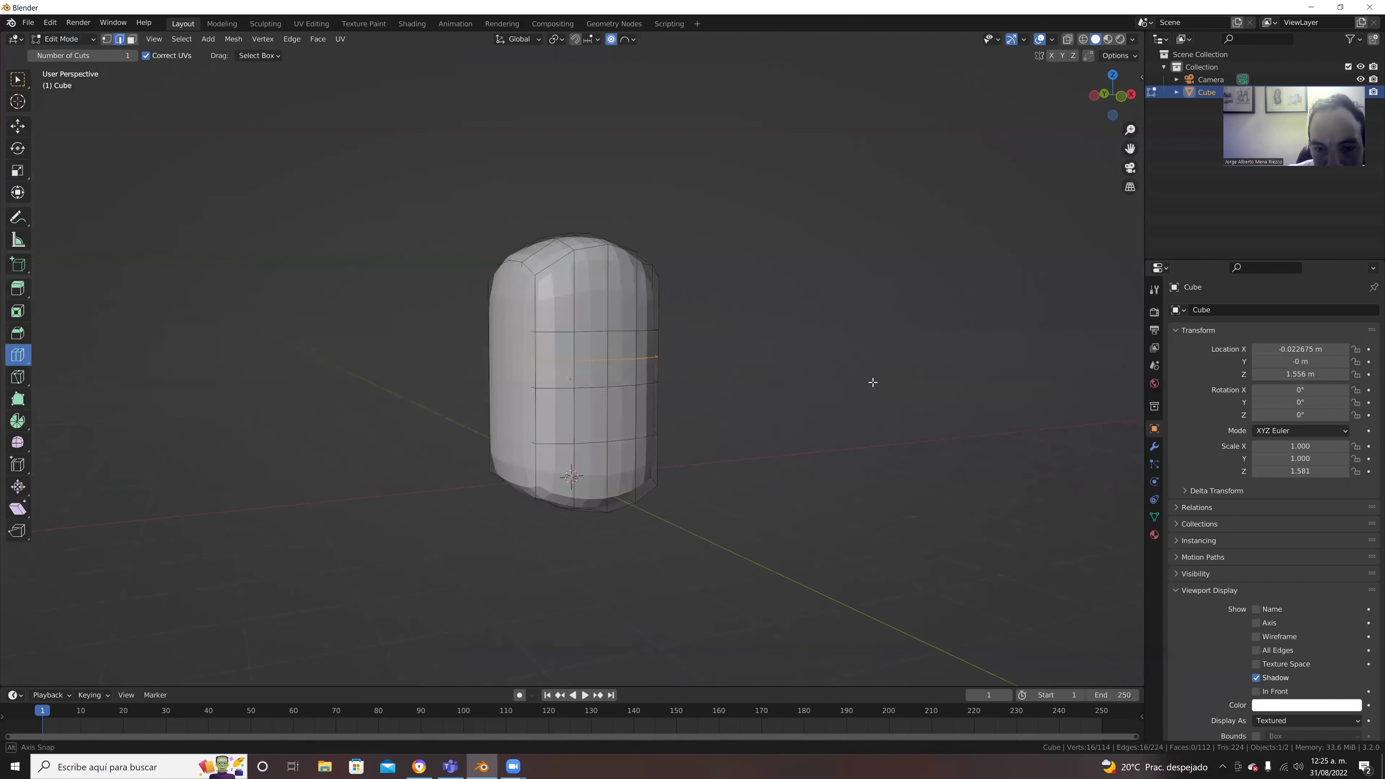
click(542, 300)
click(18, 79)
key(alt+a)
key(ctrl+z)
key(ctrl+z)
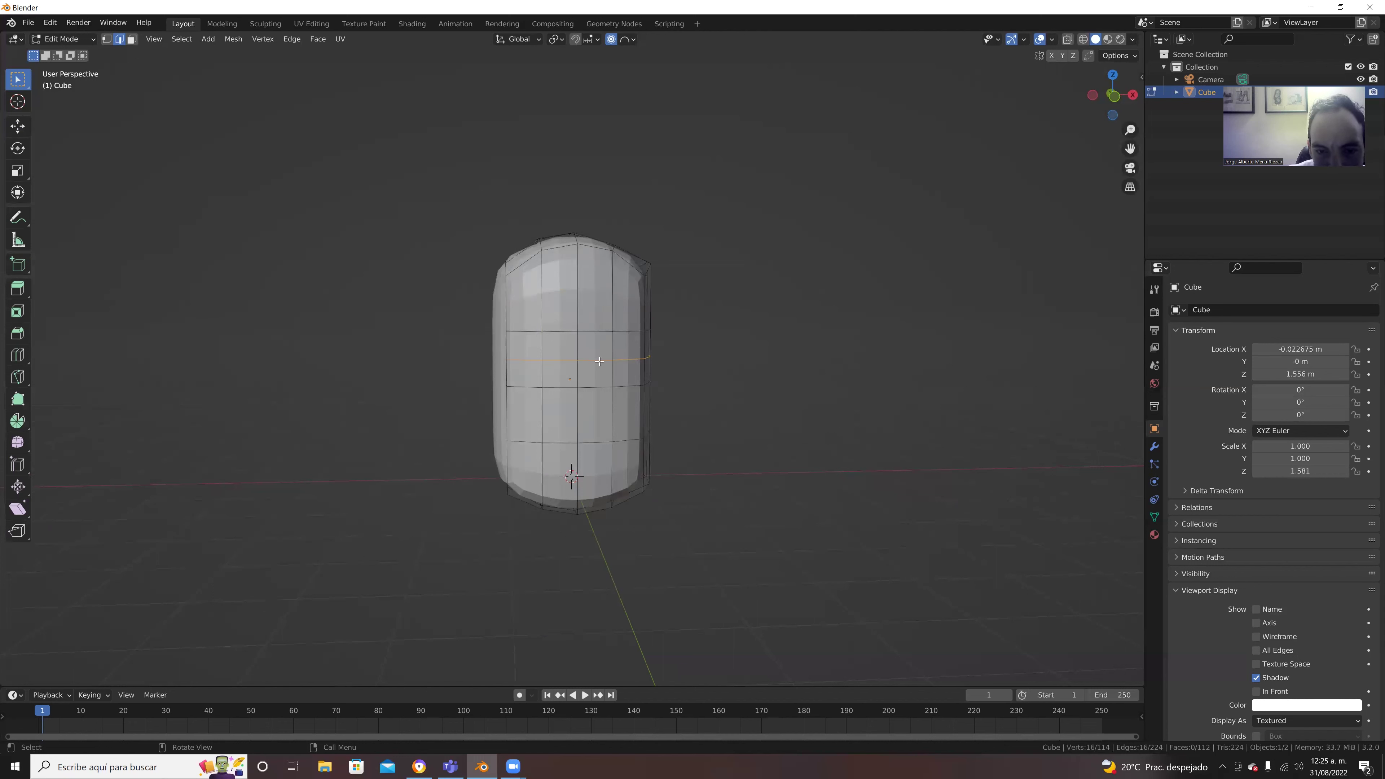
Step: Select a 2x2 block of upper-front faces and extrude them inward into a recess
click(132, 38)
click(557, 354)
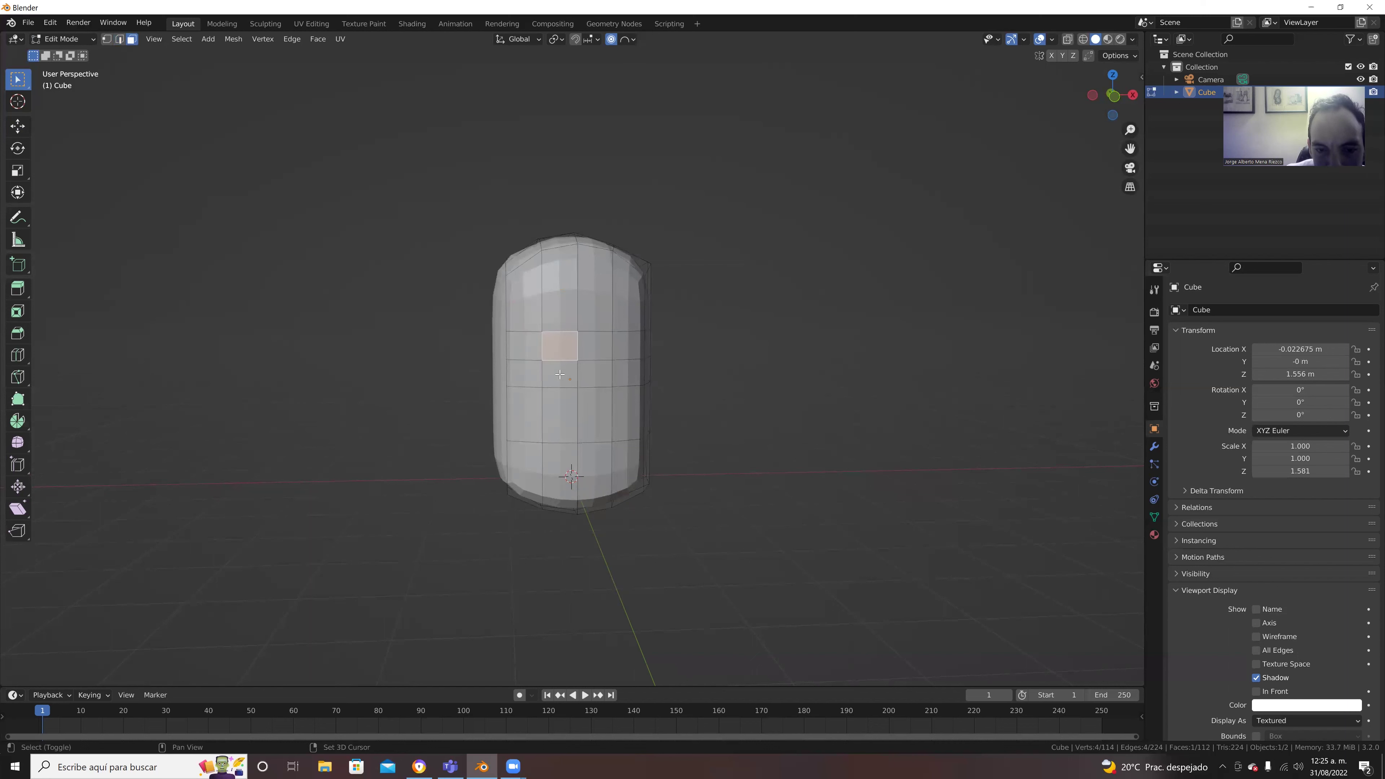
shift+click(594, 375)
shift+click(594, 345)
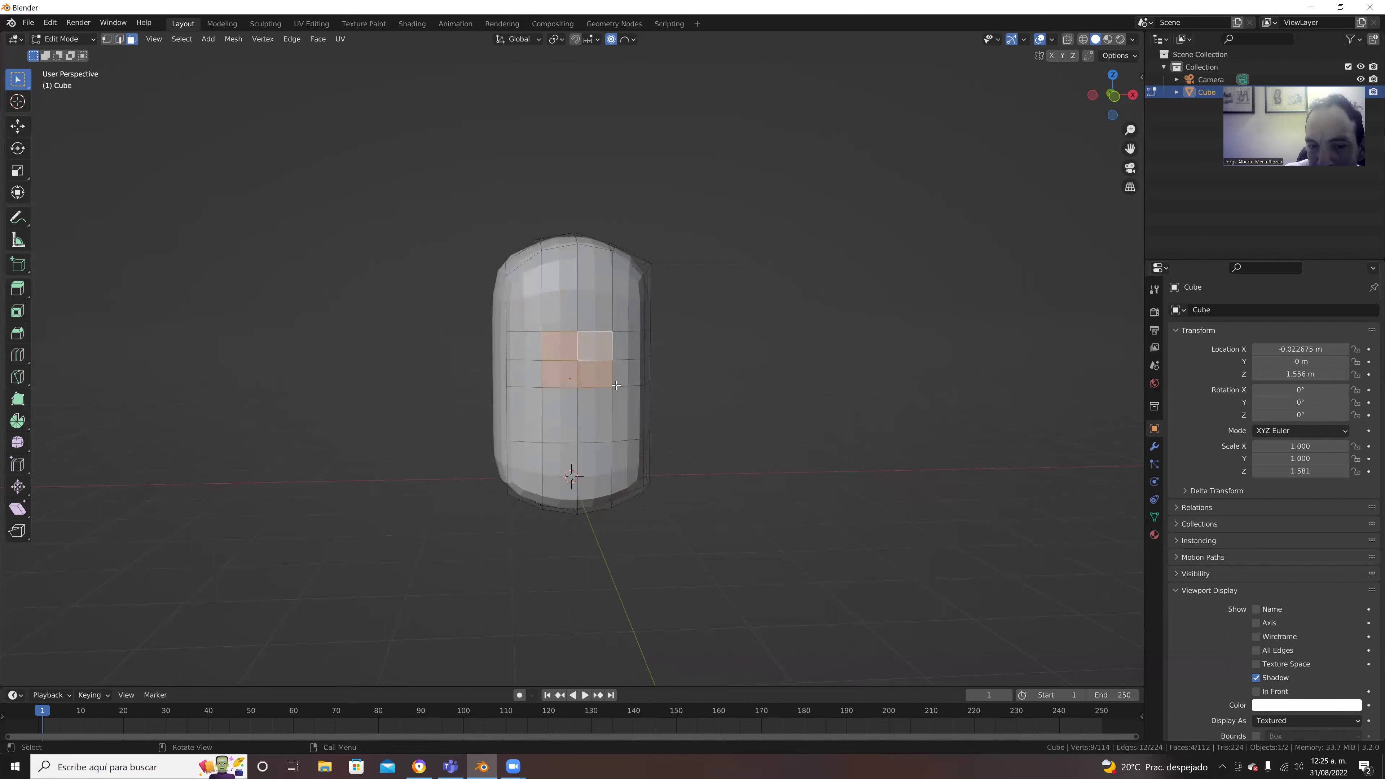
middle_drag(561, 332, 579, 386)
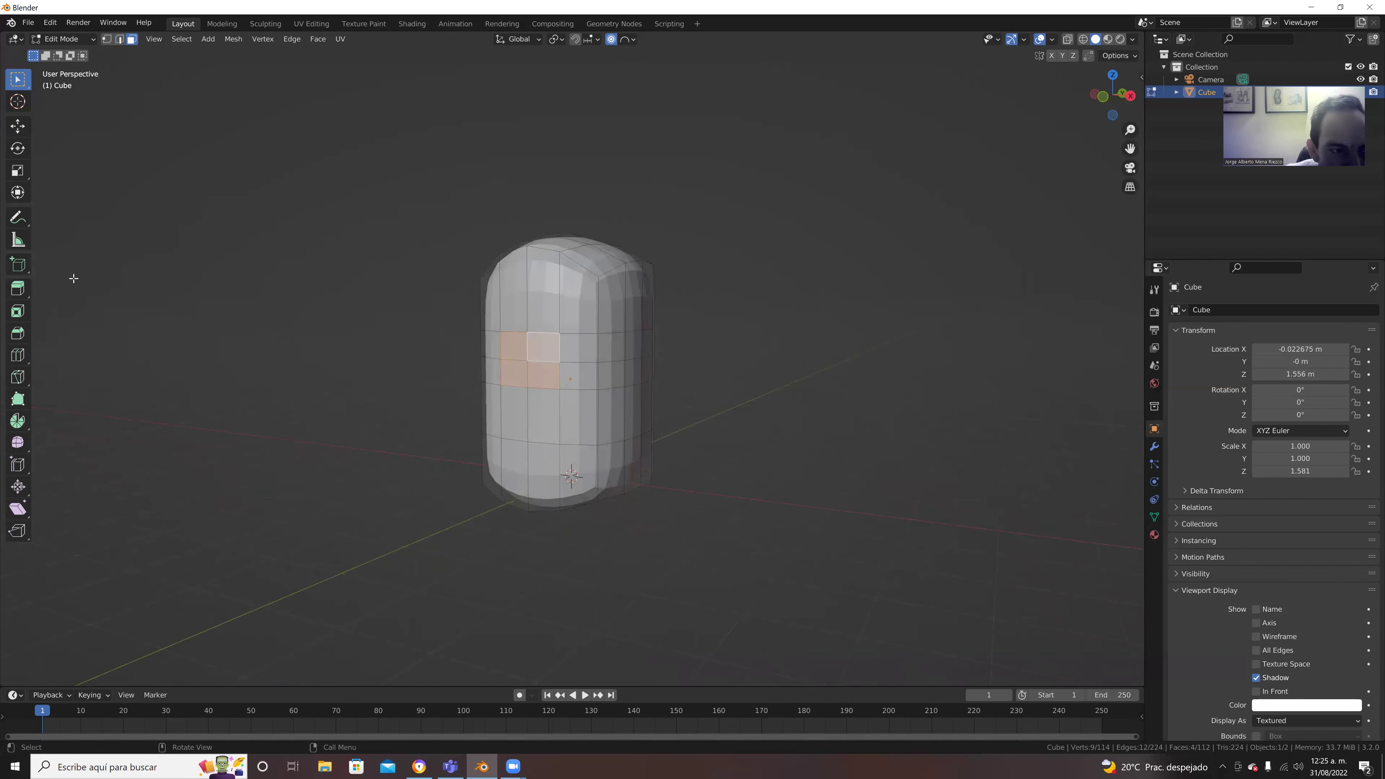
click(18, 288)
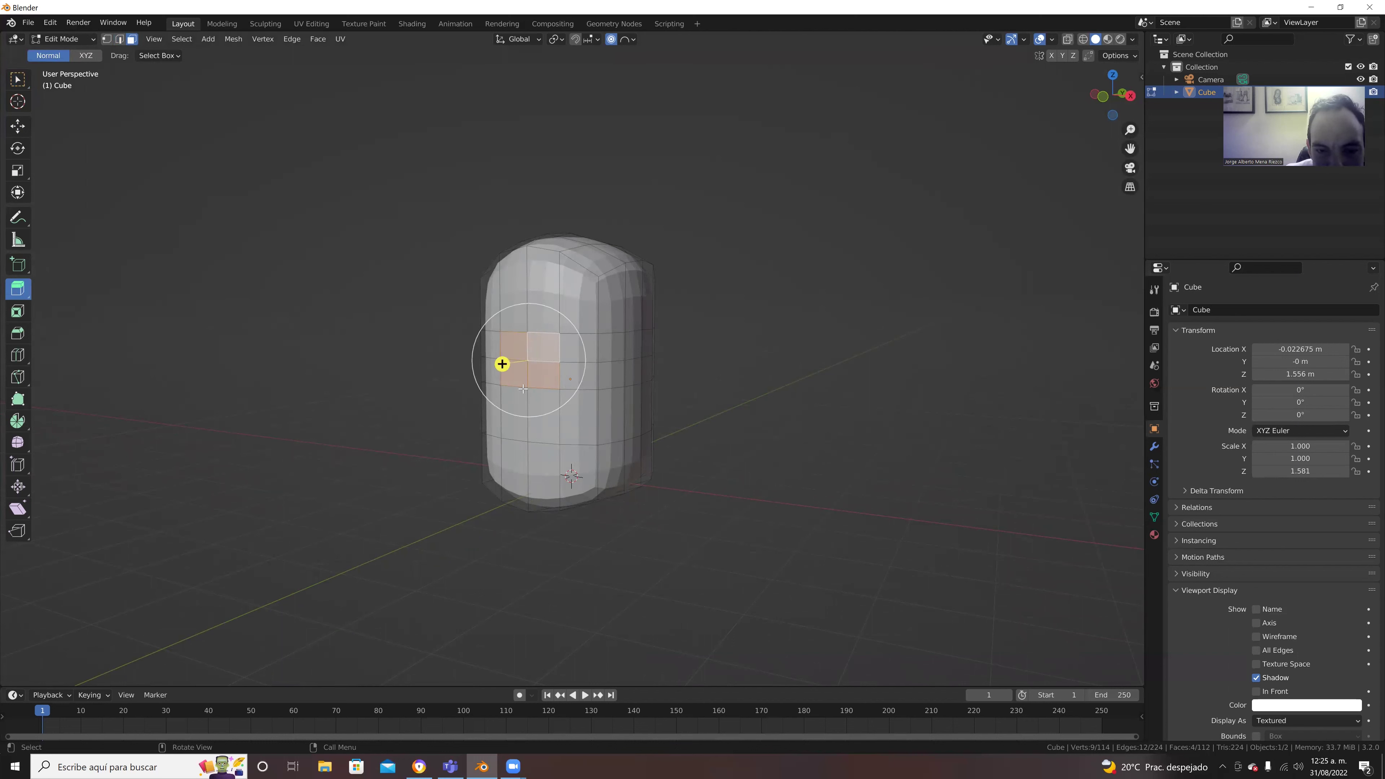
drag(502, 364, 525, 367)
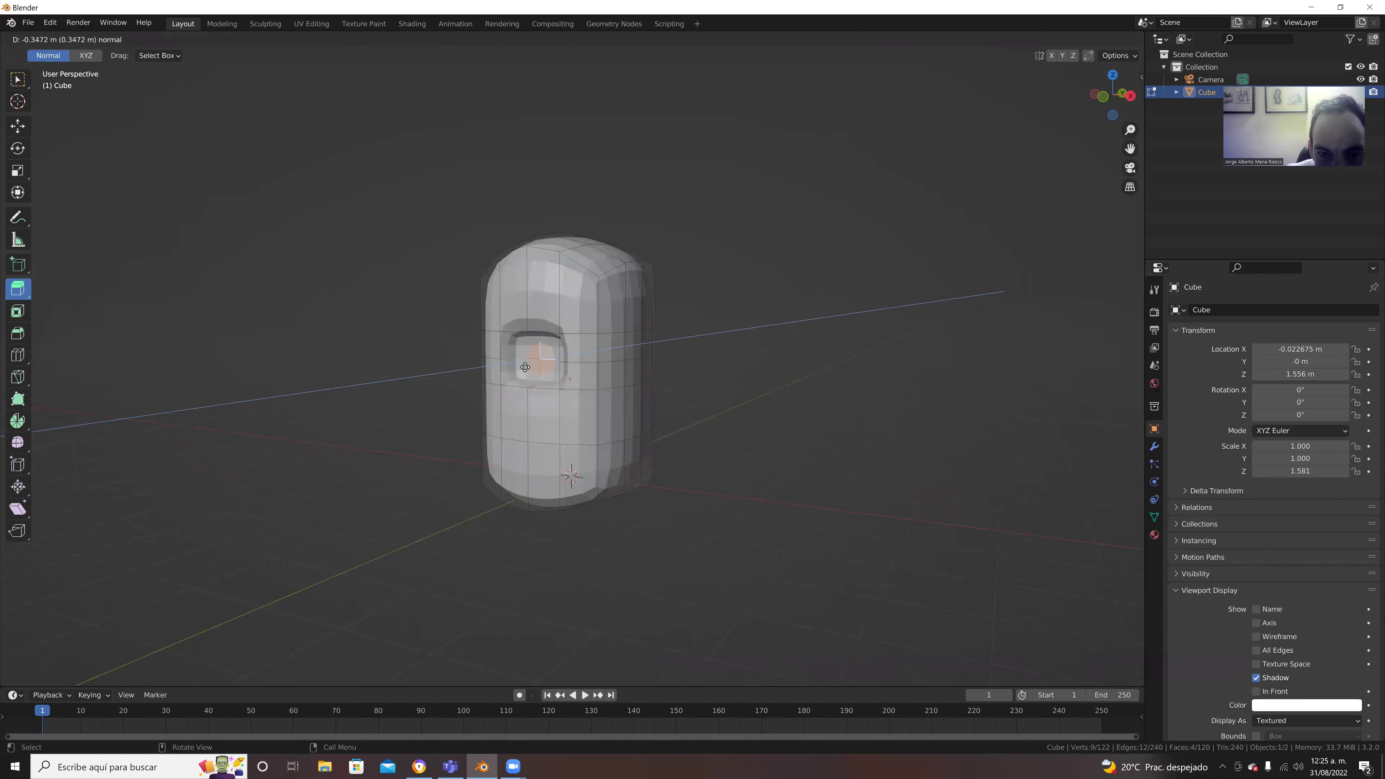
drag(525, 367, 510, 361)
middle_drag(510, 361, 566, 361)
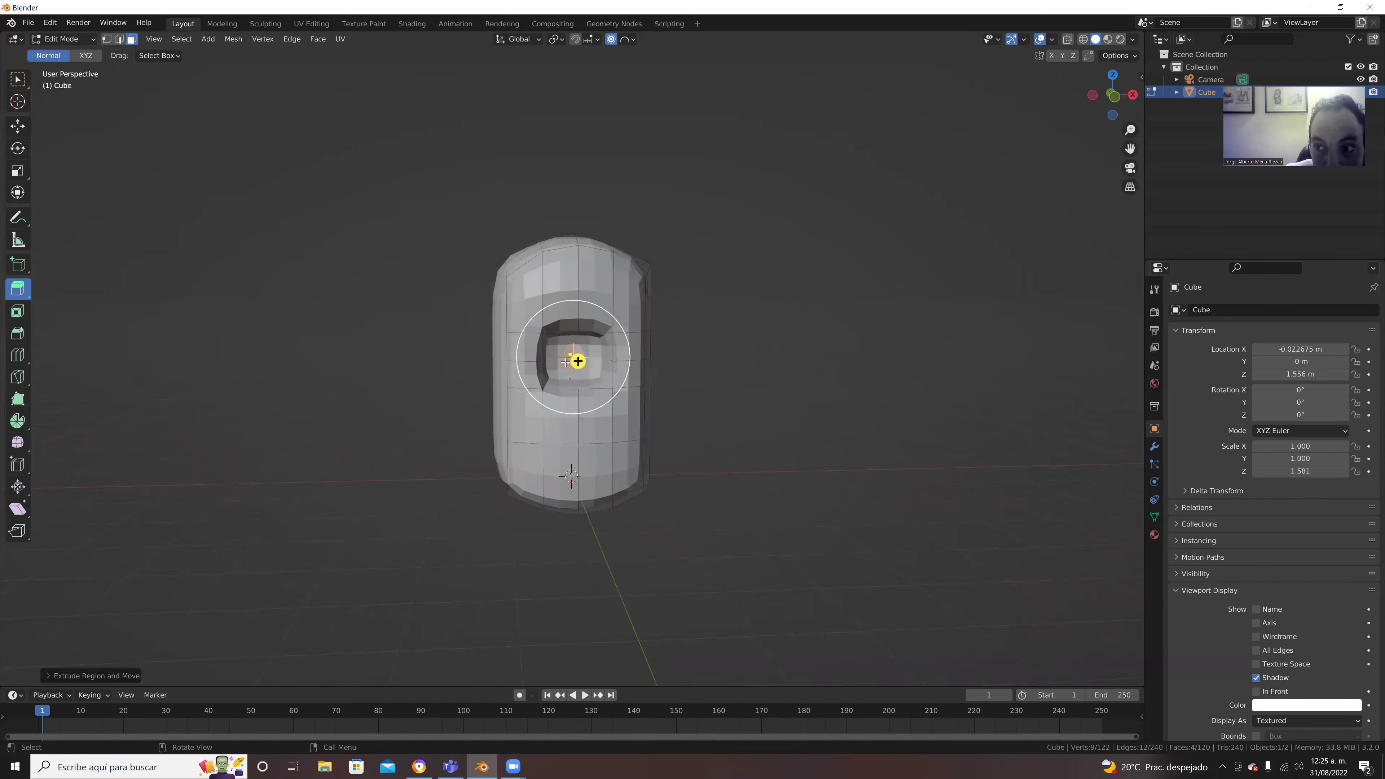
drag(579, 361, 569, 357)
key(ctrl+z)
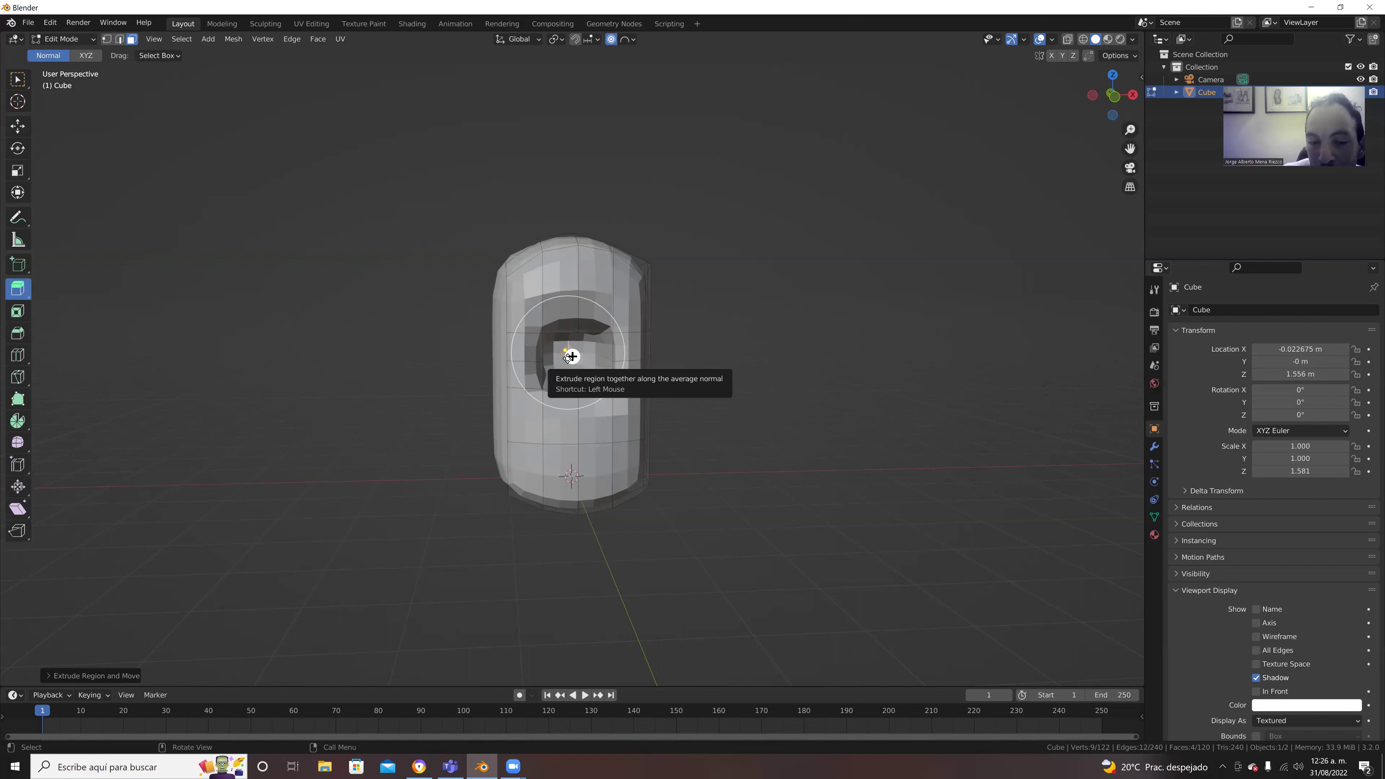
Step: Extrude the recessed faces back out and scale them to about 0.68 as an inner panel
drag(572, 357, 583, 376)
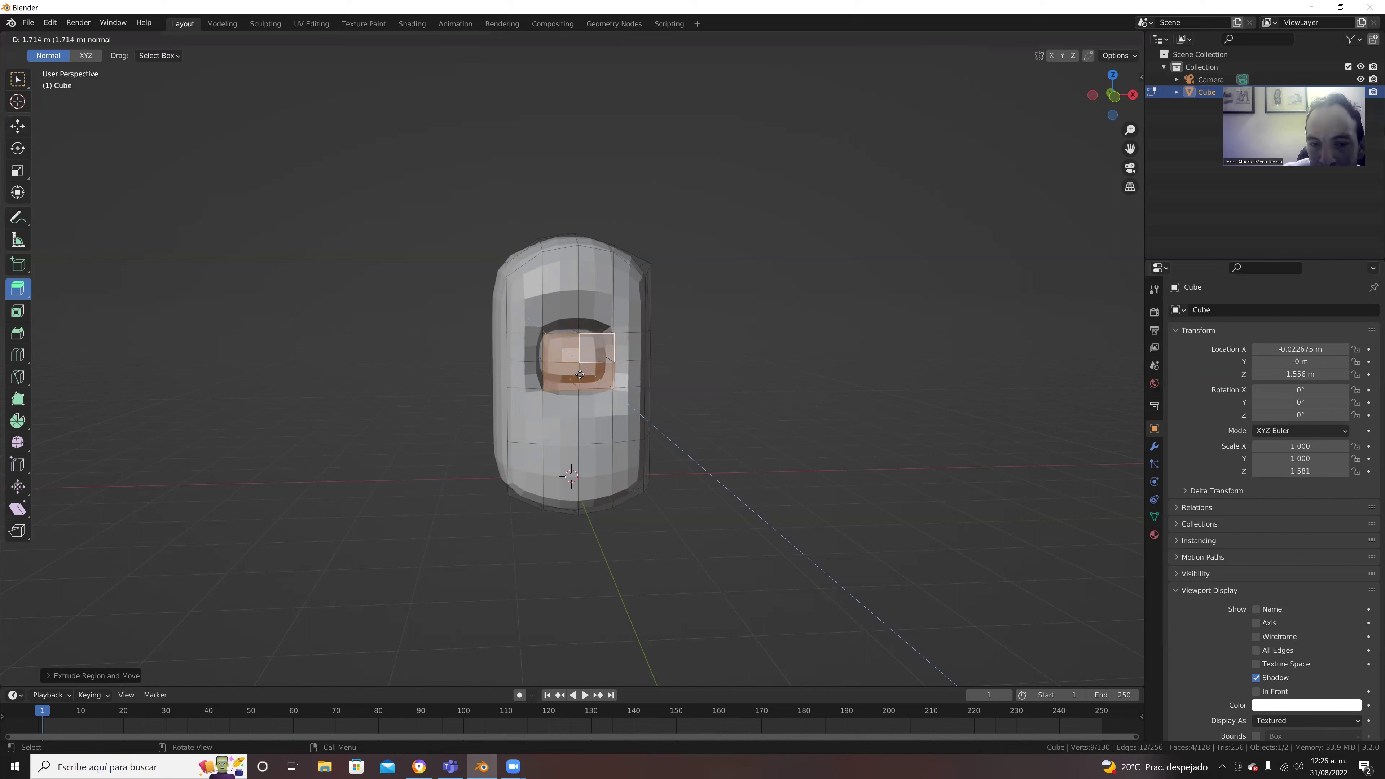
drag(583, 376, 584, 366)
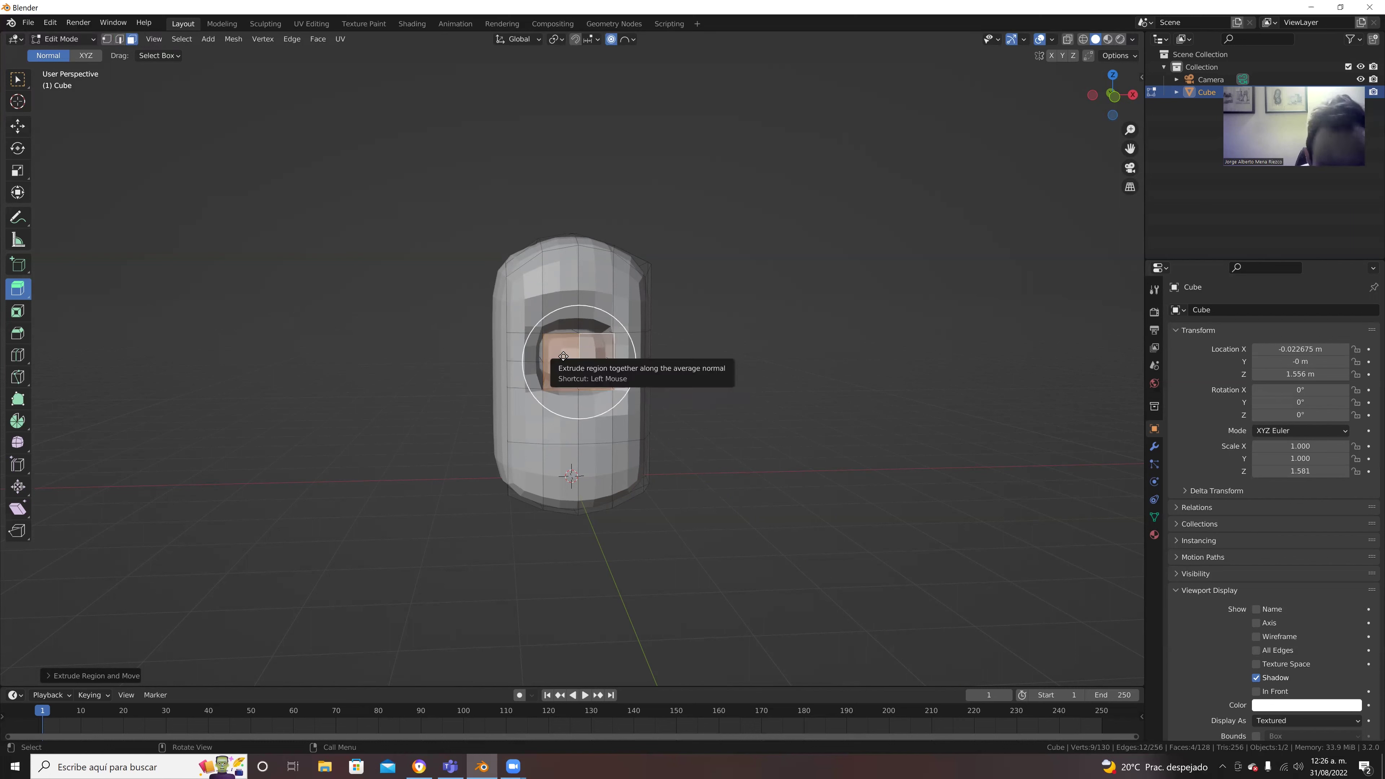
key(s)
click(541, 327)
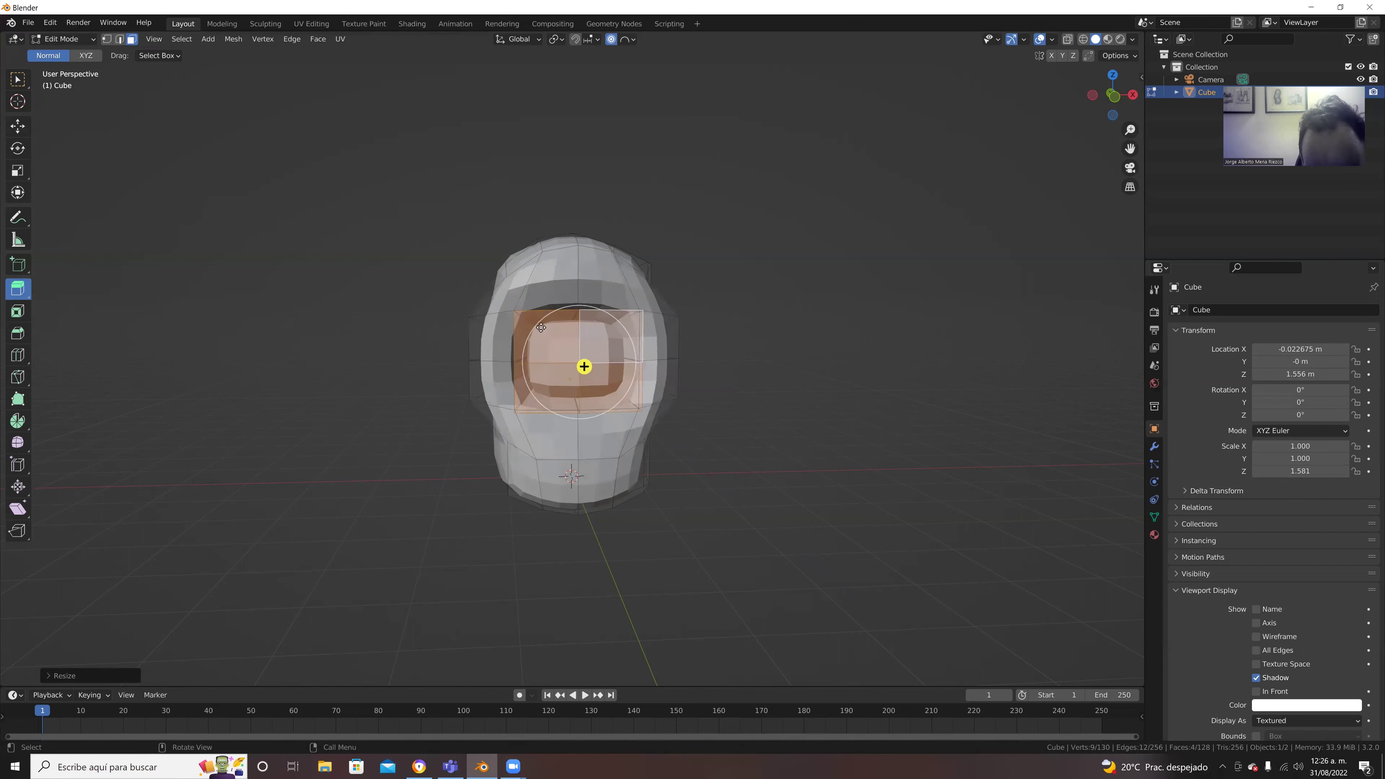
key(ctrl+z)
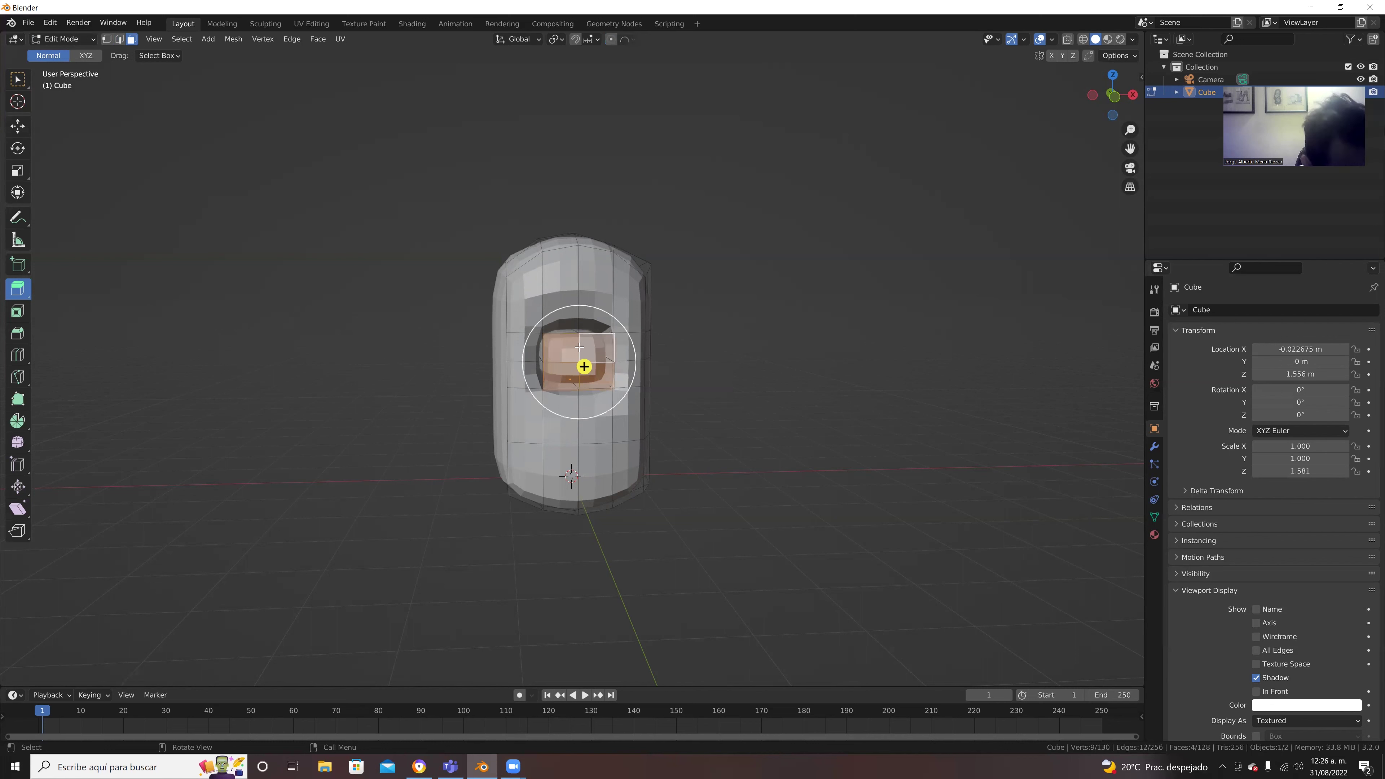
key(s)
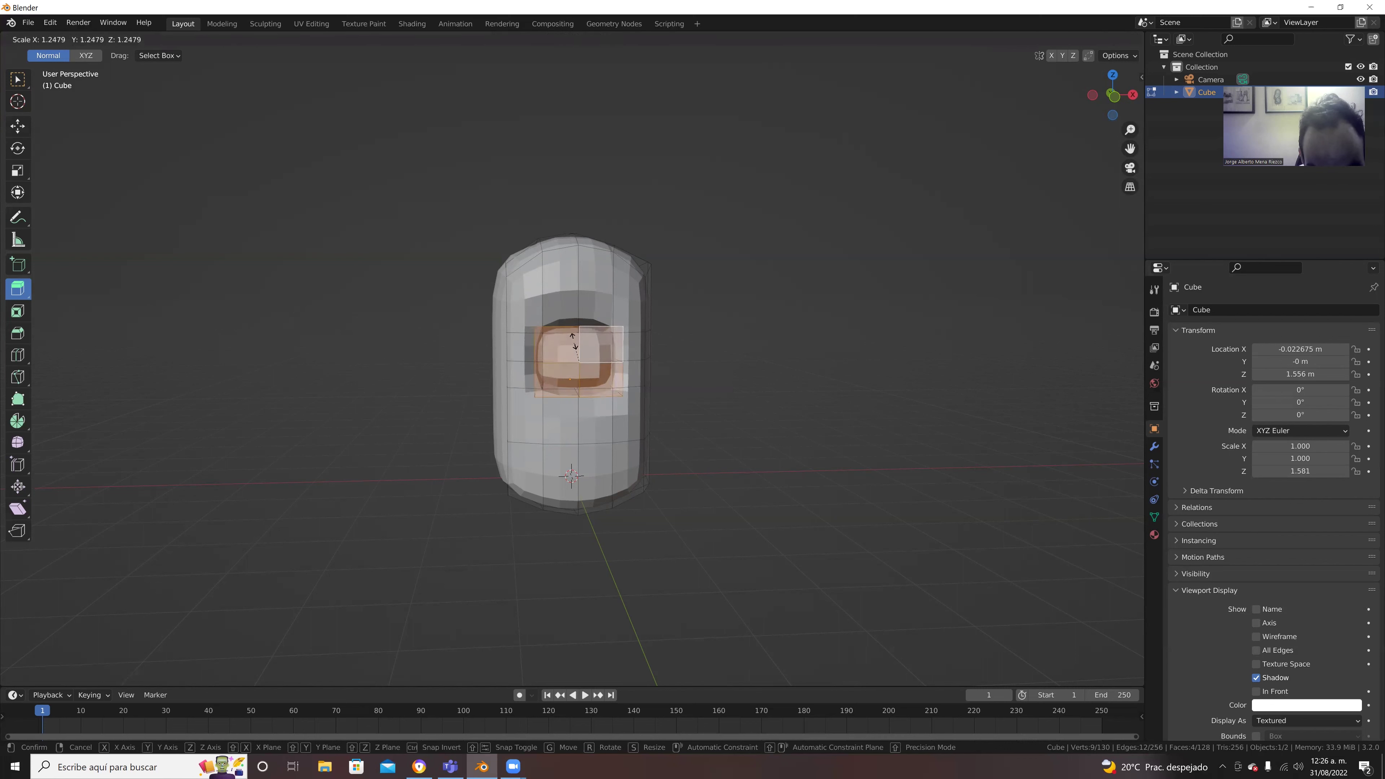
click(573, 339)
mouse_move(581, 365)
middle_down()
mouse_move(484, 373)
mouse_move(568, 385)
middle_up()
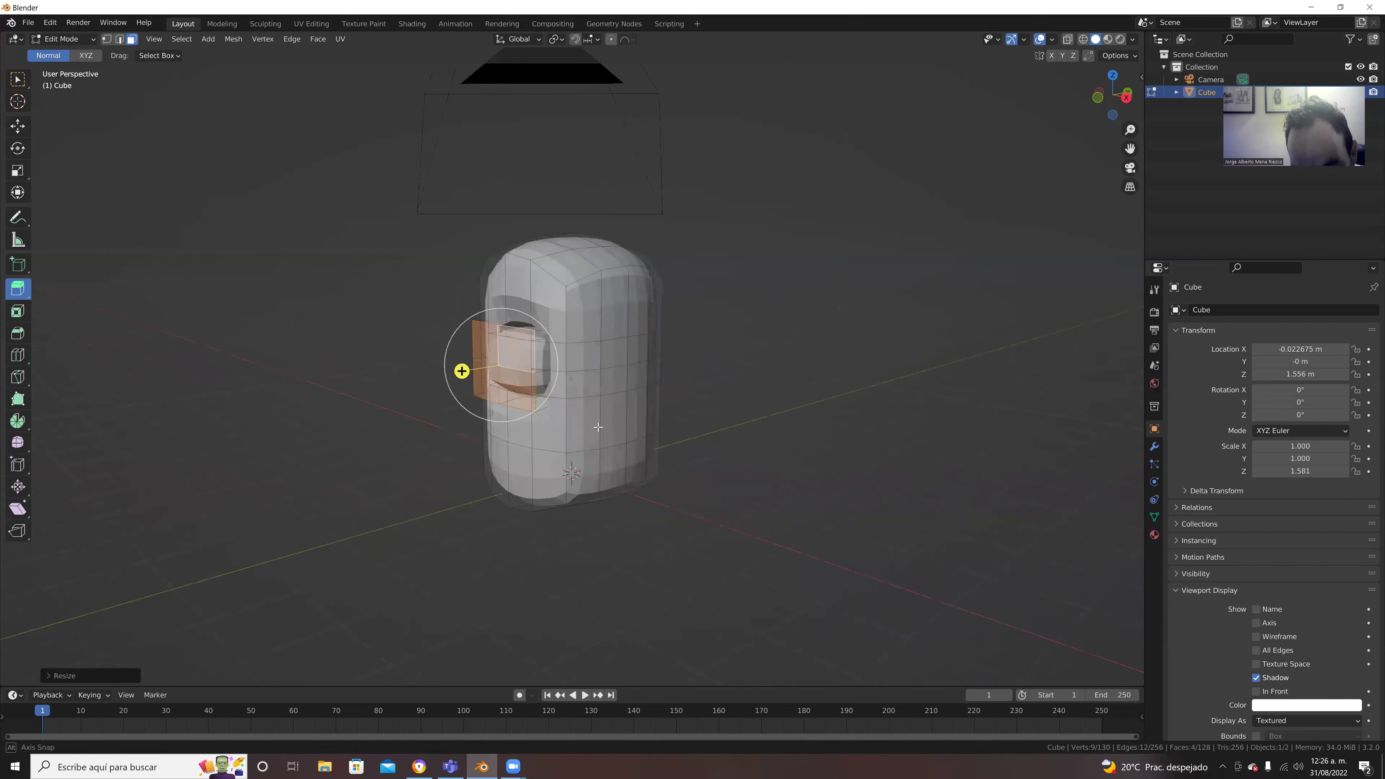
key(s)
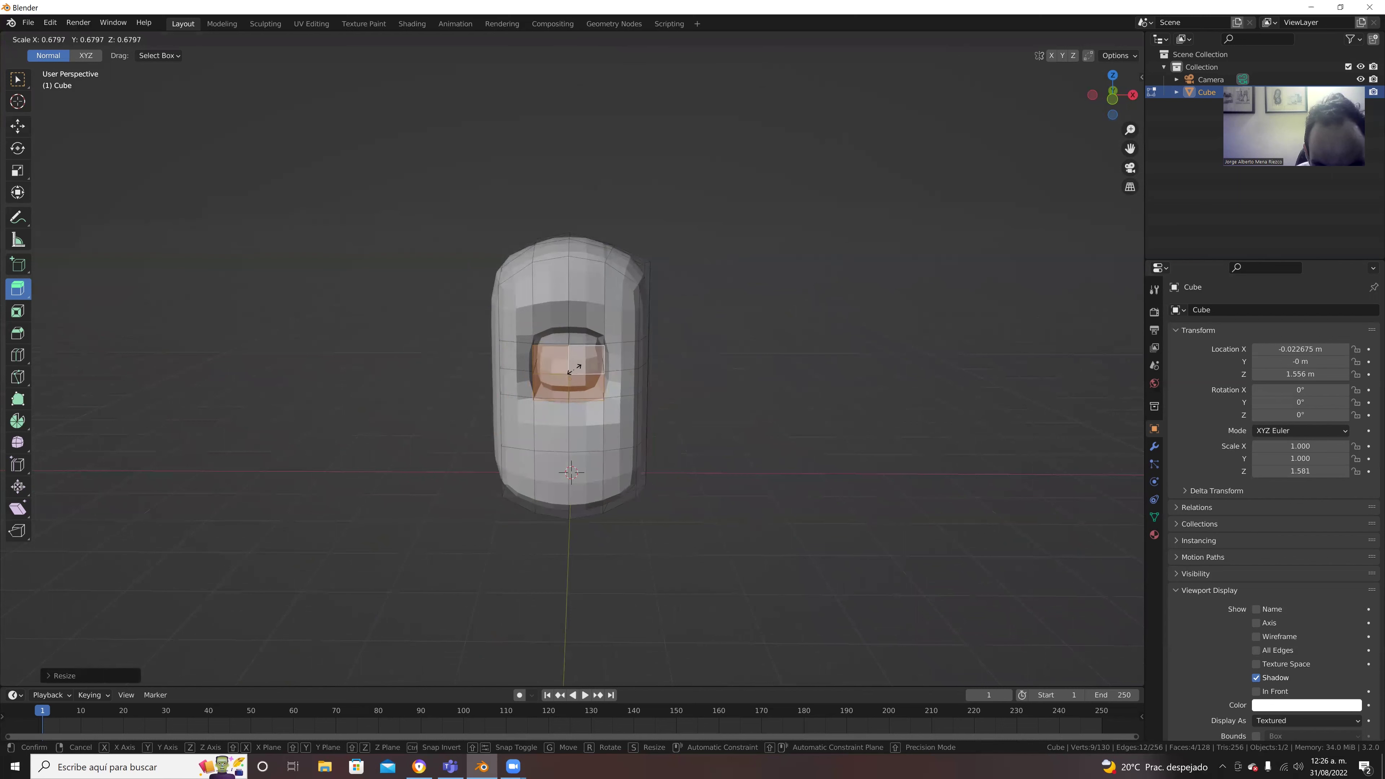
click(576, 369)
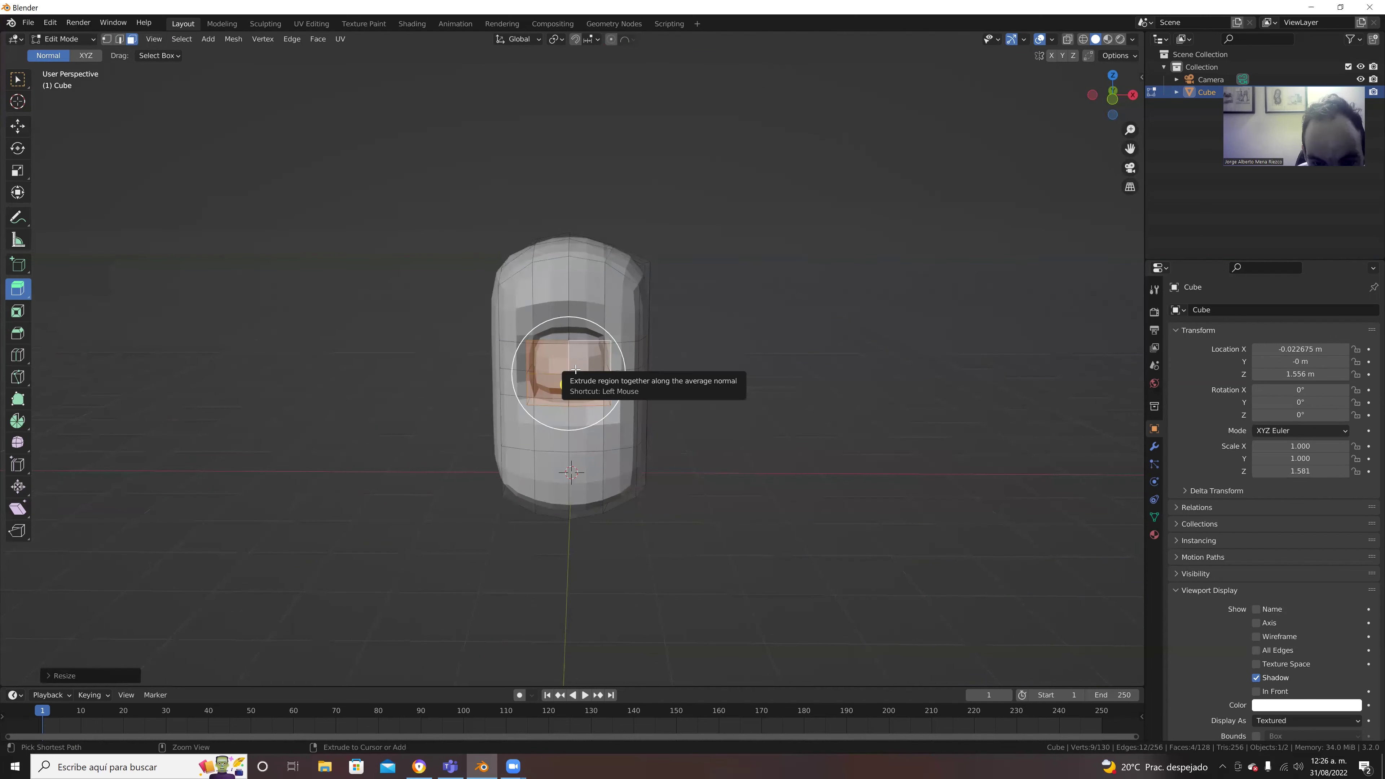
click(682, 415)
mouse_move(648, 421)
middle_down()
mouse_move(589, 411)
mouse_move(186, 155)
mouse_move(164, 109)
middle_up()
Step: Select the visor rim edges and scale them up to enlarge the rim
click(120, 39)
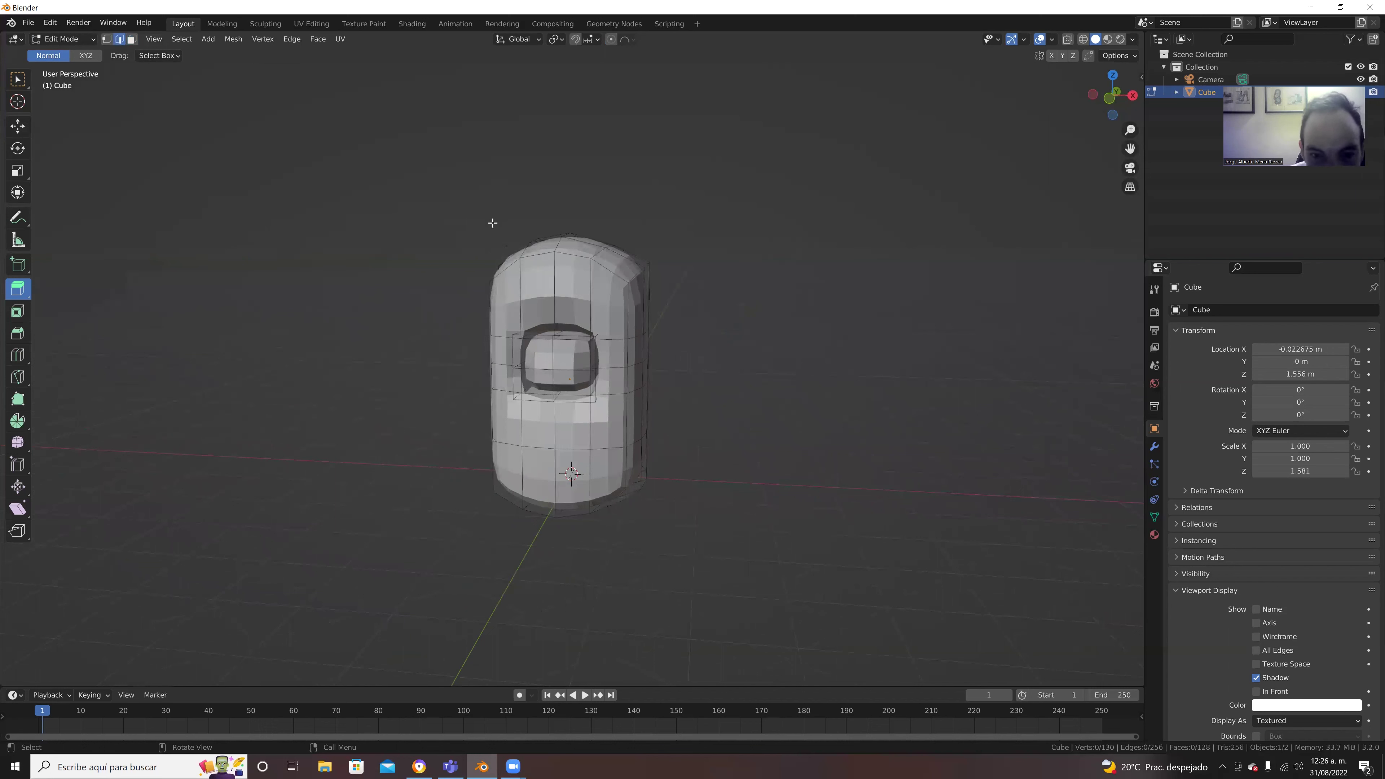
click(566, 339)
mouse_move(572, 300)
middle_down()
mouse_move(646, 401)
mouse_move(621, 390)
middle_up()
shift+click(609, 367)
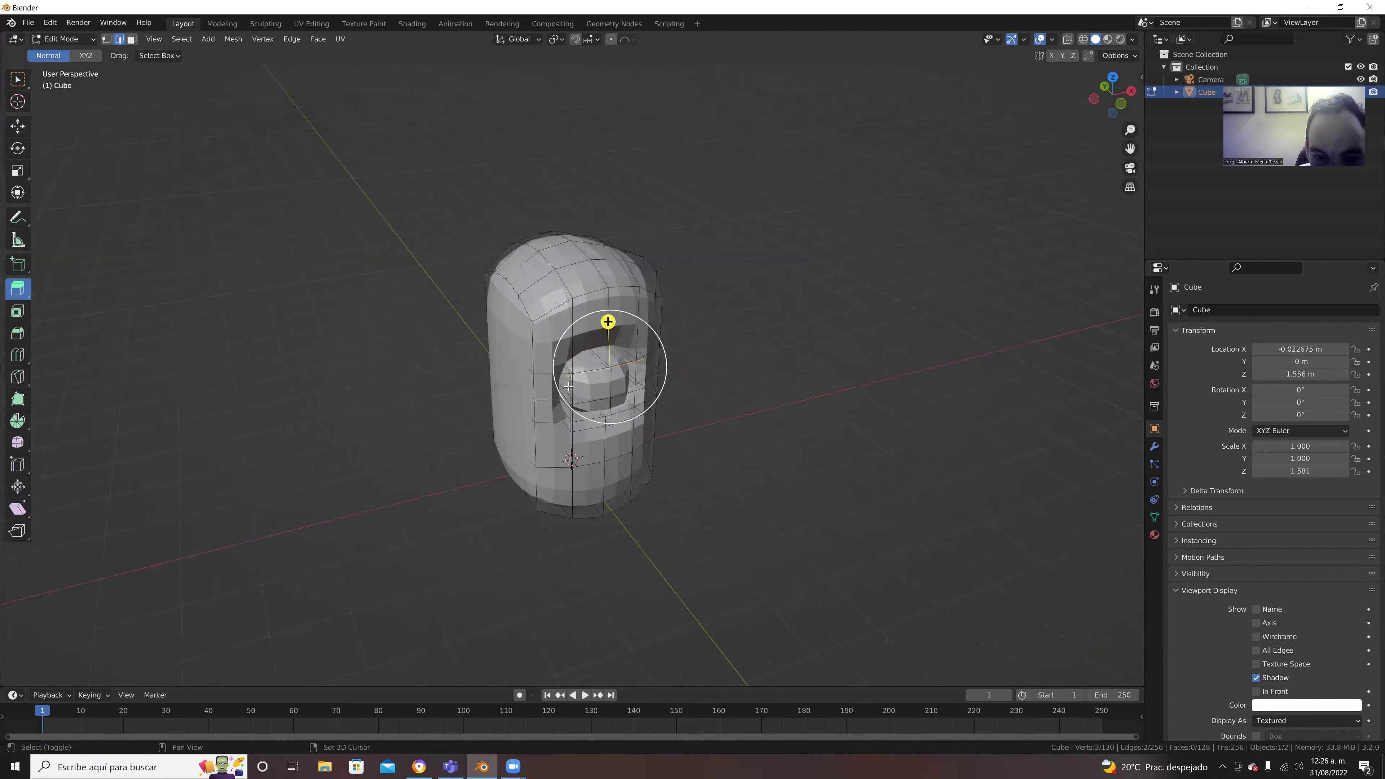
middle_drag(570, 385, 621, 404)
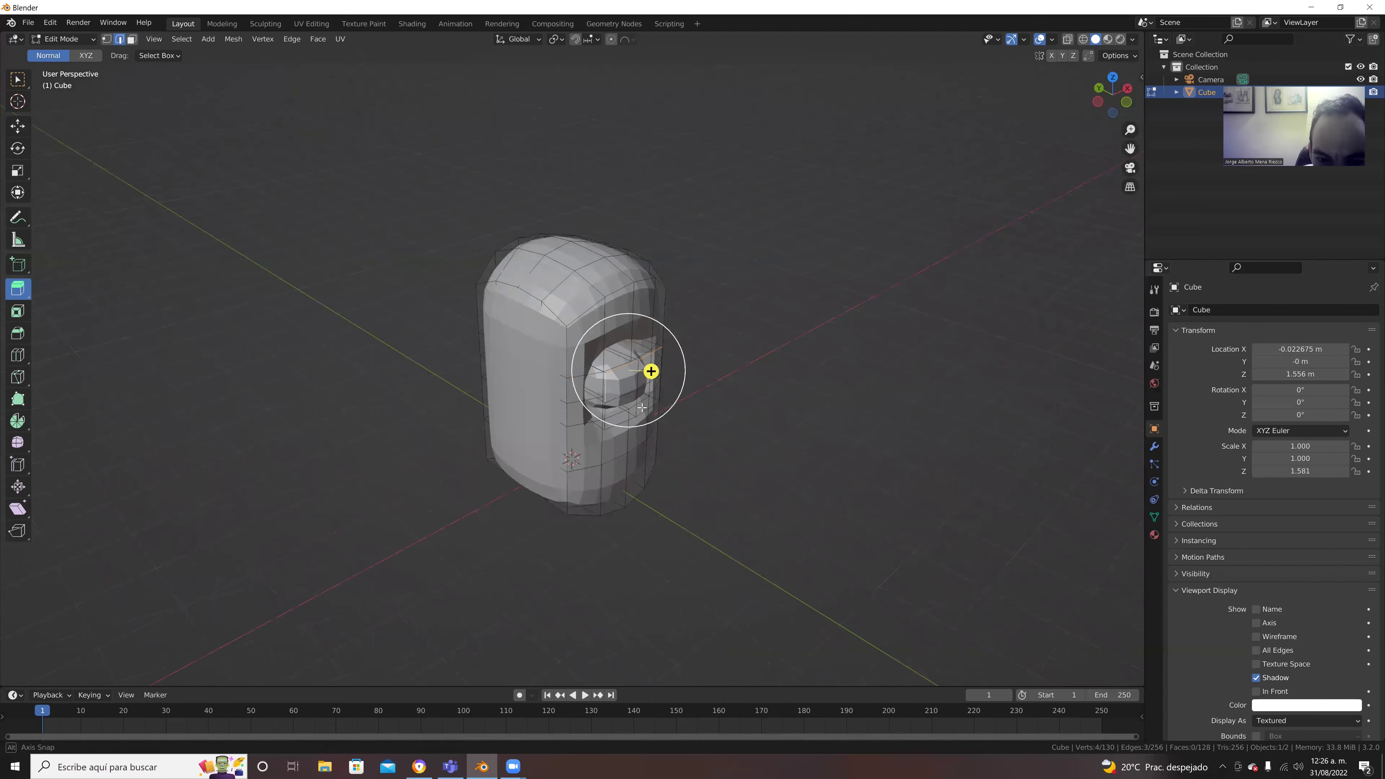
shift+click(621, 396)
shift+click(623, 415)
mouse_move(623, 415)
middle_down()
mouse_move(580, 414)
mouse_move(583, 382)
mouse_move(563, 375)
mouse_move(462, 376)
mouse_move(595, 374)
middle_up()
shift+click(607, 413)
shift+click(567, 352)
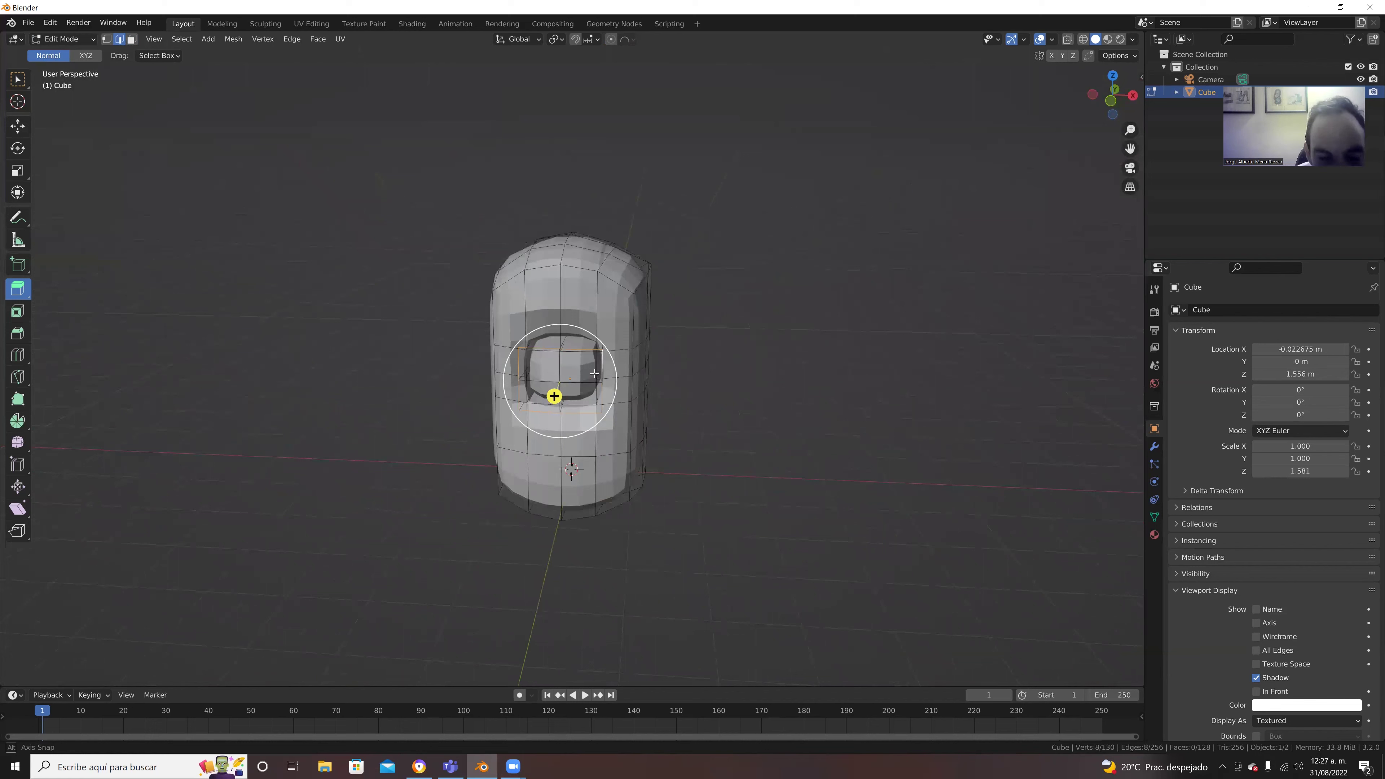
key(s)
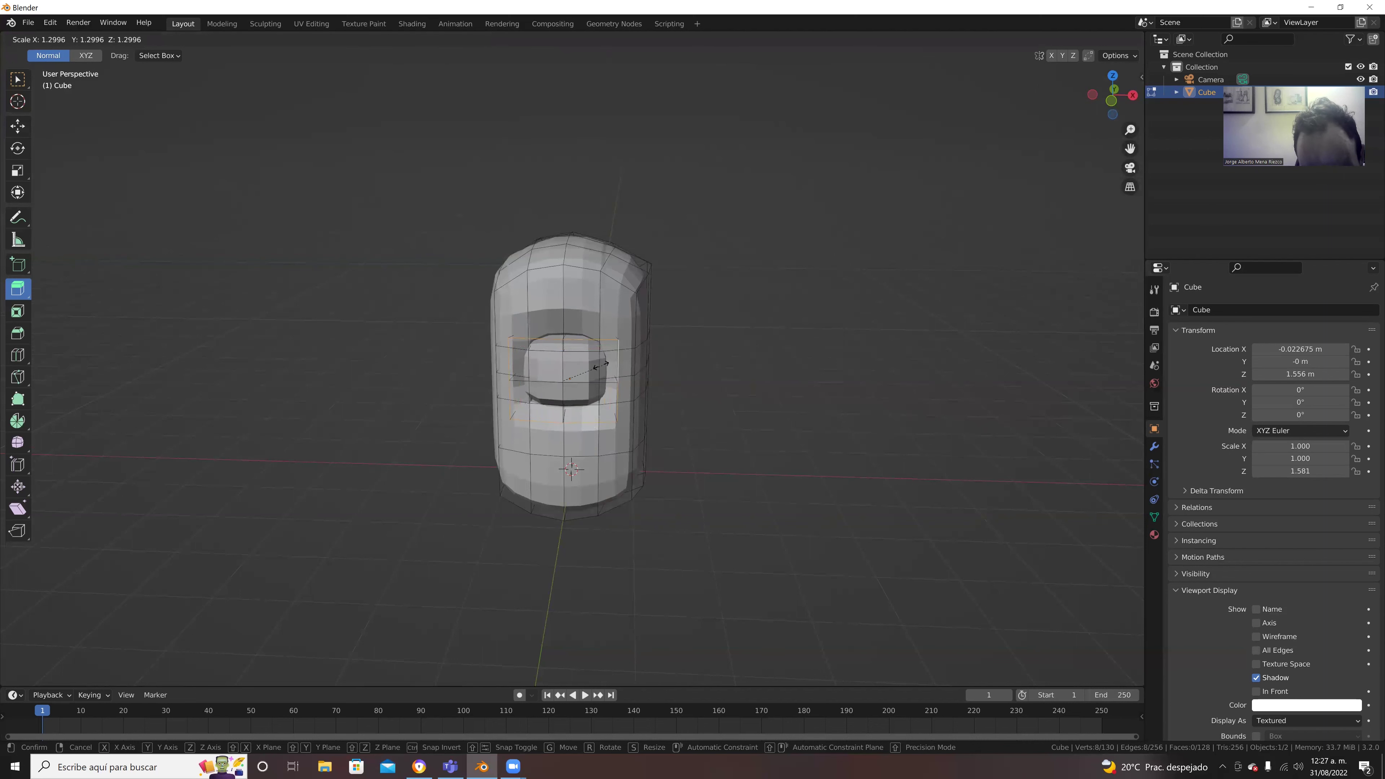
click(607, 363)
click(726, 396)
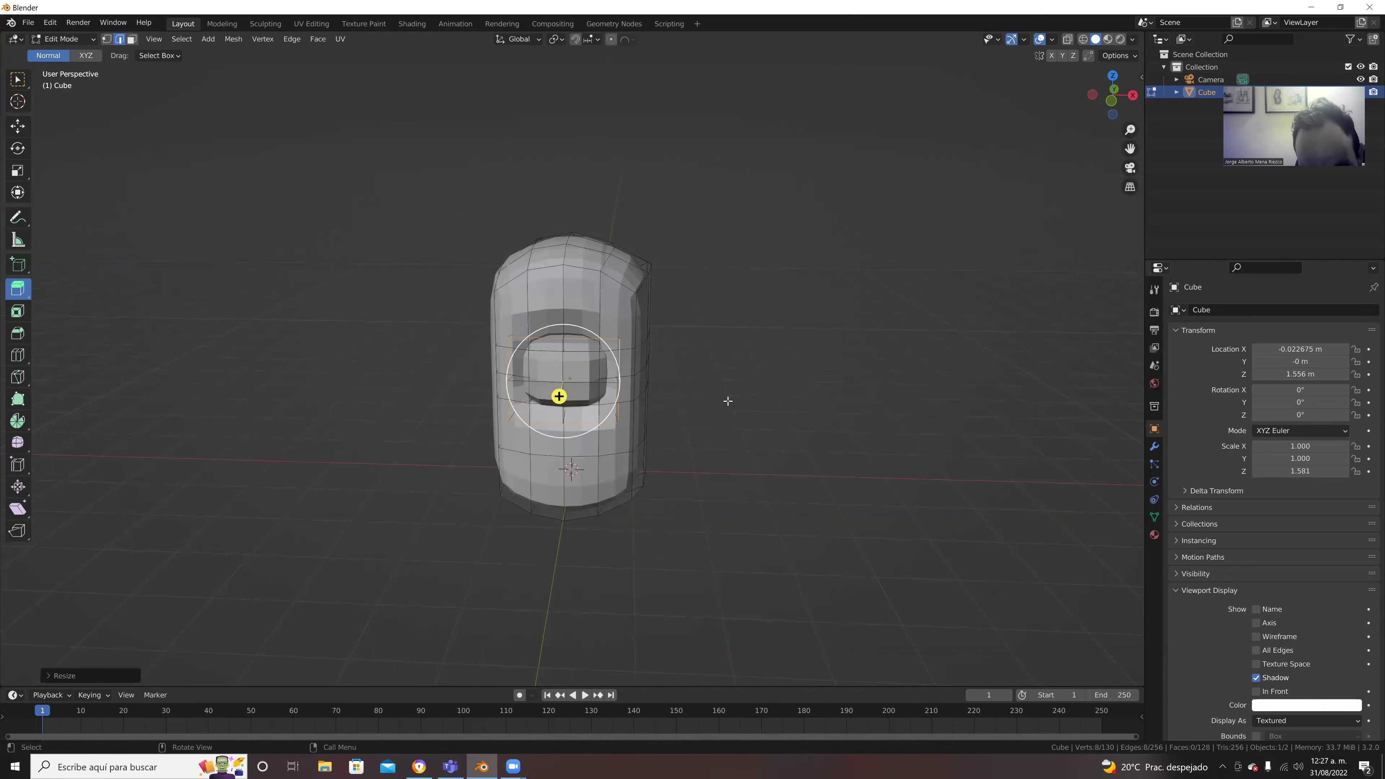
Step: Raise the inset's two top edges slightly with the Move gizmo
mouse_move(714, 421)
middle_down()
mouse_move(641, 414)
mouse_move(717, 424)
mouse_move(573, 351)
middle_up()
click(571, 338)
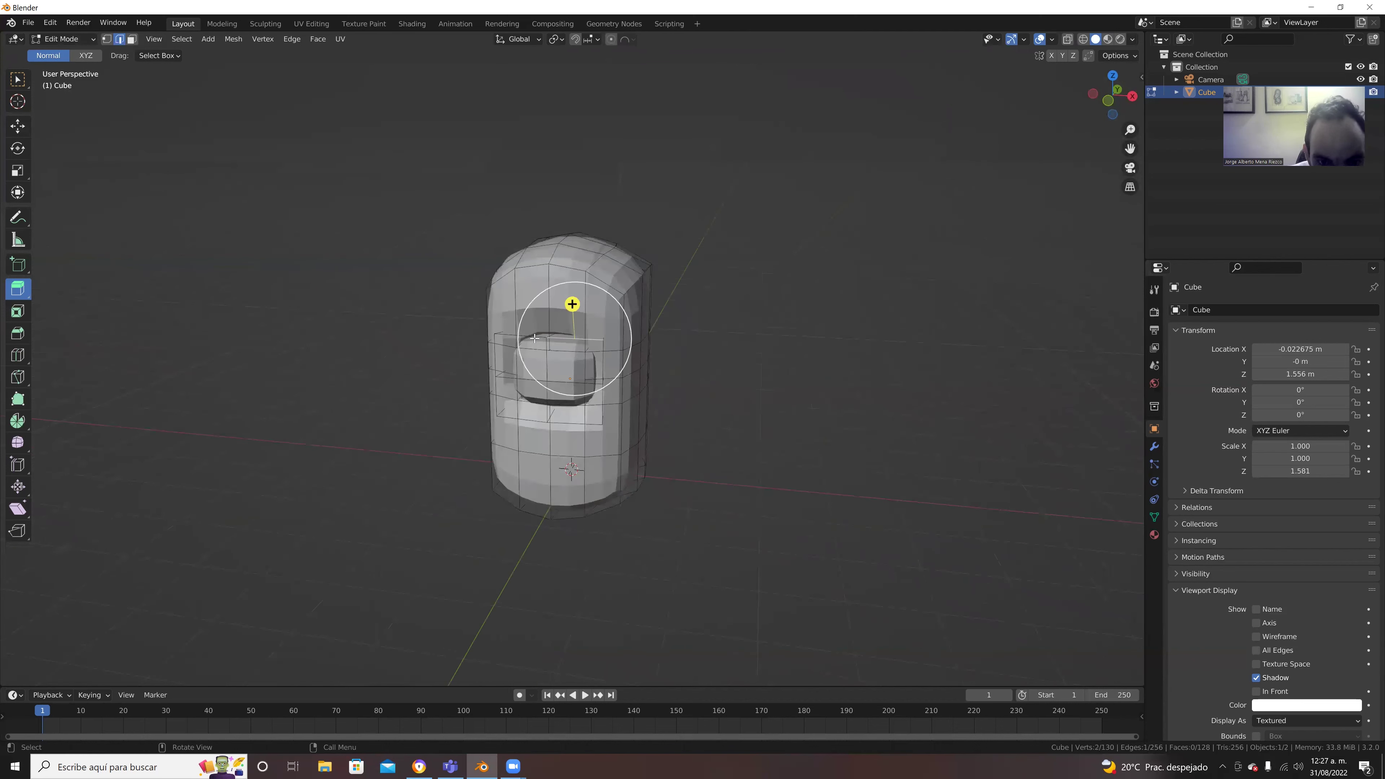
shift+click(528, 334)
click(18, 125)
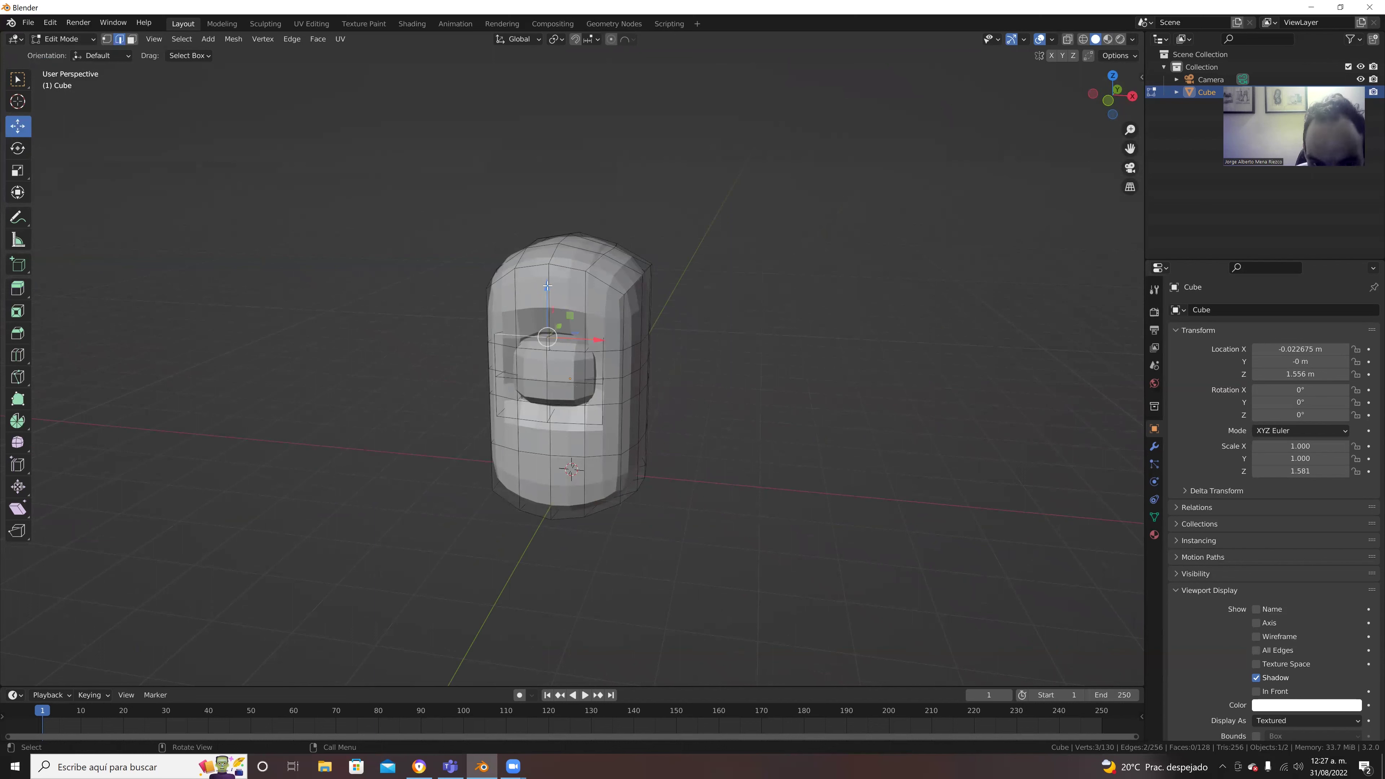
drag(546, 285, 546, 274)
mouse_move(546, 274)
middle_down()
mouse_move(605, 307)
mouse_move(594, 382)
middle_up()
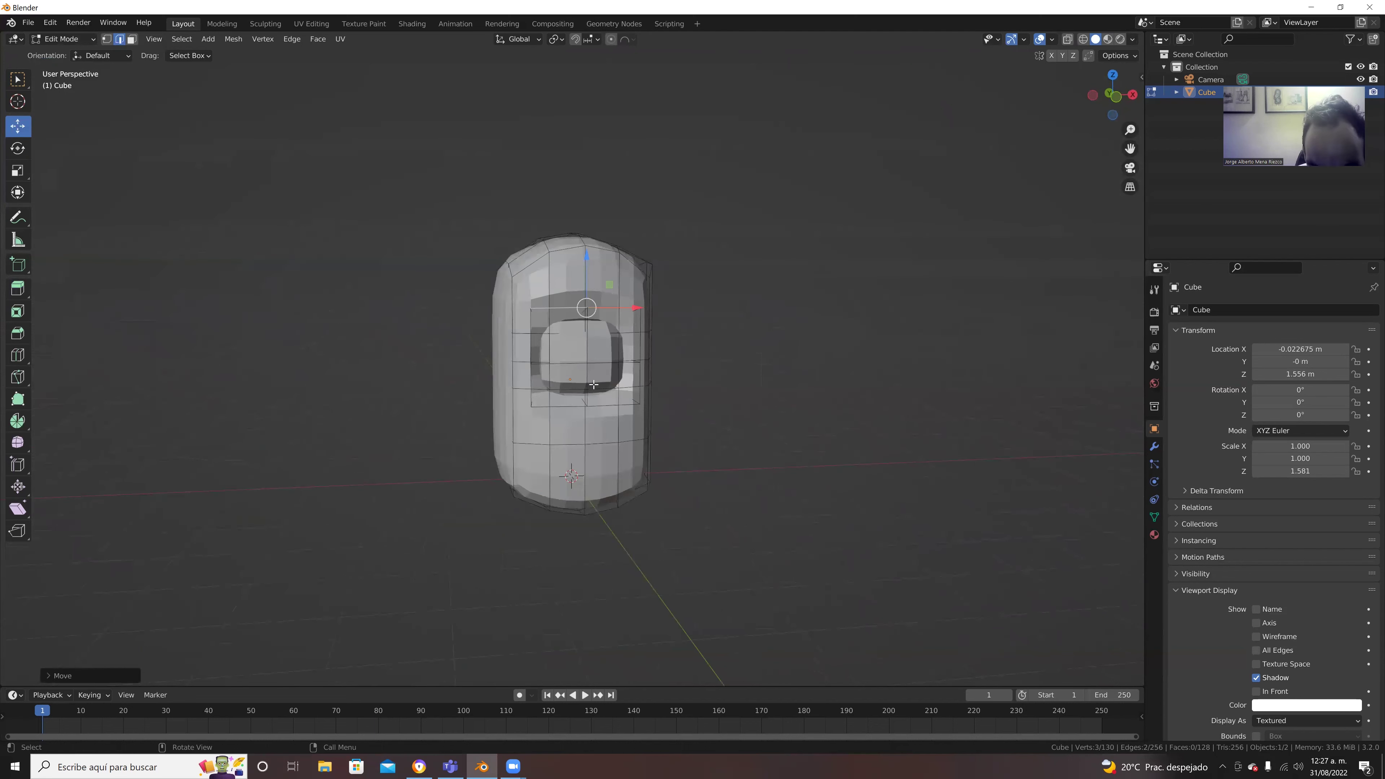
Step: Select and inspect edges around the visor recess and the body's side, then clear the selection
click(580, 392)
click(564, 404)
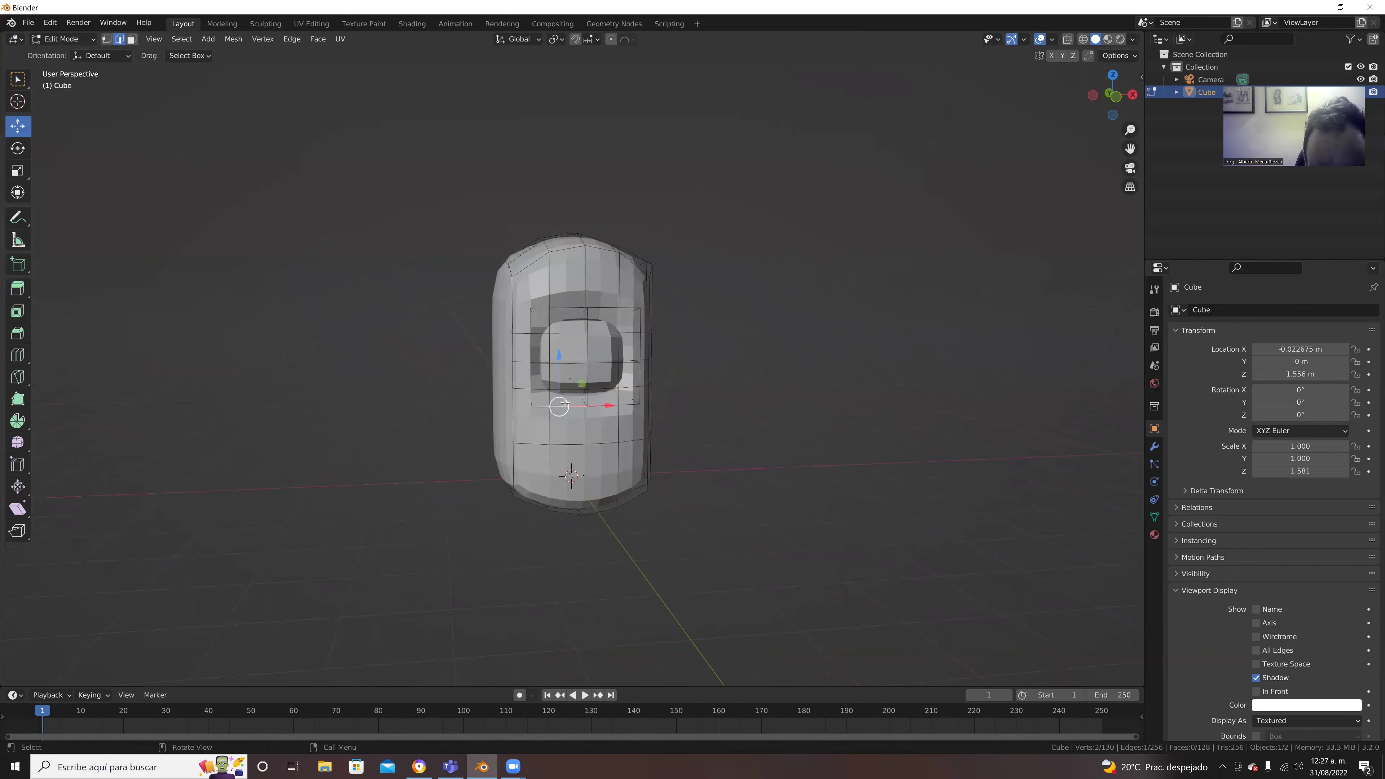
click(587, 384)
middle_drag(588, 385, 496, 389)
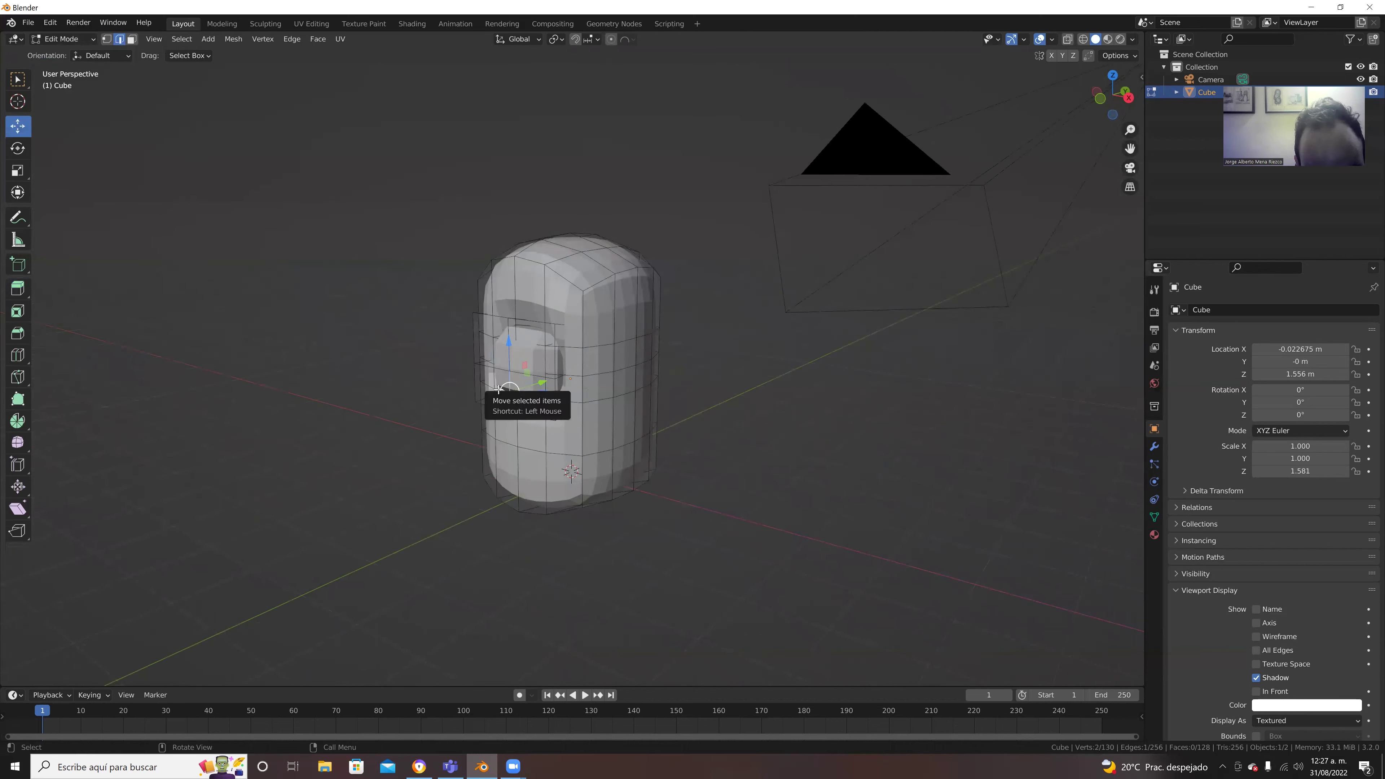
scroll(497, 391, up, 2)
scroll(507, 414, up, 2)
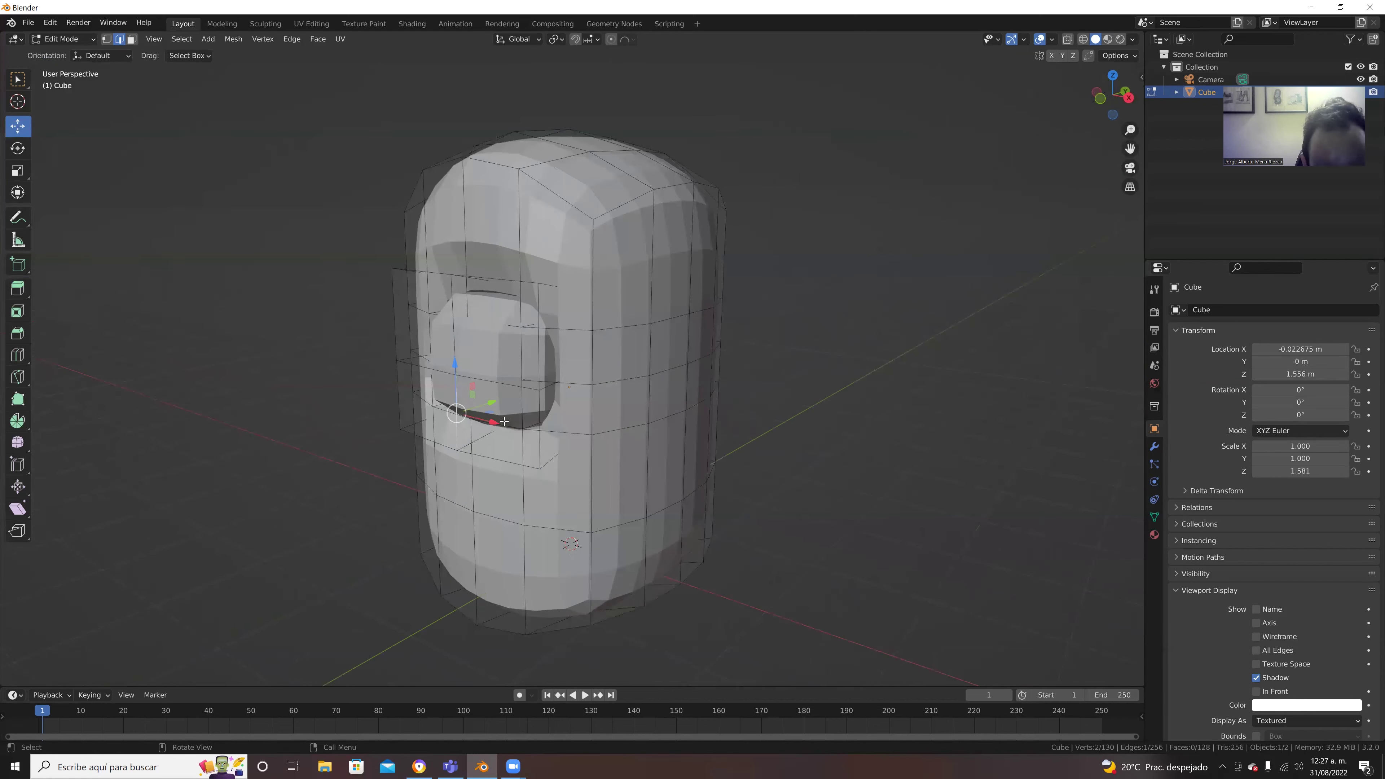
key(alt+a)
click(518, 429)
middle_drag(528, 406, 478, 436)
key(alt+a)
mouse_move(582, 432)
middle_down()
mouse_move(613, 429)
mouse_move(448, 426)
mouse_move(574, 260)
middle_up()
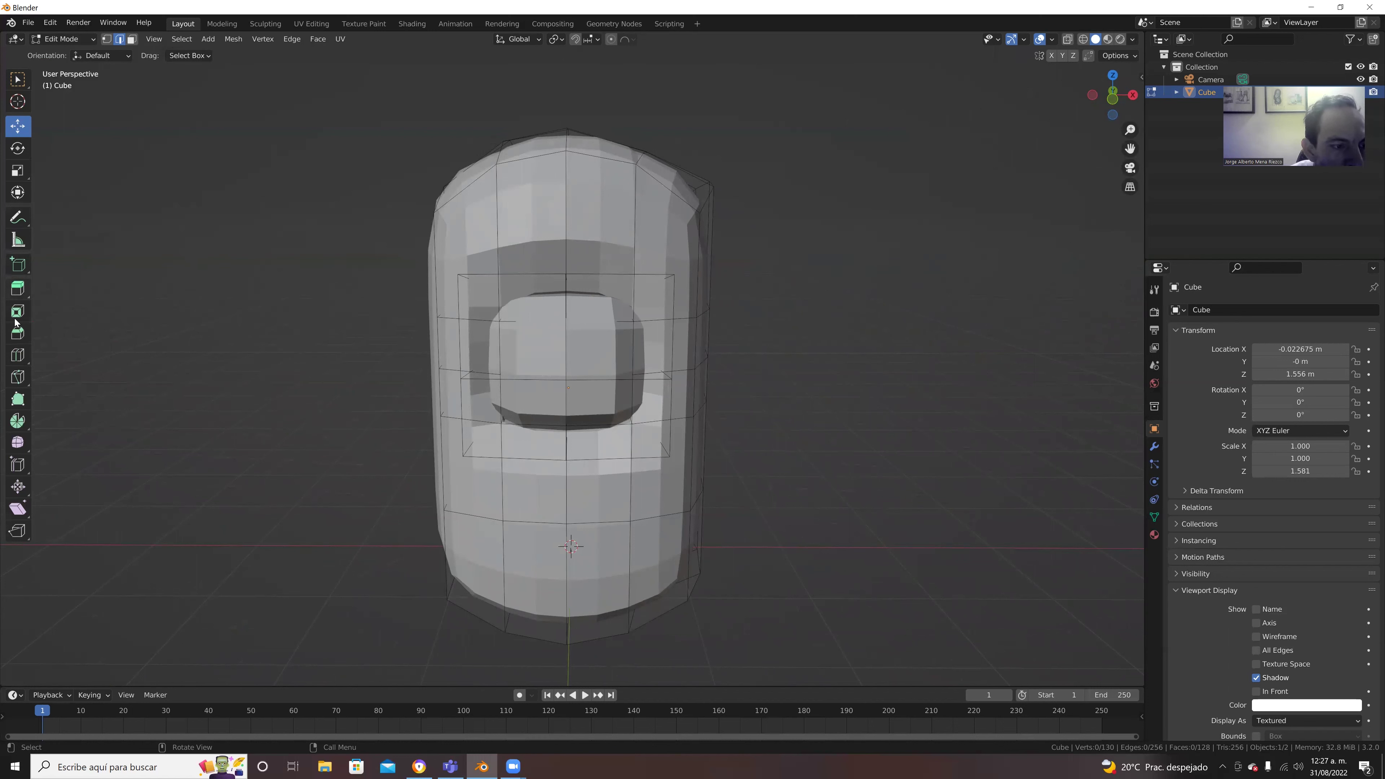
Step: Cut and slide one horizontal loop above and one below the visor, then show Modifier Properties
click(17, 357)
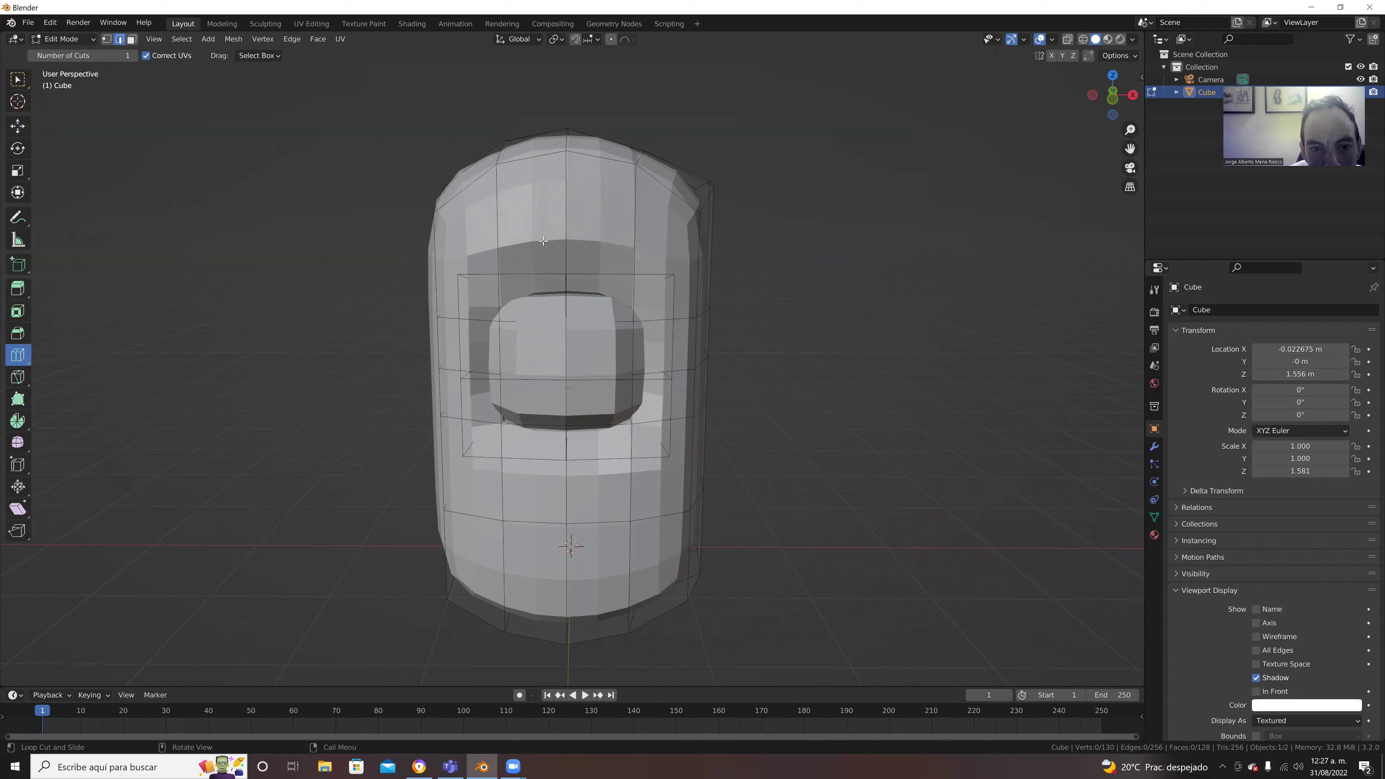
click(633, 194)
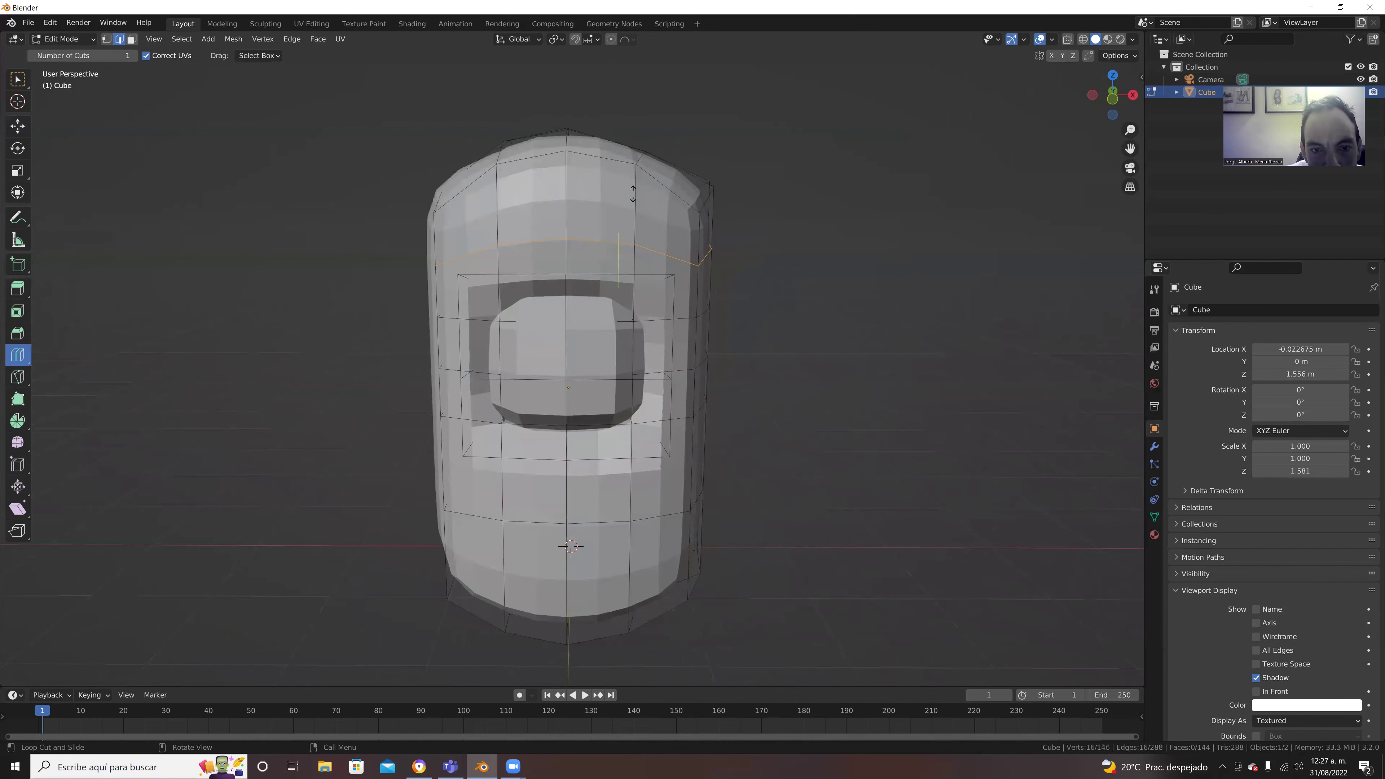
drag(633, 194, 634, 223)
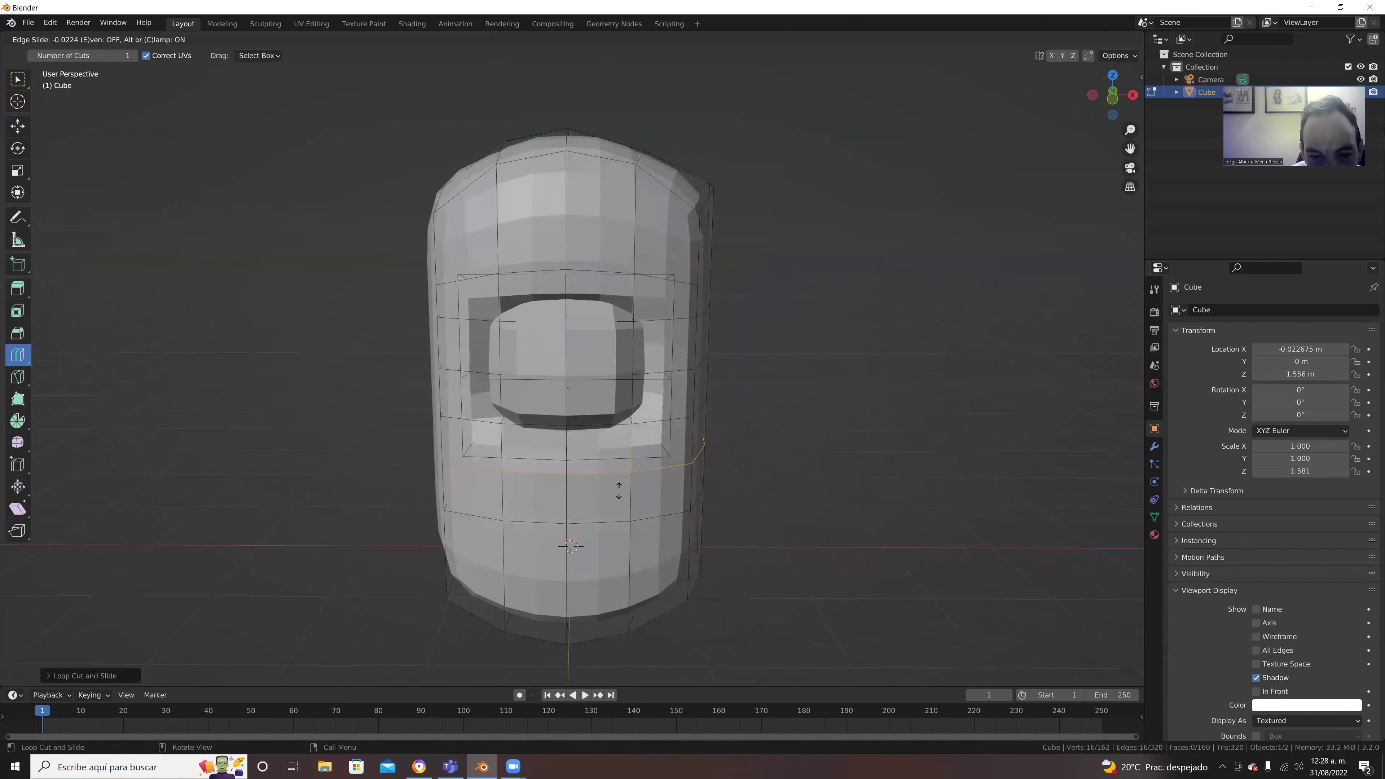
middle_drag(625, 486, 580, 478)
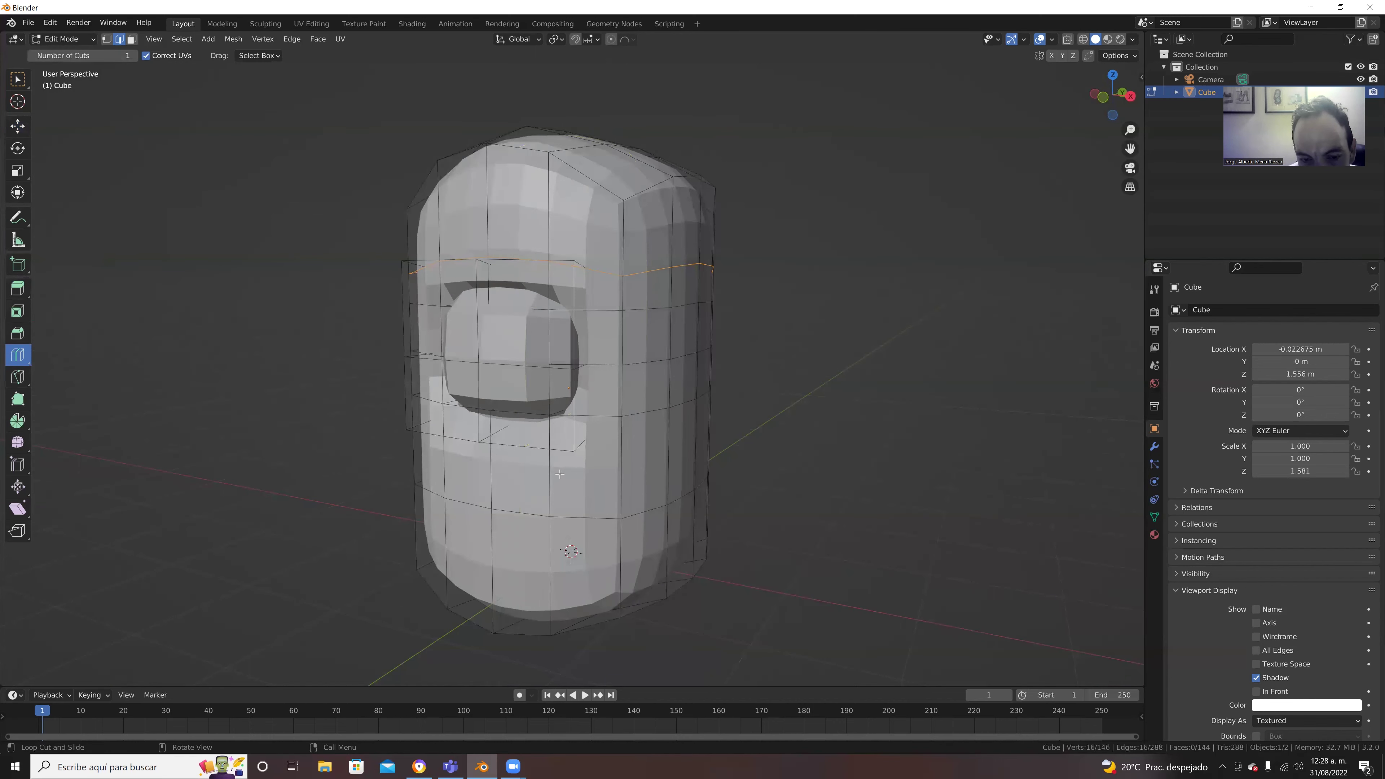
drag(550, 459, 554, 438)
scroll(656, 359, down, 2)
middle_drag(656, 358, 704, 367)
scroll(704, 367, up, 2)
scroll(703, 369, up, 2)
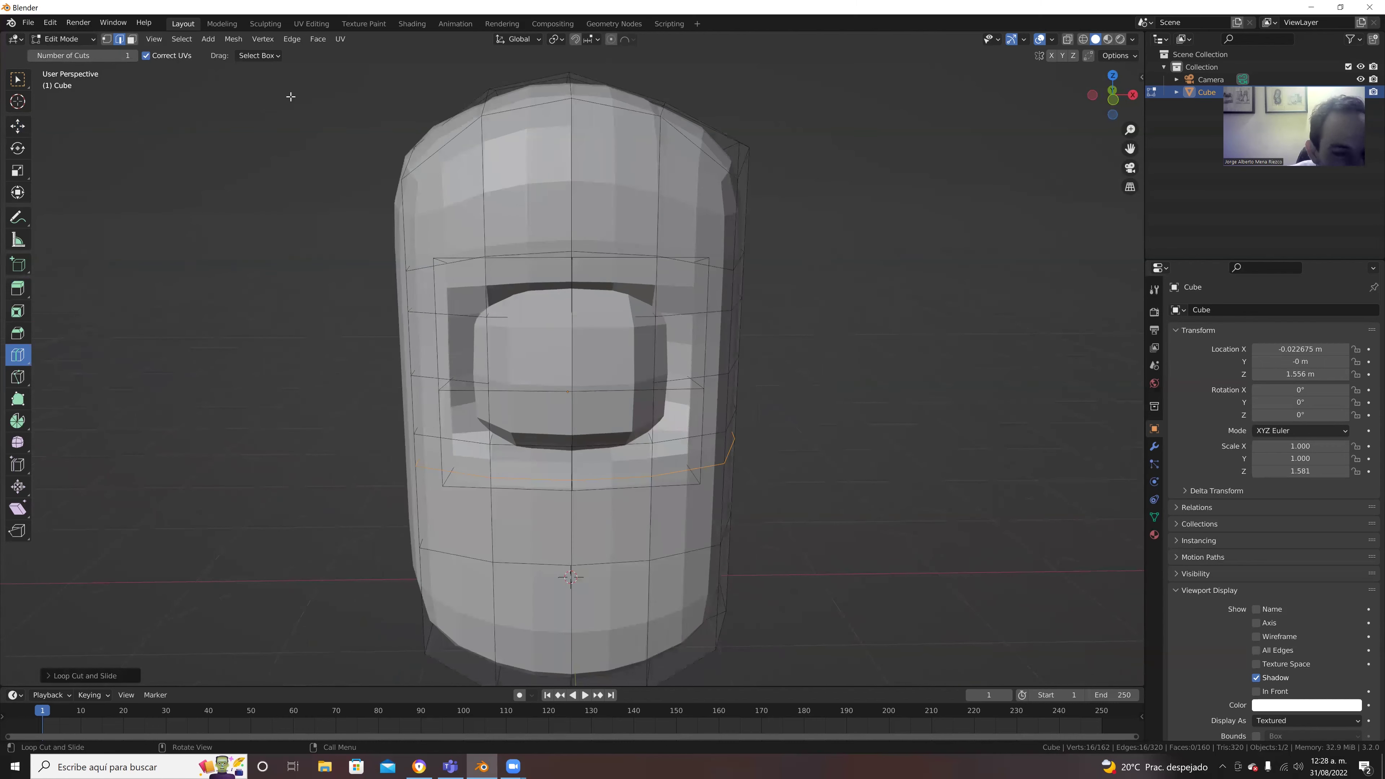
click(1155, 447)
Step: Undo the loop cuts and set the Subdivision modifier's Levels Viewport to 2
drag(1308, 366, 1368, 388)
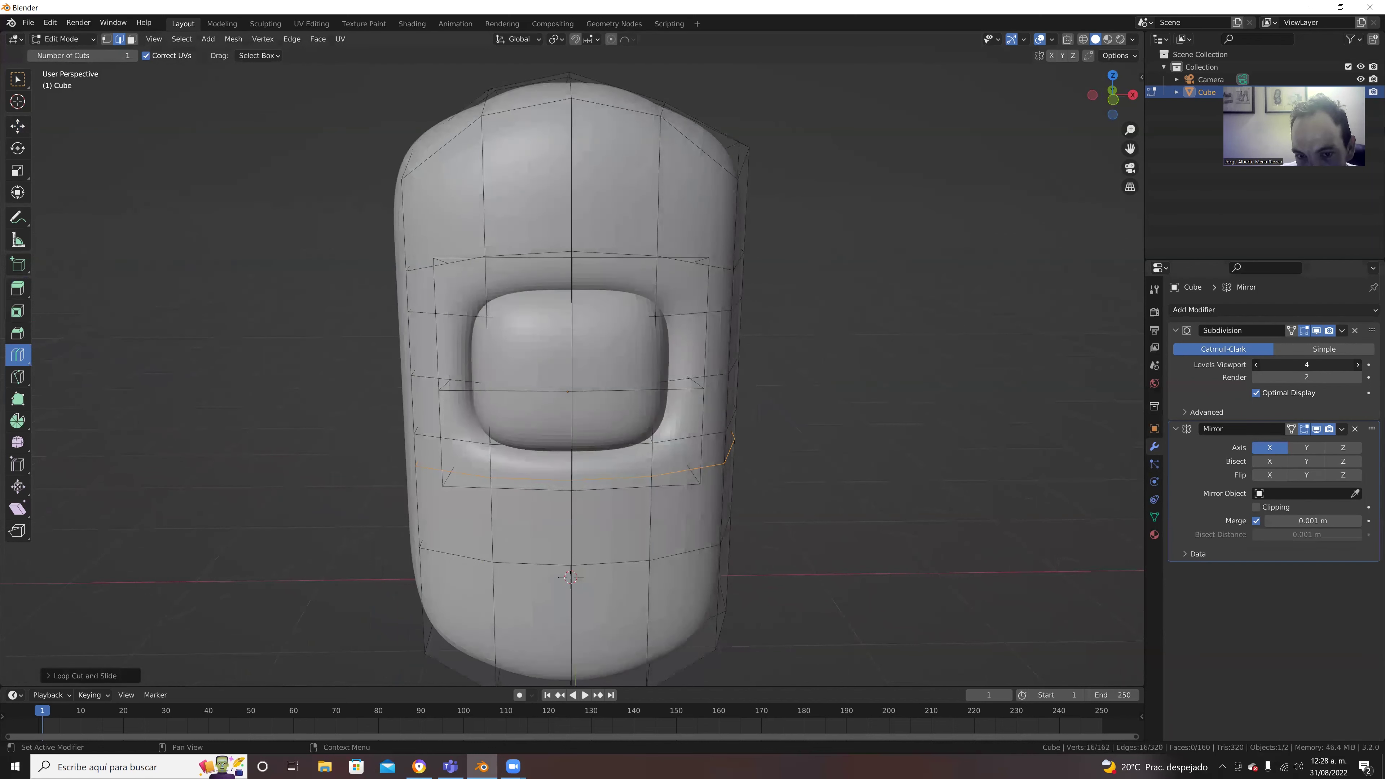
key(ctrl+z)
key(ctrl+z)
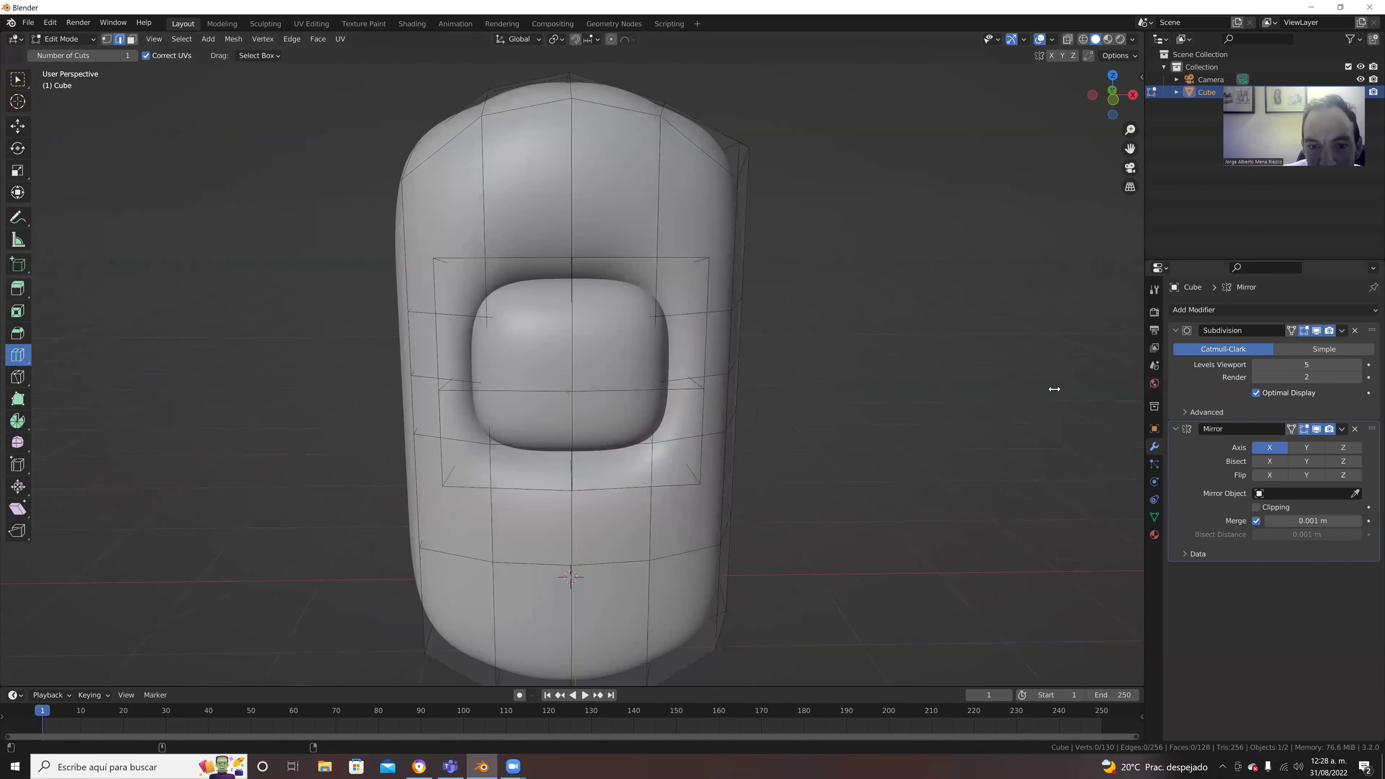
click(702, 436)
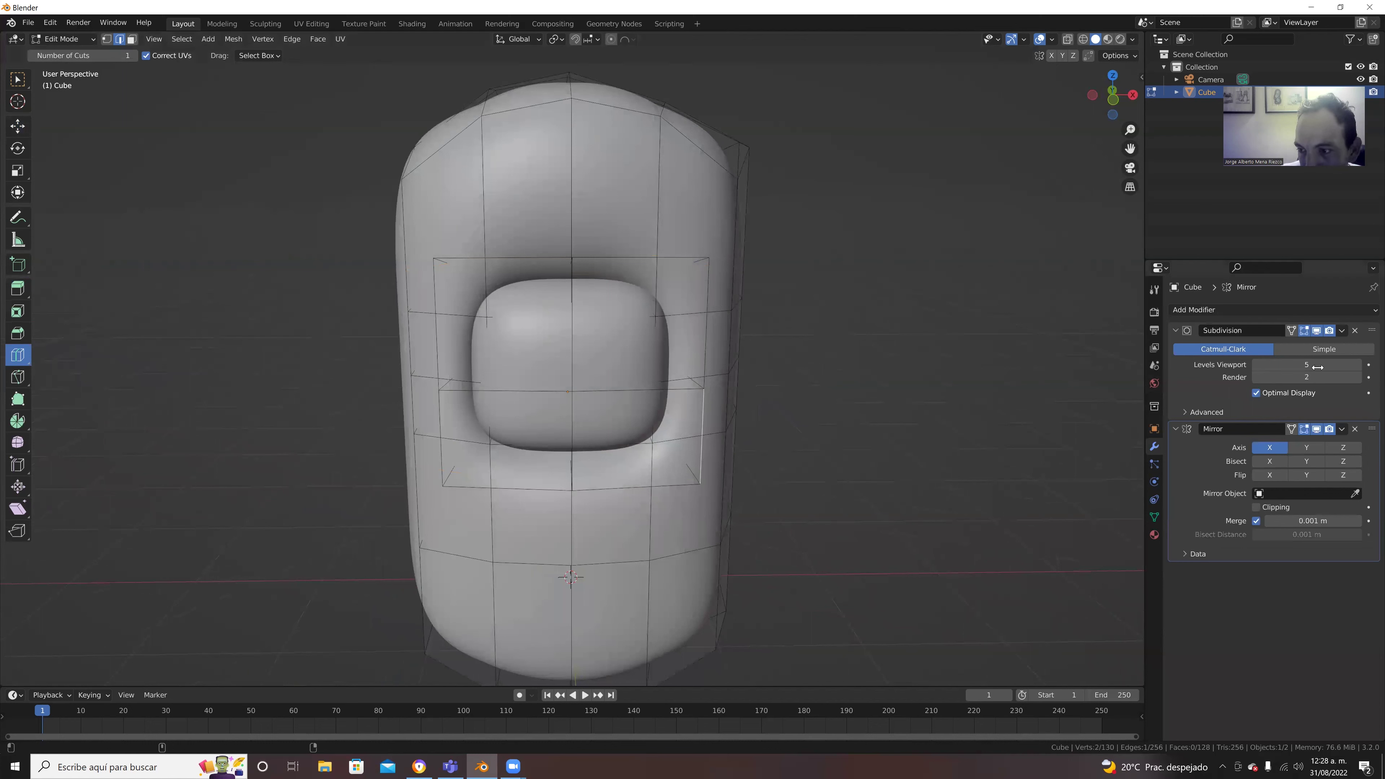
mouse_move(1281, 366)
mouse_down()
mouse_move(1226, 364)
mouse_move(1249, 365)
mouse_up()
mouse_move(884, 403)
middle_down()
mouse_move(853, 402)
mouse_move(901, 391)
mouse_move(878, 390)
mouse_move(881, 365)
middle_up()
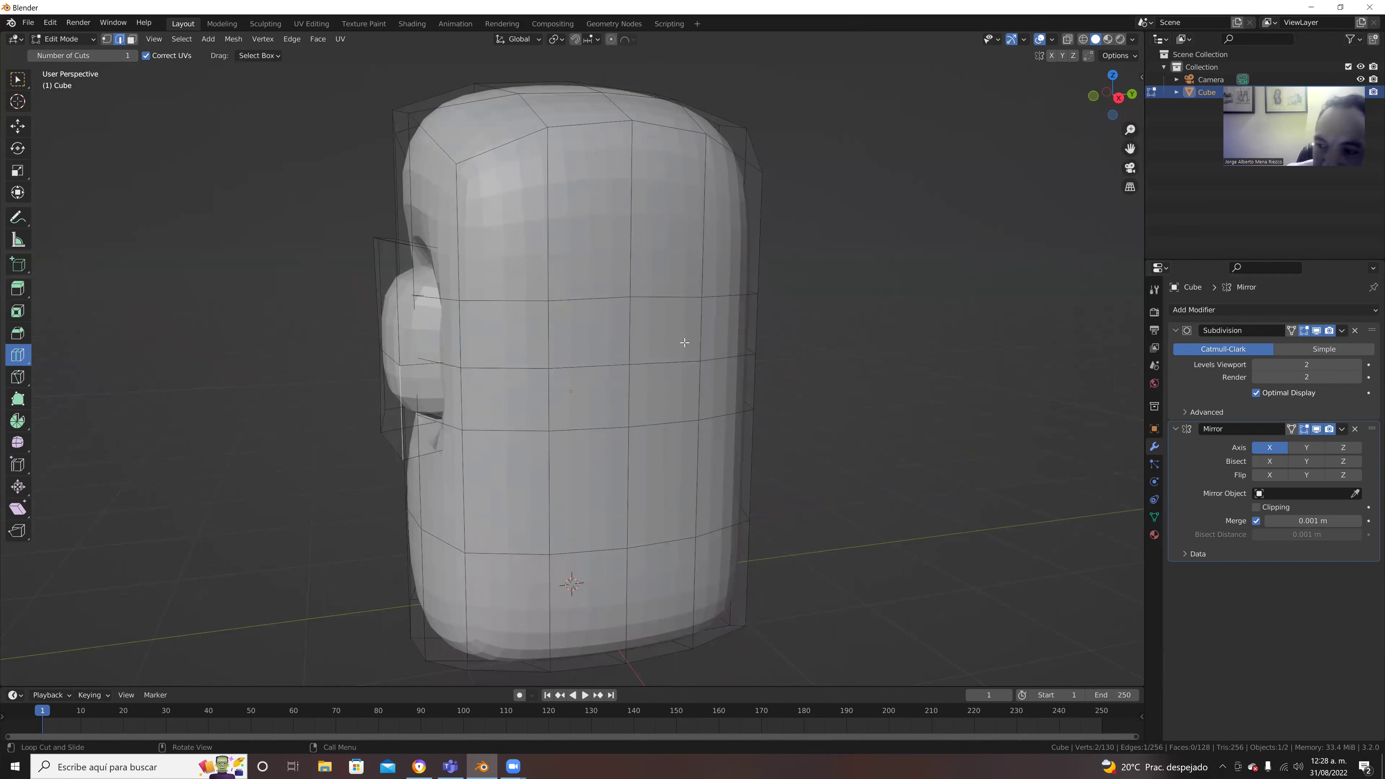
scroll(697, 343, down, 1)
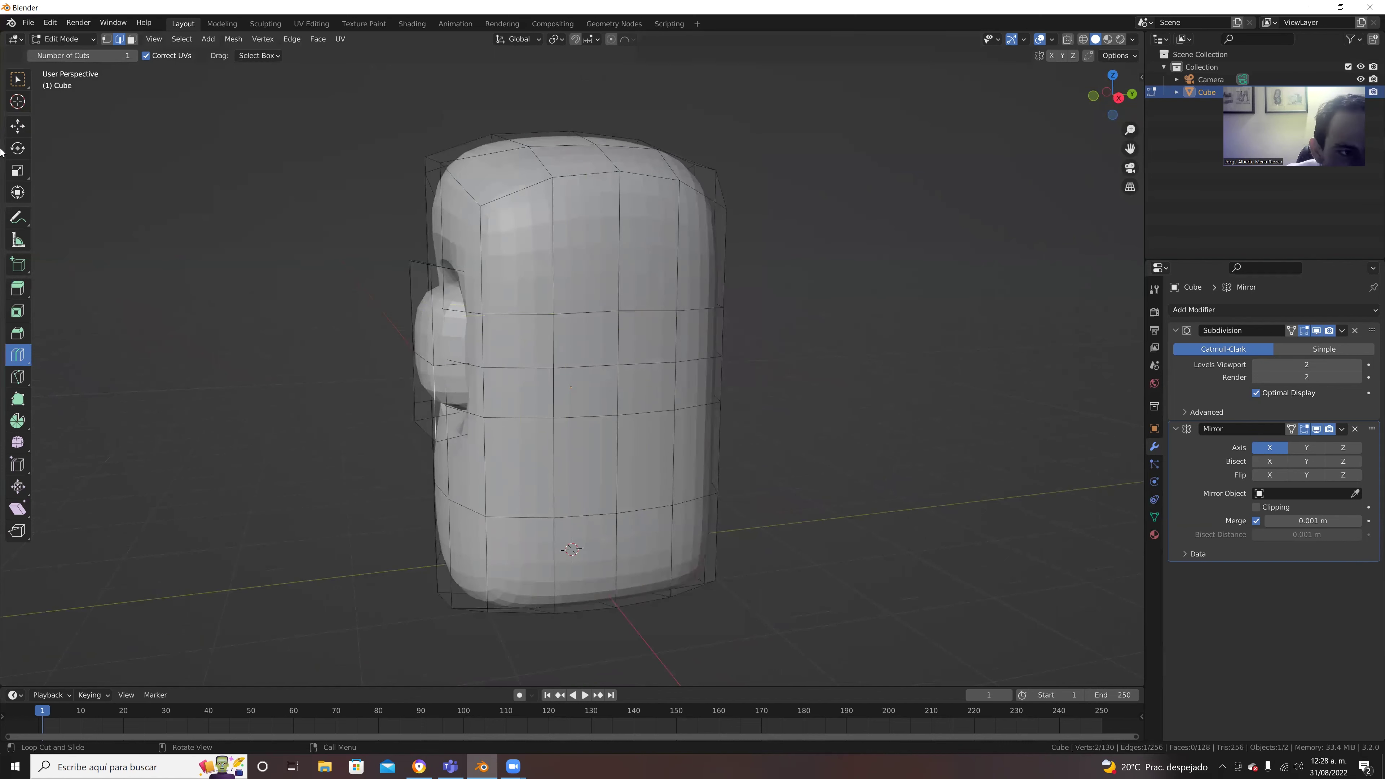
Step: Select a single side face and extrude it sideways in front view into a mirrored arm
click(132, 39)
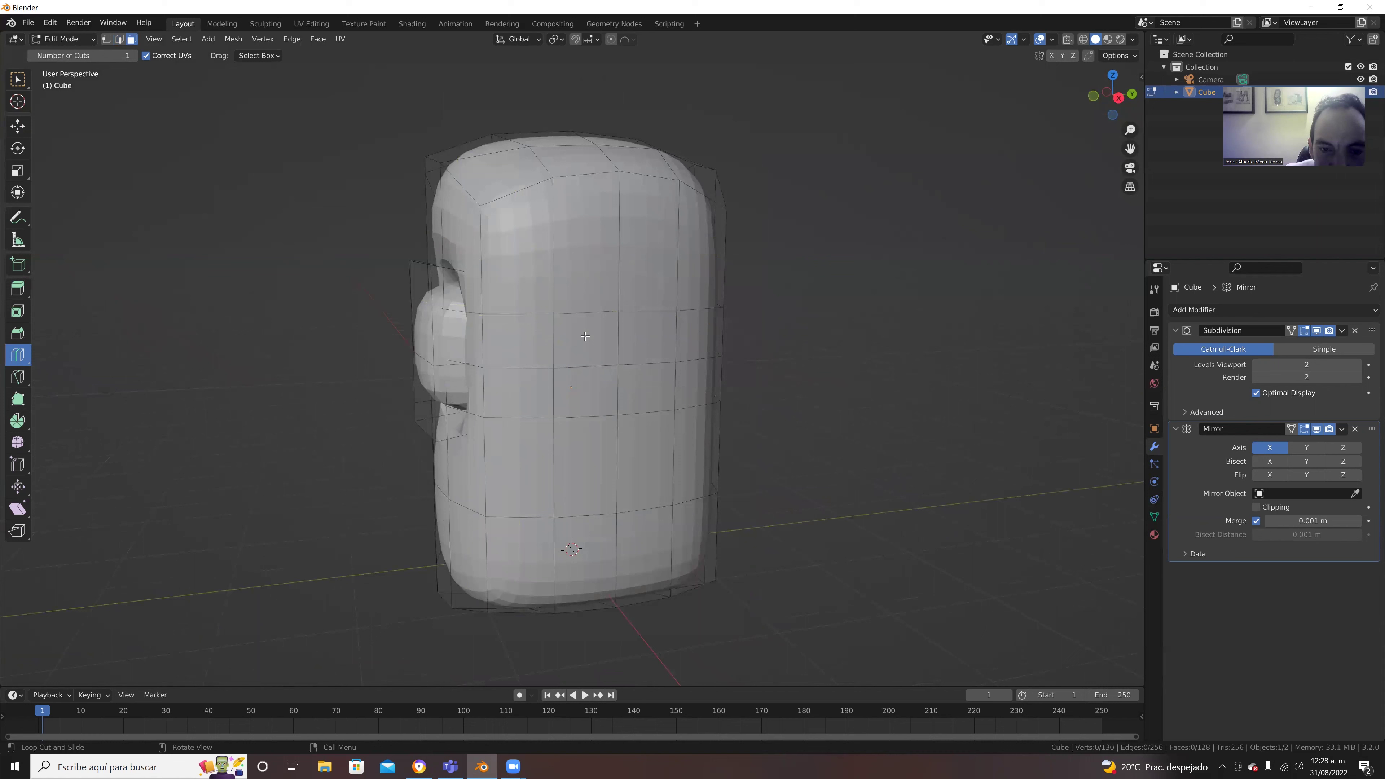
click(17, 81)
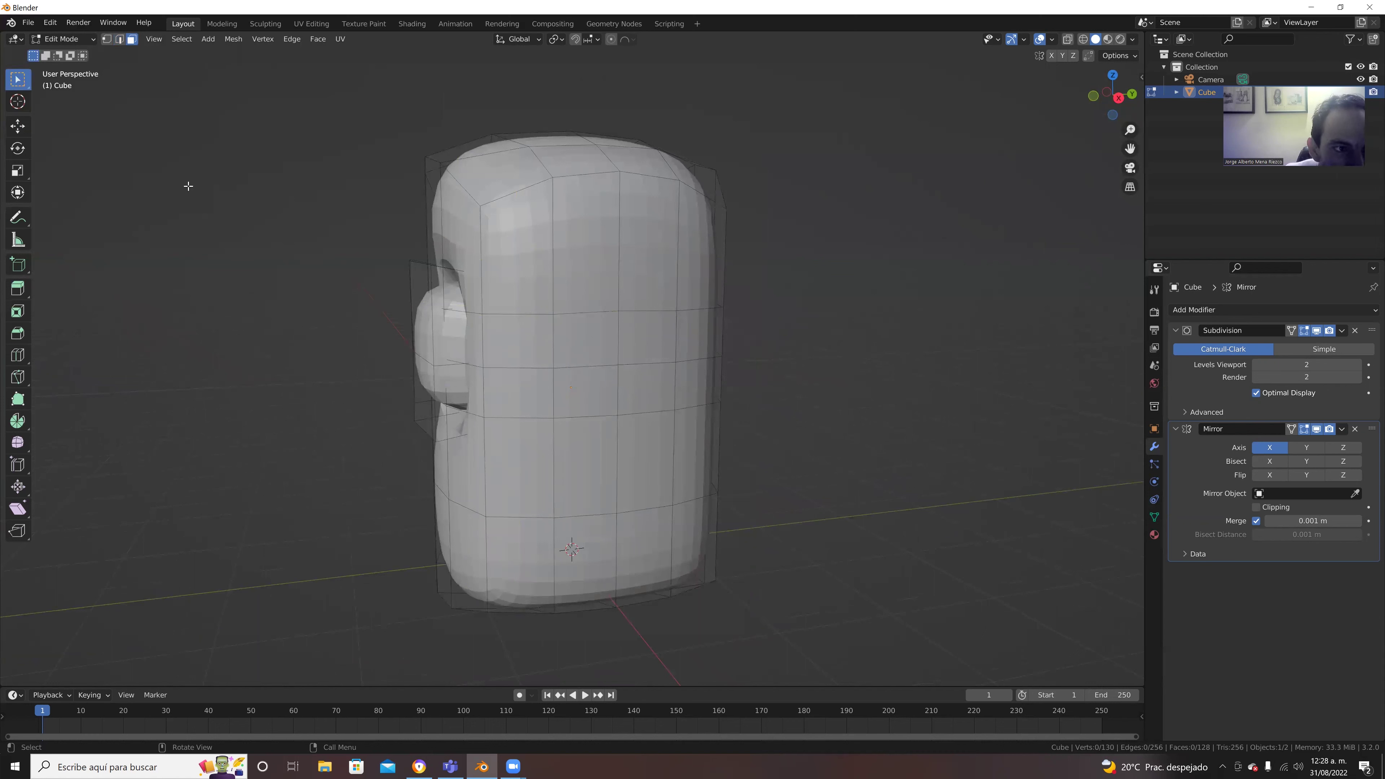
click(561, 348)
shift+click(573, 388)
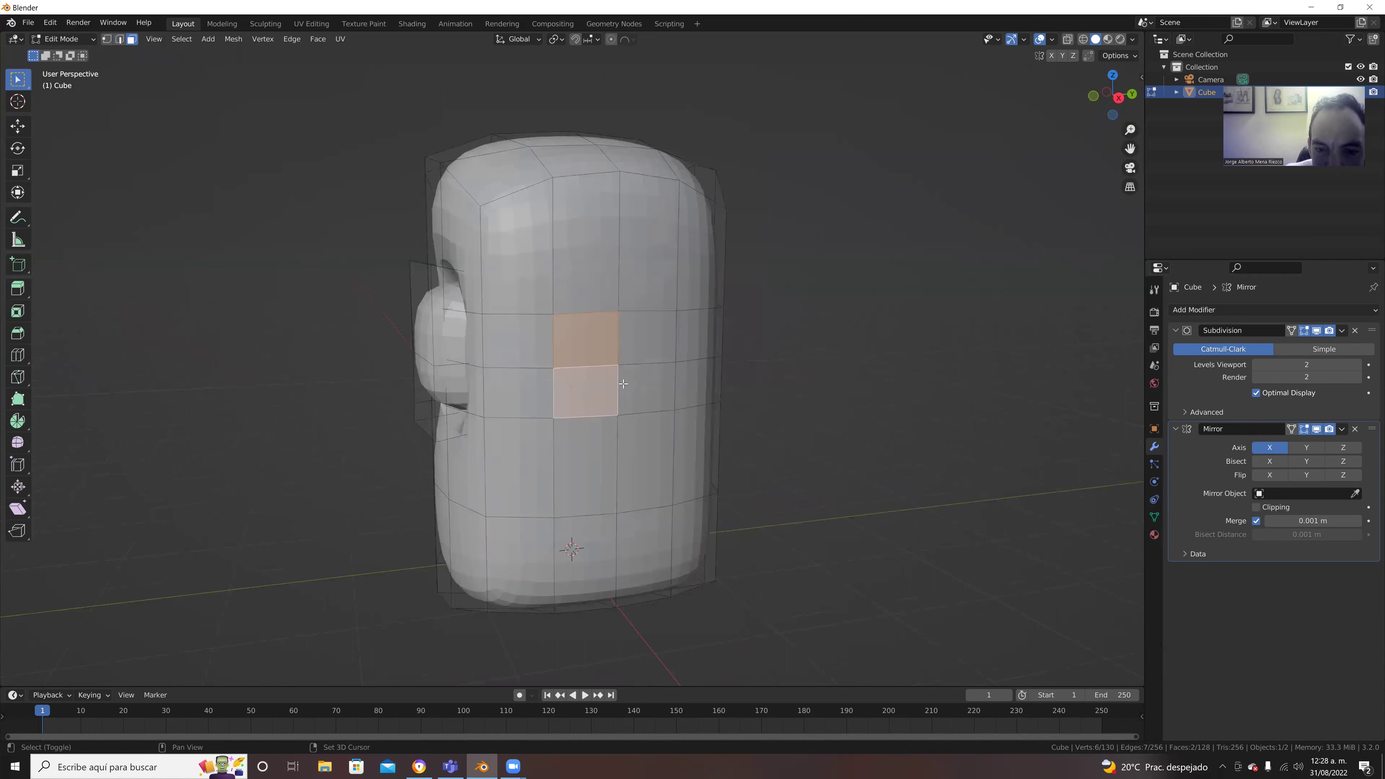
shift+click(646, 388)
shift+click(646, 338)
mouse_move(537, 413)
middle_down()
mouse_move(582, 358)
mouse_move(676, 388)
middle_up()
click(583, 357)
click(22, 293)
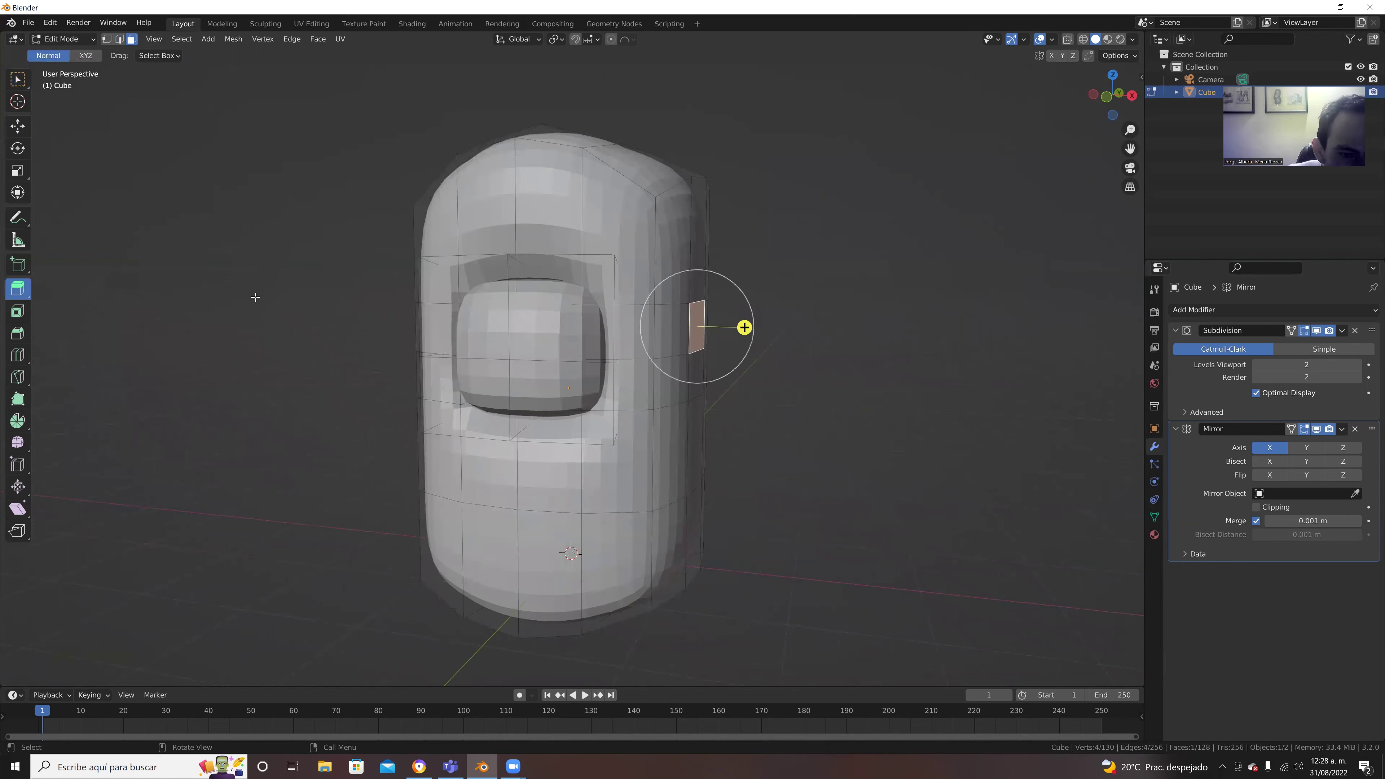
click(1106, 97)
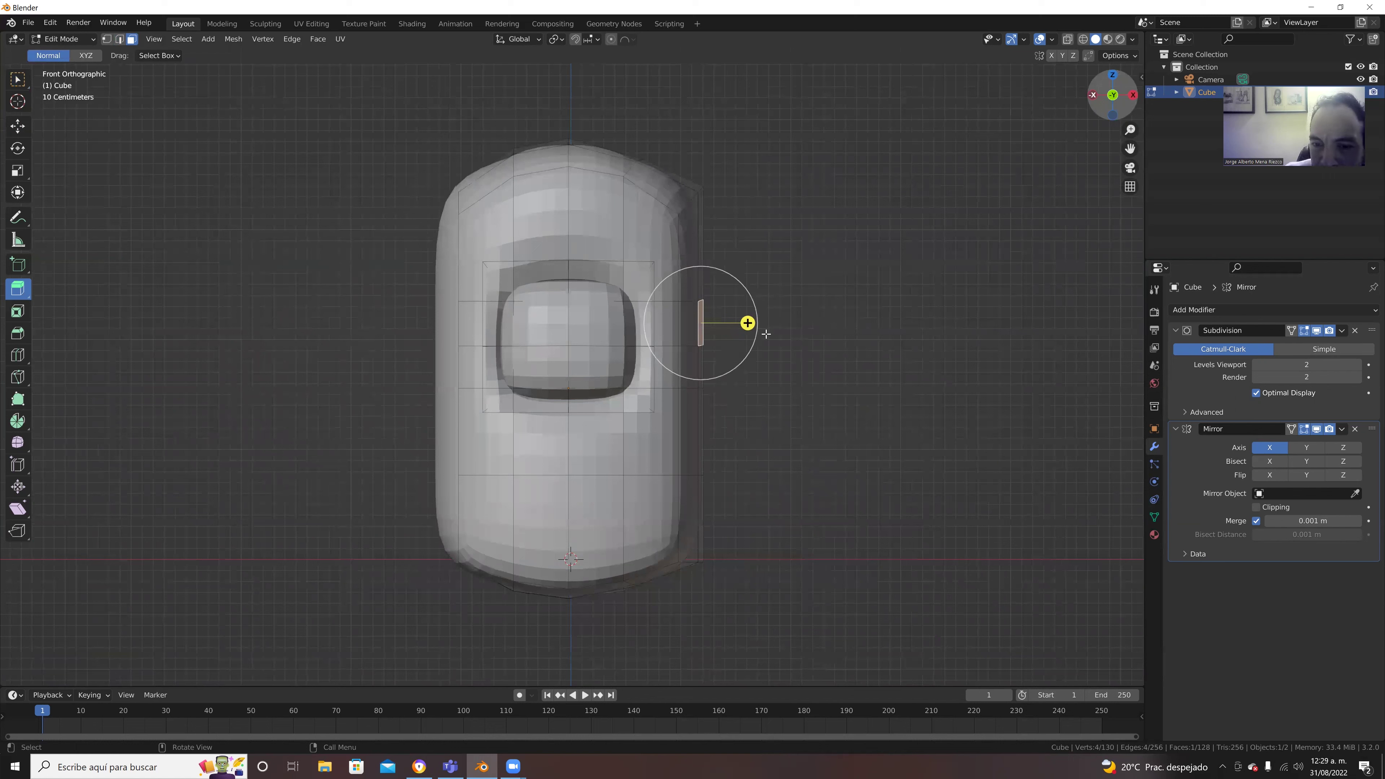
drag(747, 322, 963, 332)
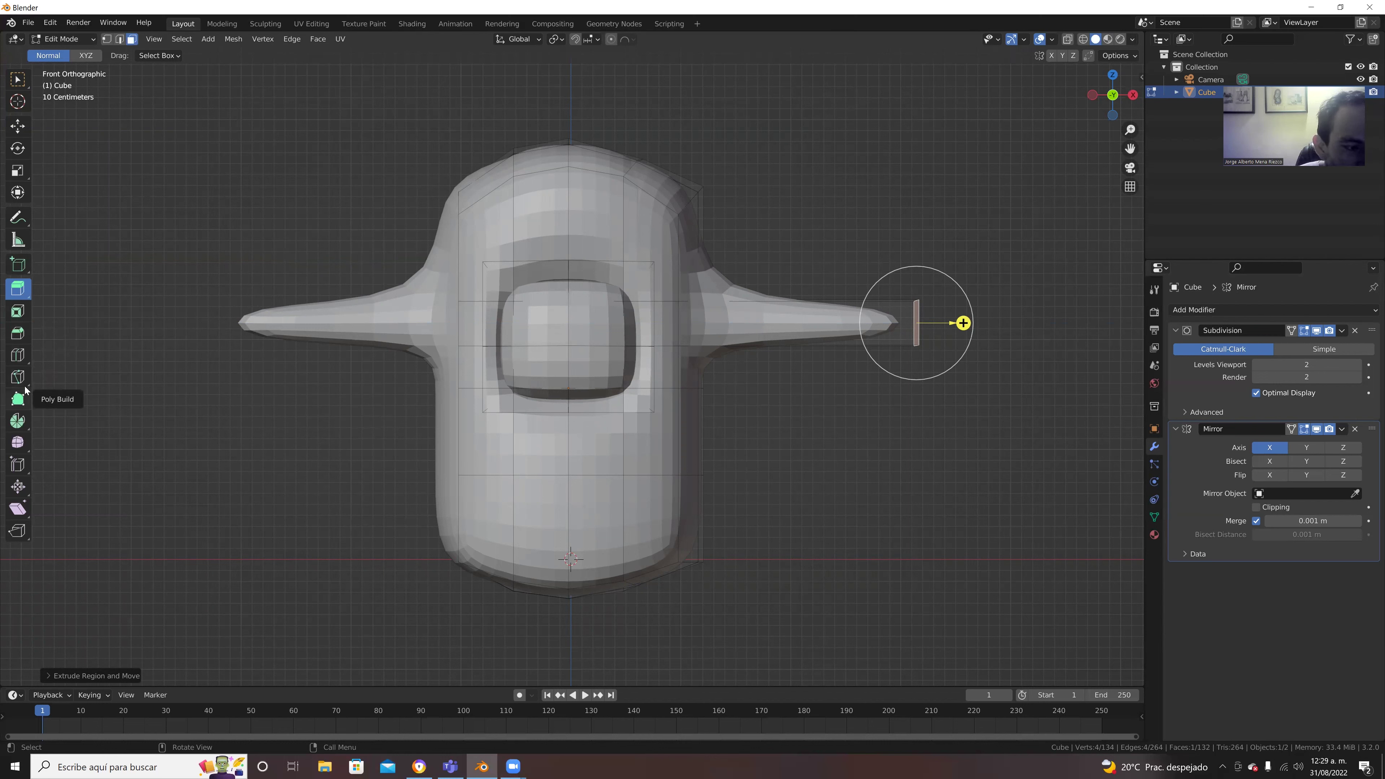
Step: Cut three edge loops along the right arm with Loop Cut set to 3 cuts
click(17, 360)
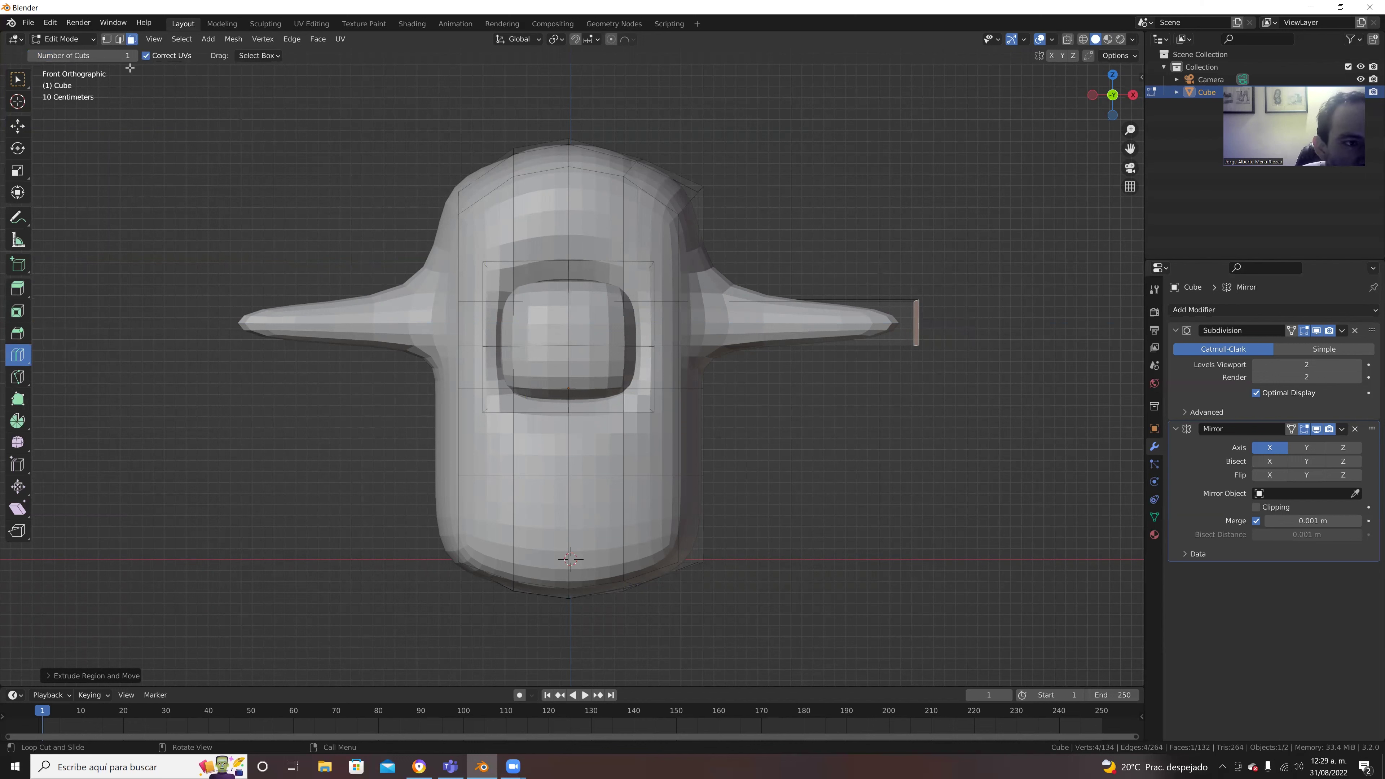
click(118, 56)
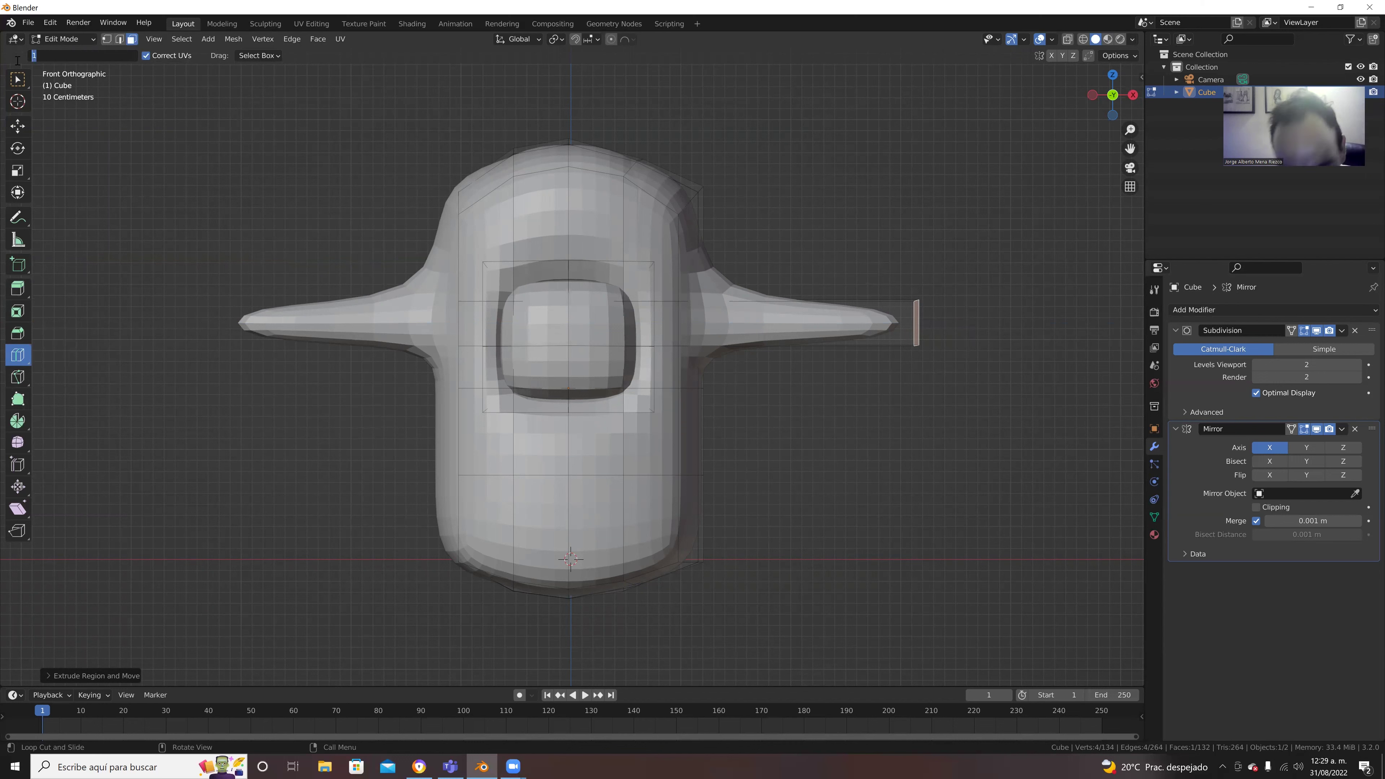
text(3)
key(Return)
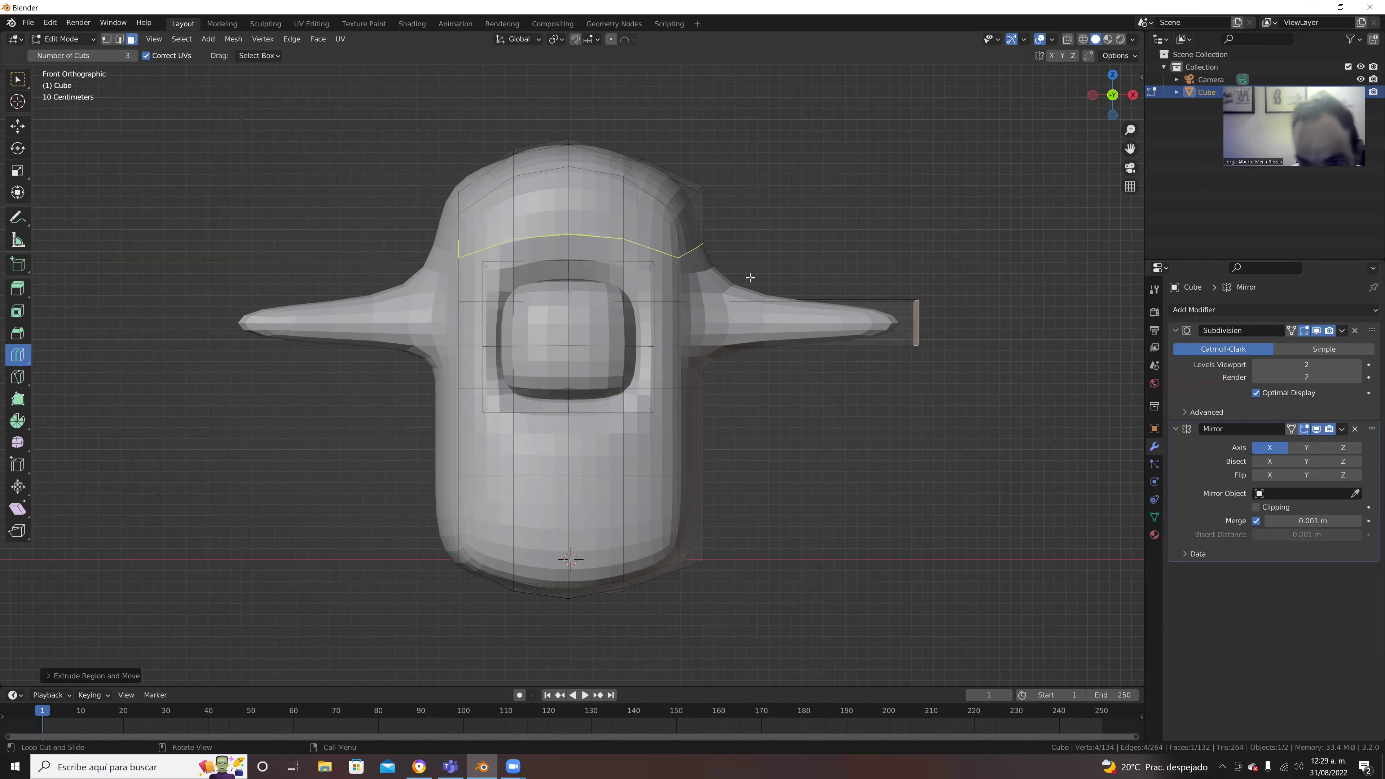
drag(810, 307, 811, 305)
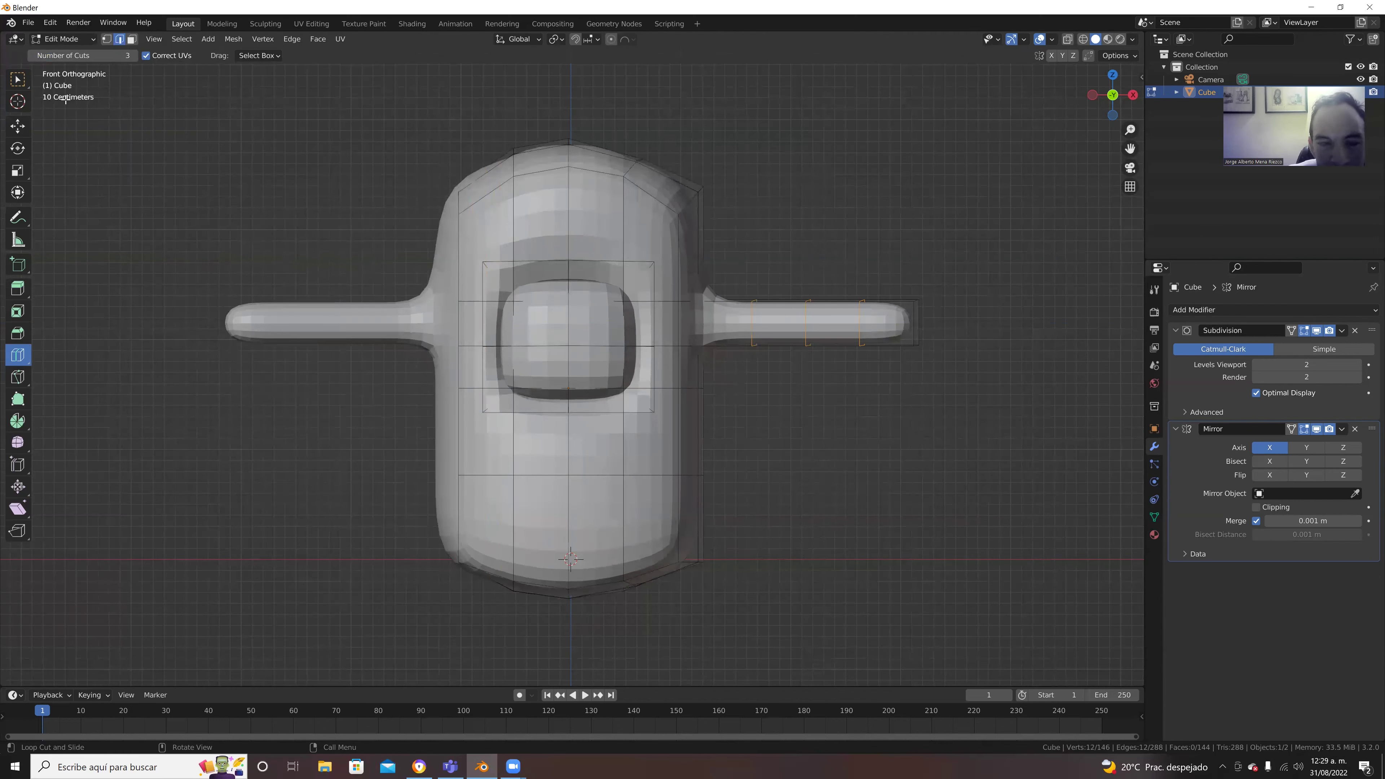
Step: Clear the selection and pick edge loops on the right arm
click(15, 86)
key(alt+a)
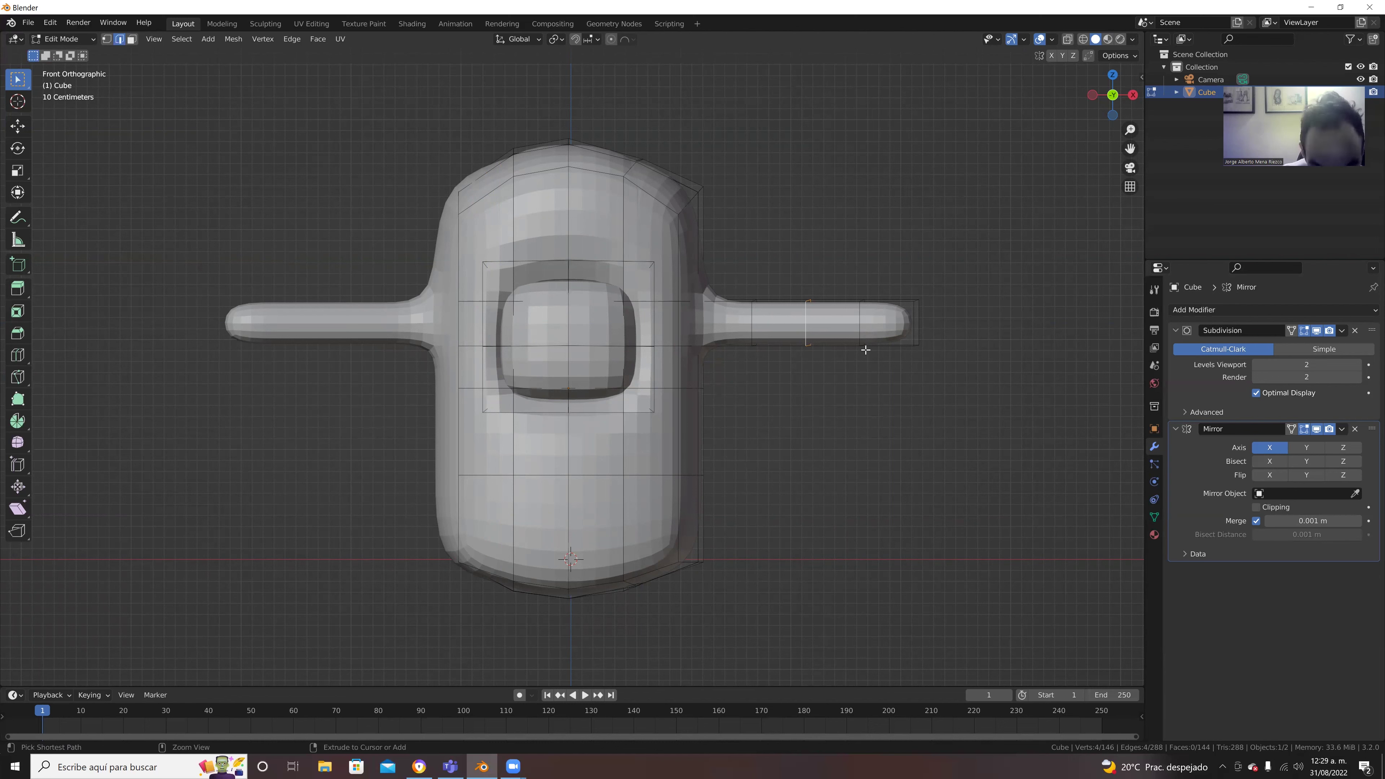
alt+shift+click(860, 330)
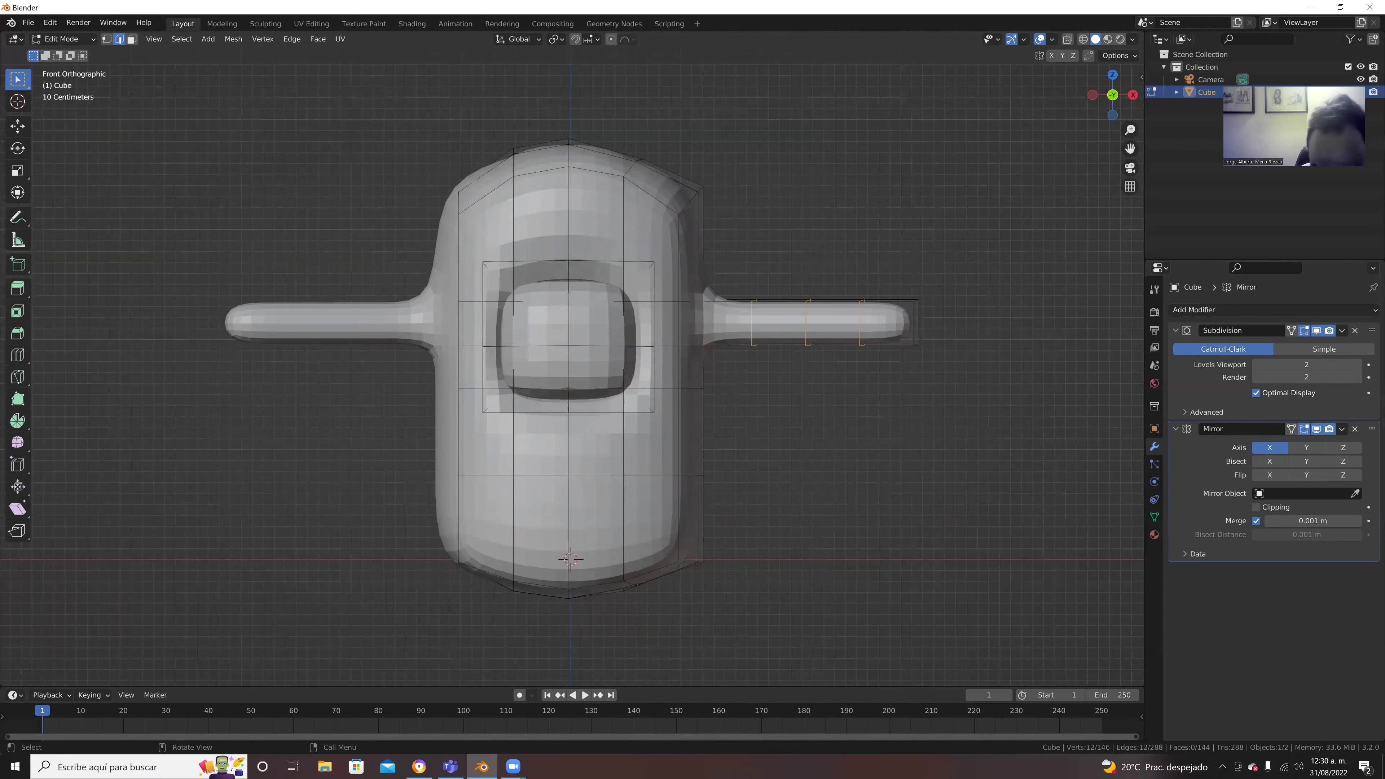
Step: Scale up several right-arm edge loops, including the ring near its end, to bulge the arm
key(s)
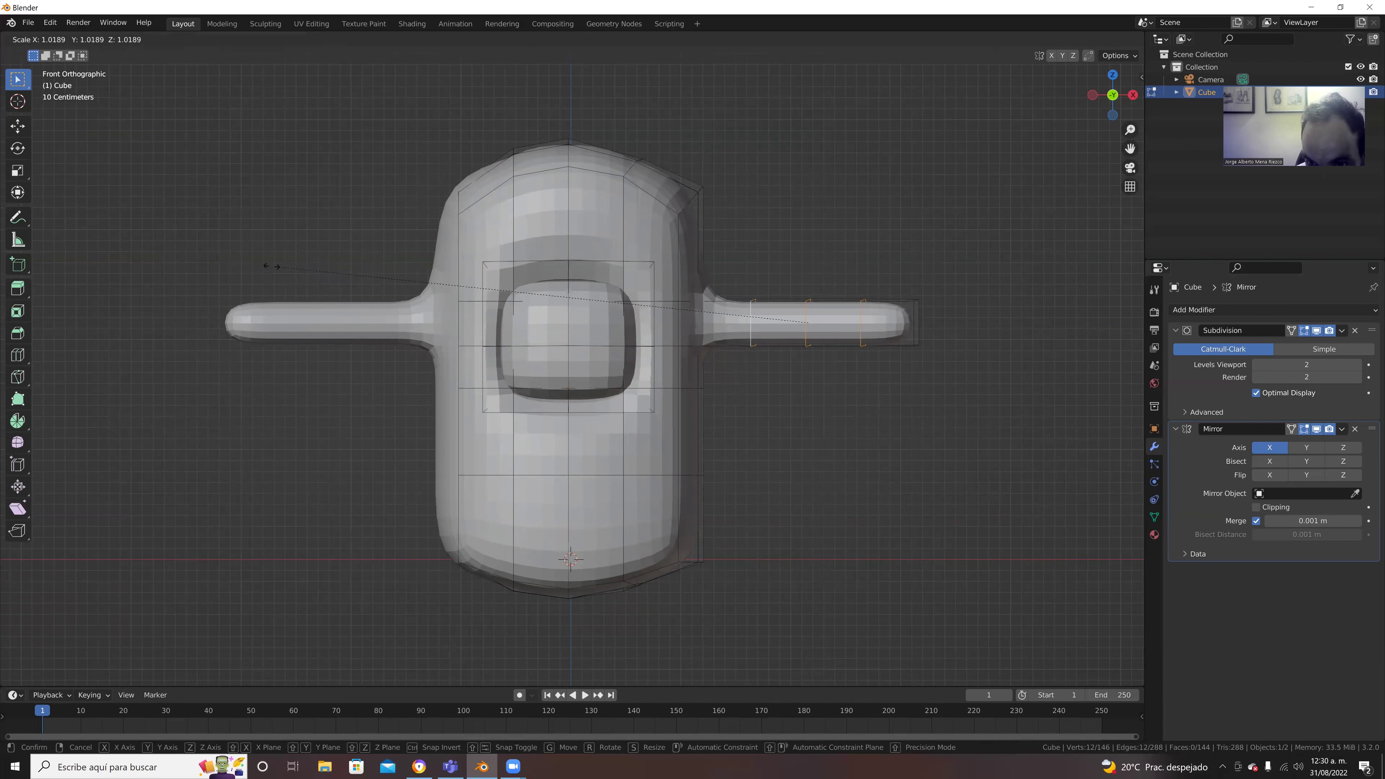
click(281, 265)
click(816, 351)
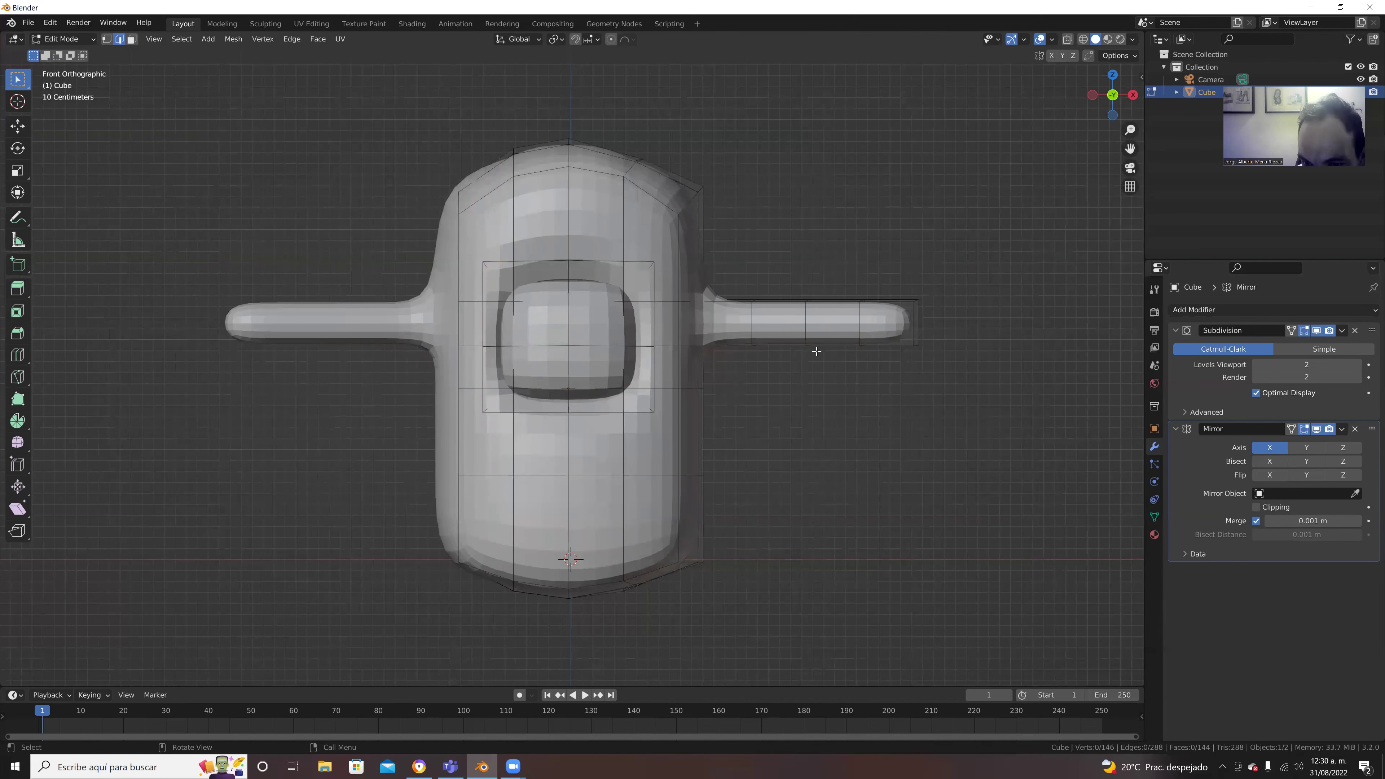
click(804, 339)
alt+click(804, 340)
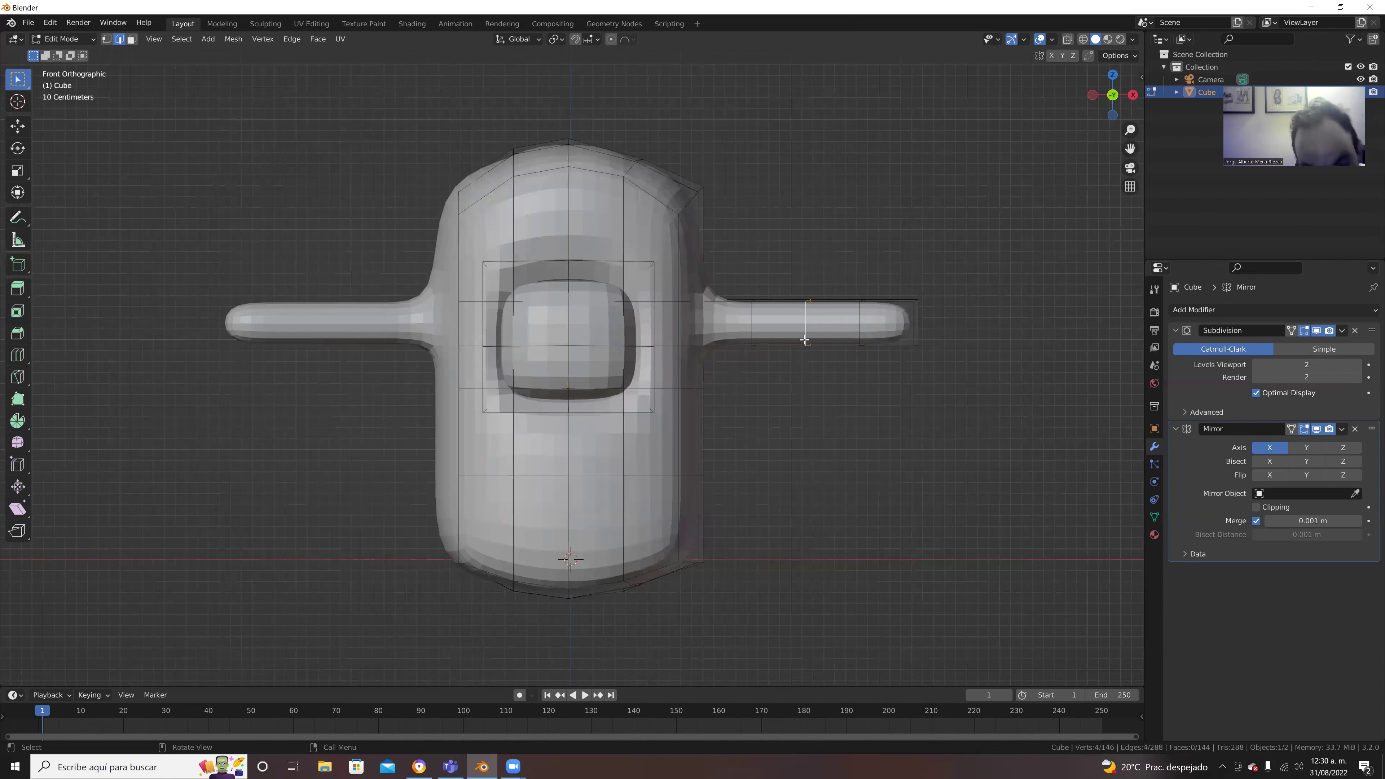
key(s)
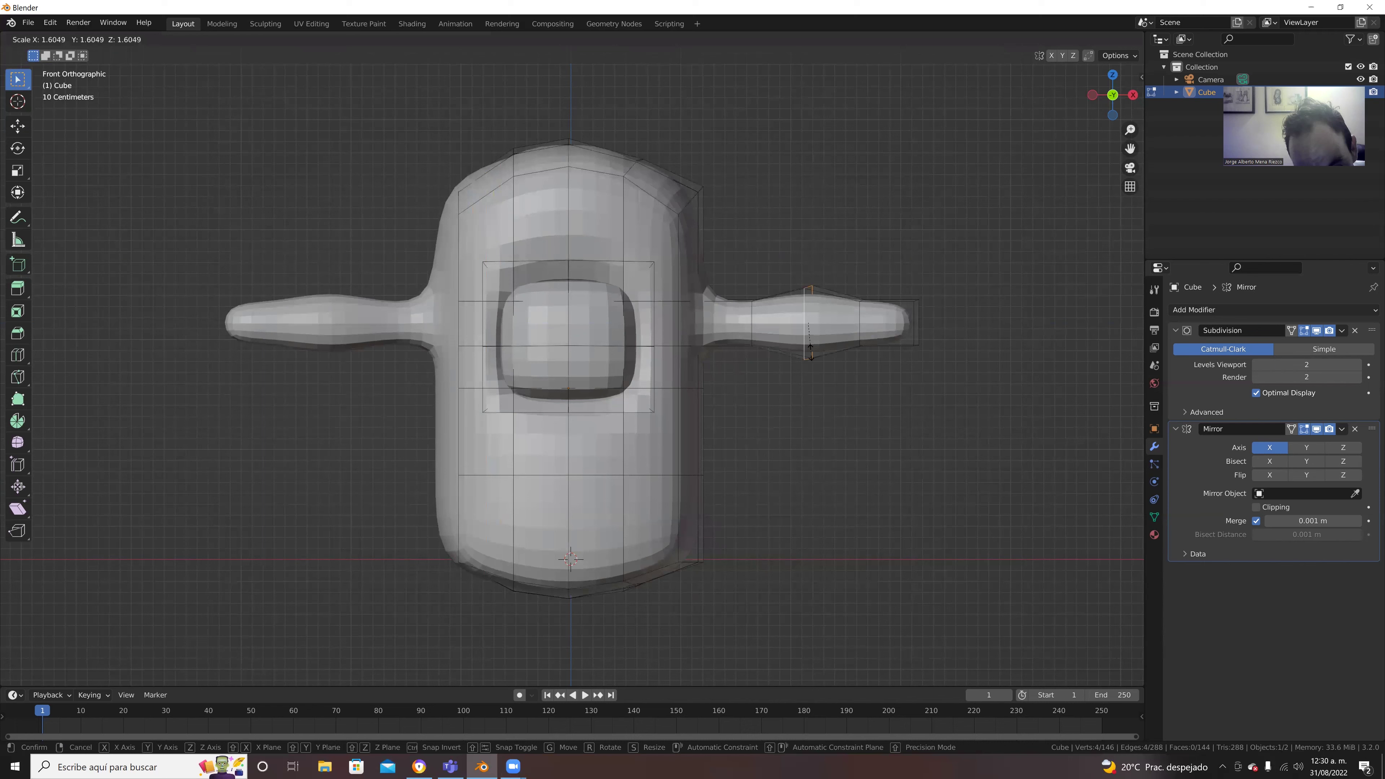
click(837, 340)
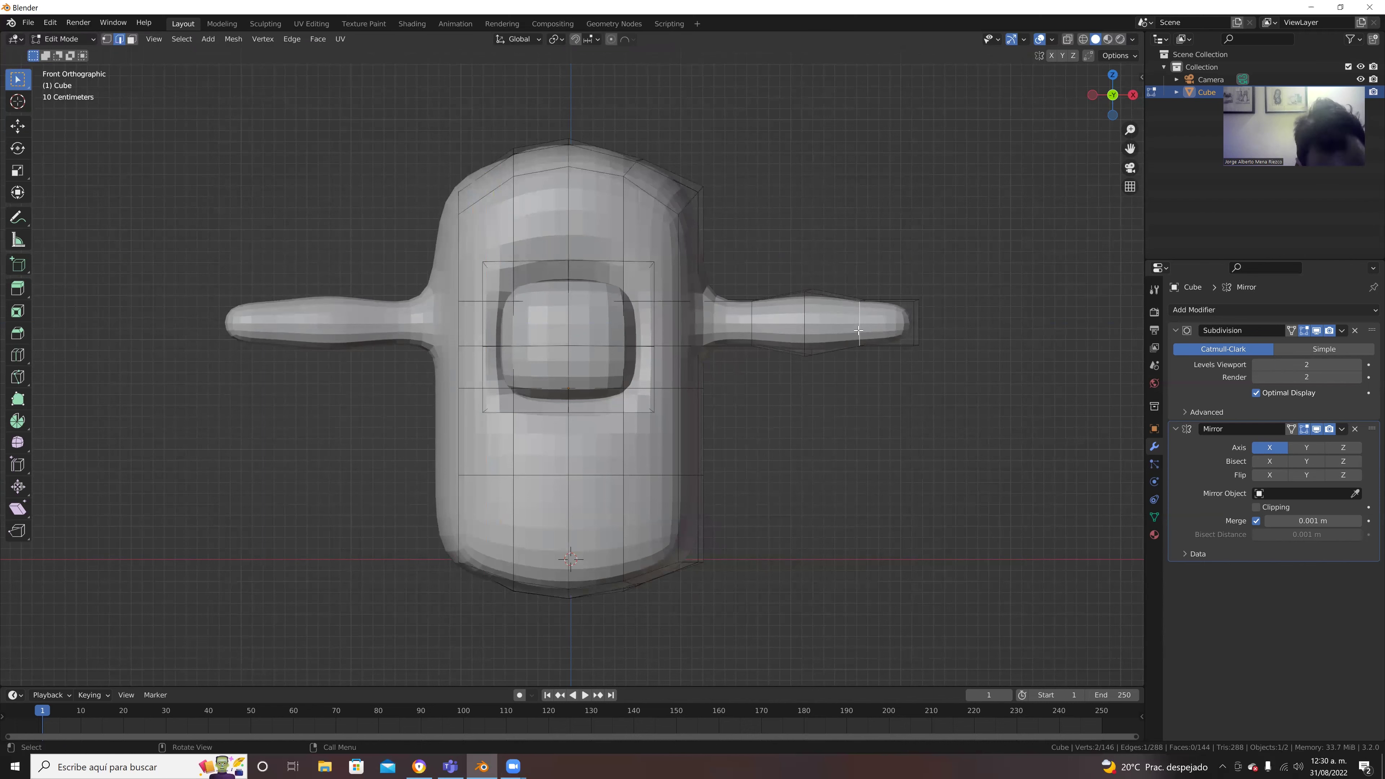
alt+click(858, 330)
key(s)
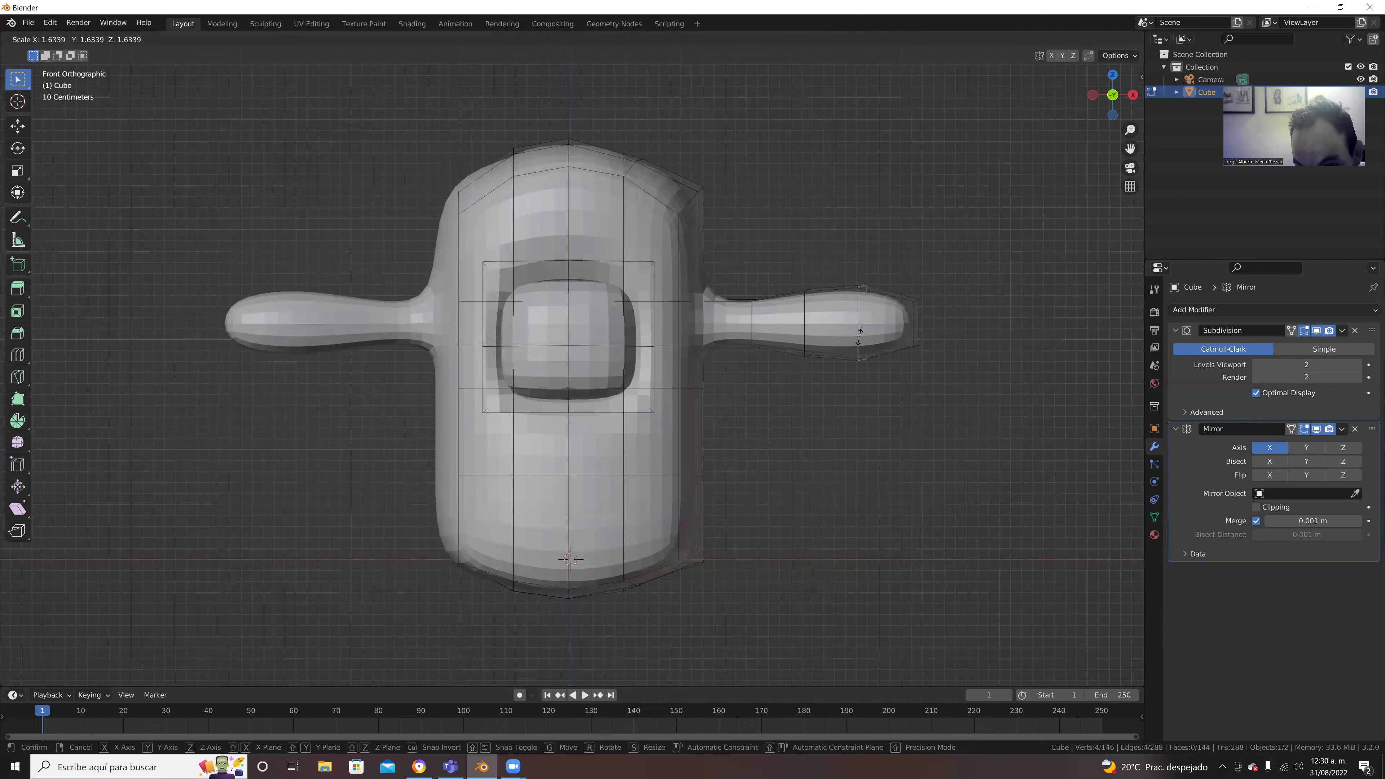
click(859, 337)
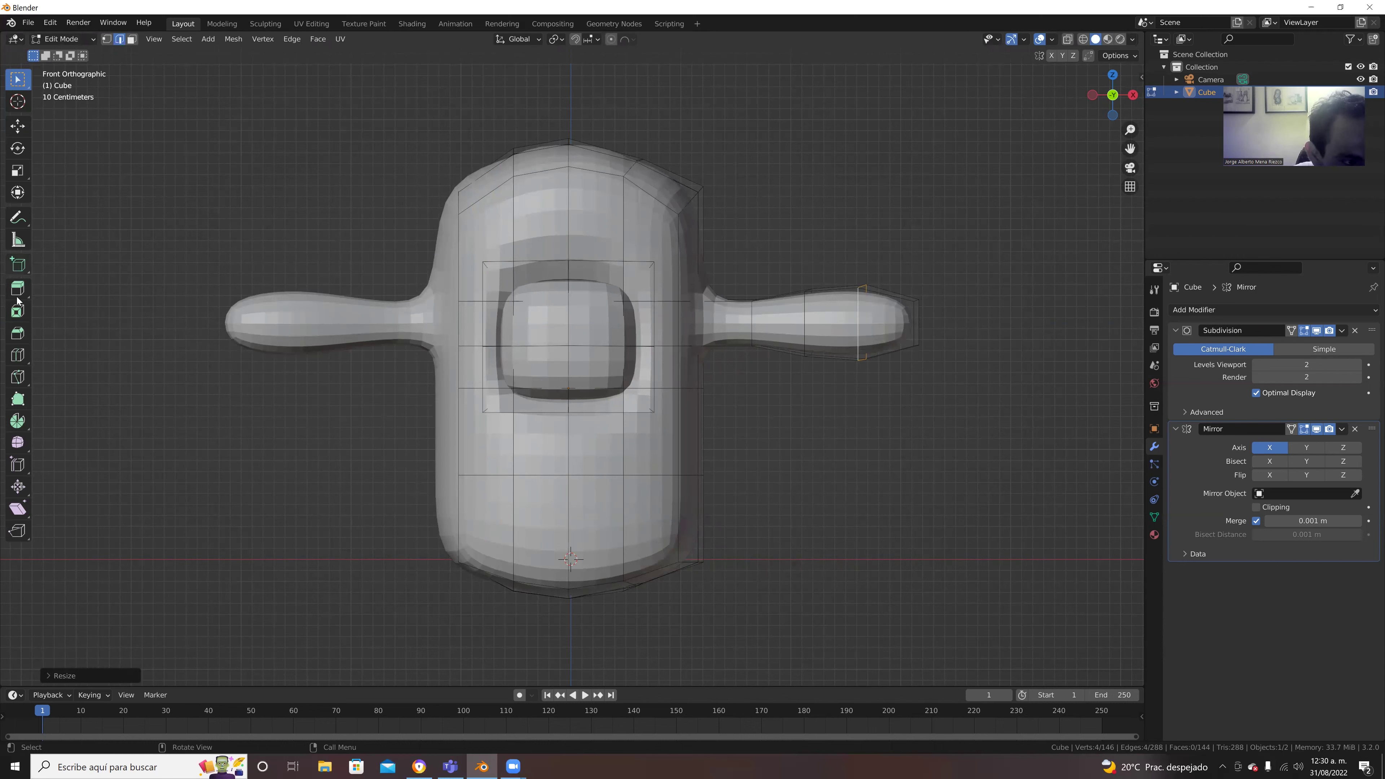
Step: Add a single edge loop near the right arm's base
click(18, 354)
click(82, 55)
text(3)
key(BackSpace)
text(1)
key(Return)
drag(717, 306, 711, 308)
middle_drag(949, 380, 546, 377)
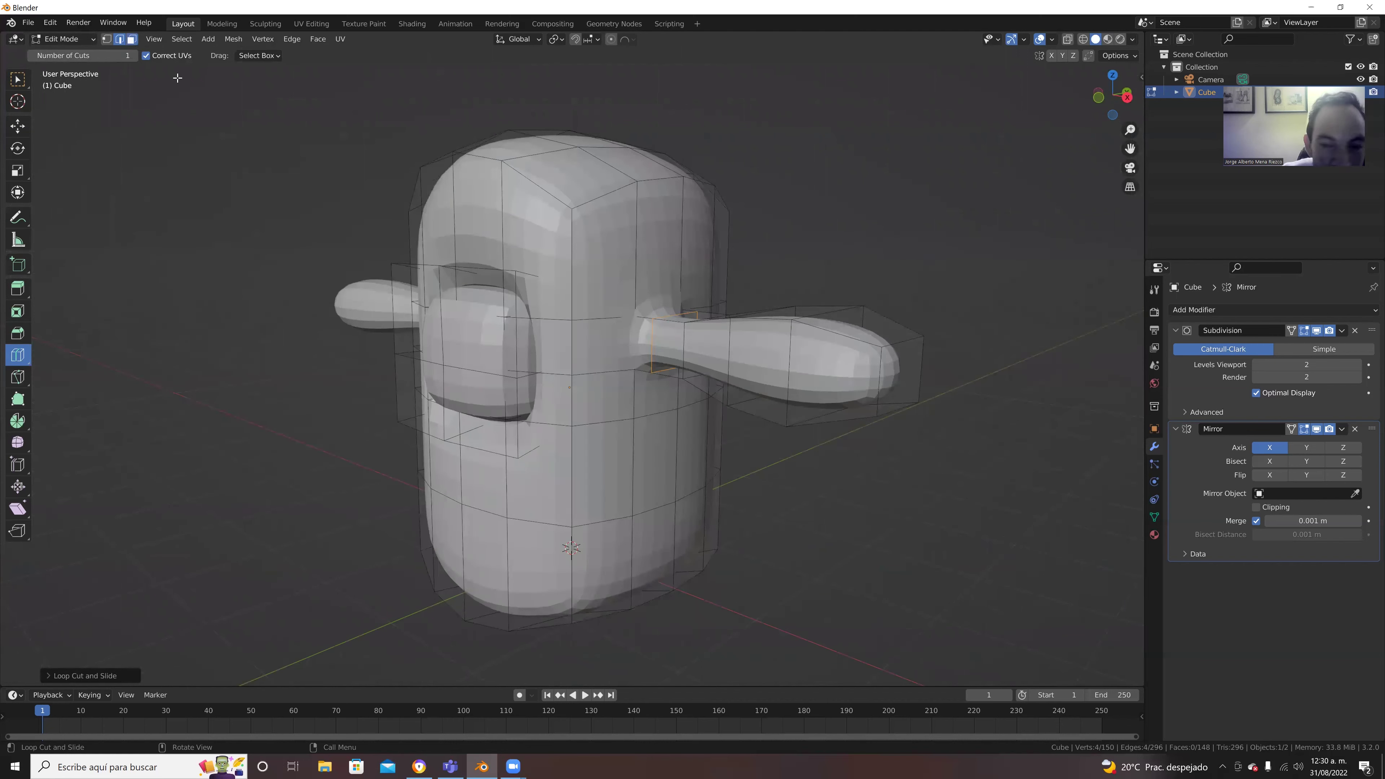
Step: Select four faces along the right arm in face select mode
click(131, 39)
click(17, 80)
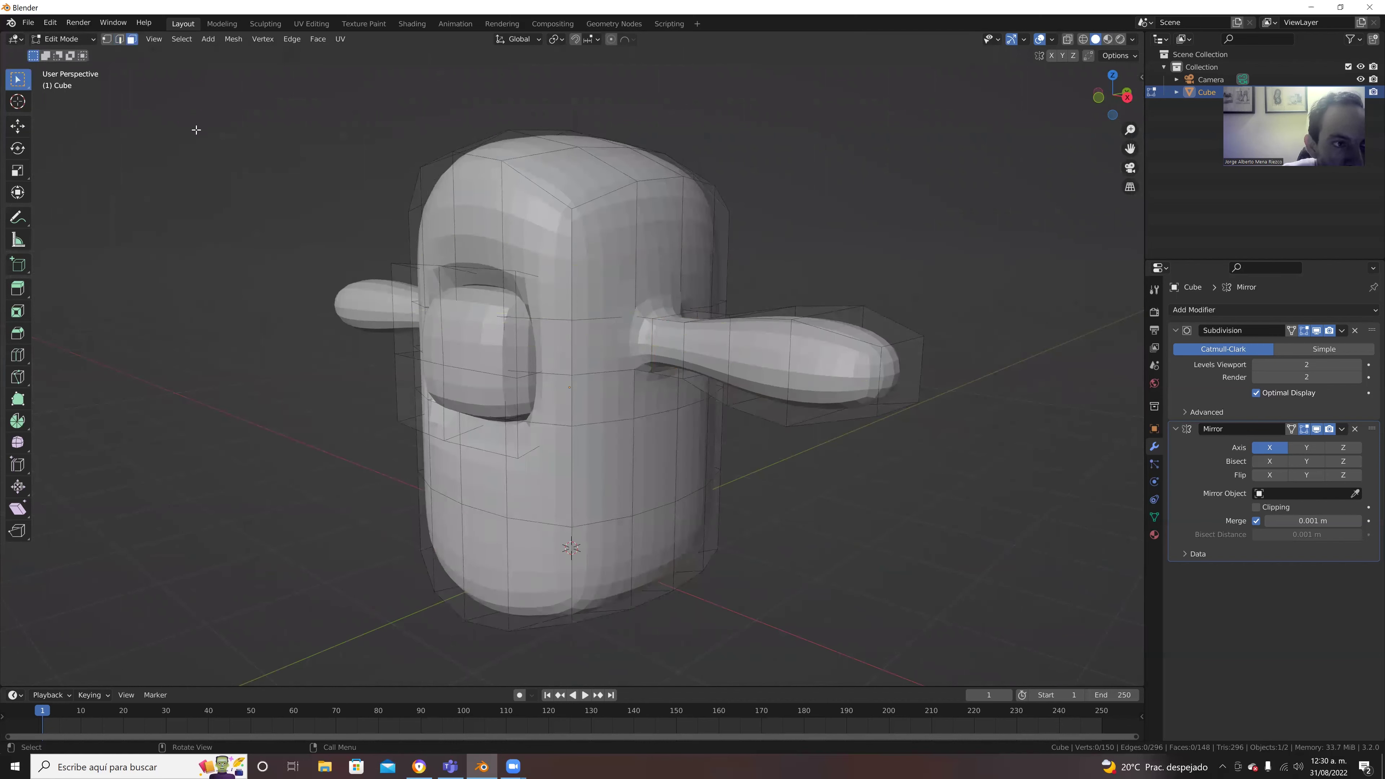
shift+click(700, 369)
shift+click(764, 371)
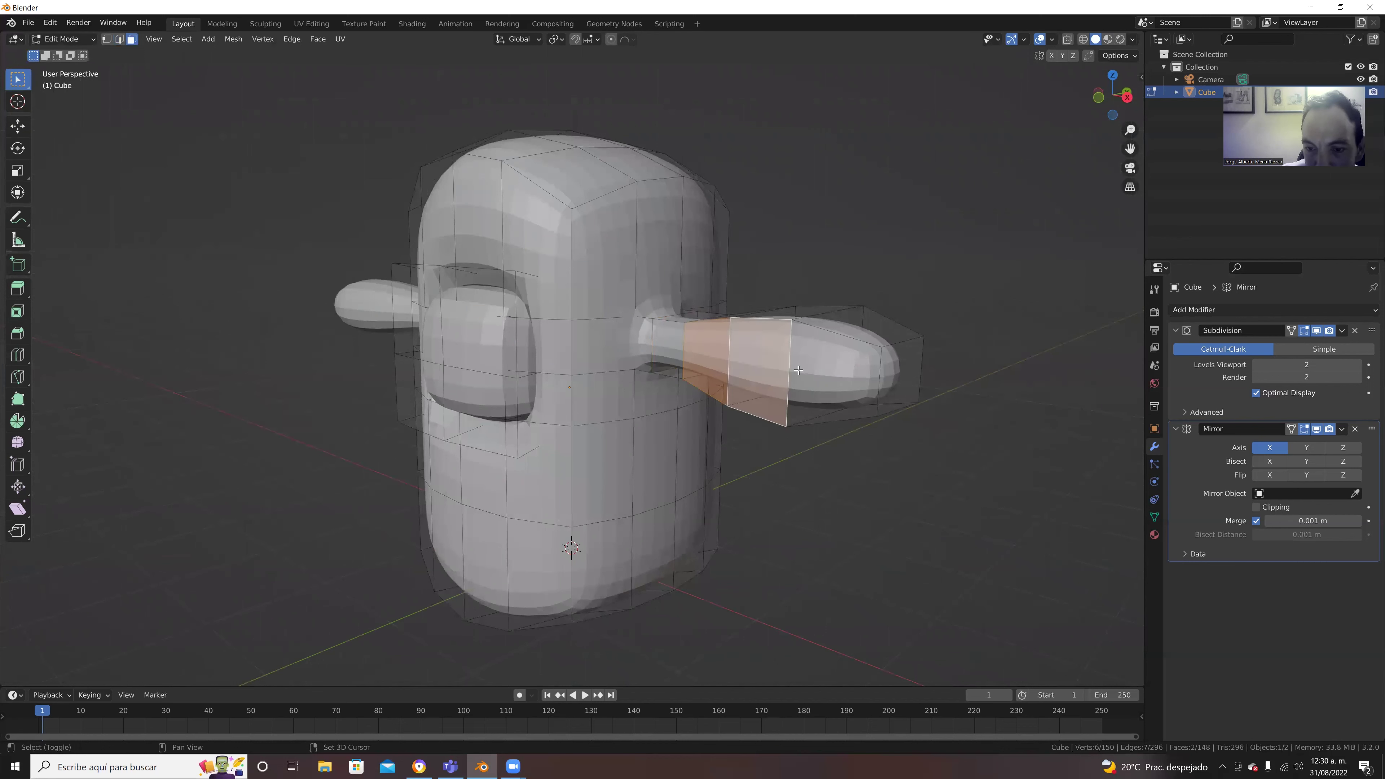
shift+click(821, 364)
shift+click(667, 349)
mouse_move(810, 436)
middle_down()
mouse_move(740, 426)
mouse_move(564, 353)
middle_up()
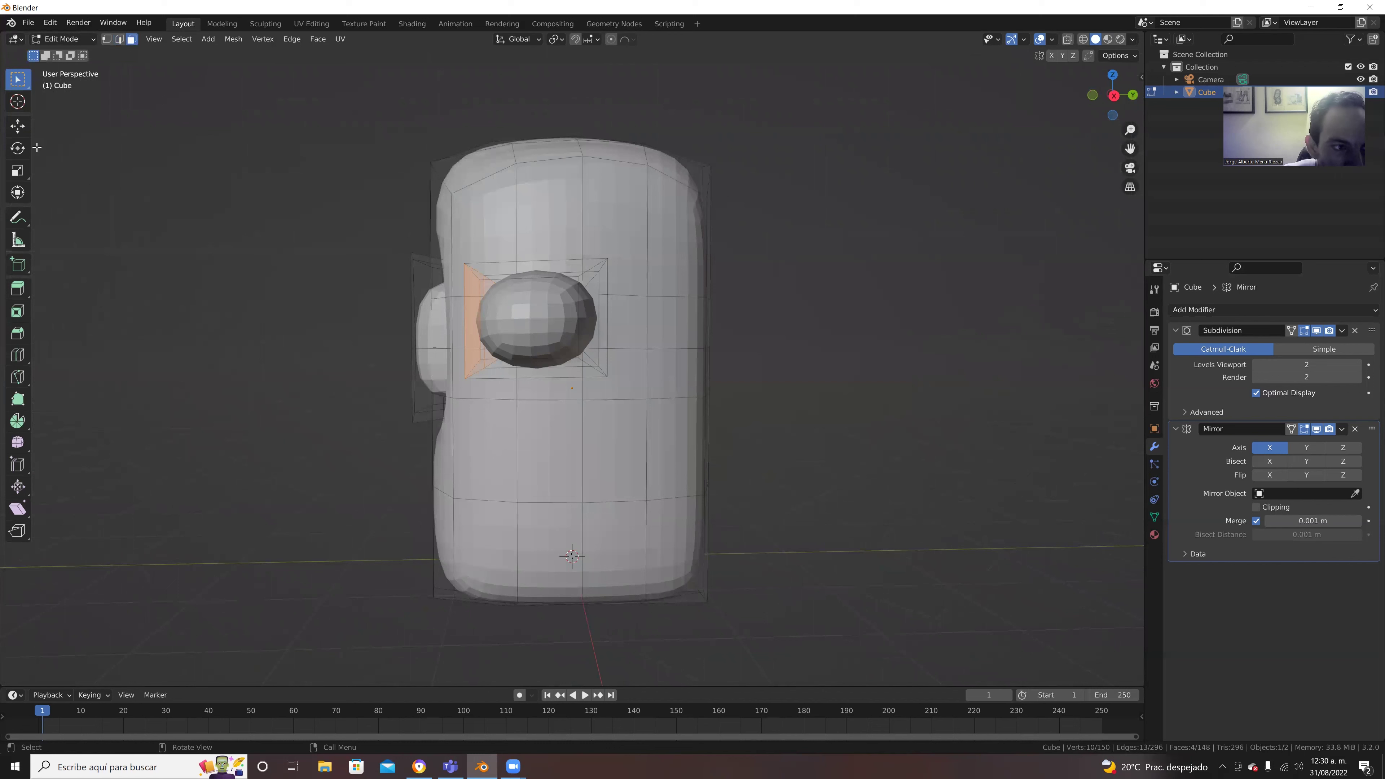
Step: Push the selected arm faces outward along X by about 0.08 m
click(12, 131)
drag(543, 322, 666, 342)
key(alt+a)
middle_drag(691, 365, 729, 372)
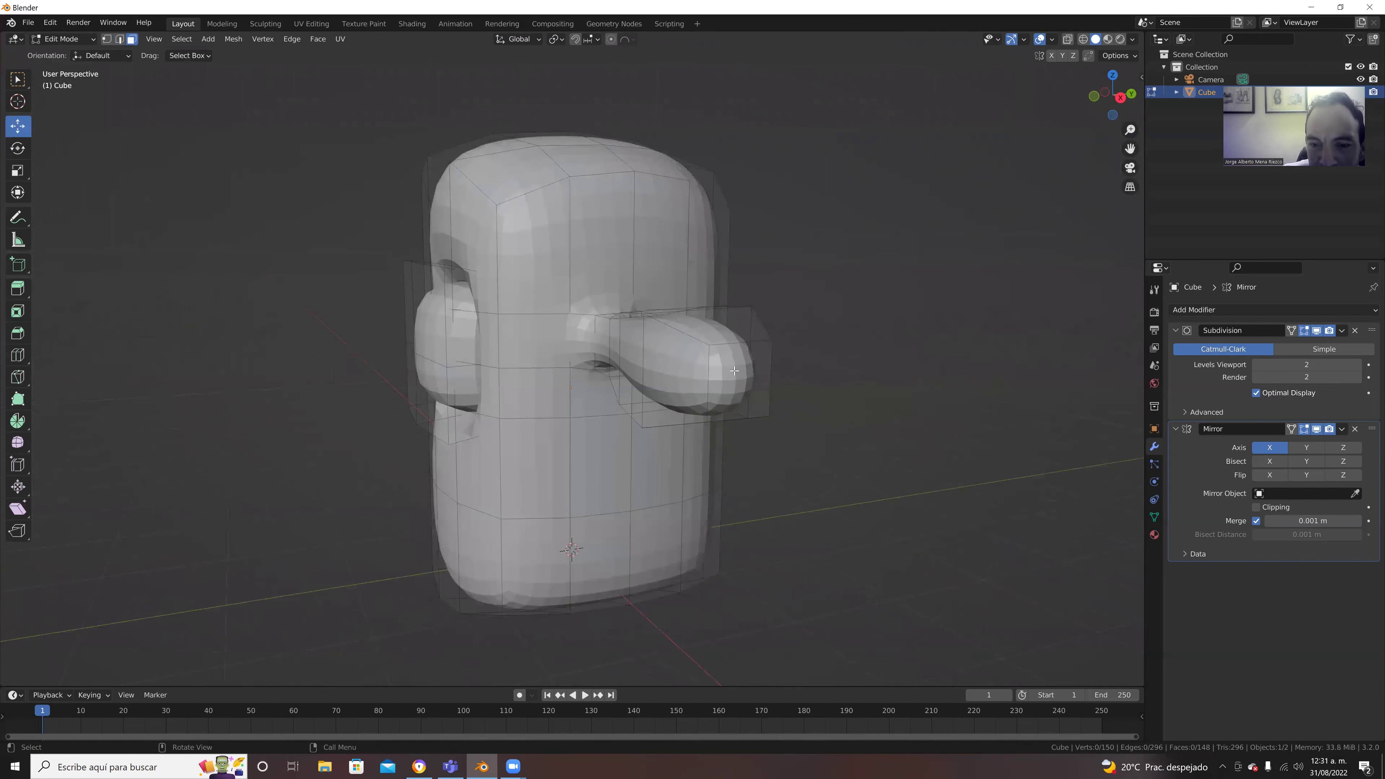
click(730, 372)
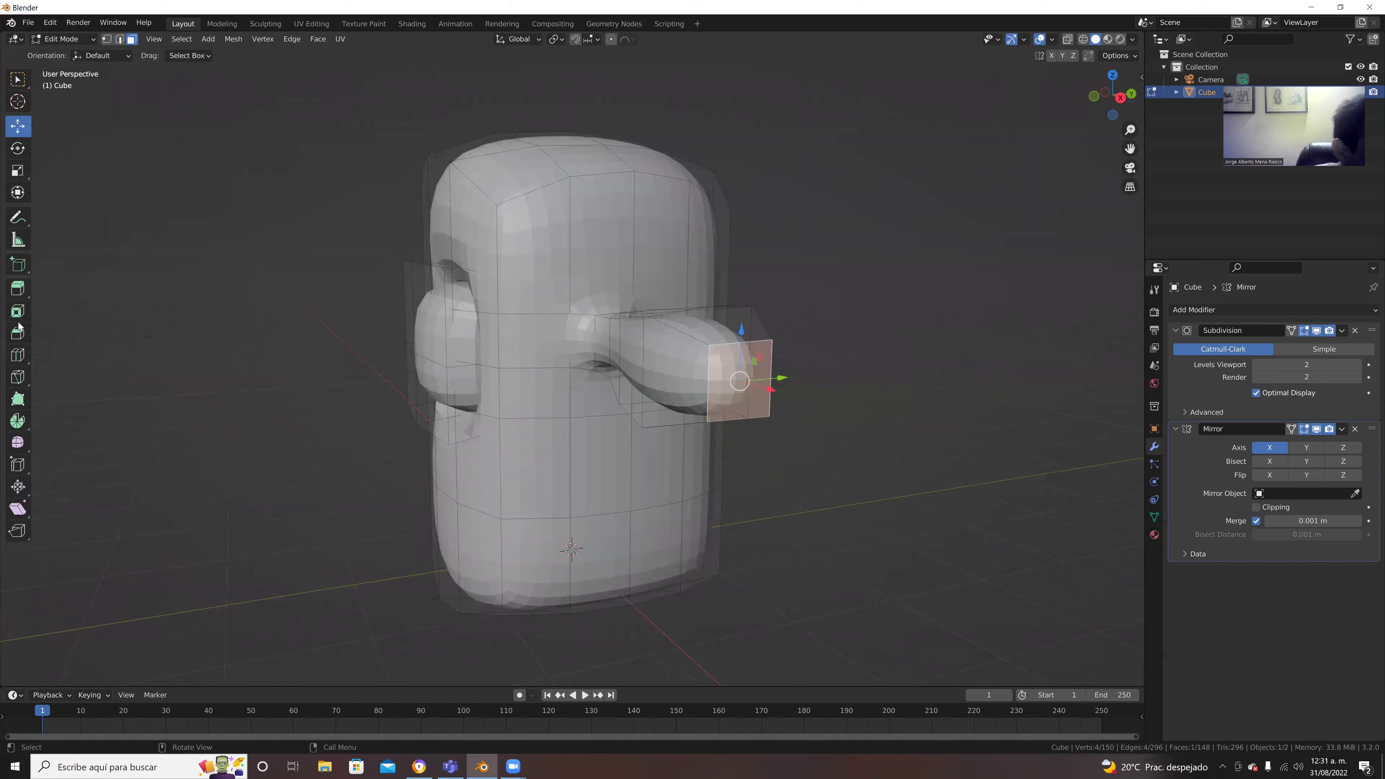
Step: Cut two vertical edge loops down the body
click(22, 357)
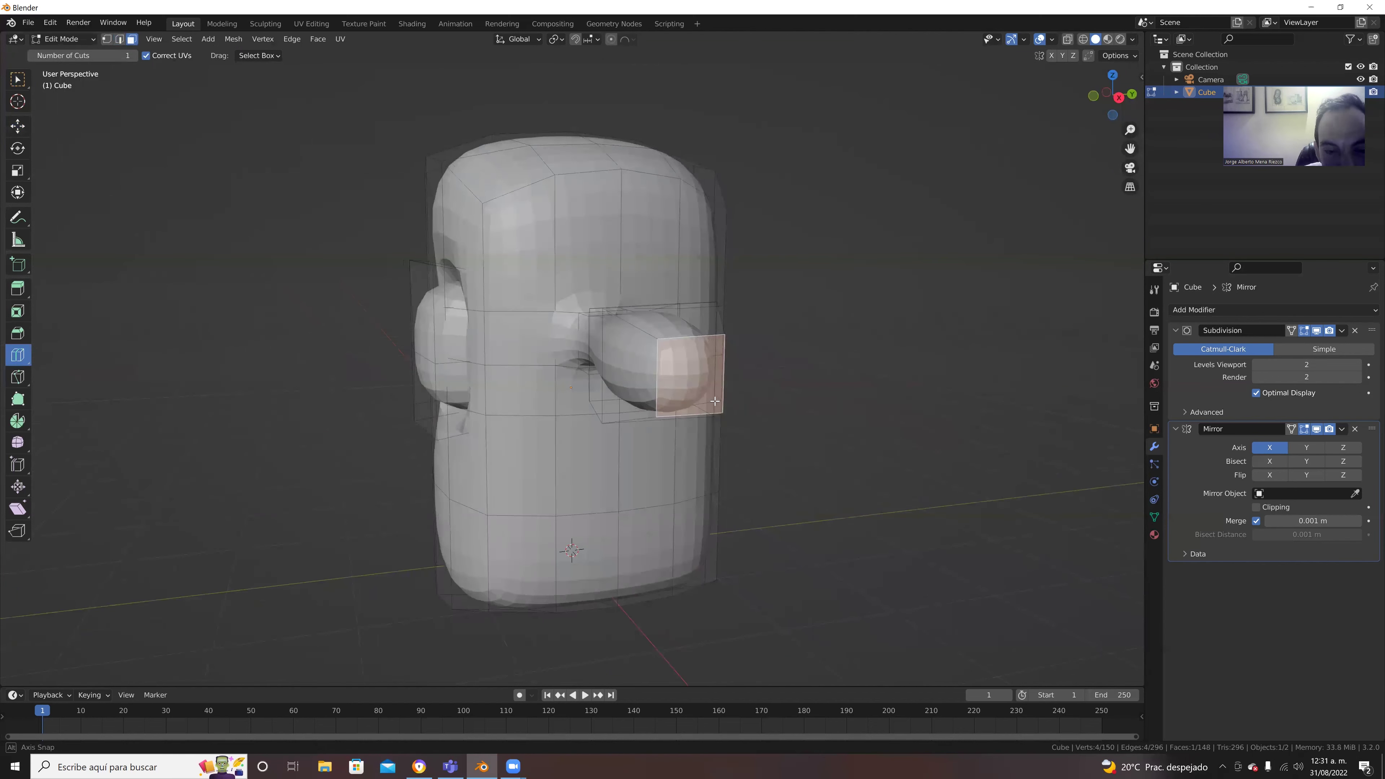
middle_drag(809, 421, 483, 333)
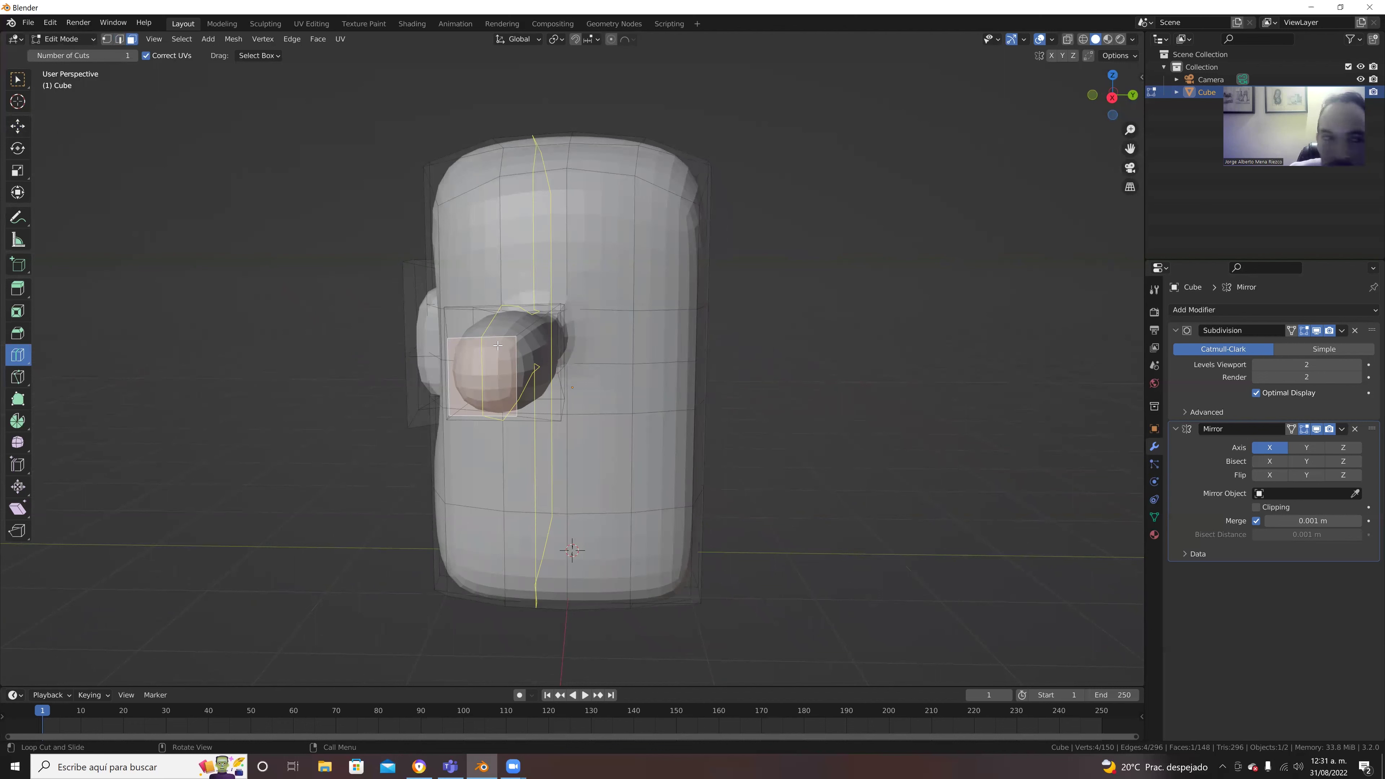
click(49, 57)
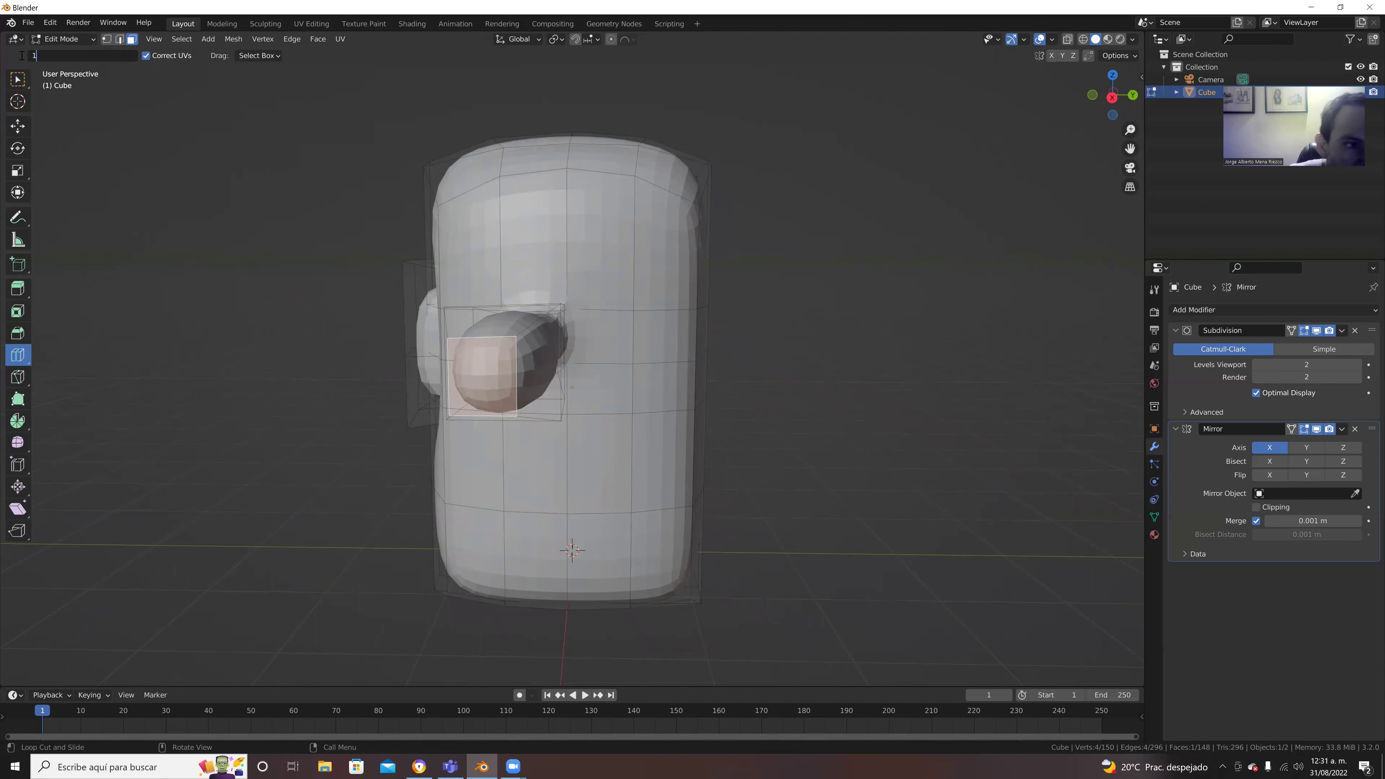
text(2)
key(Return)
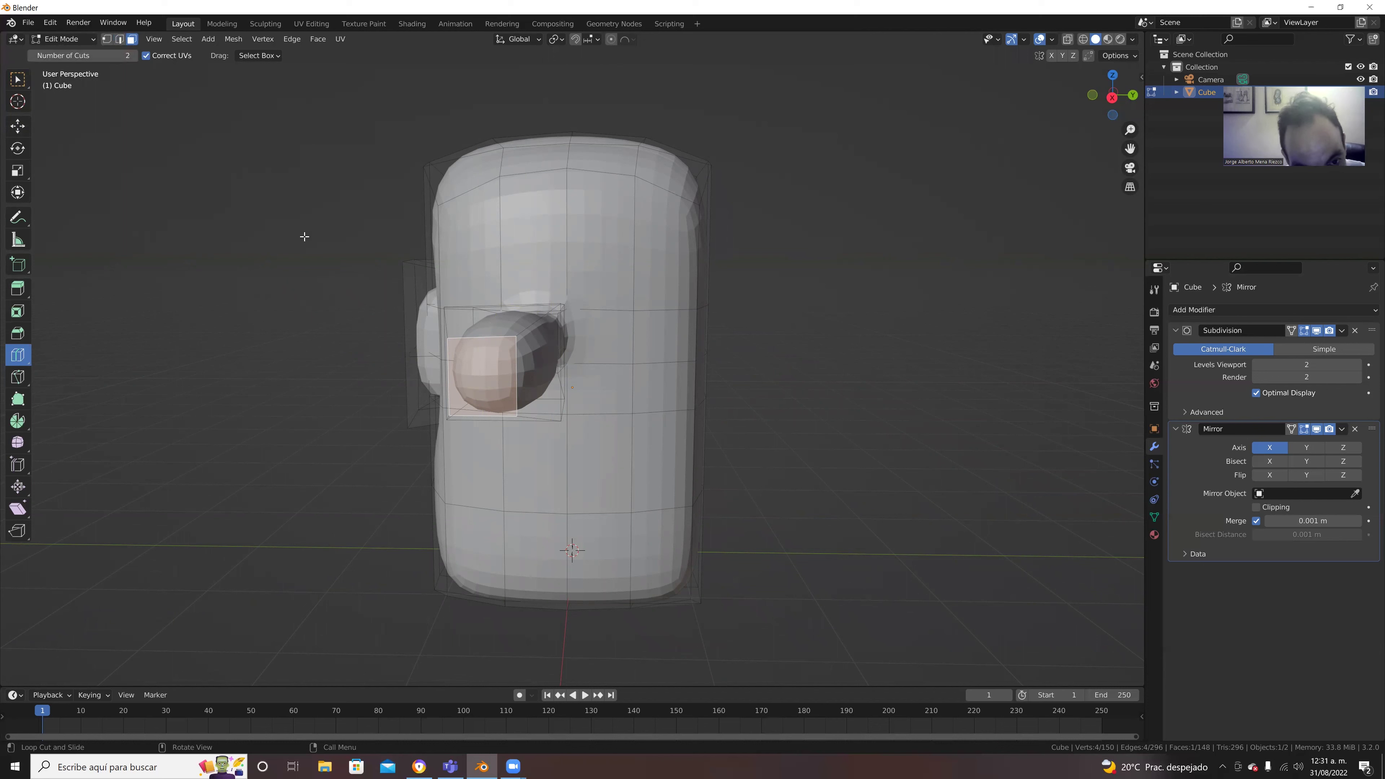
click(491, 345)
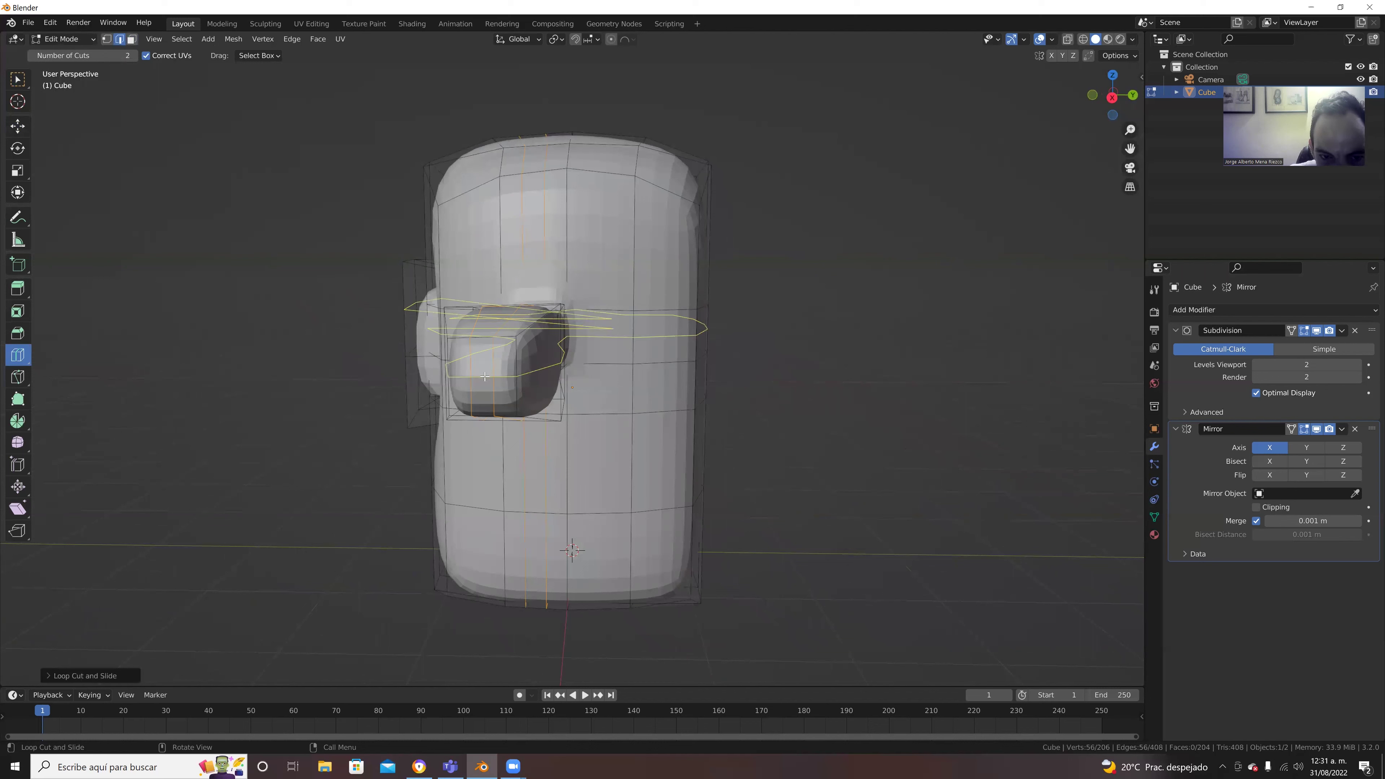
middle_drag(484, 376, 414, 371)
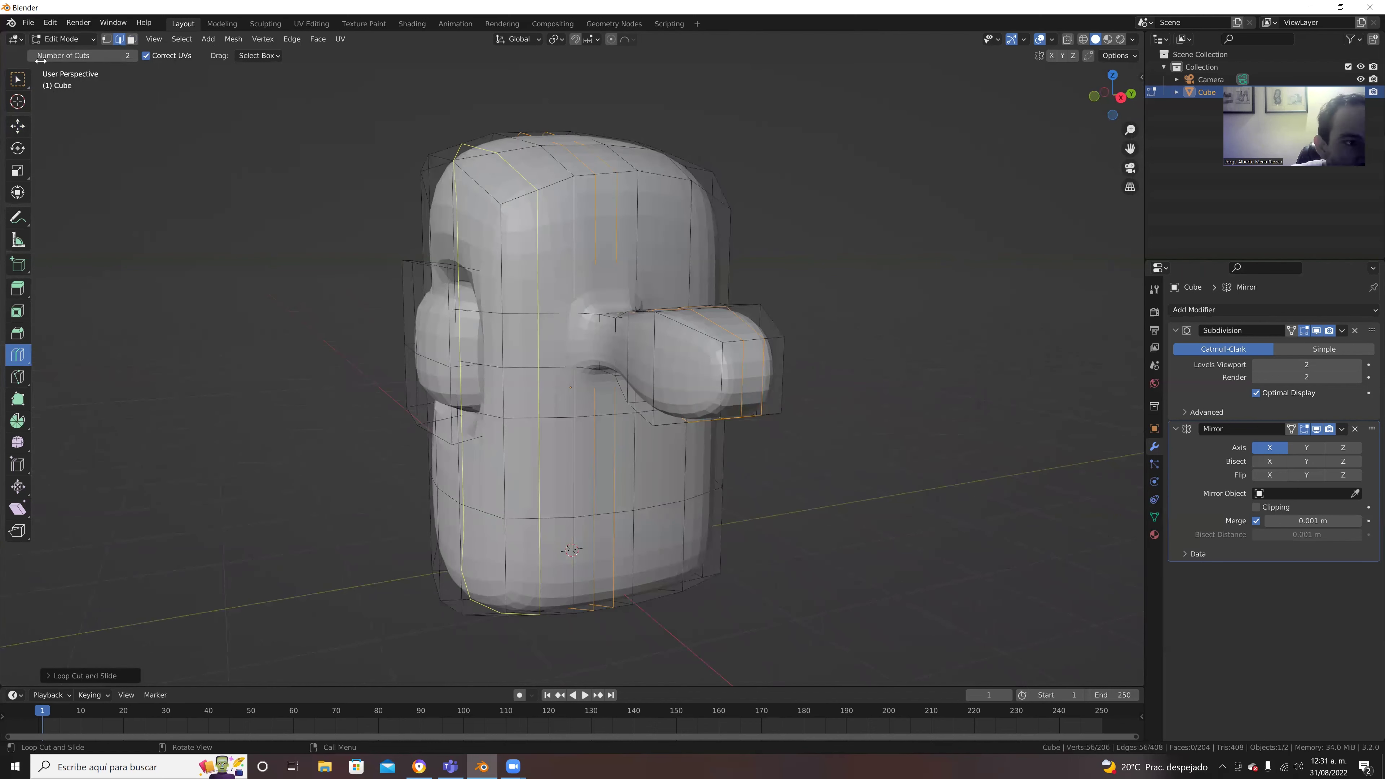
click(17, 79)
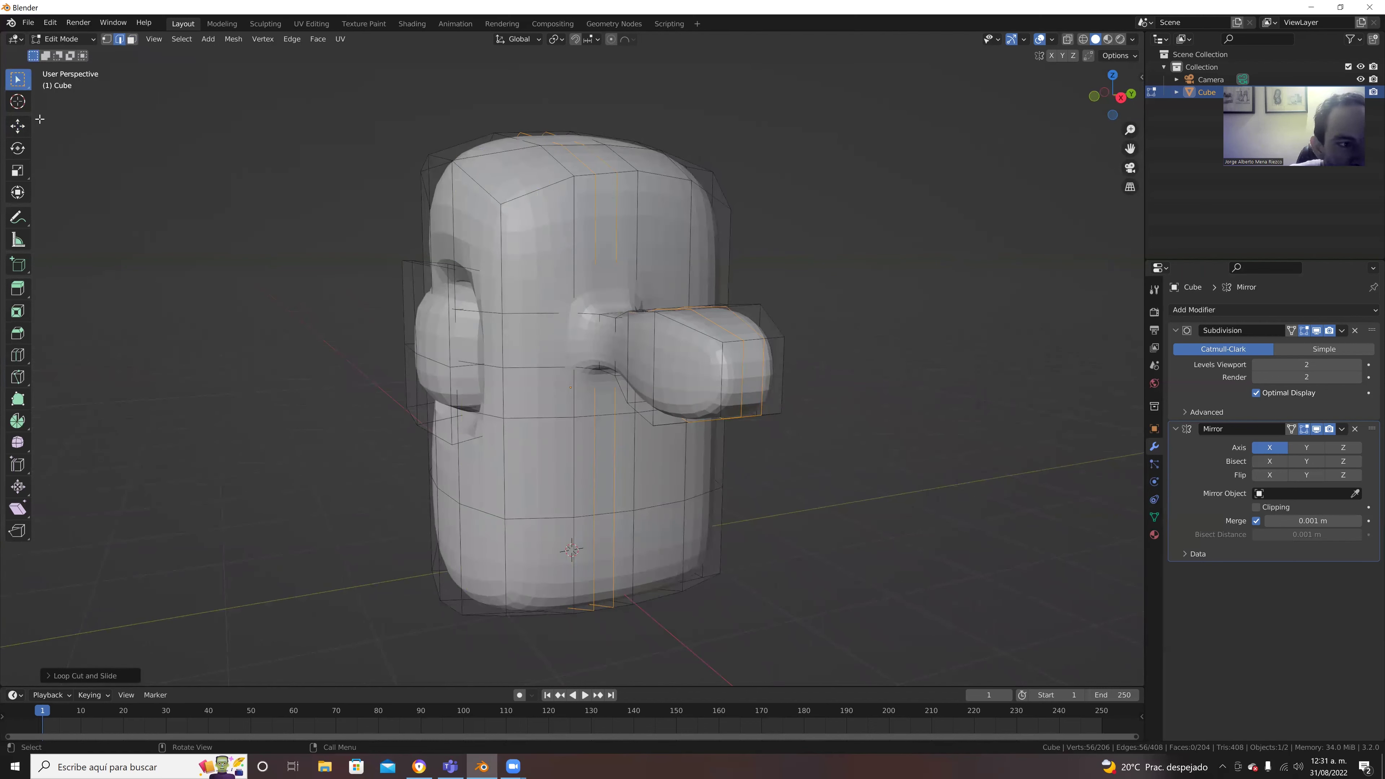
Step: Add one edge loop near the right arm's end and shrink it twice into a wrist
click(18, 355)
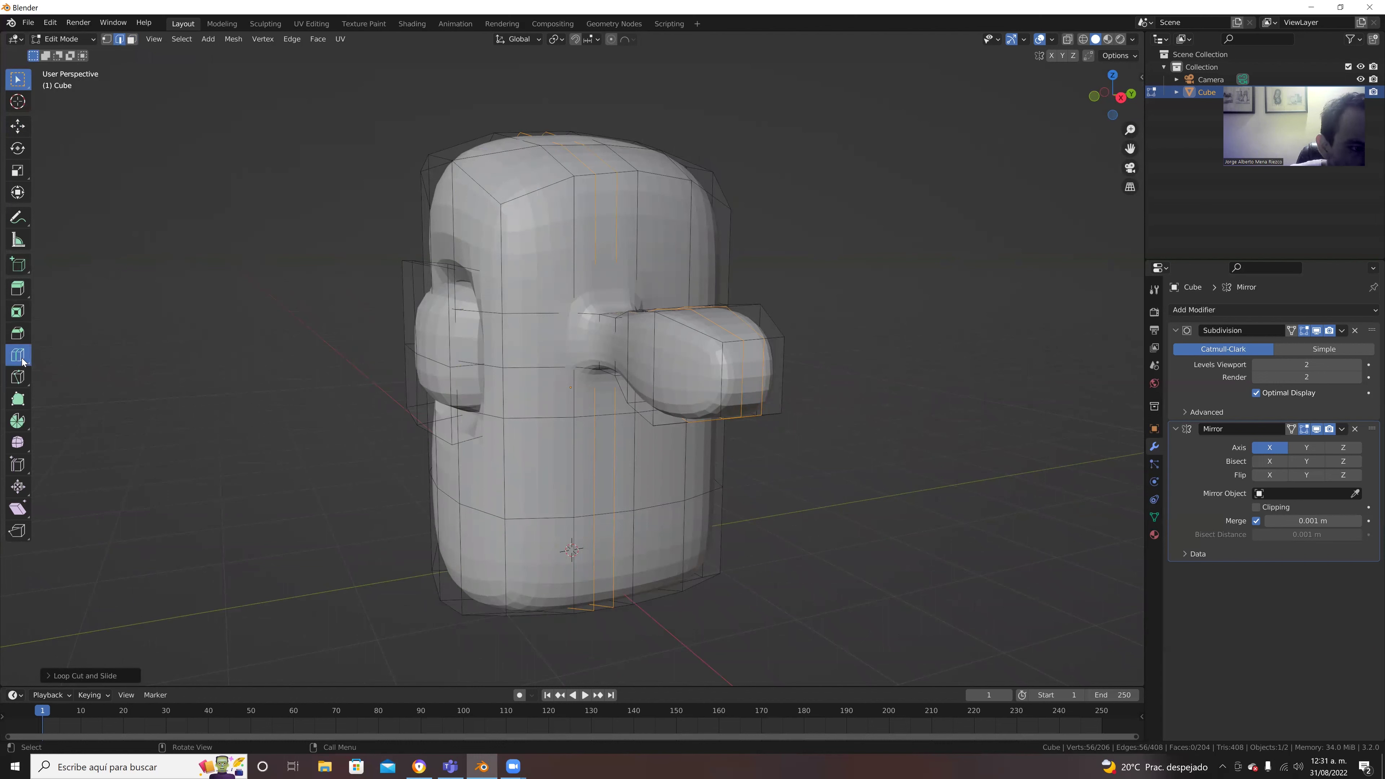
click(122, 58)
text(1)
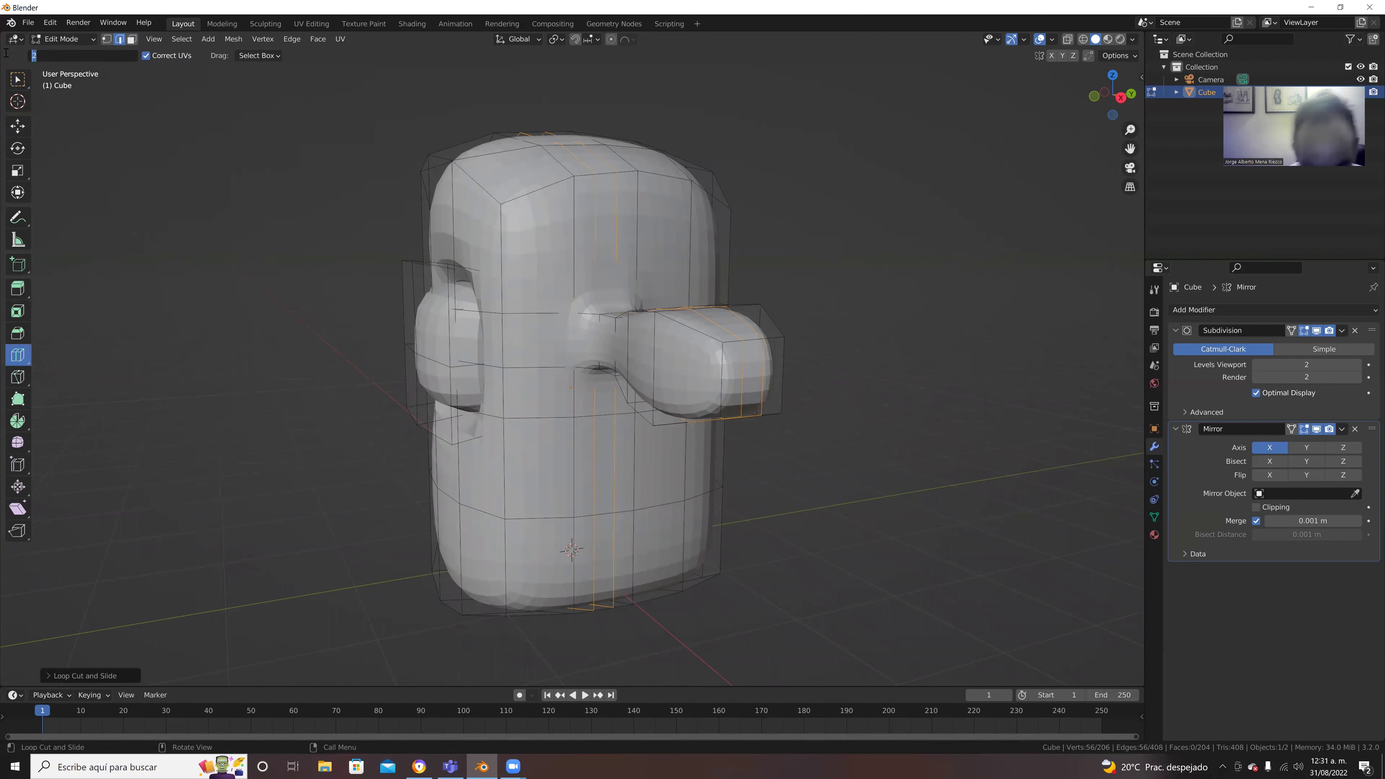
key(Return)
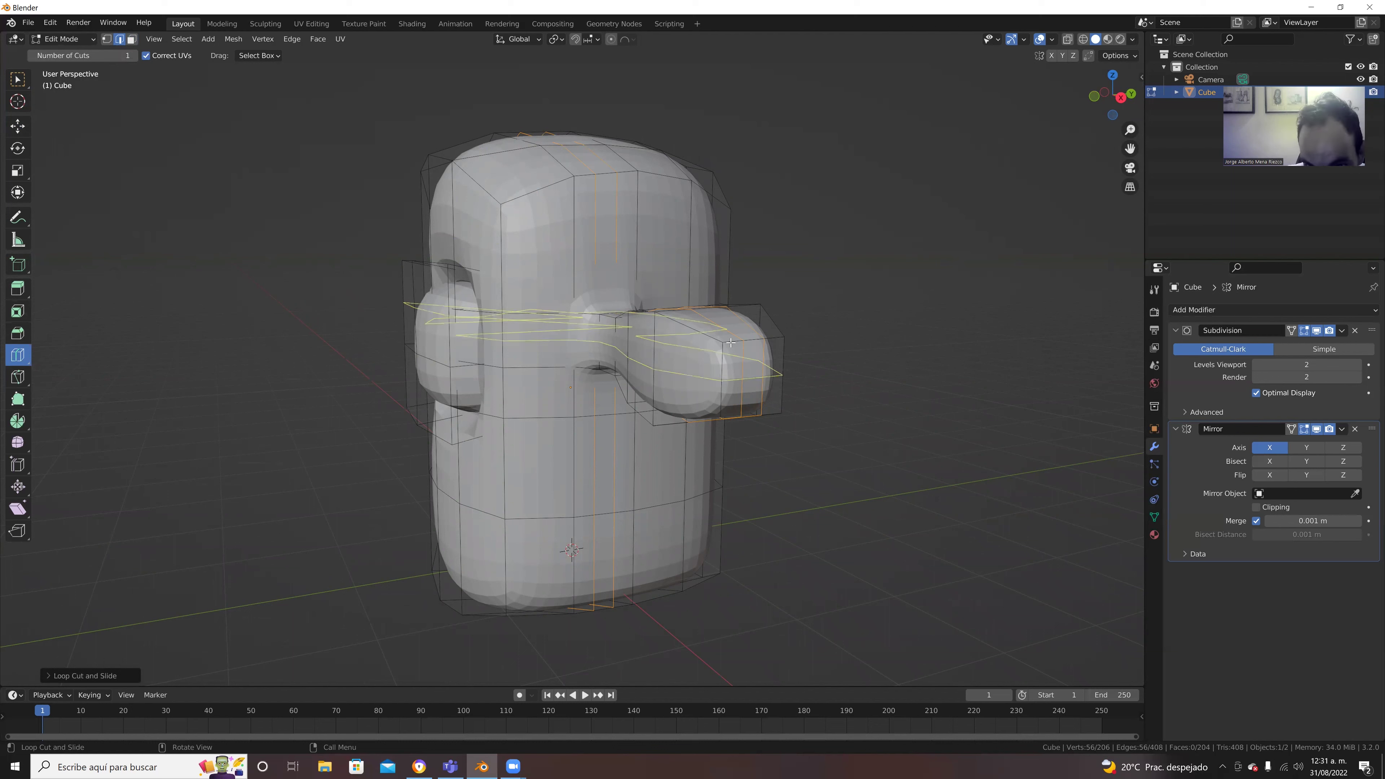
drag(720, 338, 715, 336)
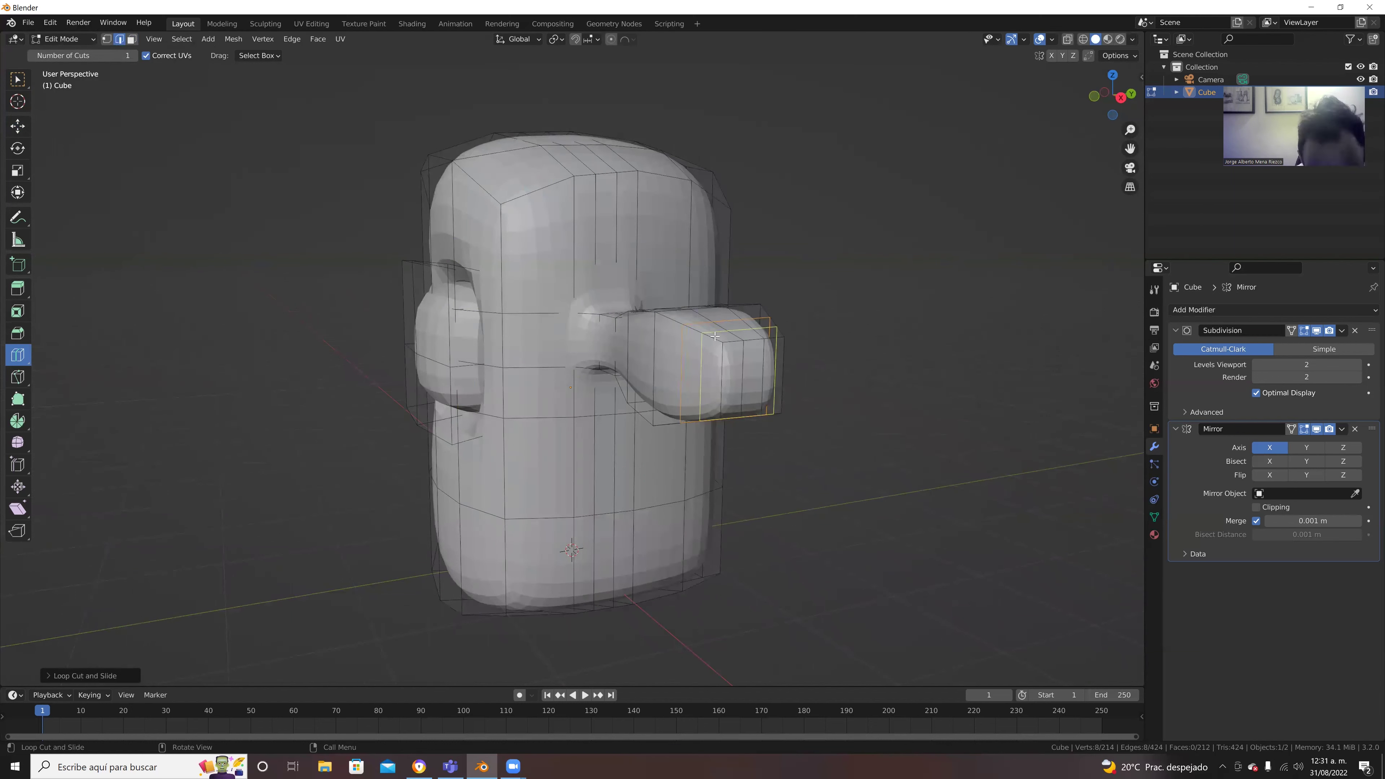
key(s)
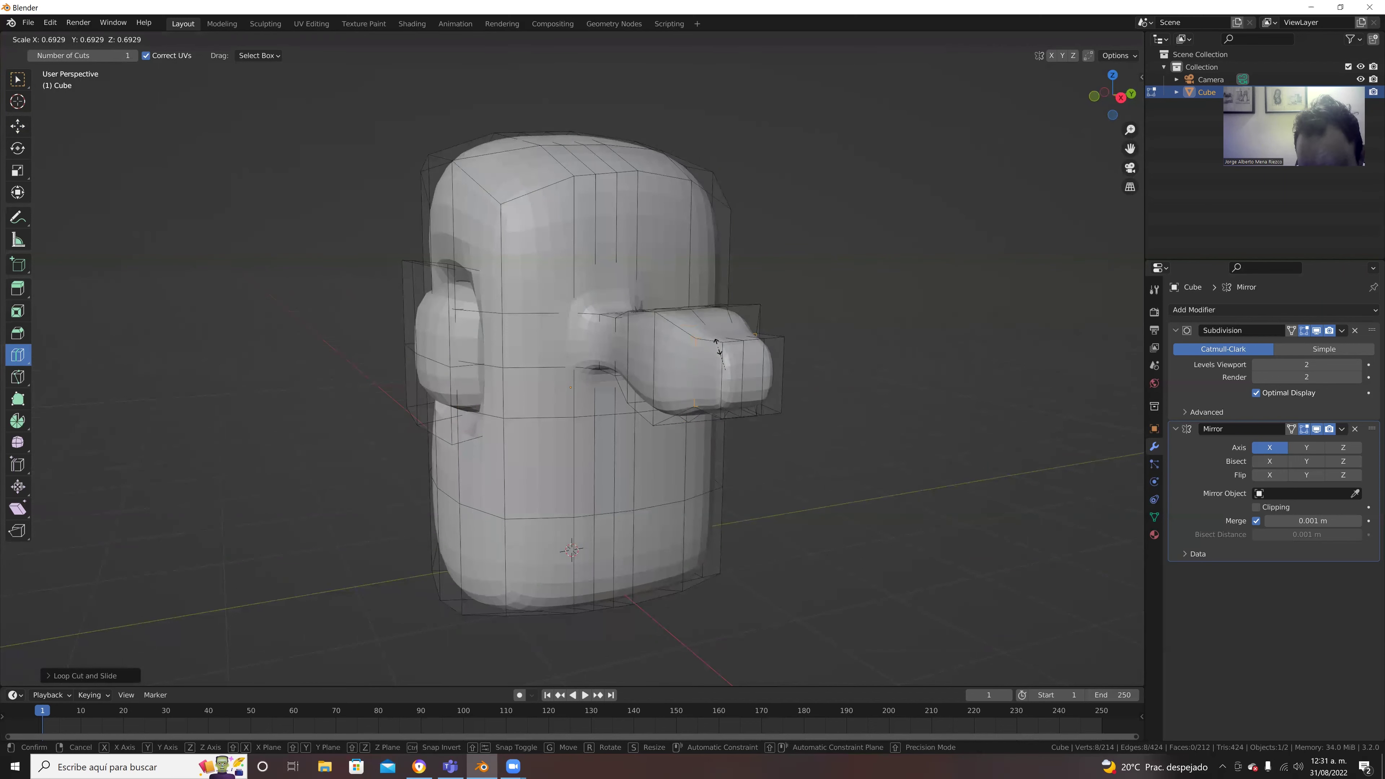
click(718, 346)
middle_drag(718, 346, 790, 309)
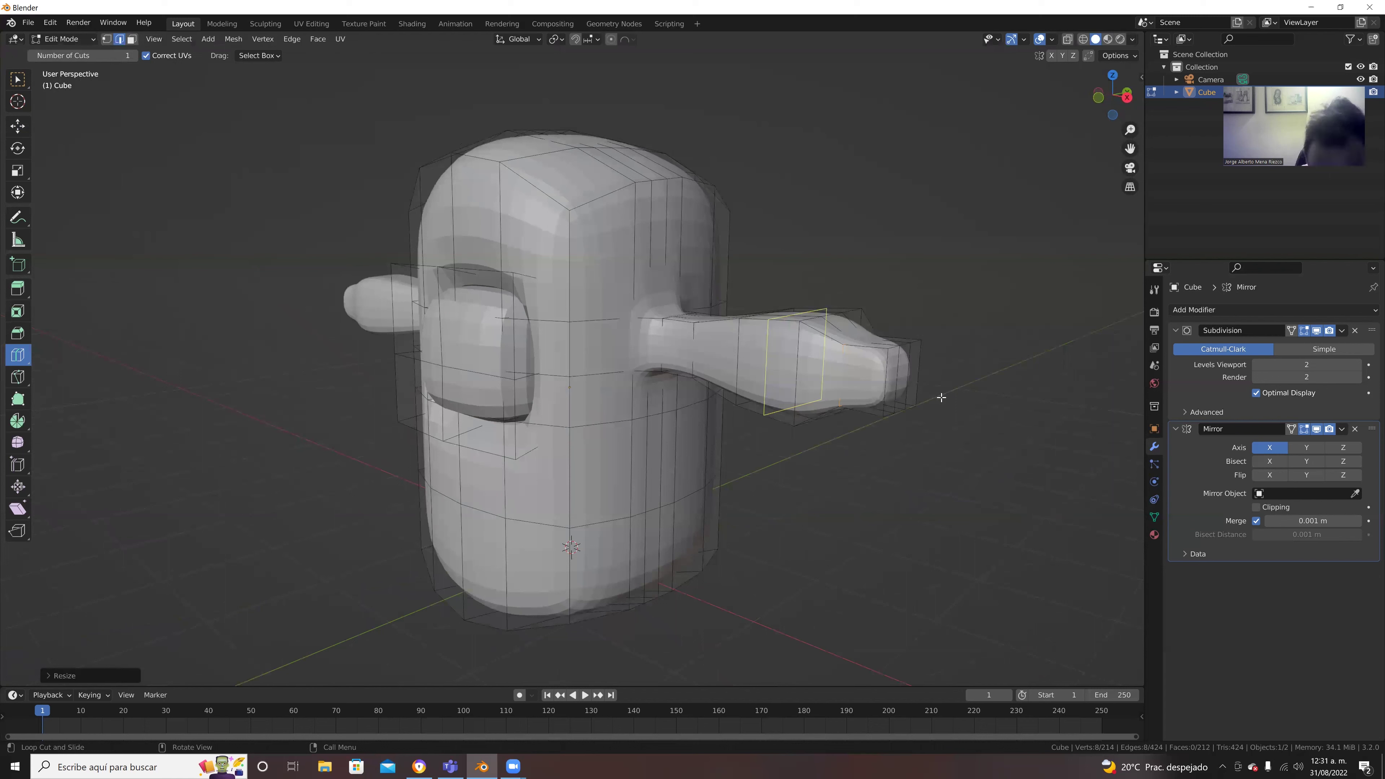
key(s)
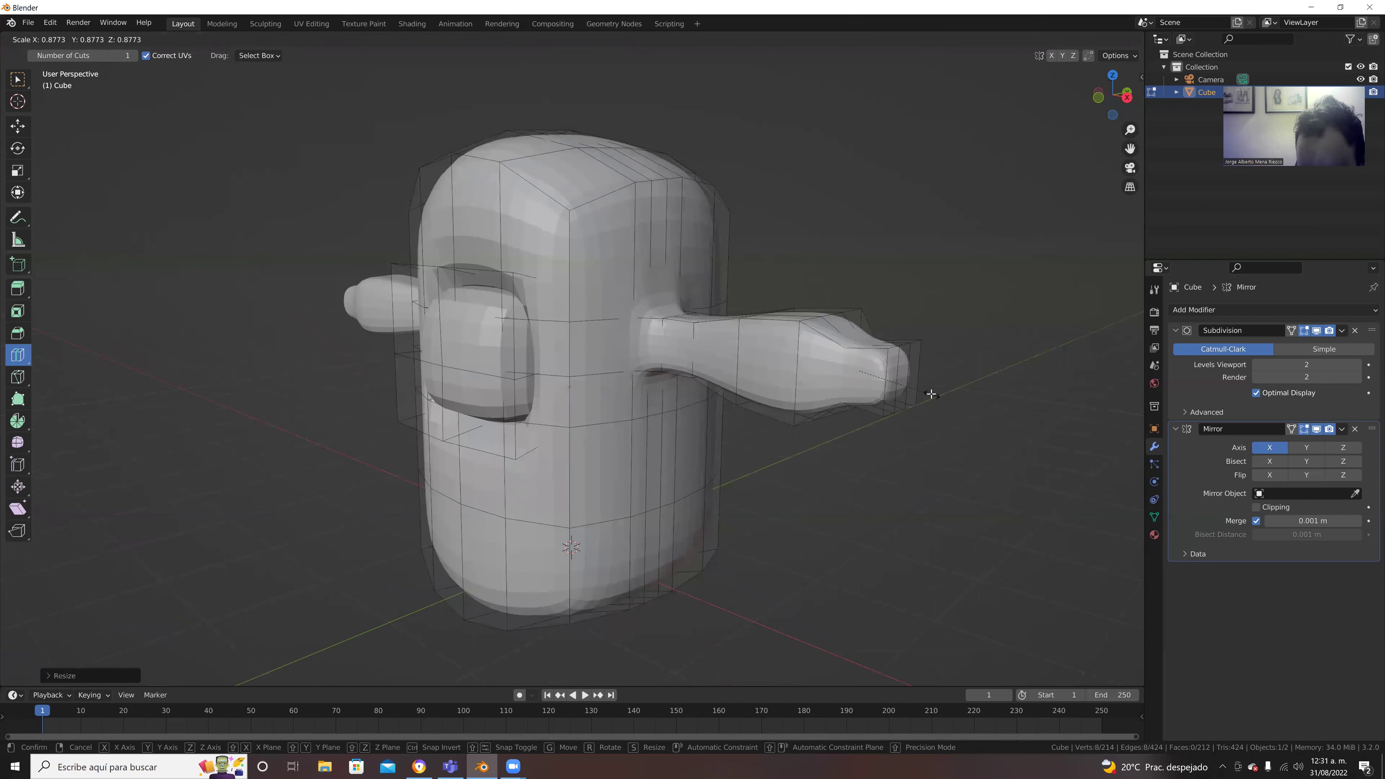
click(926, 393)
mouse_move(904, 387)
middle_down()
mouse_move(767, 393)
mouse_move(865, 396)
mouse_move(851, 397)
middle_up()
click(132, 39)
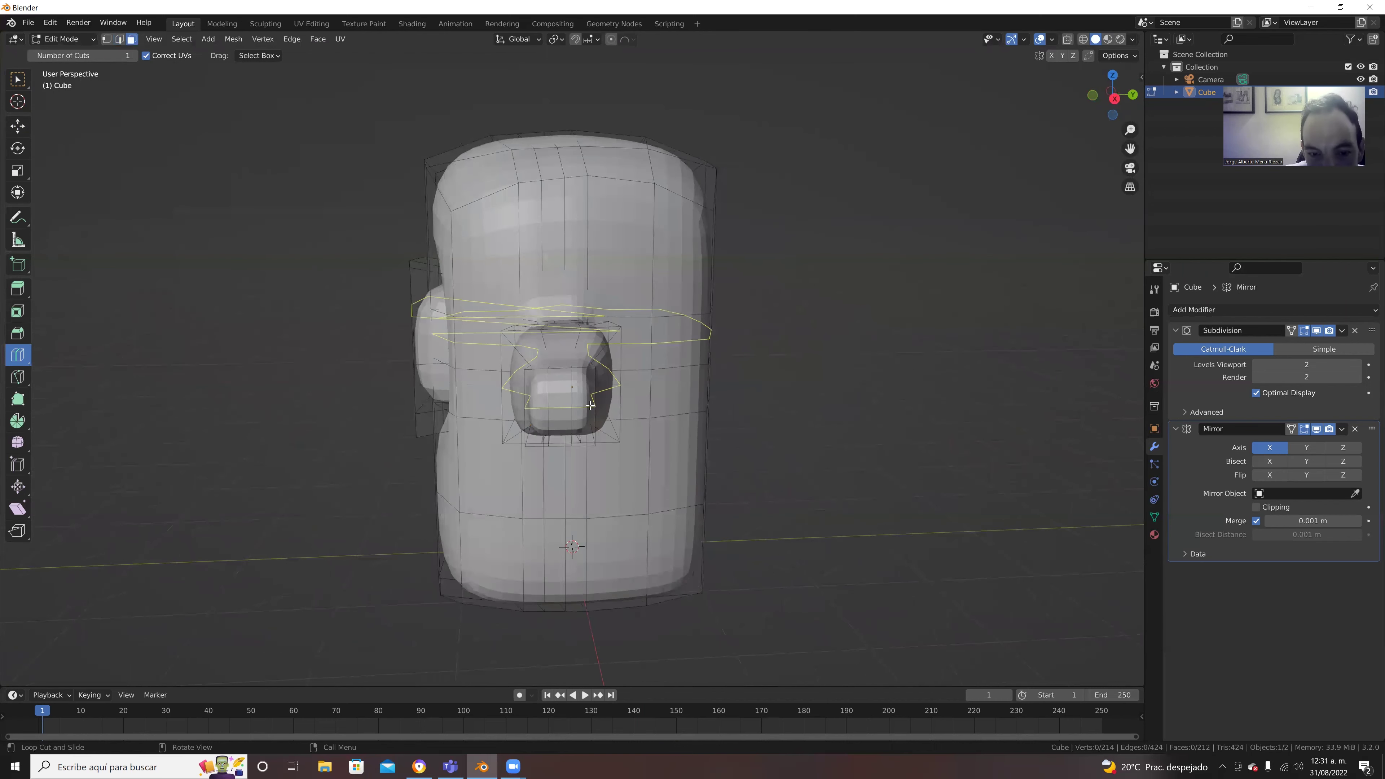
Step: Extrude a face on the right hand's tip outward into a first finger
click(17, 79)
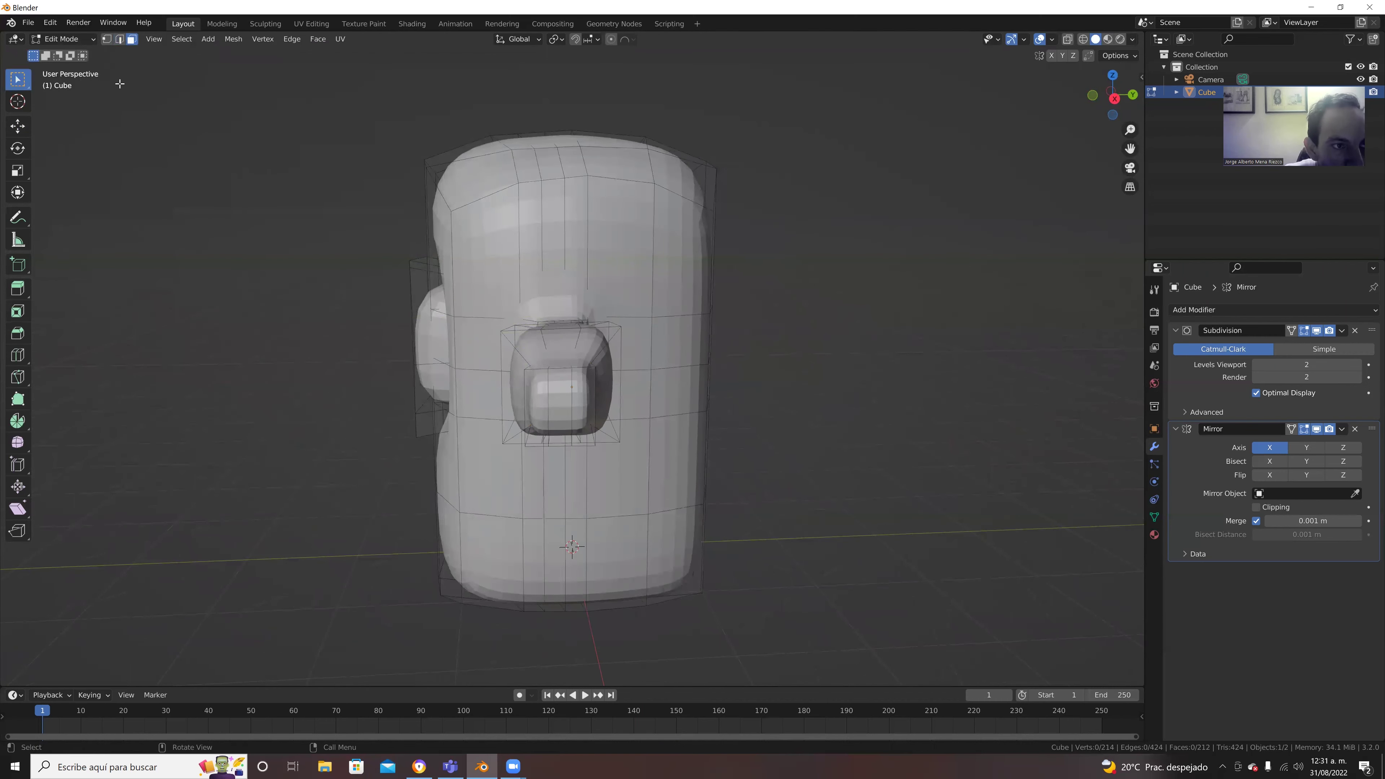
click(580, 409)
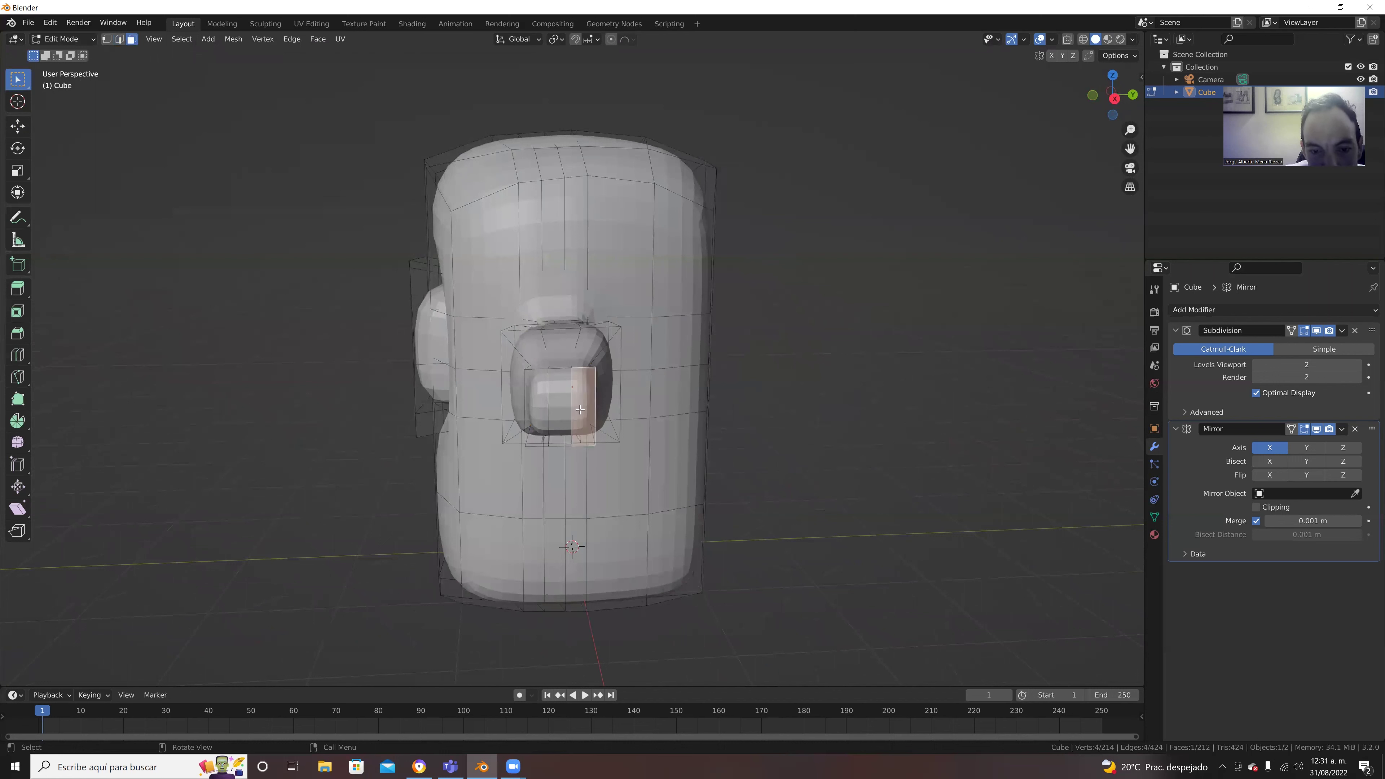
click(11, 289)
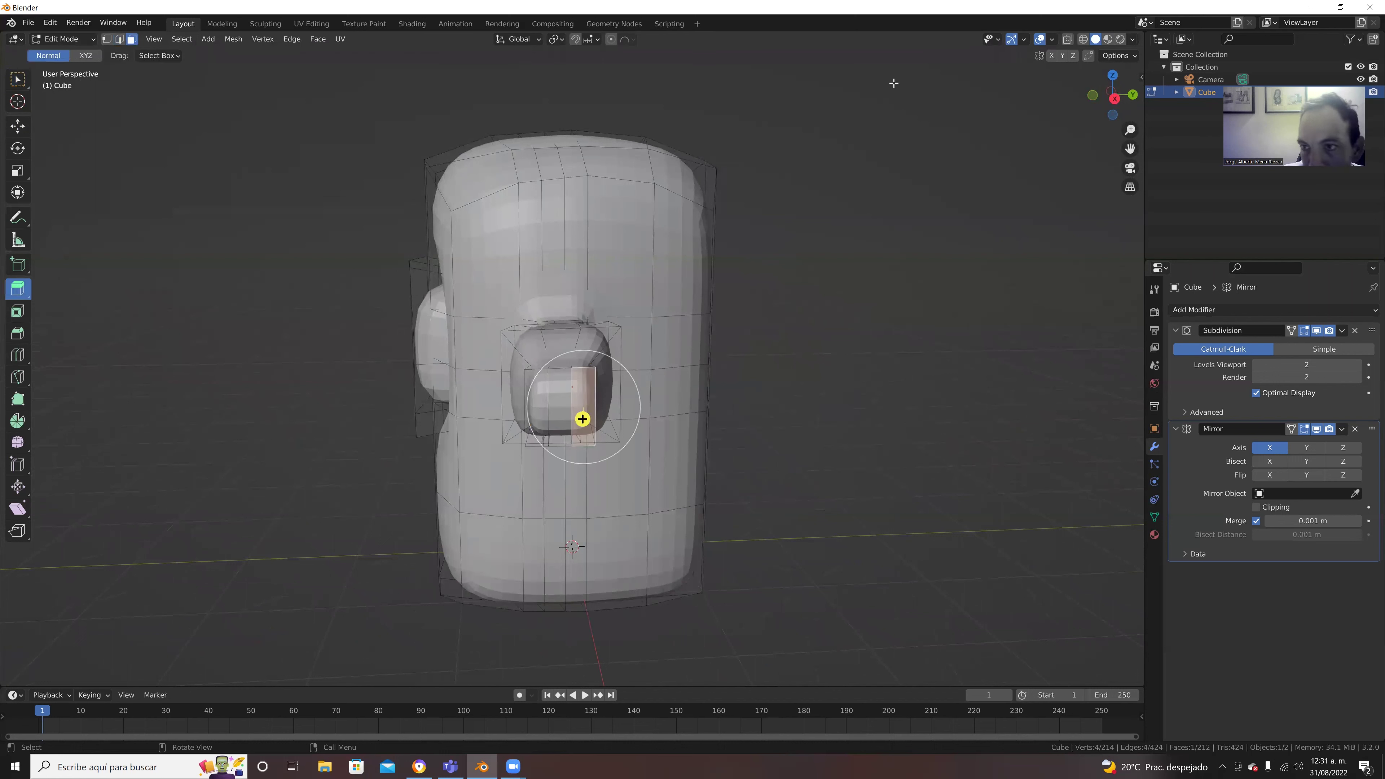
click(1114, 74)
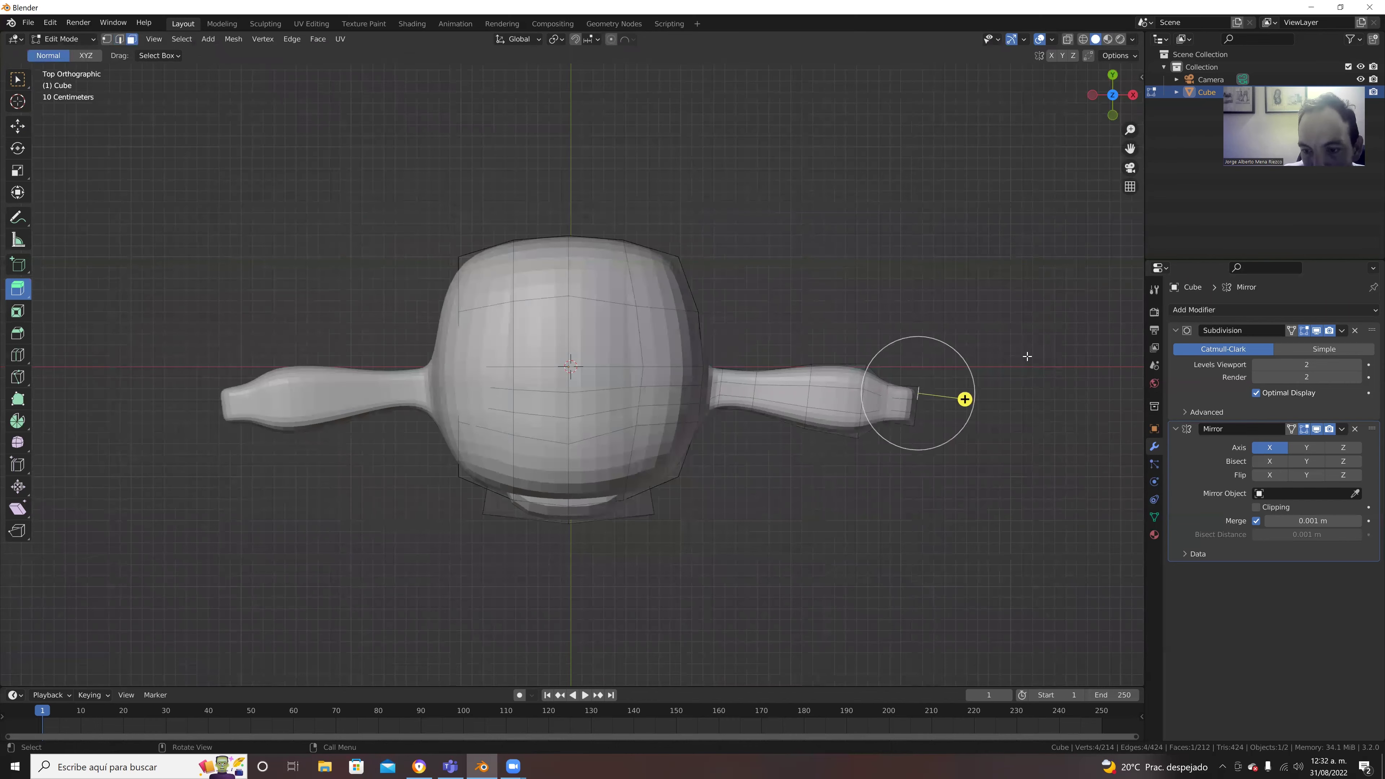
drag(964, 400, 1001, 400)
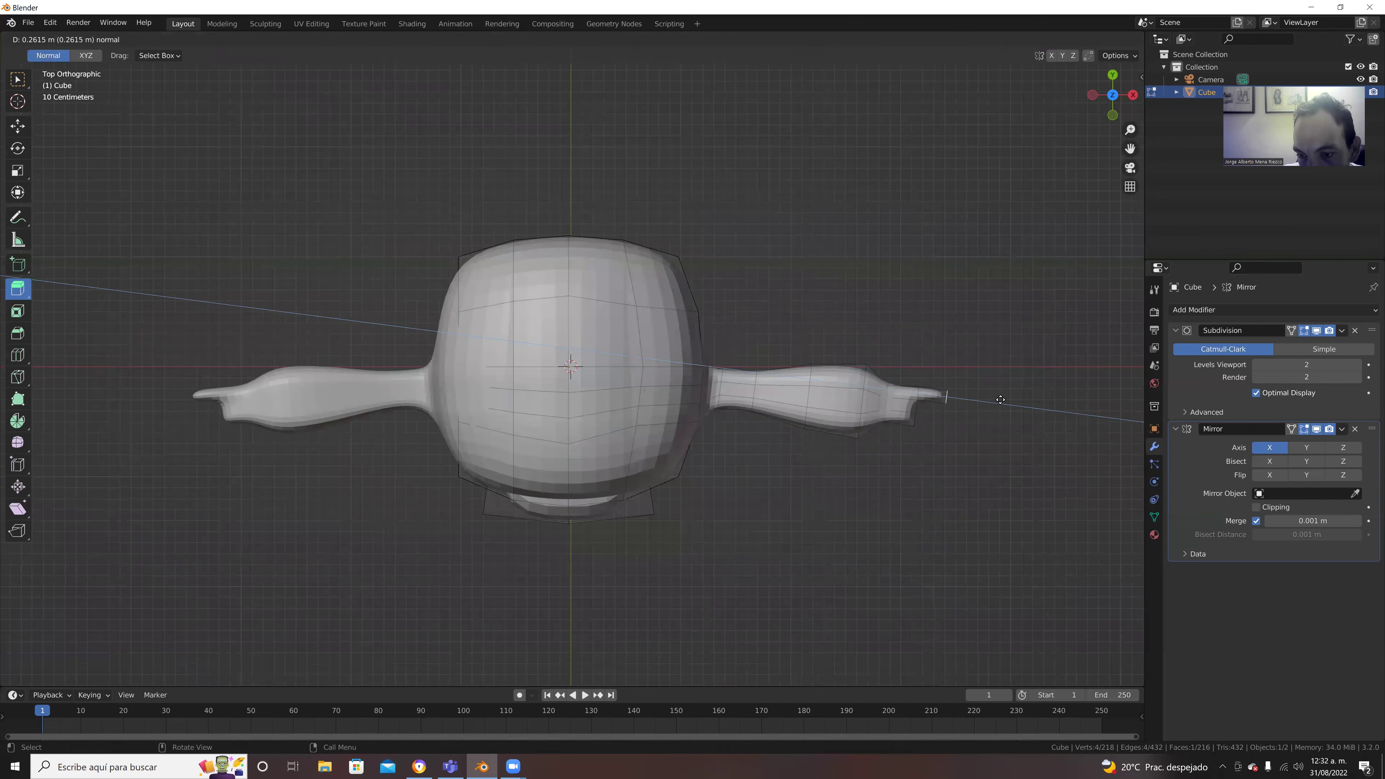
Step: In top view, try another tip extrusion, cancel it, and select a new tip face
scroll(971, 410, up, 1)
scroll(1036, 448, up, 2)
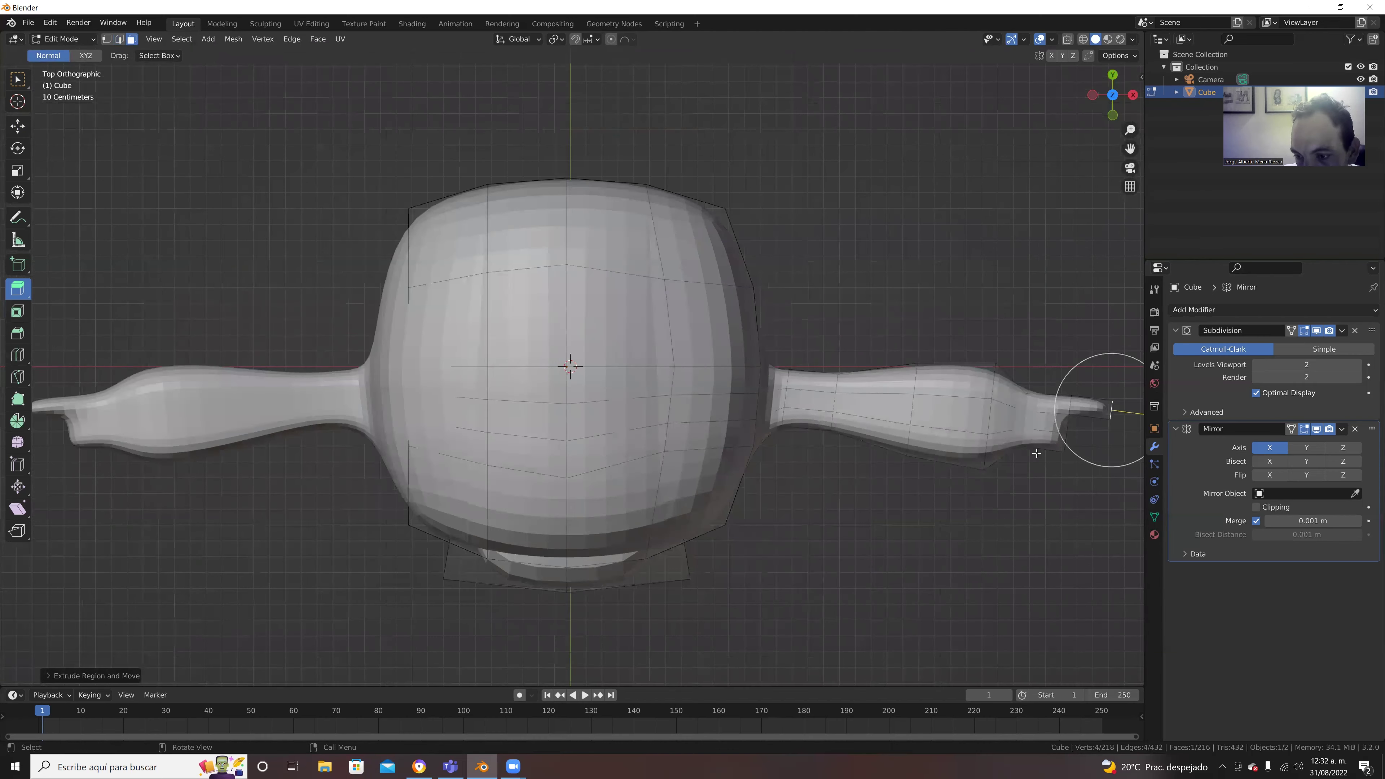
alt+middle_drag(1009, 447, 993, 442)
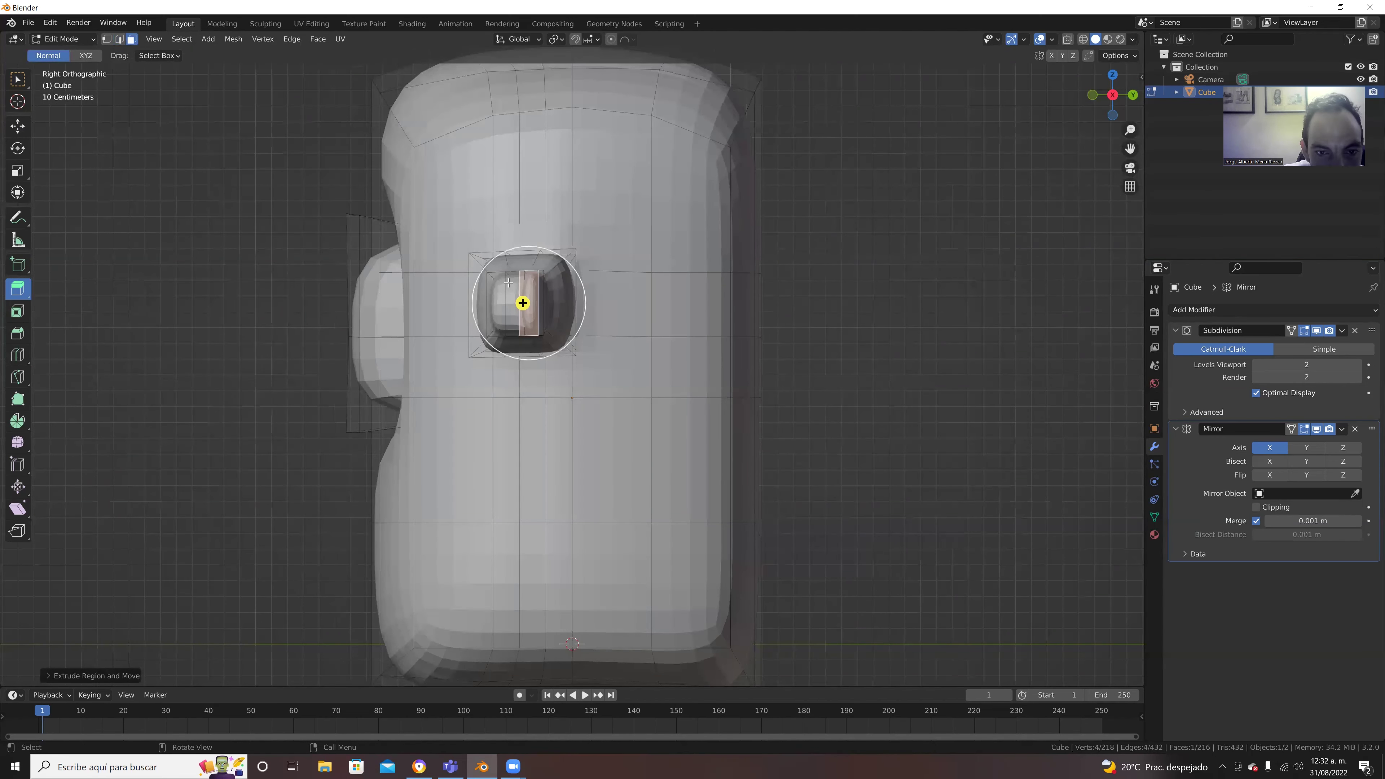
drag(1112, 96, 794, 338)
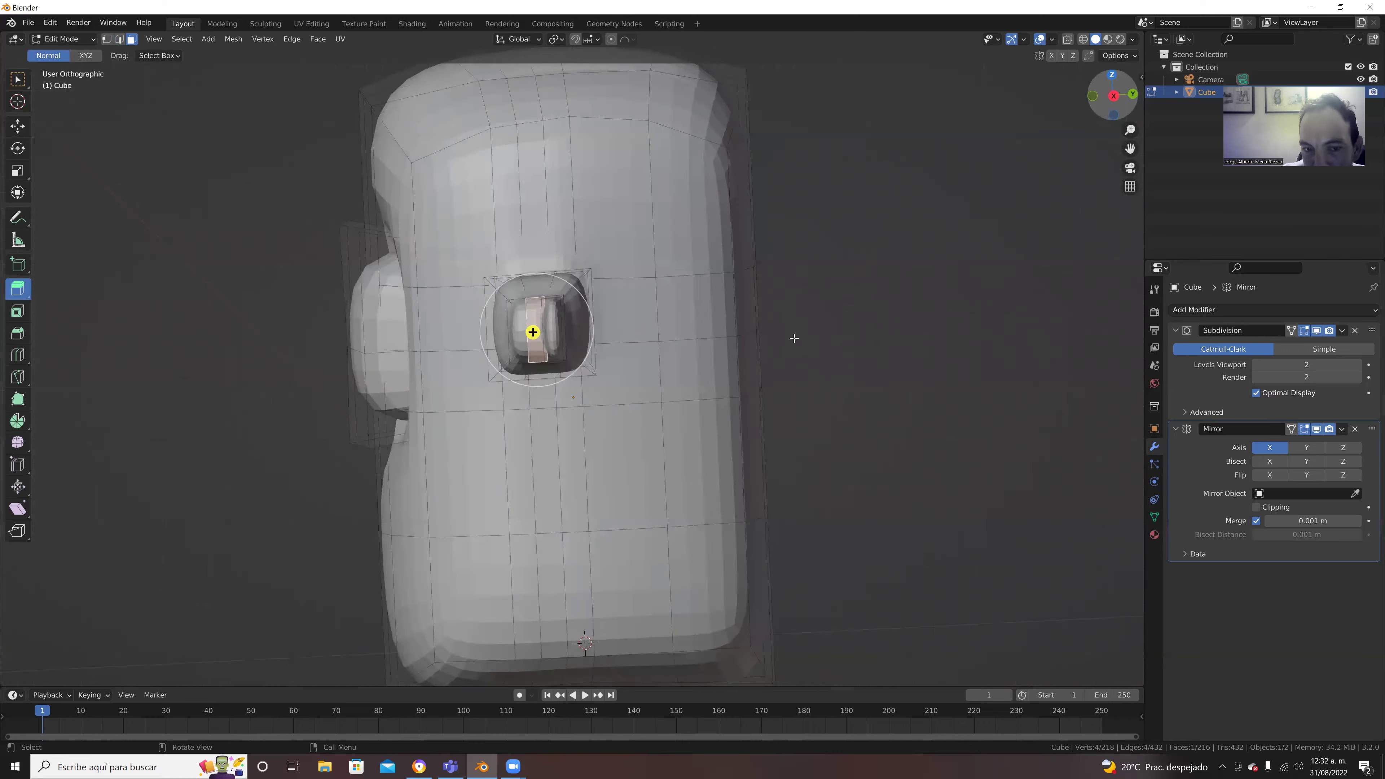
key(KP_7)
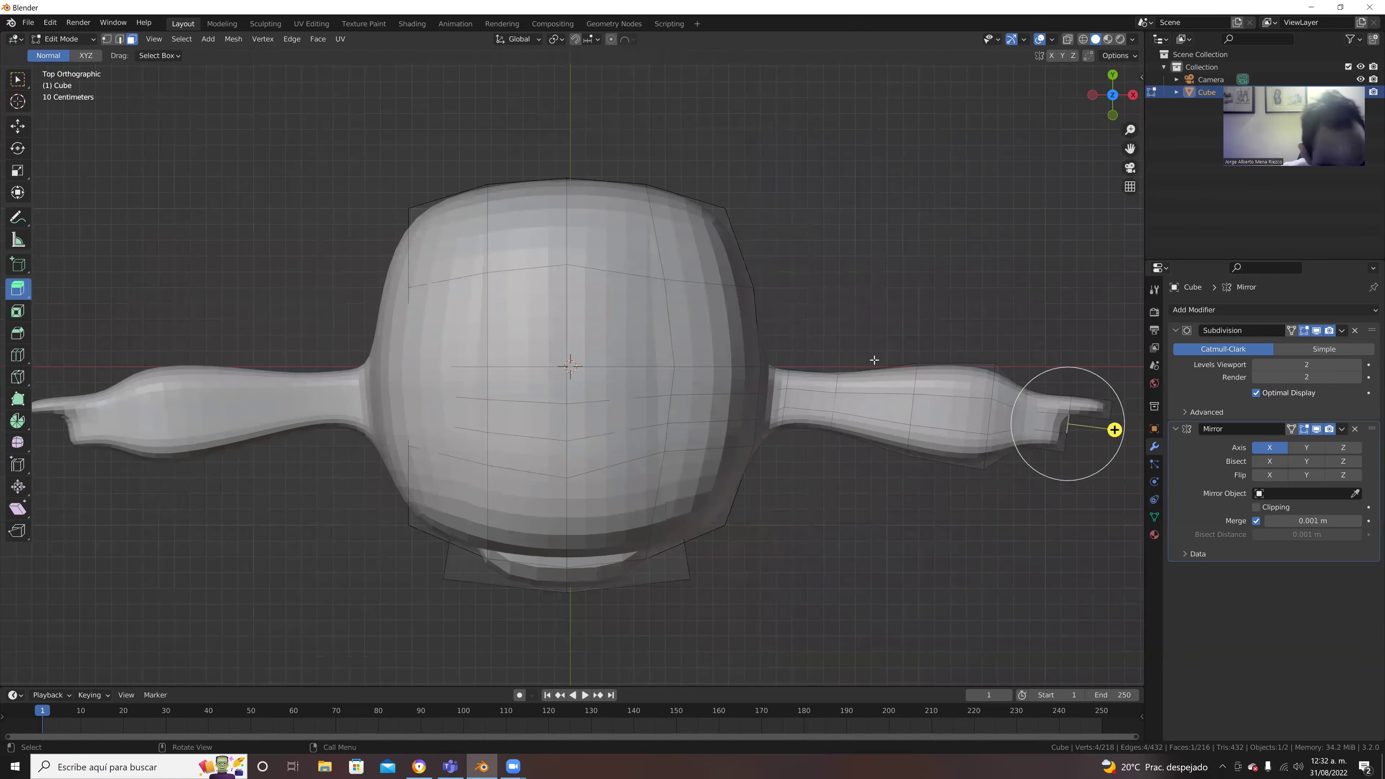
drag(1129, 147, 937, 154)
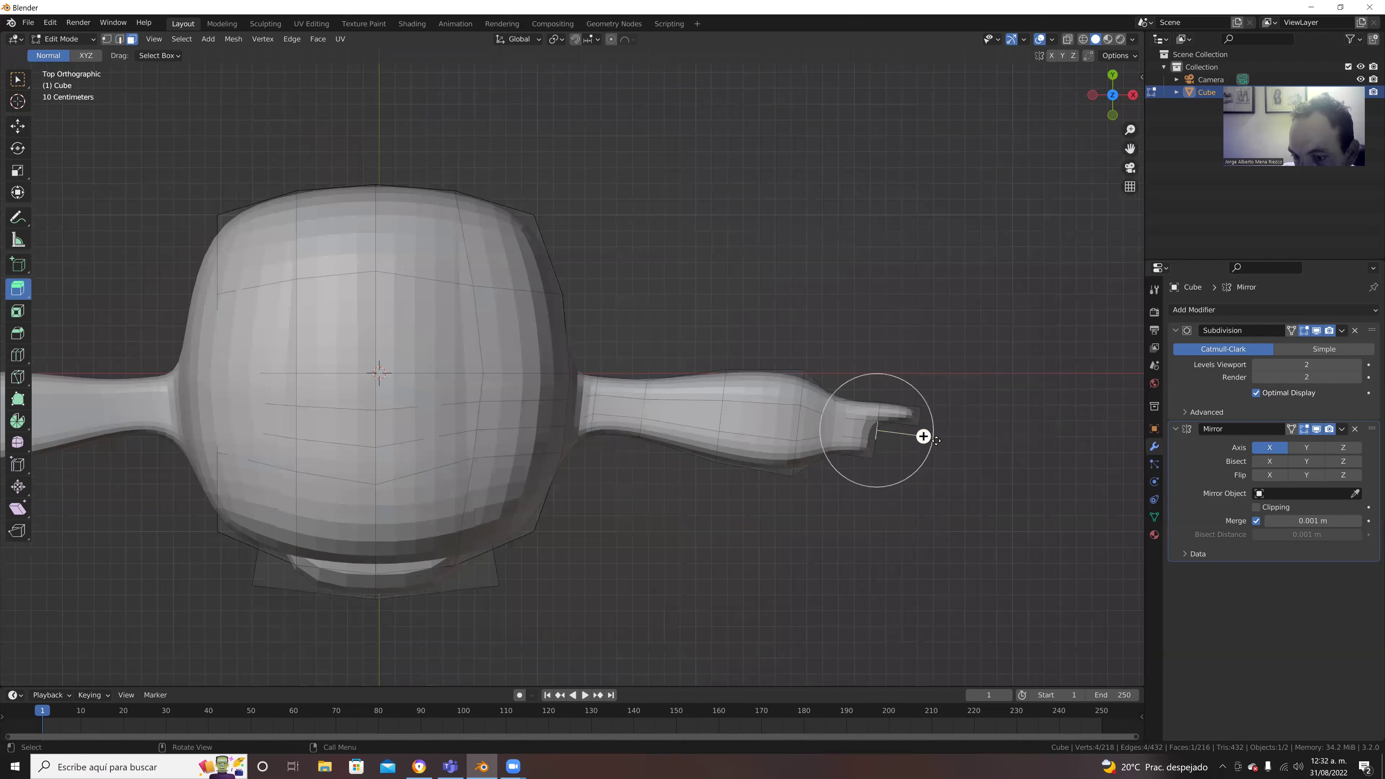
drag(936, 440, 982, 450)
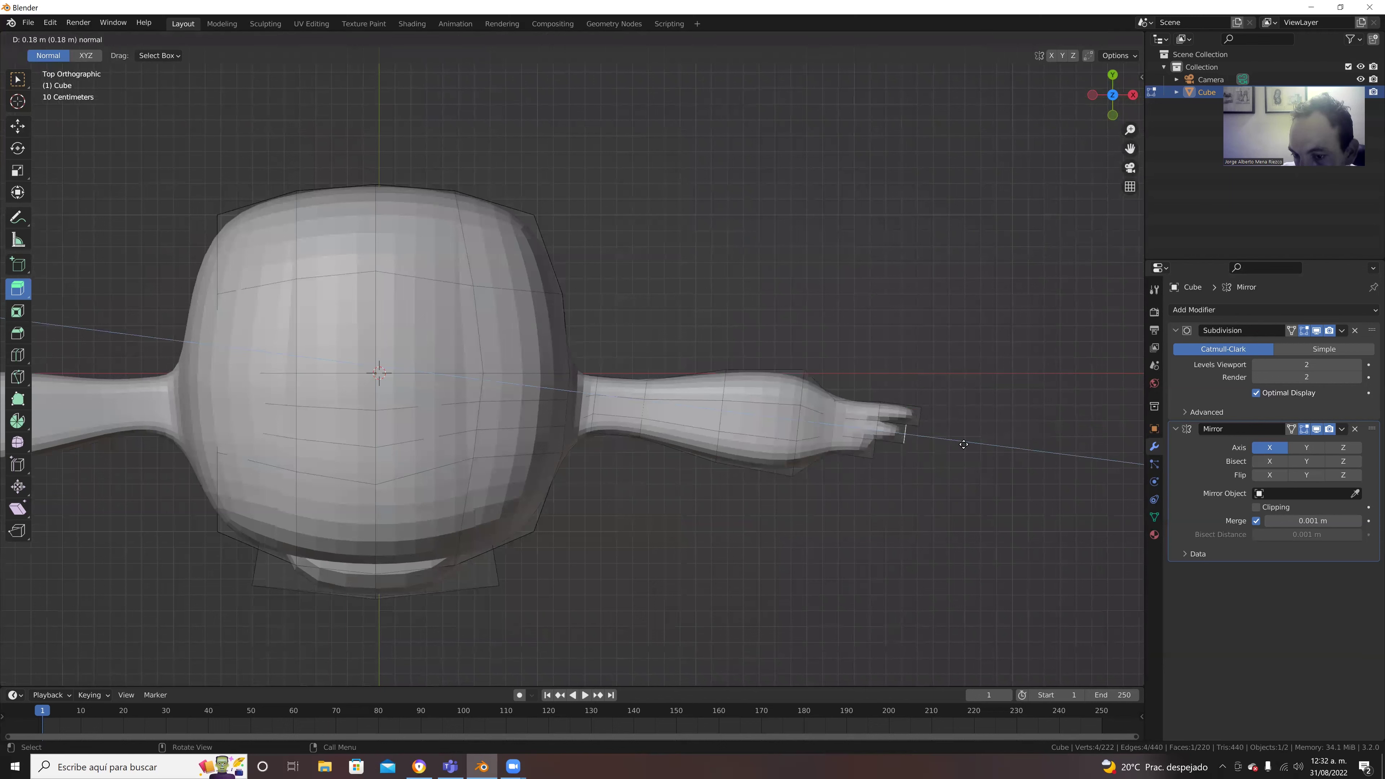
right_click(982, 451)
click(950, 491)
mouse_move(951, 492)
middle_down()
mouse_move(889, 562)
mouse_move(867, 561)
middle_up()
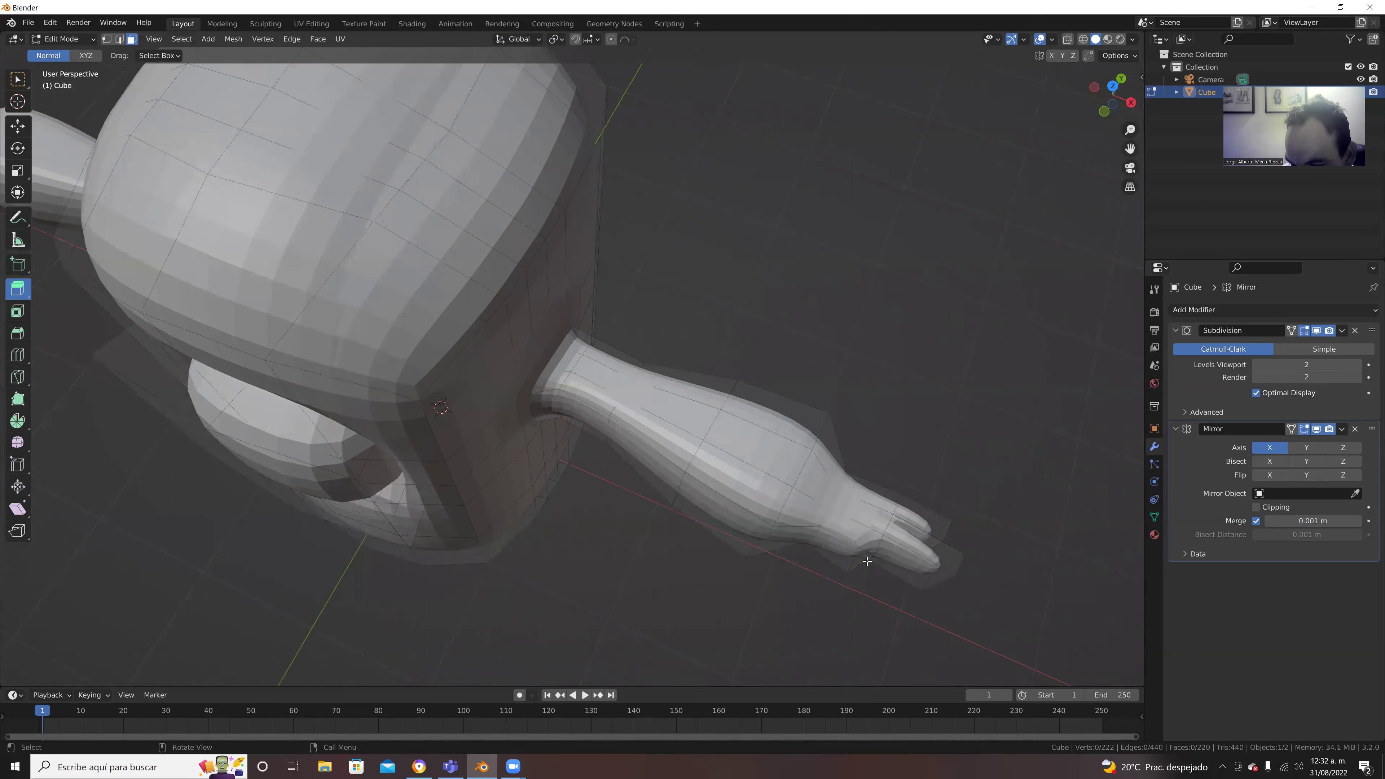
click(863, 555)
mouse_move(840, 498)
middle_down()
mouse_move(761, 483)
mouse_move(770, 466)
mouse_move(428, 269)
mouse_move(547, 272)
mouse_move(597, 341)
mouse_move(821, 293)
mouse_move(1115, 59)
middle_up()
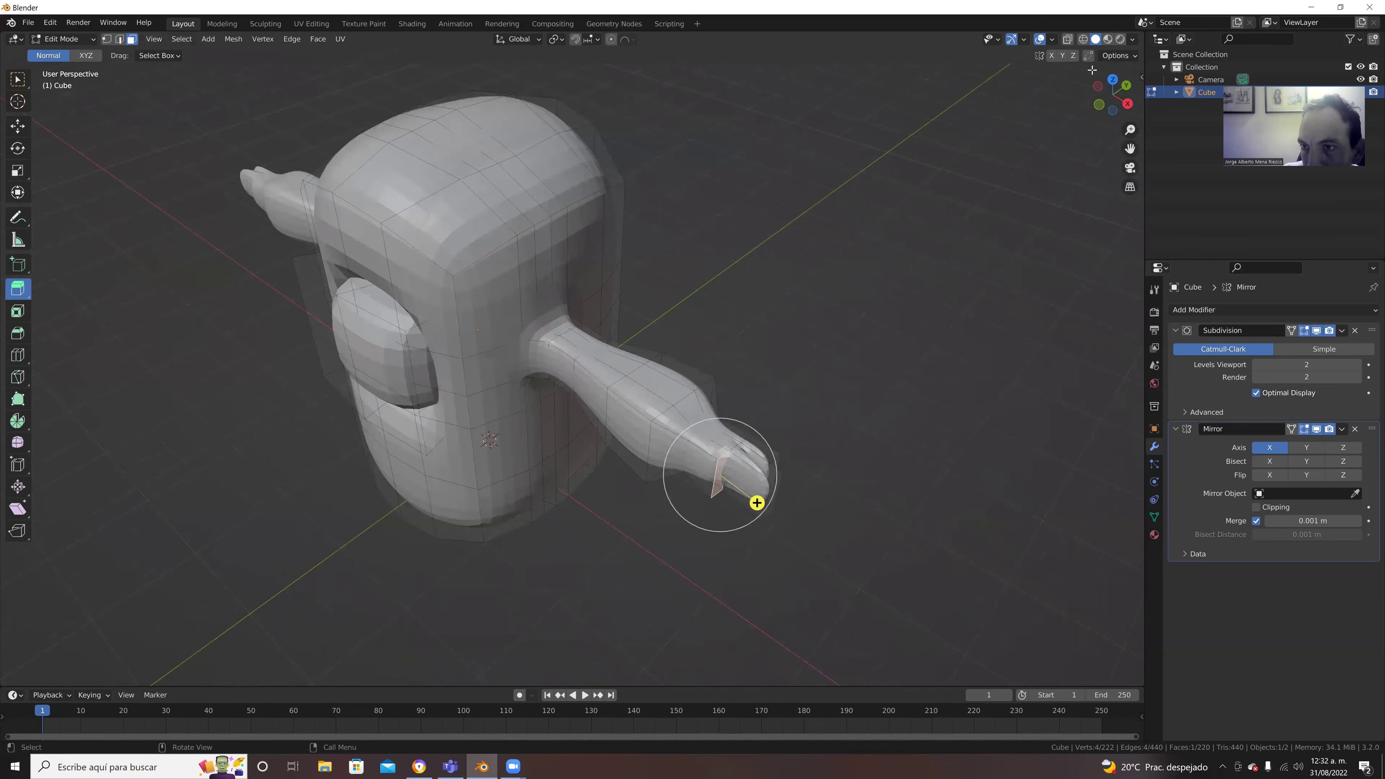
Step: In orthographic top view, extrude the selected tip face into another finger
click(1130, 186)
key(KP_7)
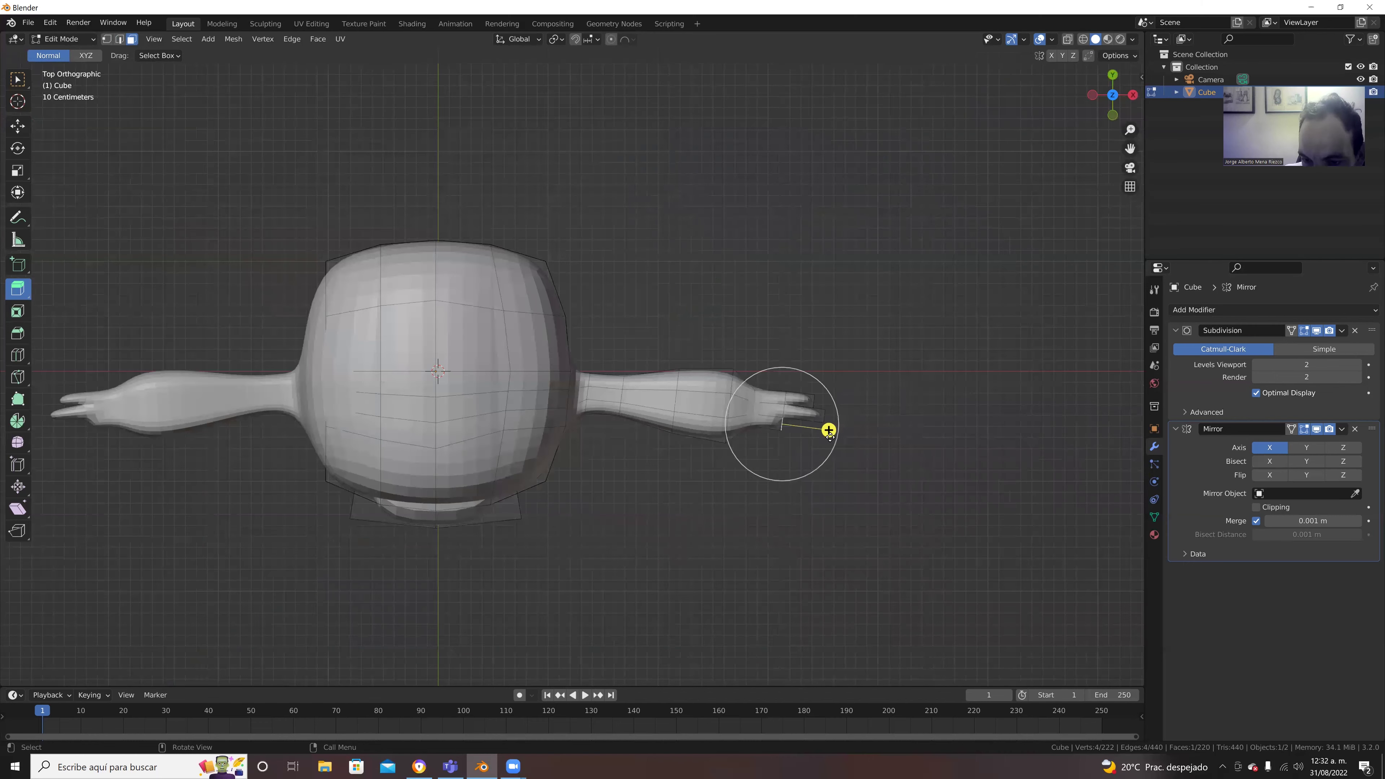
drag(828, 430, 863, 442)
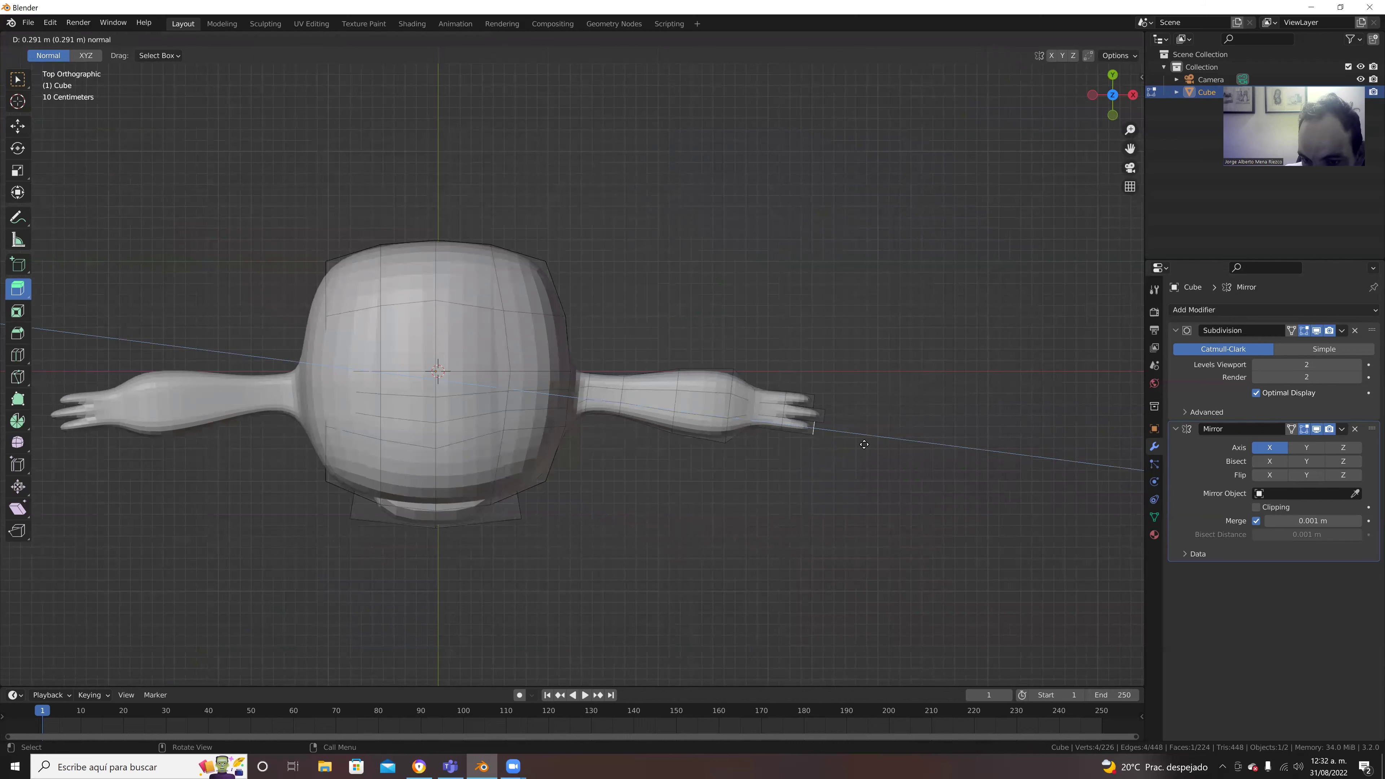
drag(865, 442, 867, 444)
Step: Box-select the fingertip faces at the right hand's tip
middle_drag(892, 488, 800, 330)
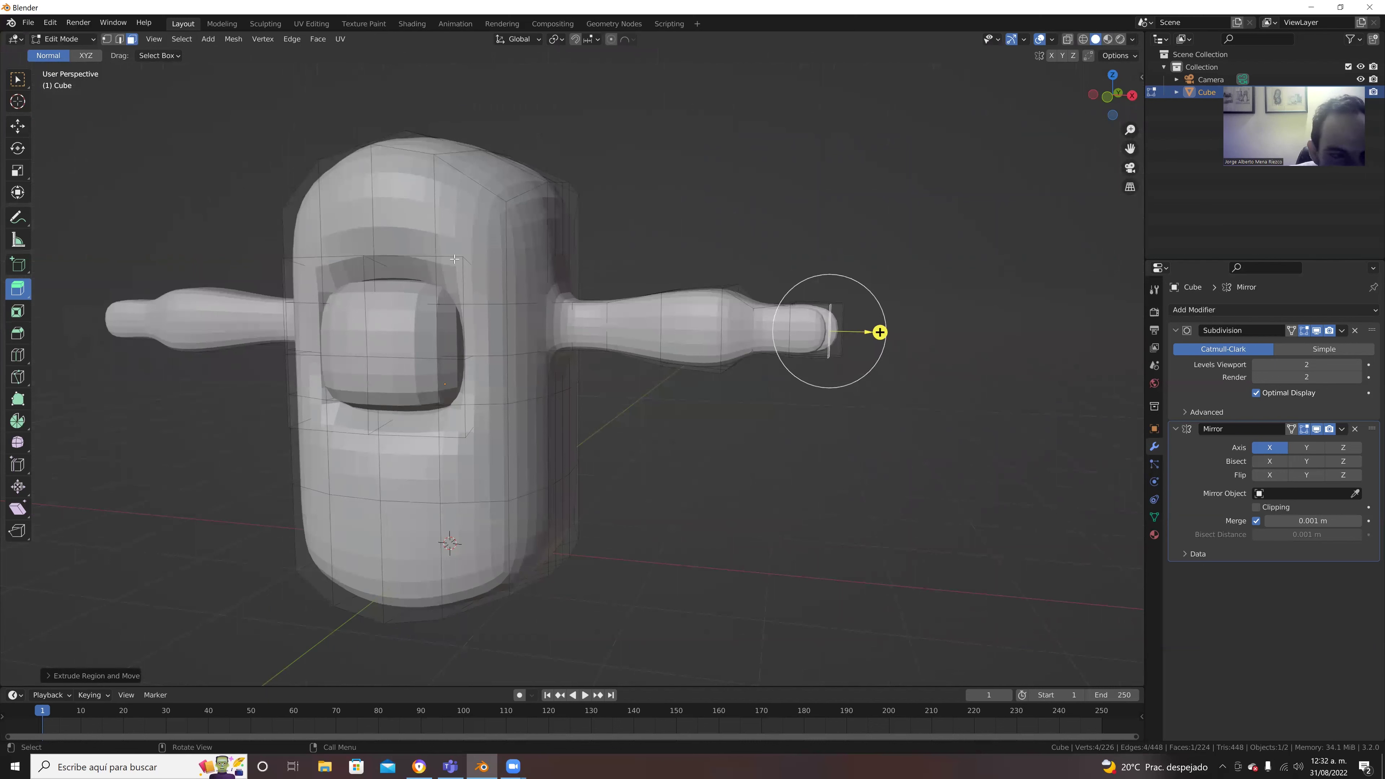
middle_drag(648, 378, 652, 392)
click(783, 345)
key(w)
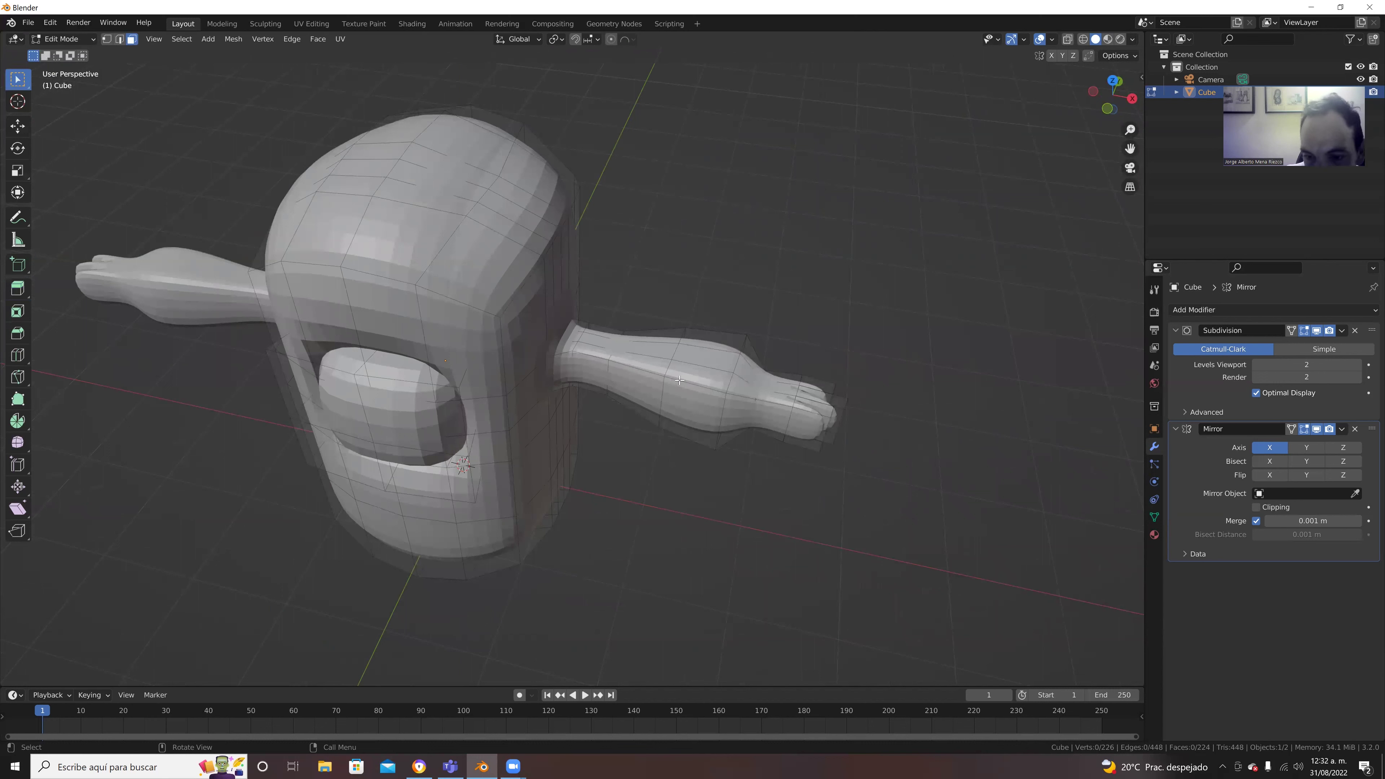
click(786, 377)
shift+click(815, 385)
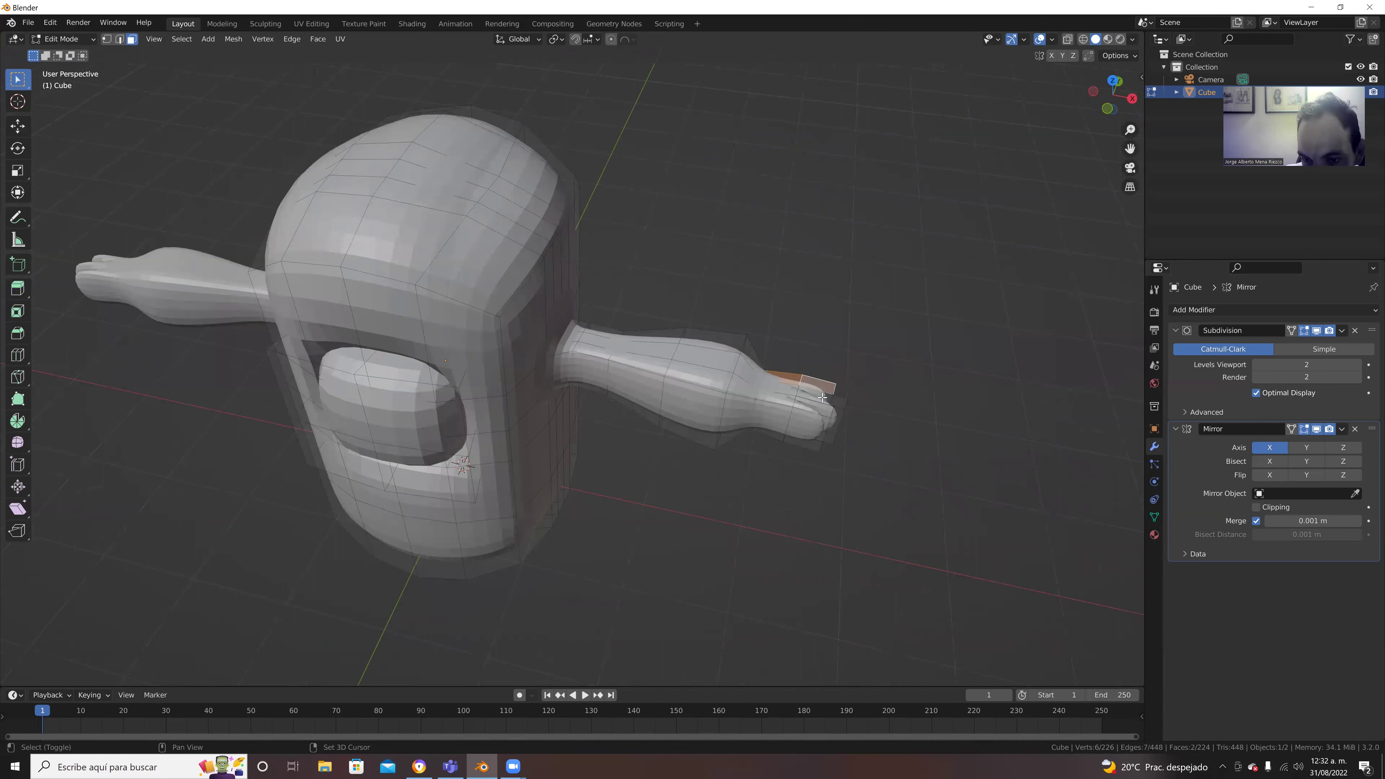
shift+click(791, 402)
shift+click(806, 407)
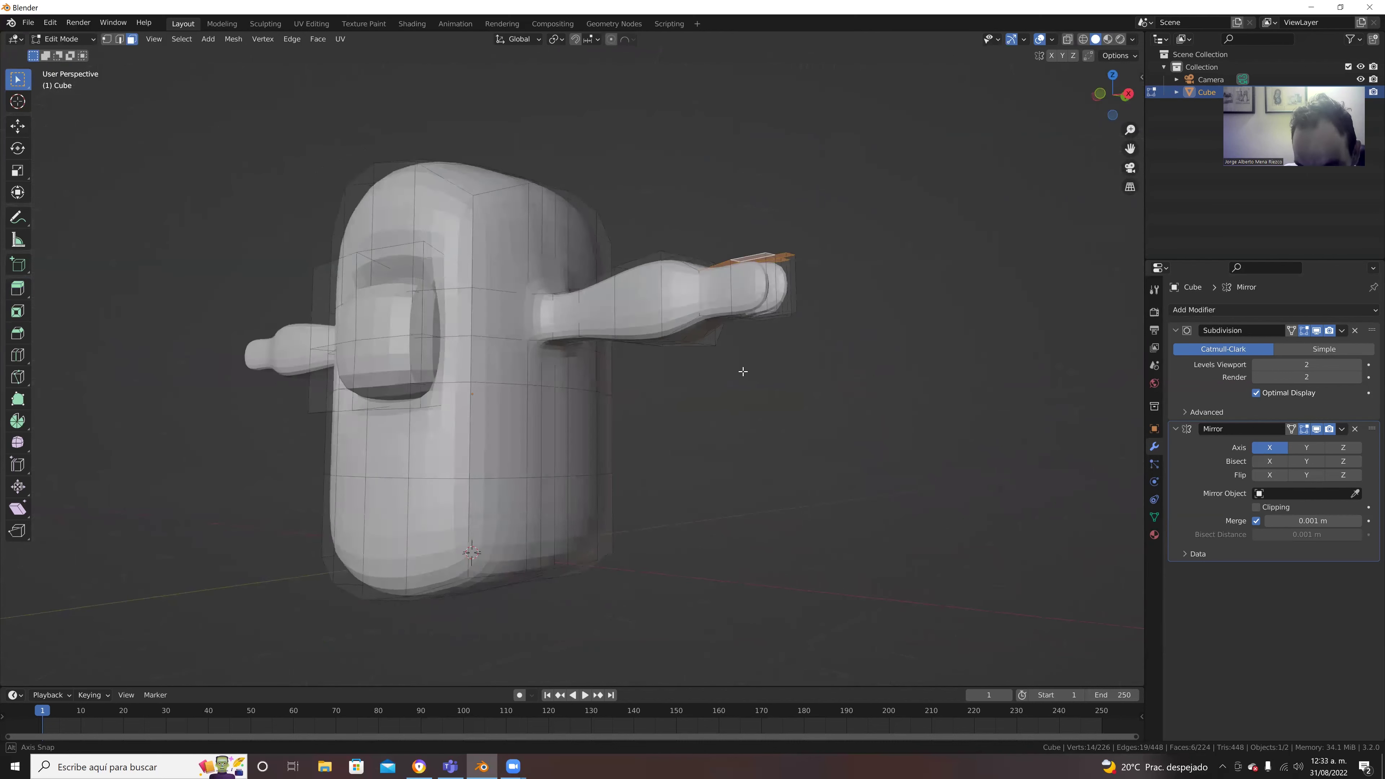
Step: Move the selected finger faces down along Z, then back up
middle_drag(817, 385, 742, 371)
click(17, 126)
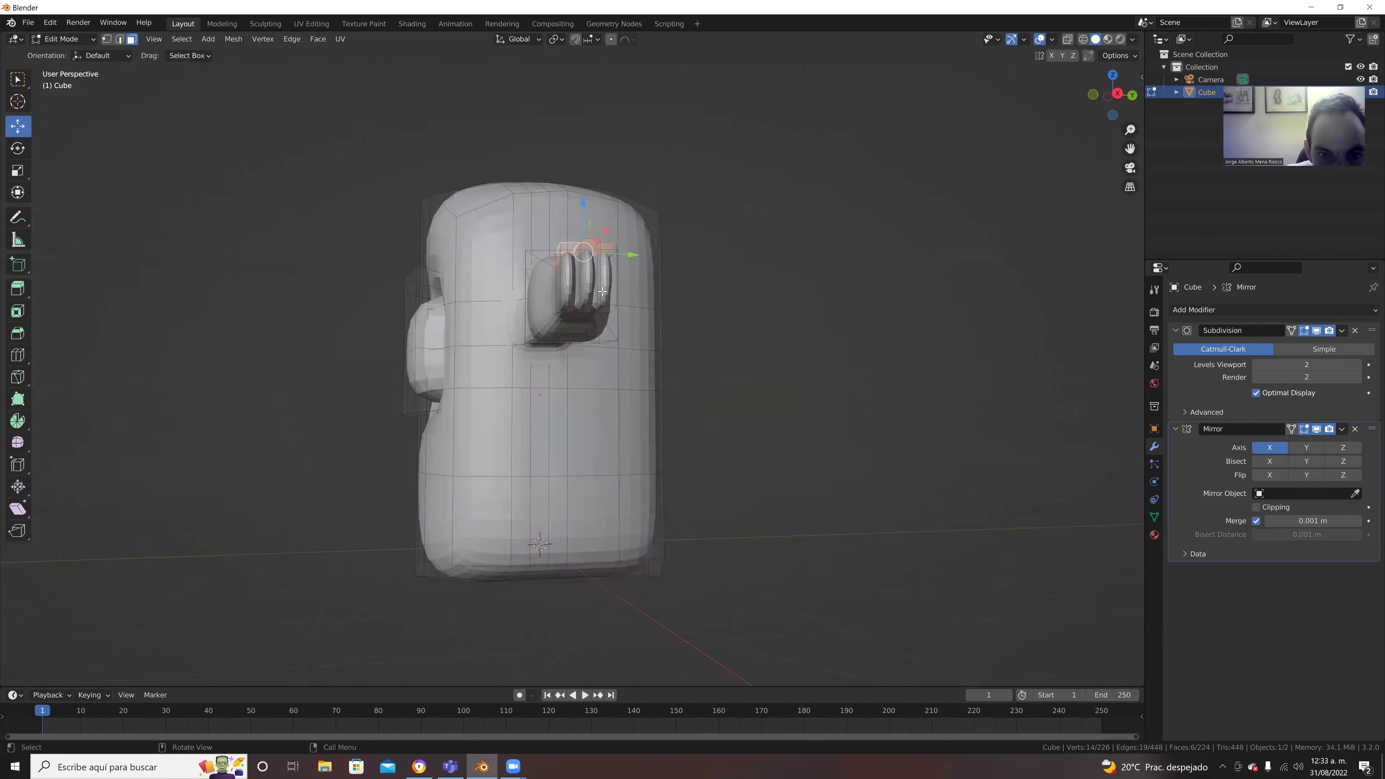
drag(582, 203, 580, 229)
mouse_move(634, 294)
middle_down()
mouse_move(693, 329)
mouse_move(645, 301)
mouse_move(638, 312)
middle_up()
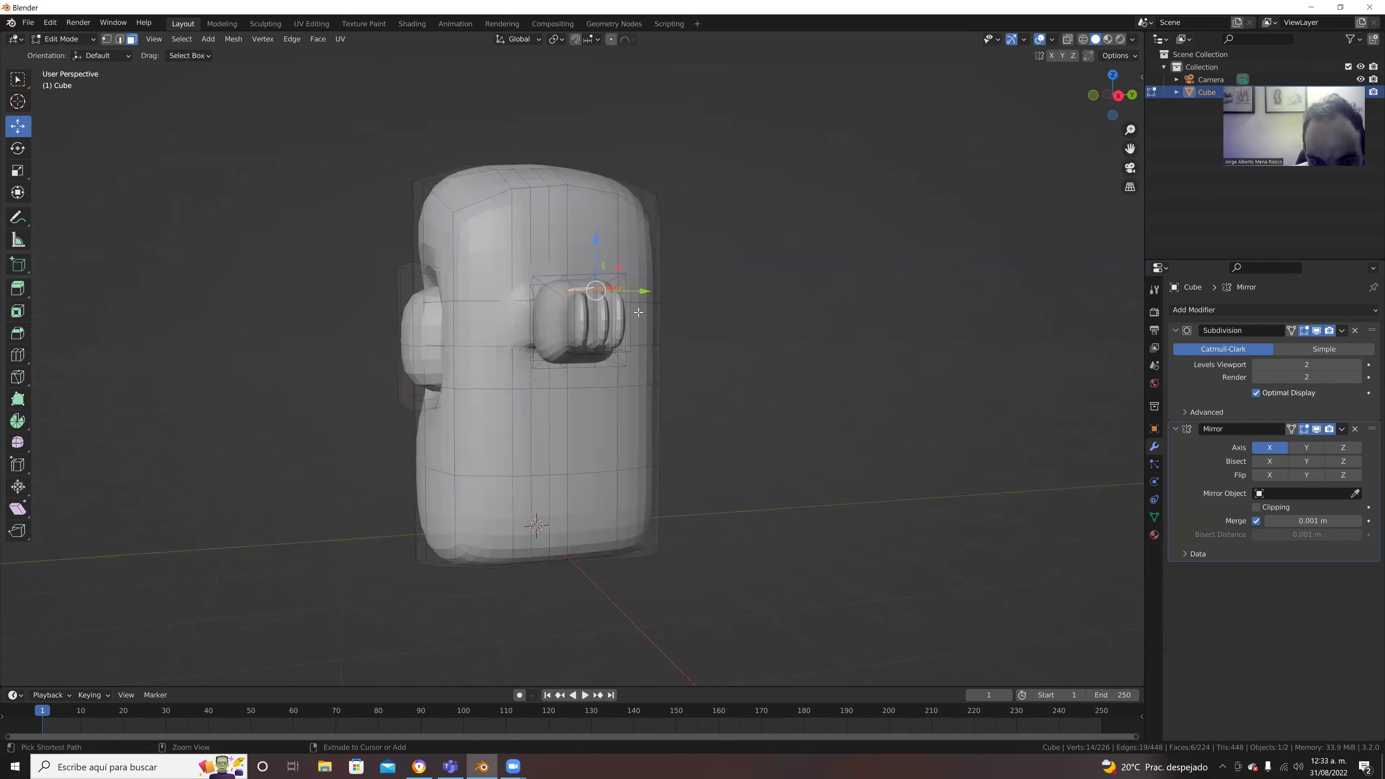
drag(597, 239, 605, 307)
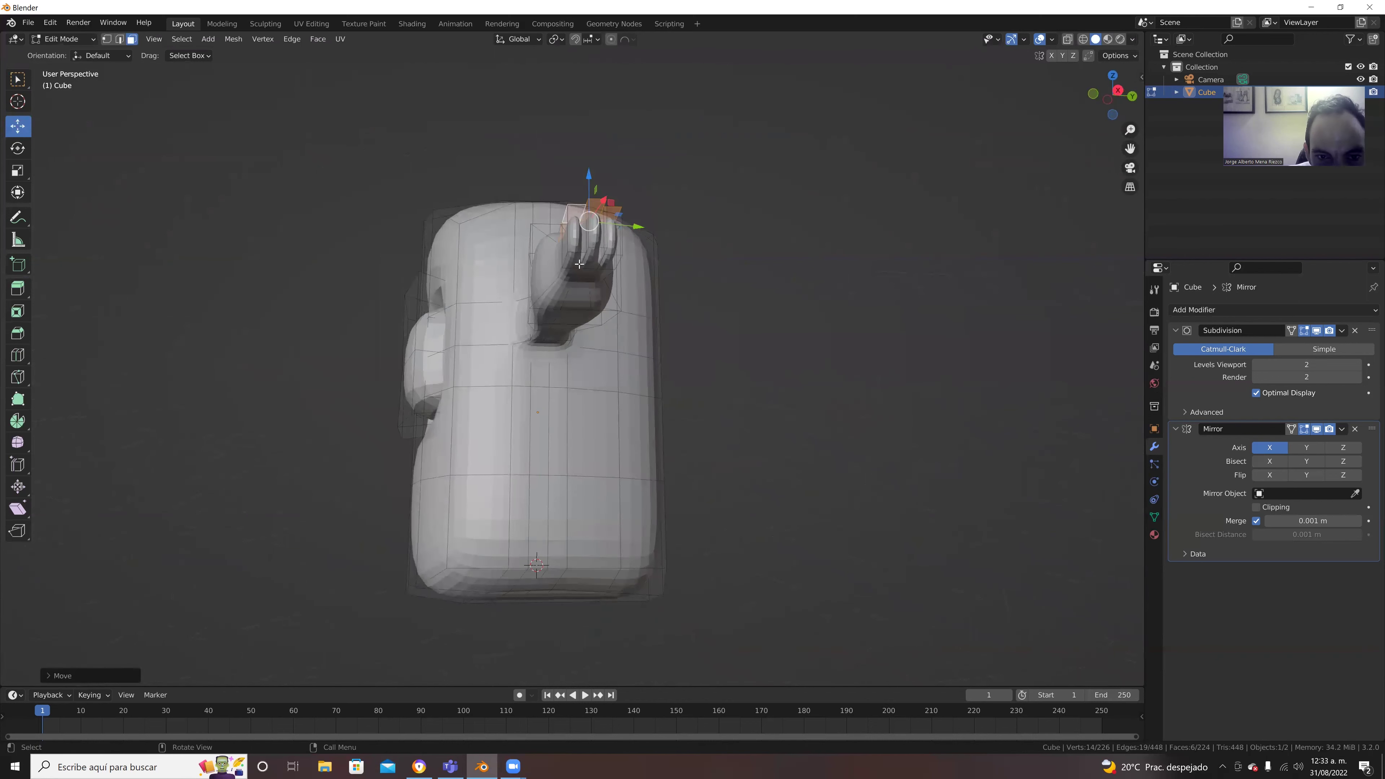
Step: Select several hand faces and raise them vertically
click(587, 255)
shift+click(599, 258)
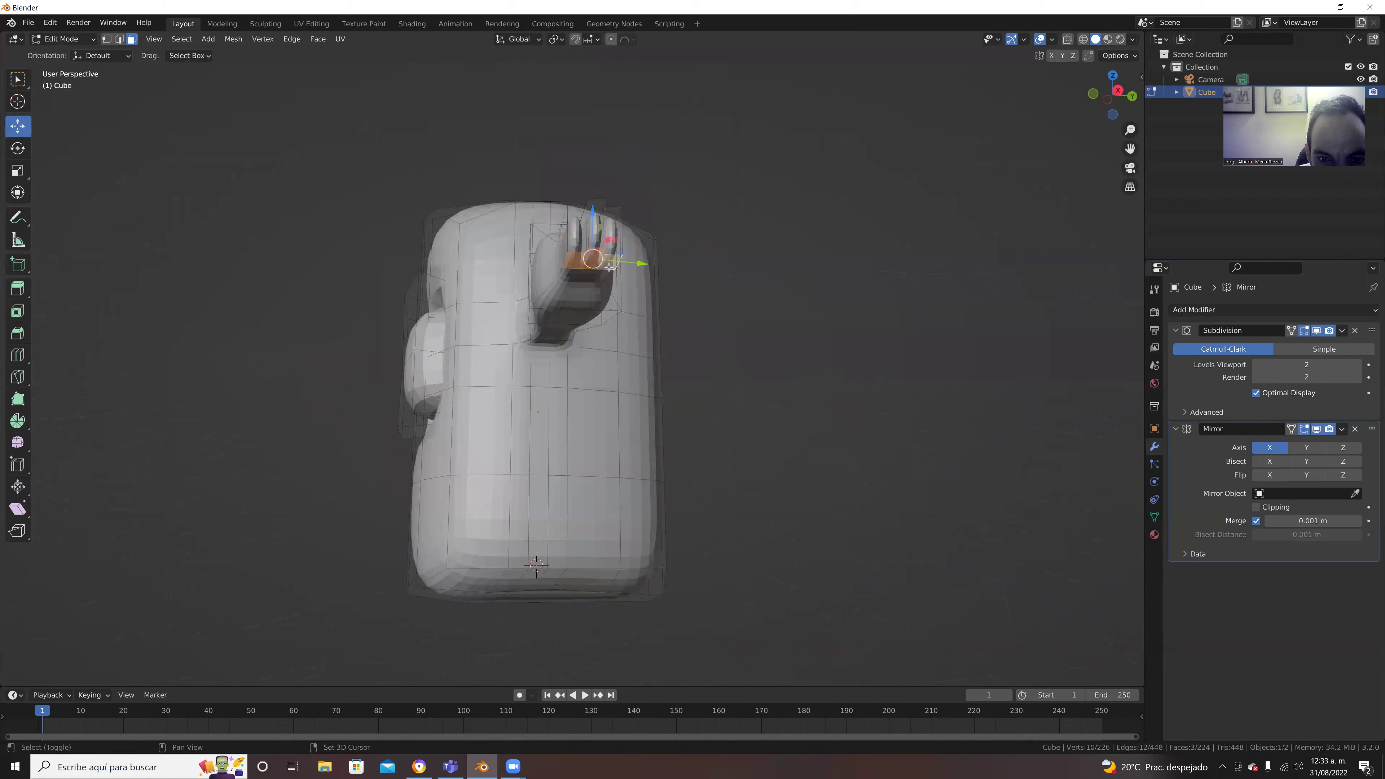
middle_drag(589, 279, 590, 220)
shift+click(590, 218)
shift+click(602, 221)
middle_drag(642, 313, 655, 377)
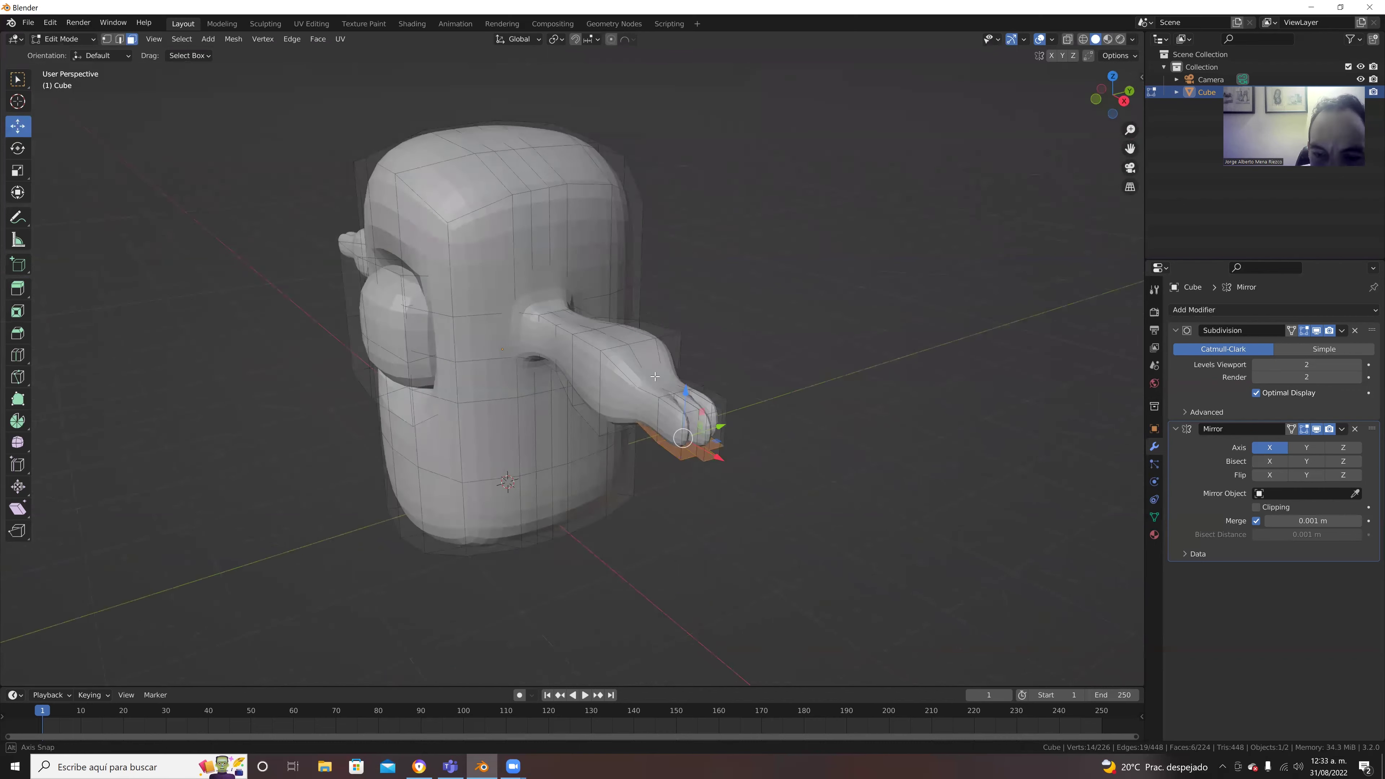
drag(684, 389, 683, 374)
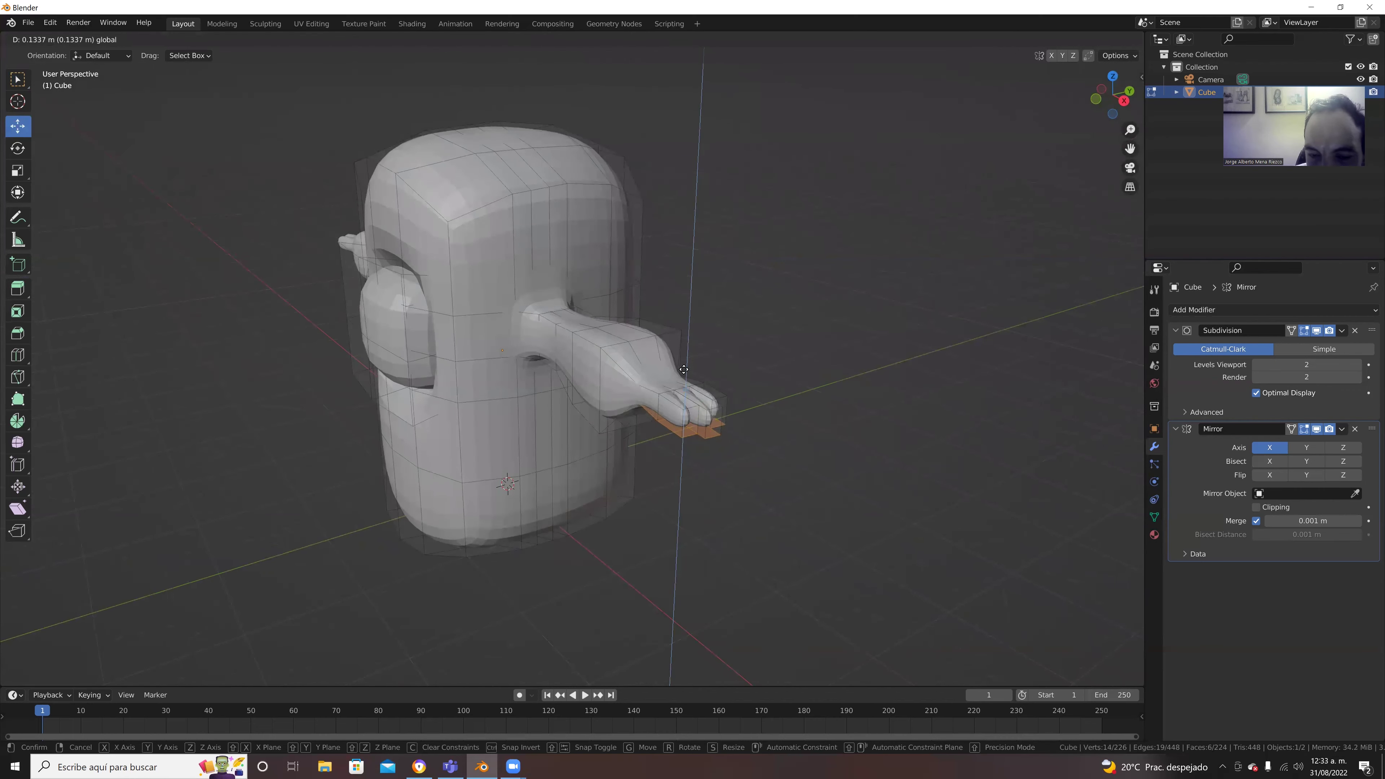
drag(684, 375, 684, 371)
Step: Shrink the arm edge loop near the wrist and reposition it along X
middle_drag(738, 463, 792, 450)
middle_drag(754, 339, 728, 316)
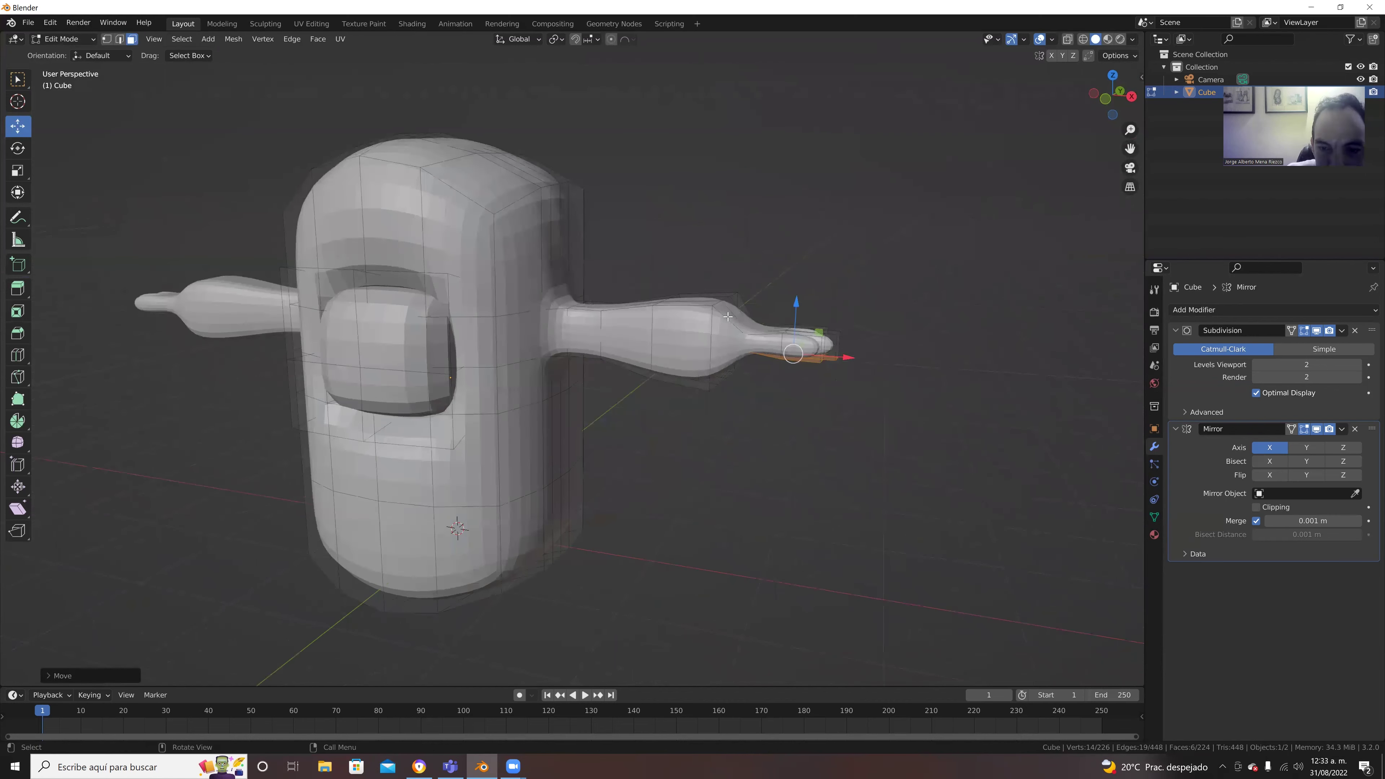
click(718, 302)
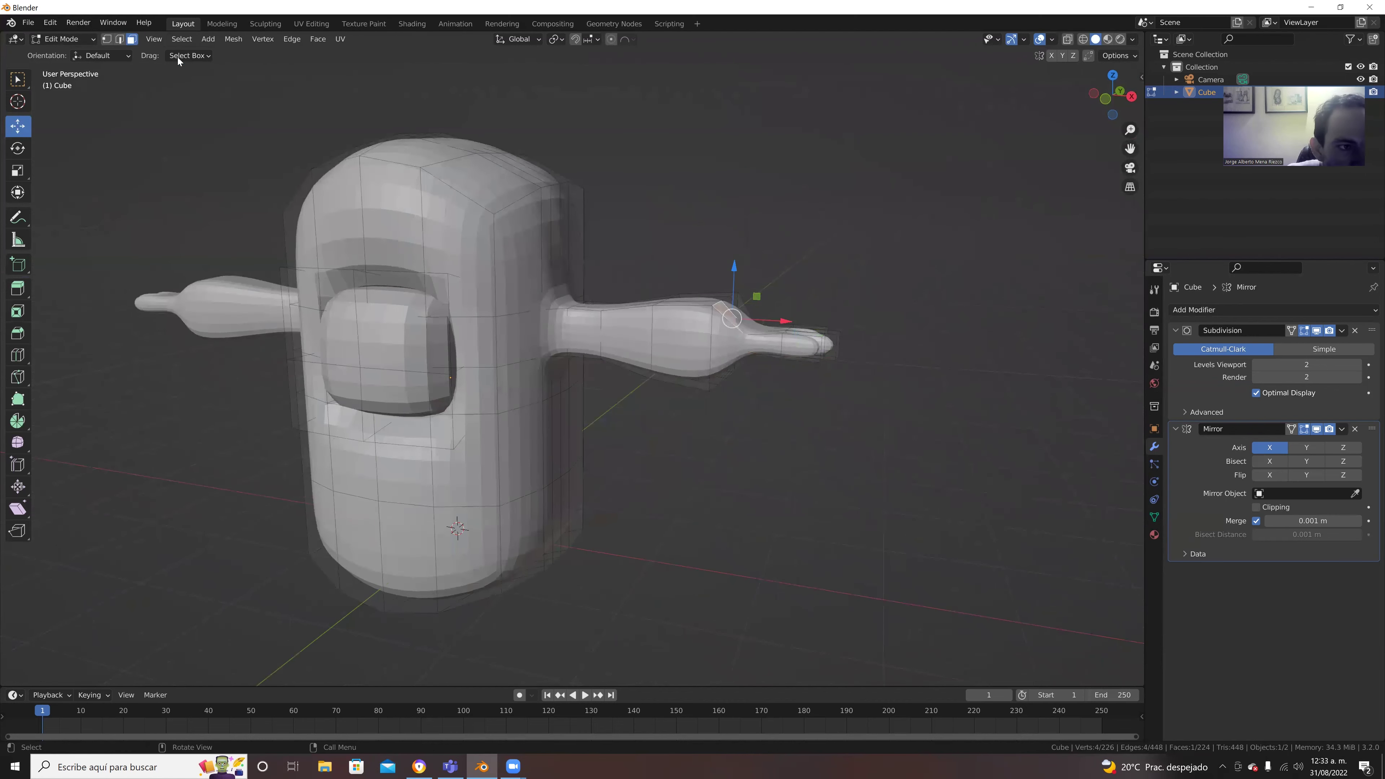
click(120, 39)
alt+click(709, 371)
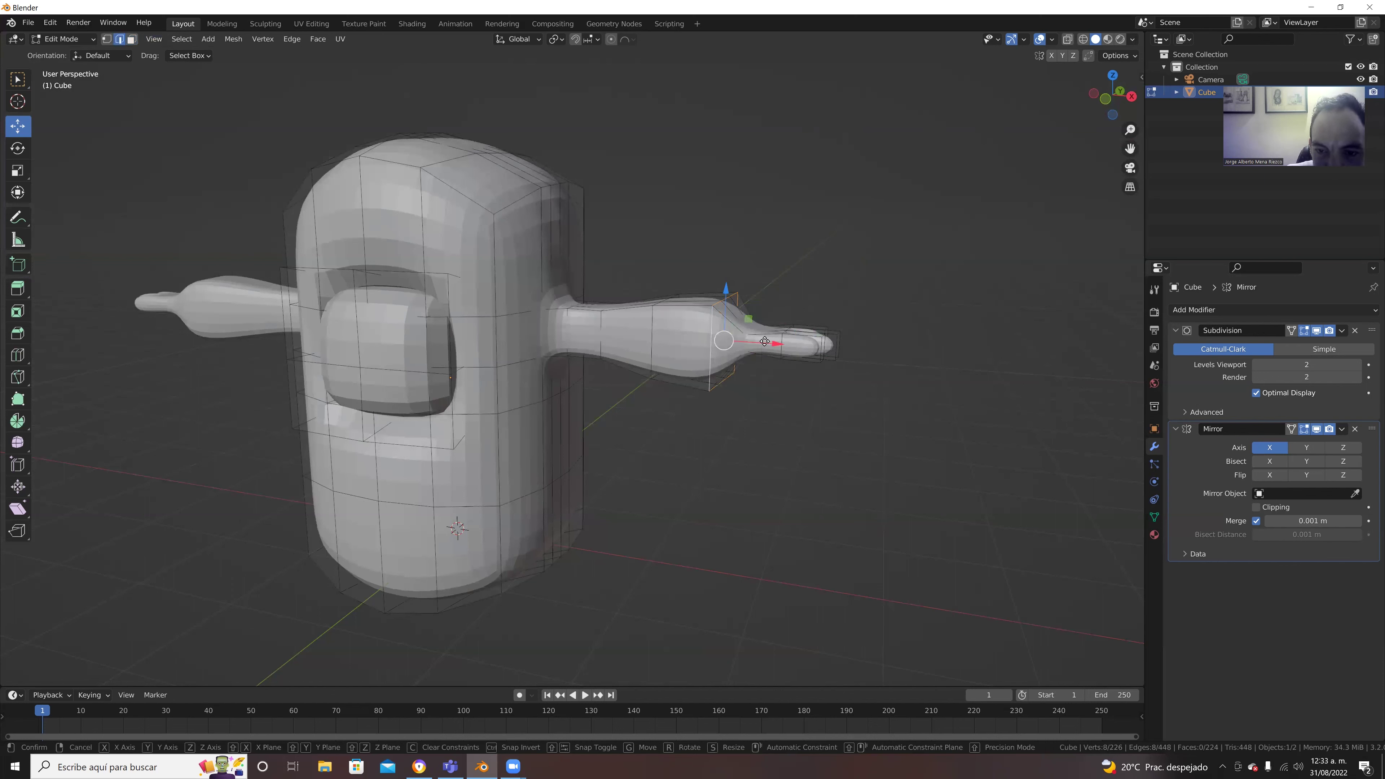
drag(773, 343, 756, 340)
key(s)
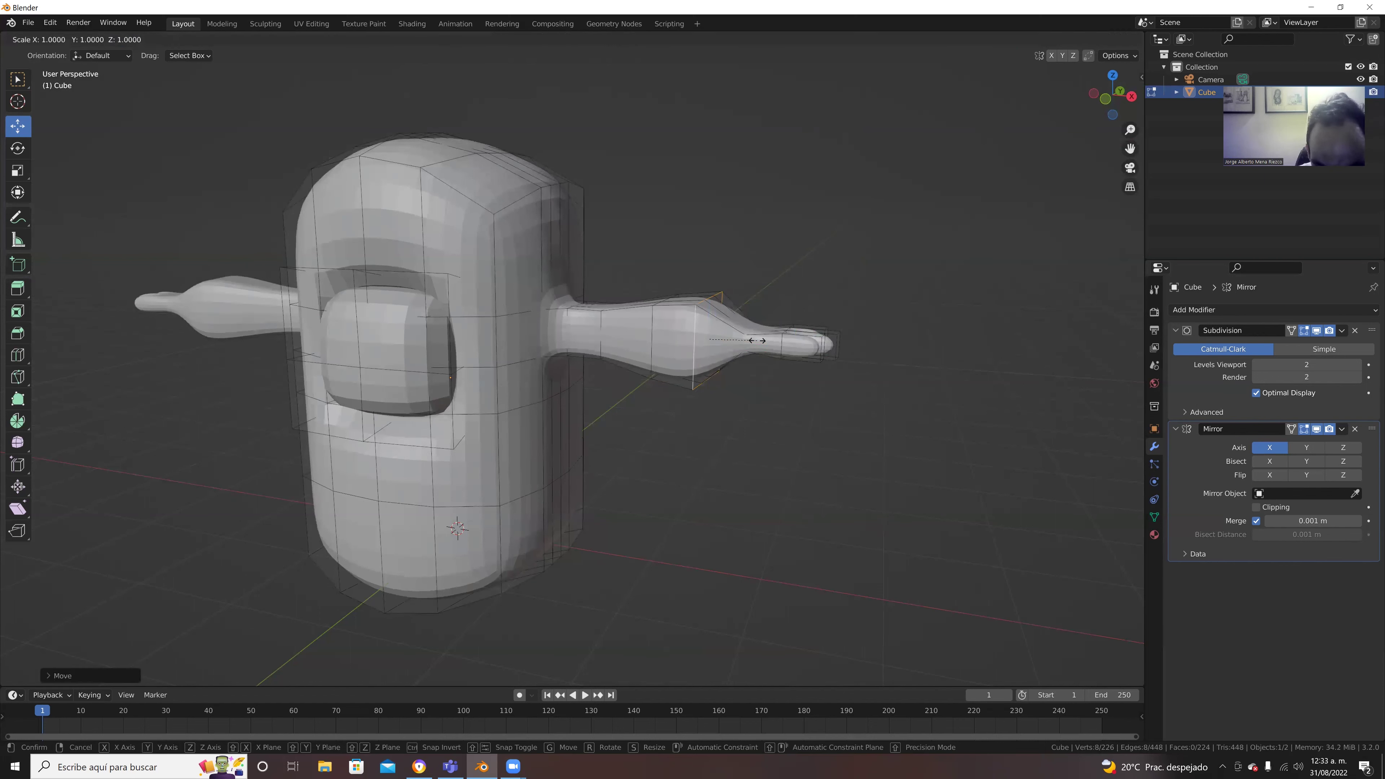
click(748, 341)
key(g)
key(x)
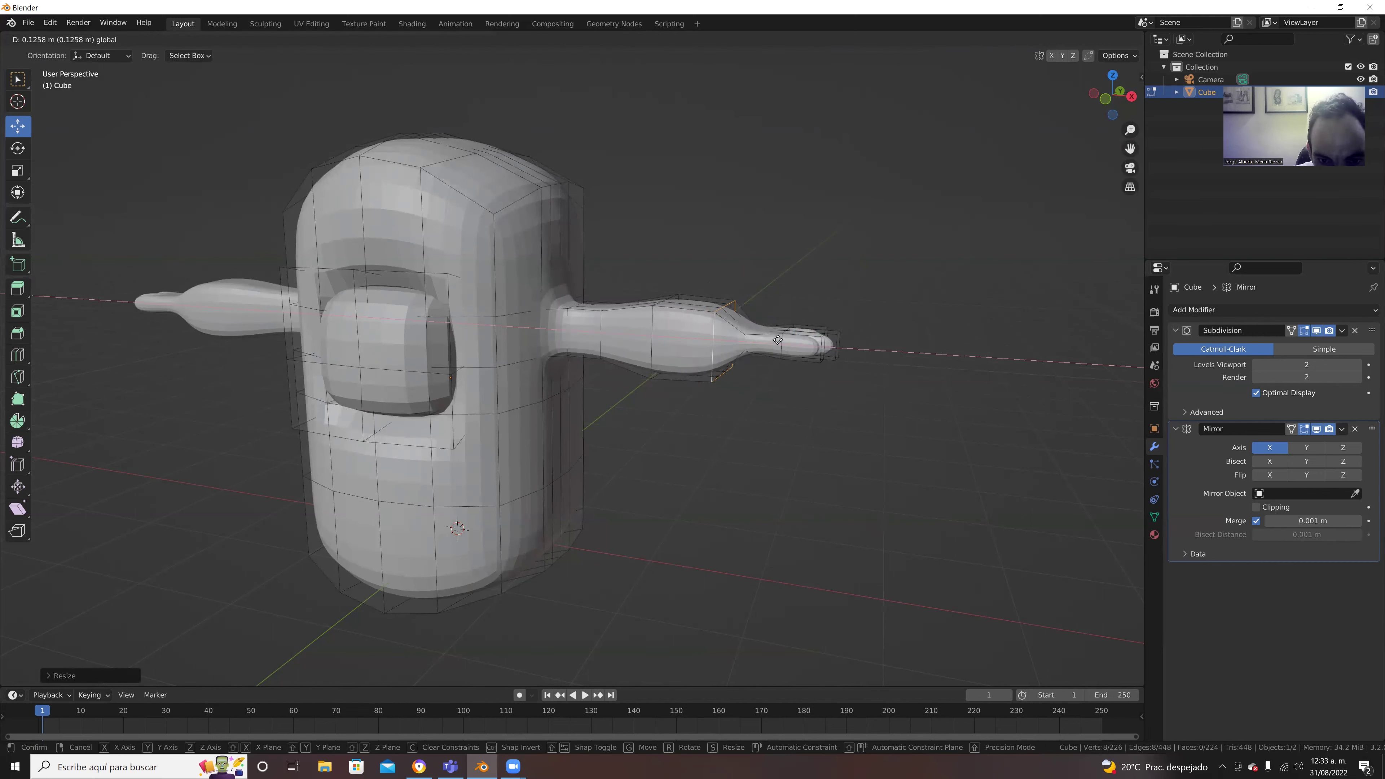
click(777, 339)
middle_drag(778, 339, 586, 349)
mouse_move(719, 354)
middle_down()
mouse_move(730, 352)
mouse_move(684, 346)
mouse_move(706, 356)
mouse_move(763, 305)
middle_up()
scroll(707, 357, up, 2)
scroll(707, 357, up, 1)
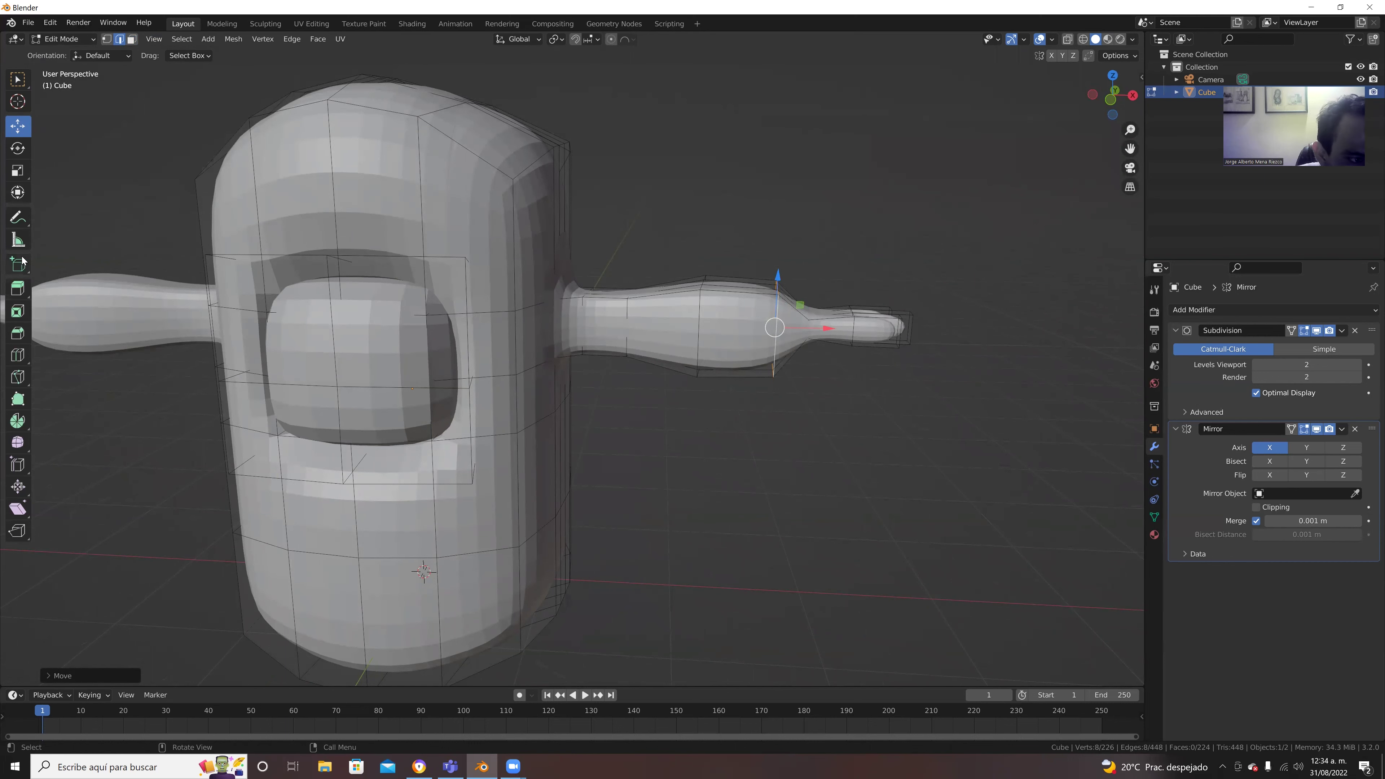
Step: Add a loop cut across the right arm, widen it, and slide it along the arm
click(18, 355)
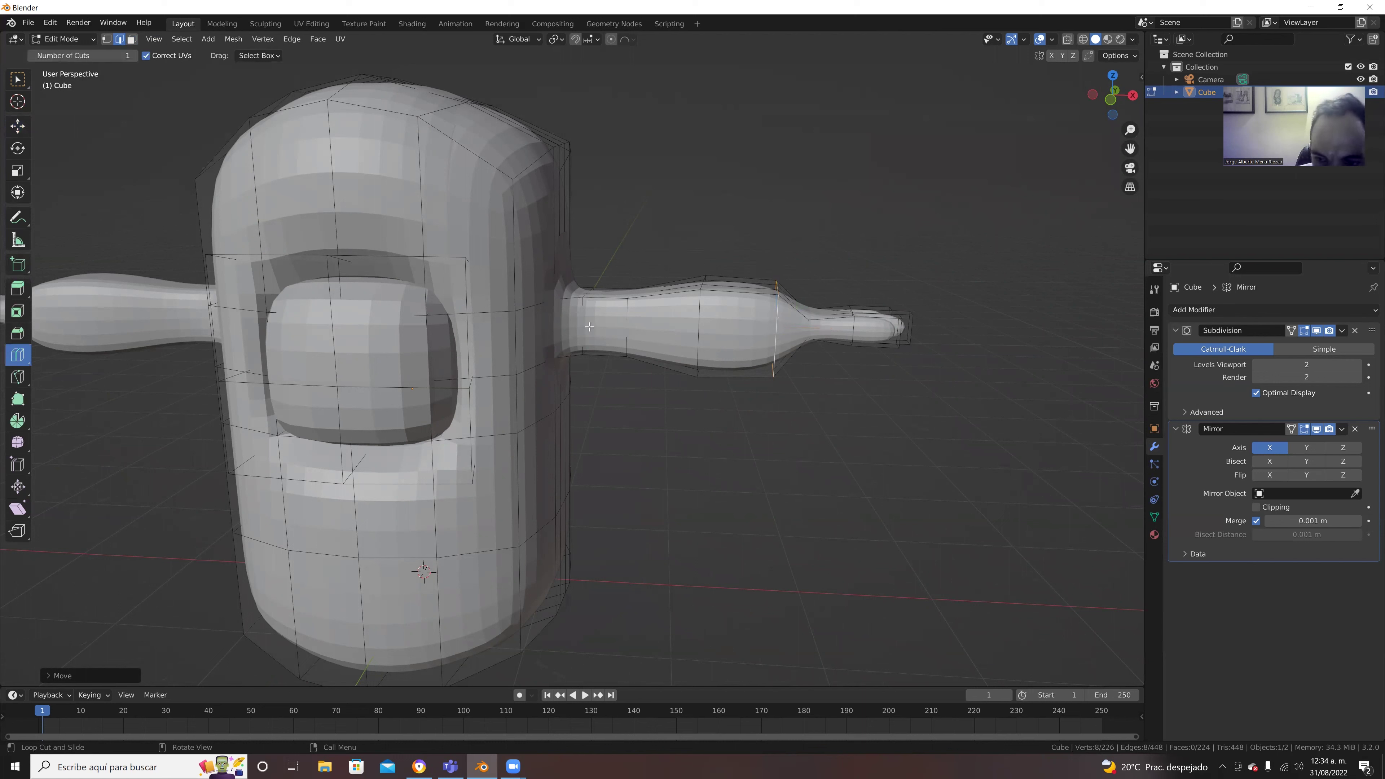
click(843, 318)
drag(843, 318, 841, 319)
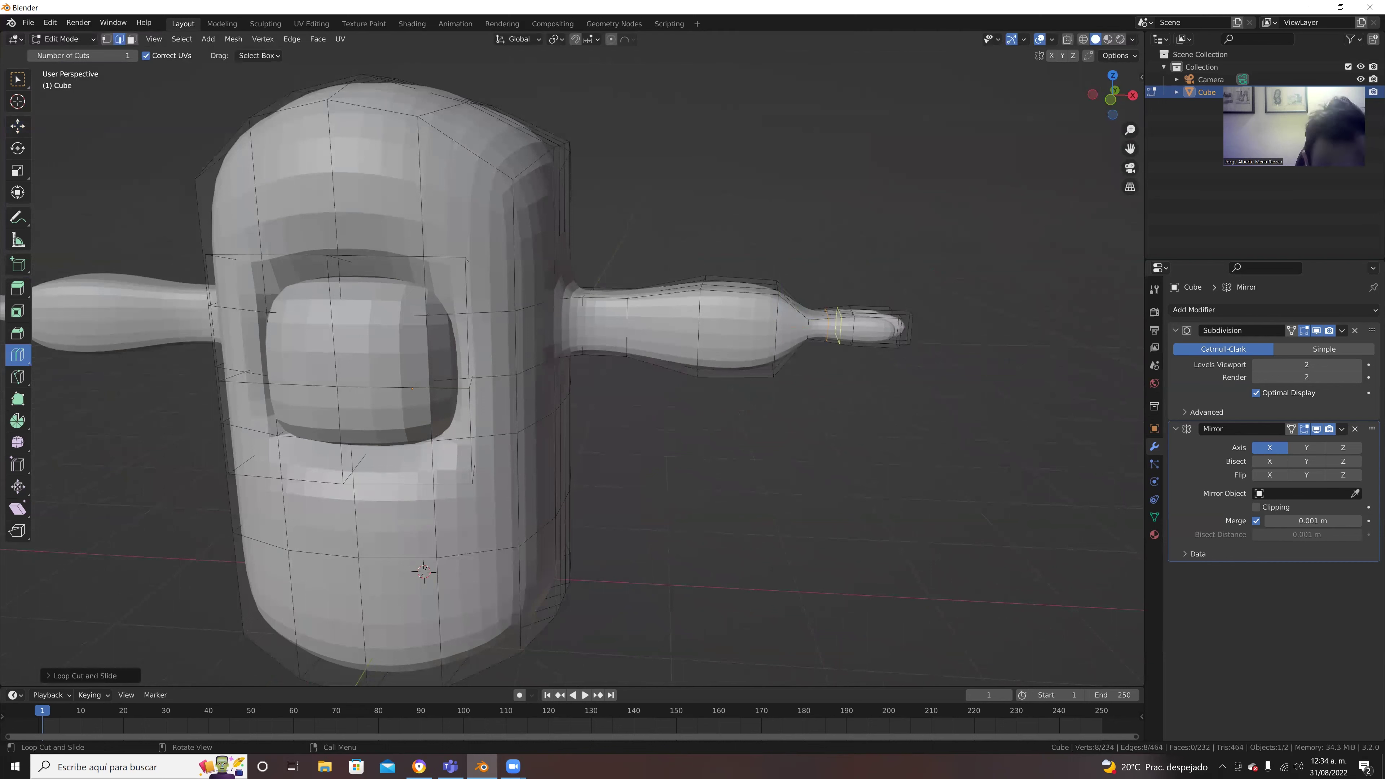
key(s)
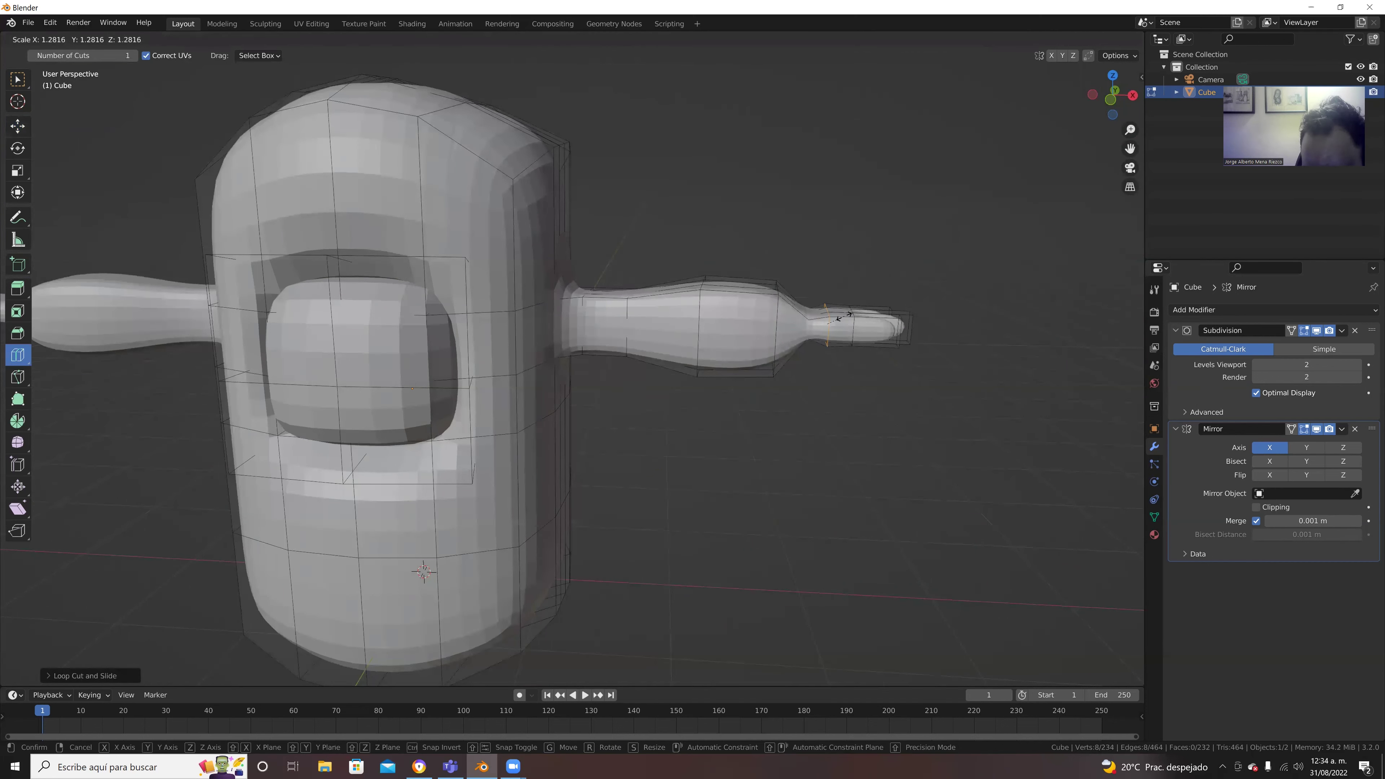
click(844, 315)
click(20, 123)
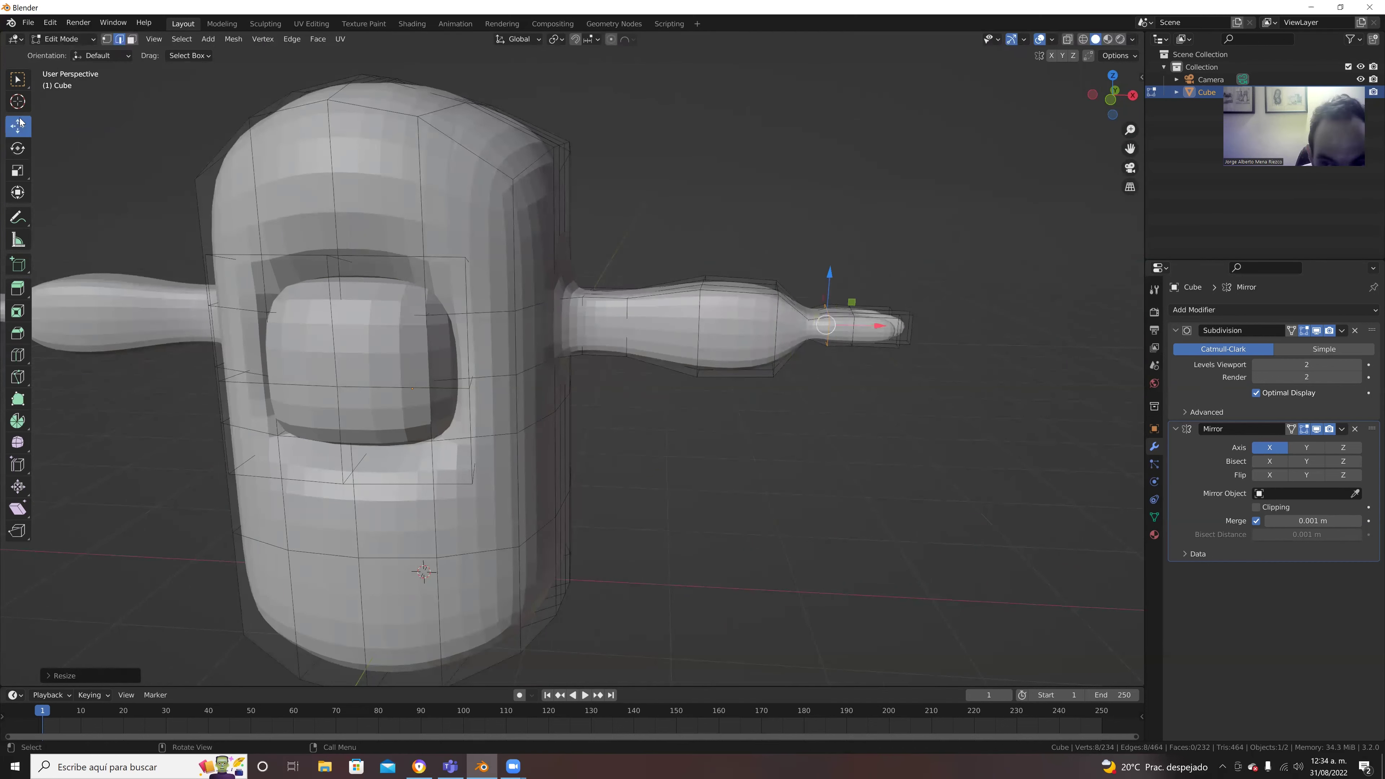
drag(882, 328, 864, 332)
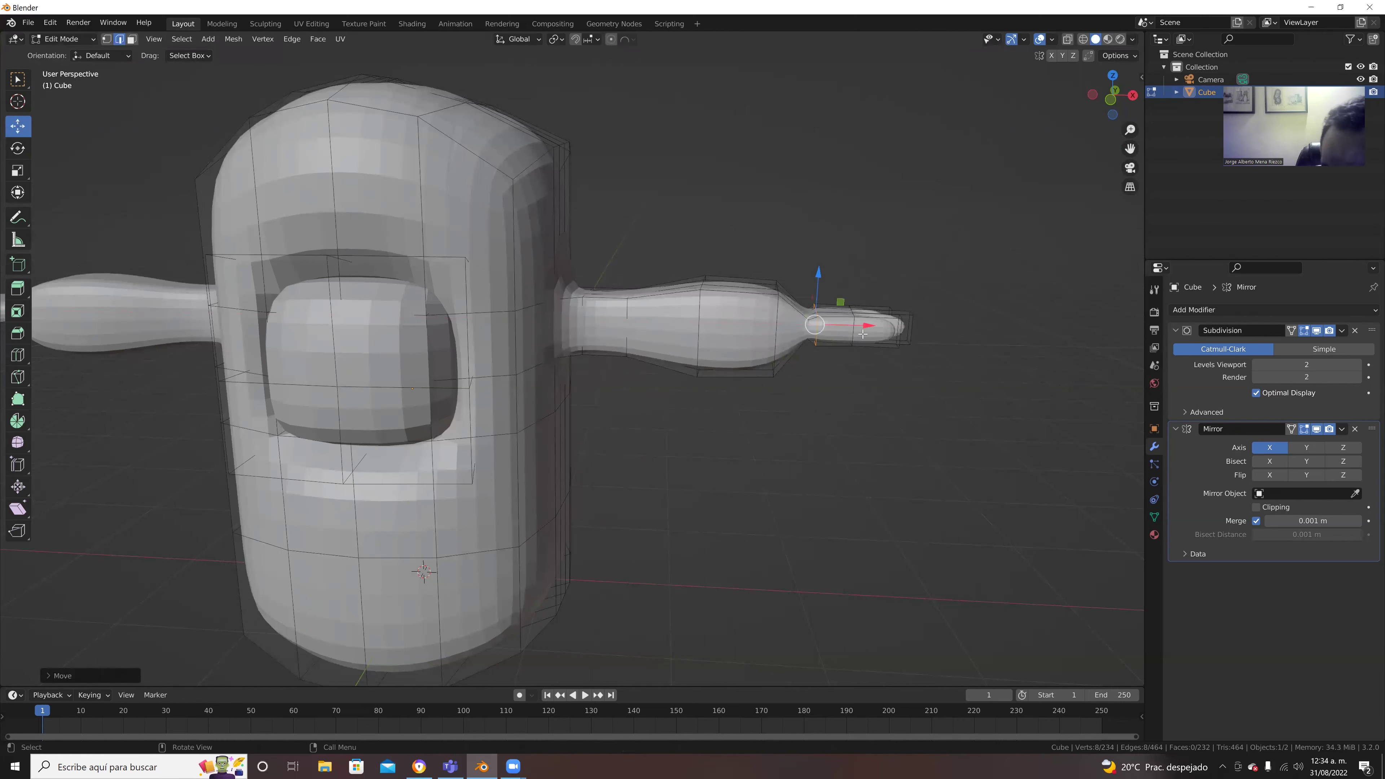
Step: Cut one more edge loop close to the arm tip
click(855, 329)
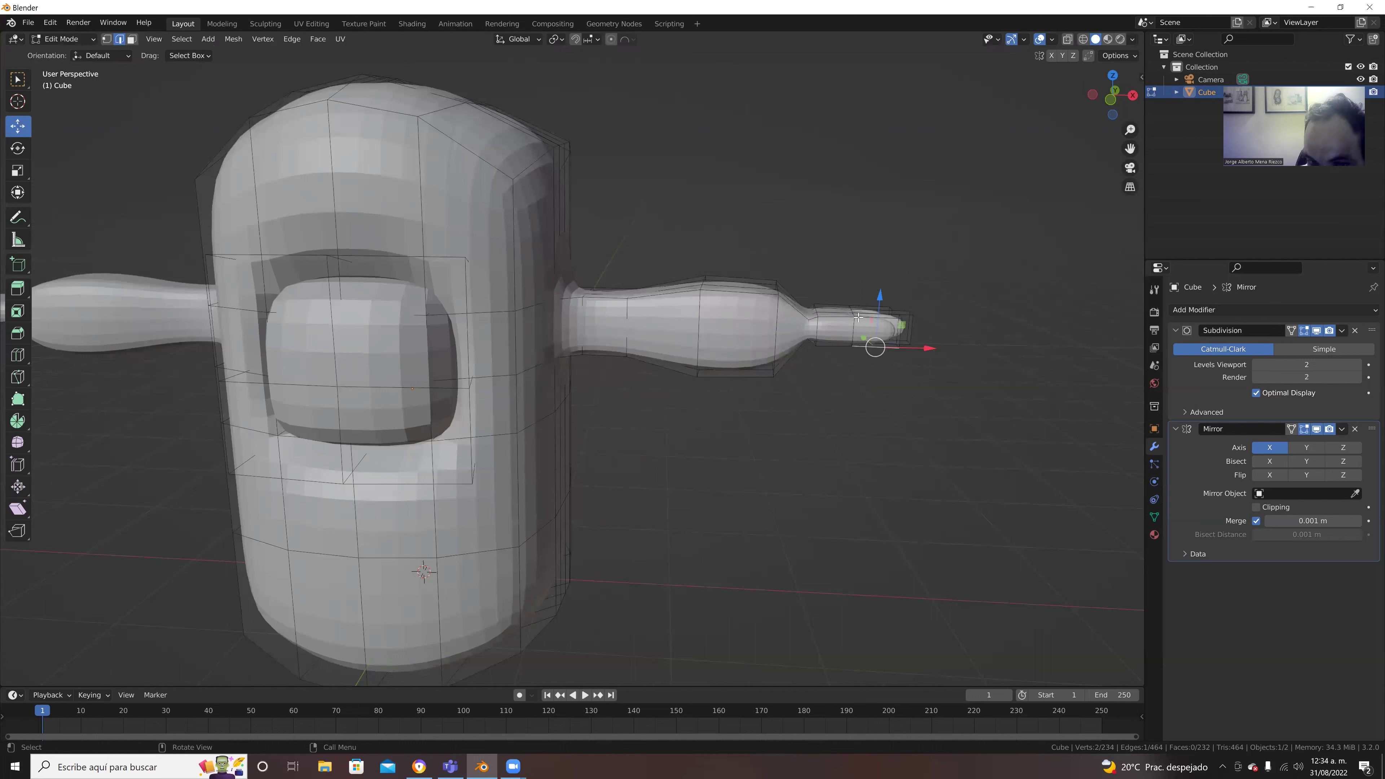
click(18, 355)
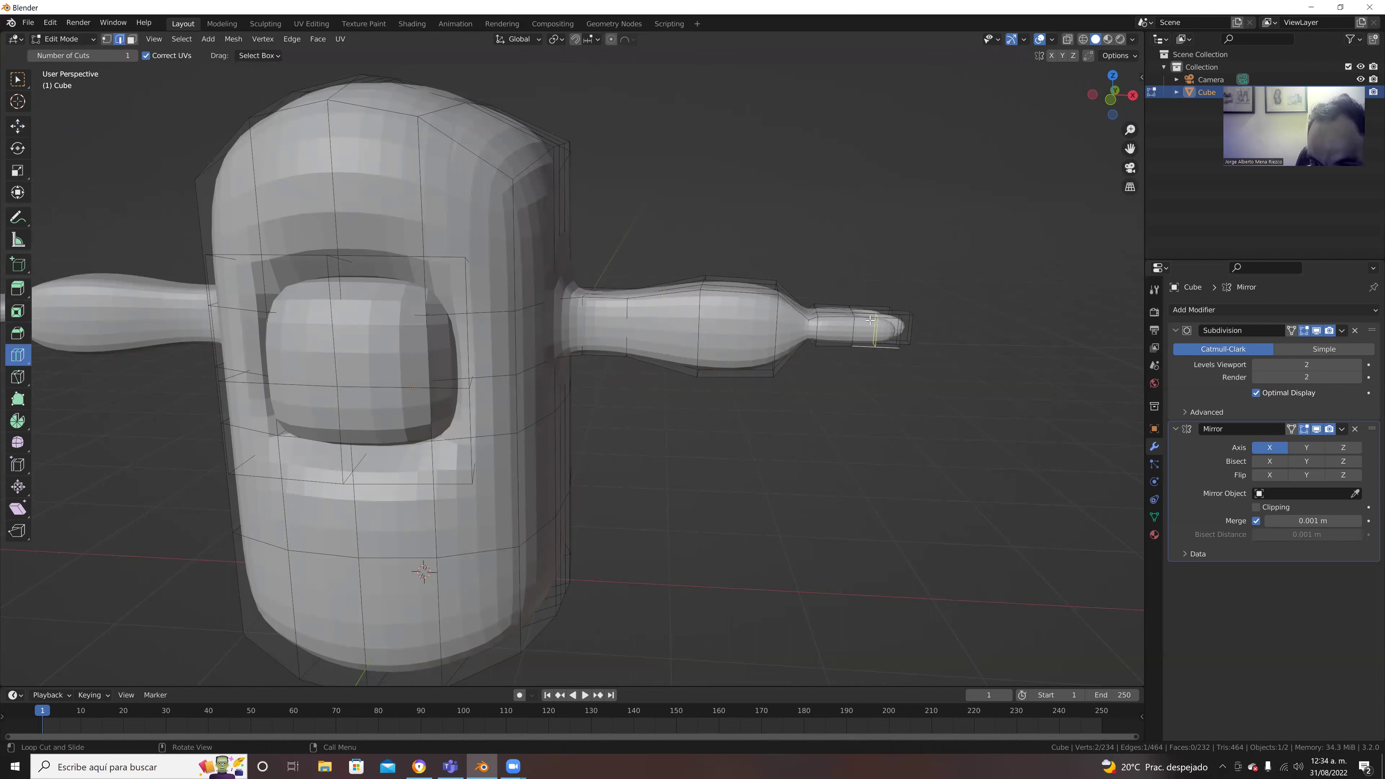
click(846, 322)
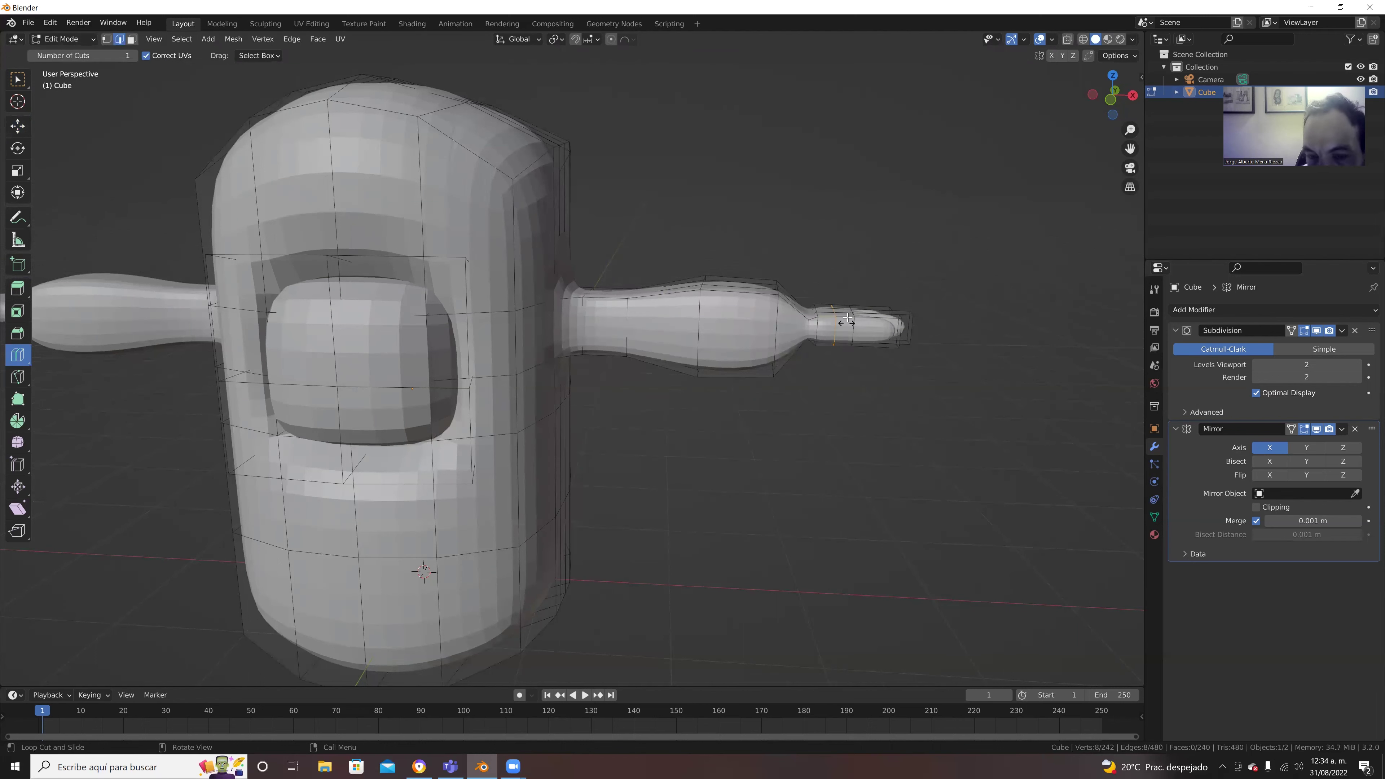
click(131, 39)
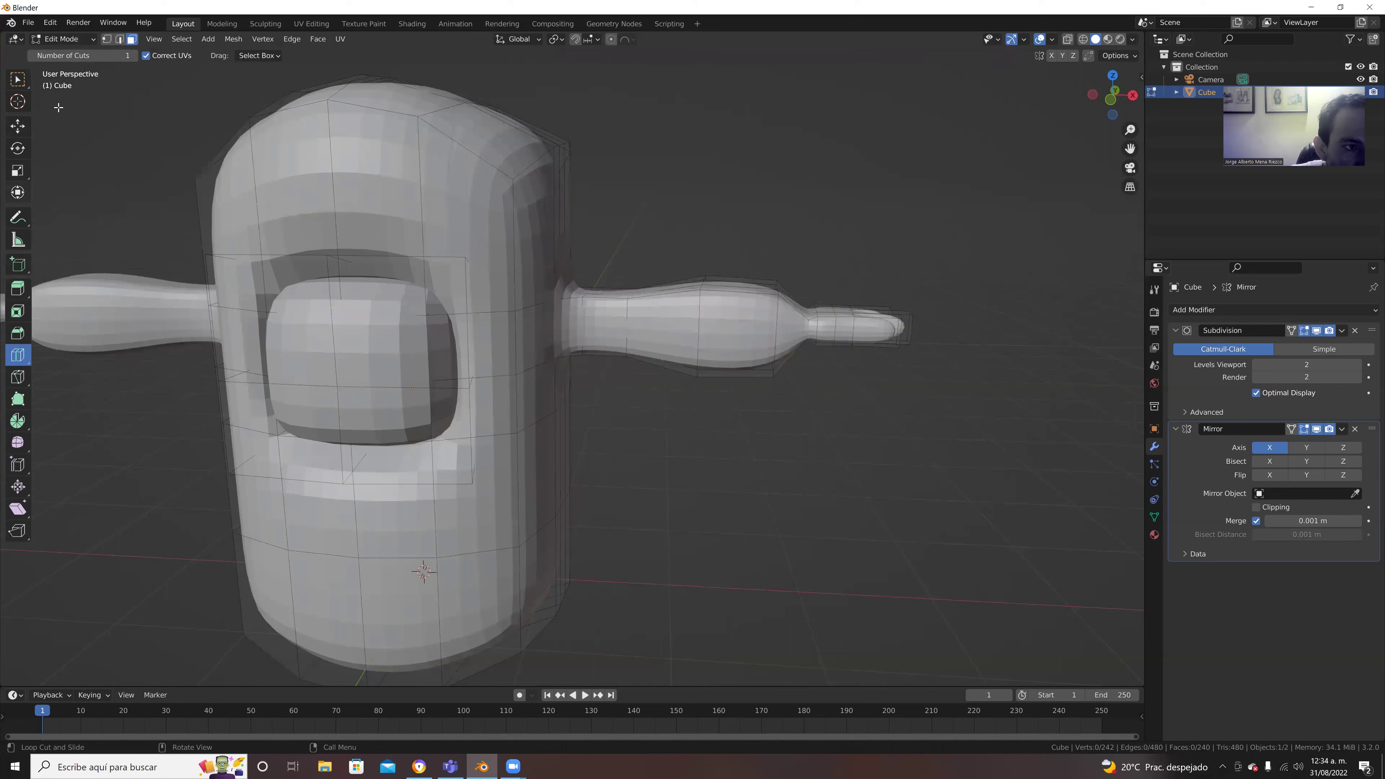
click(19, 80)
Step: Extrude a hand face outward into a short thumb stub, undoing the extra extrusion
drag(30, 85, 28, 85)
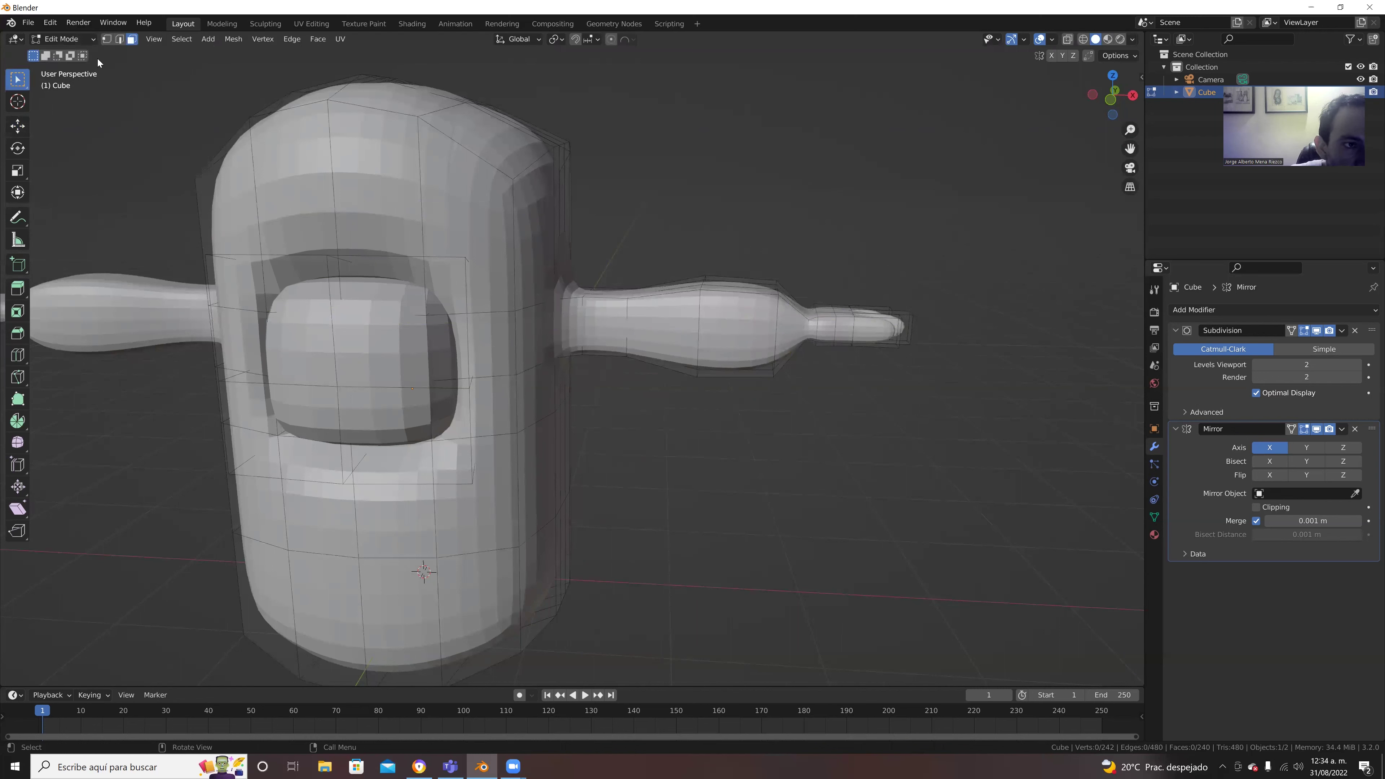
click(839, 330)
middle_drag(9, 183, 33, 305)
click(18, 288)
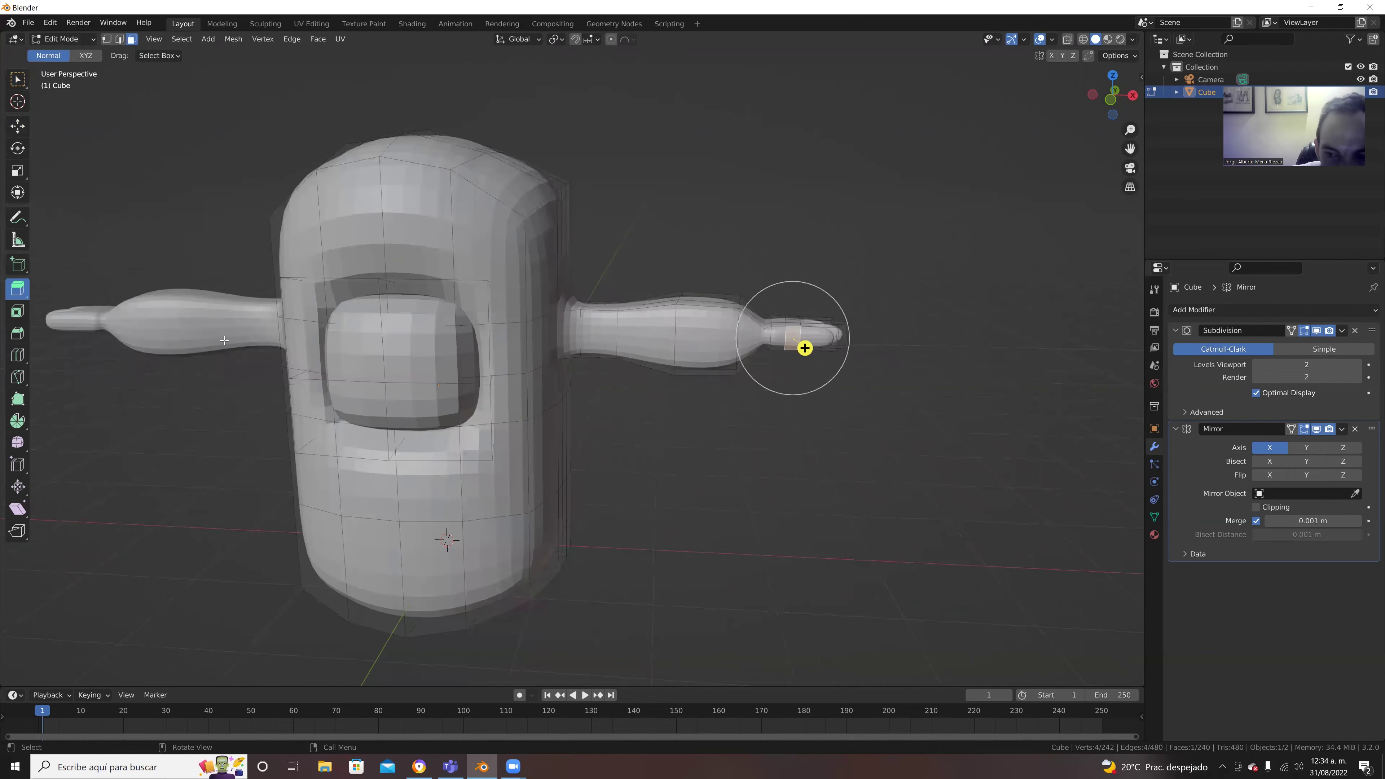
middle_drag(515, 415, 671, 423)
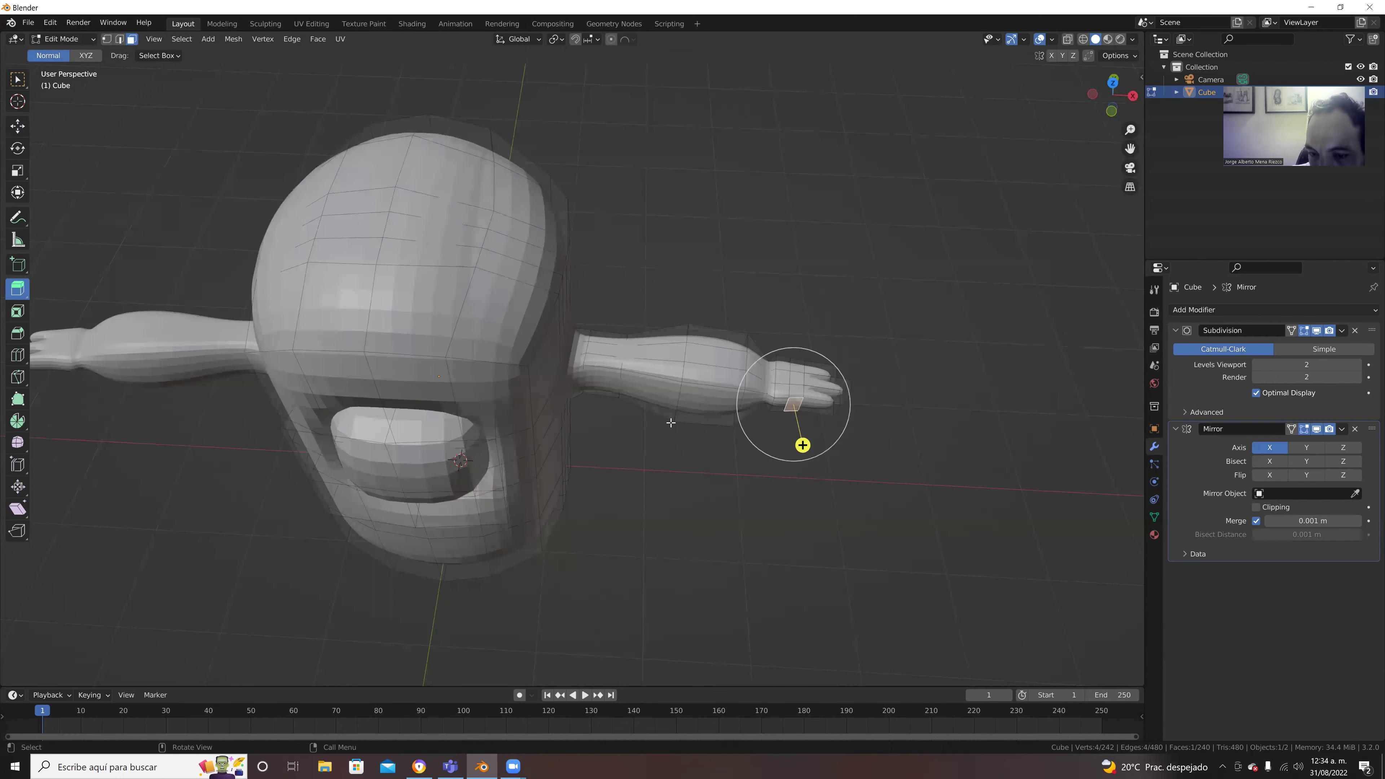
drag(801, 445, 788, 479)
mouse_move(788, 479)
middle_down()
mouse_move(634, 436)
mouse_move(625, 462)
mouse_move(472, 480)
mouse_move(526, 485)
middle_up()
drag(525, 487, 507, 489)
key(ctrl+z)
key(ctrl+z)
key(ctrl+z)
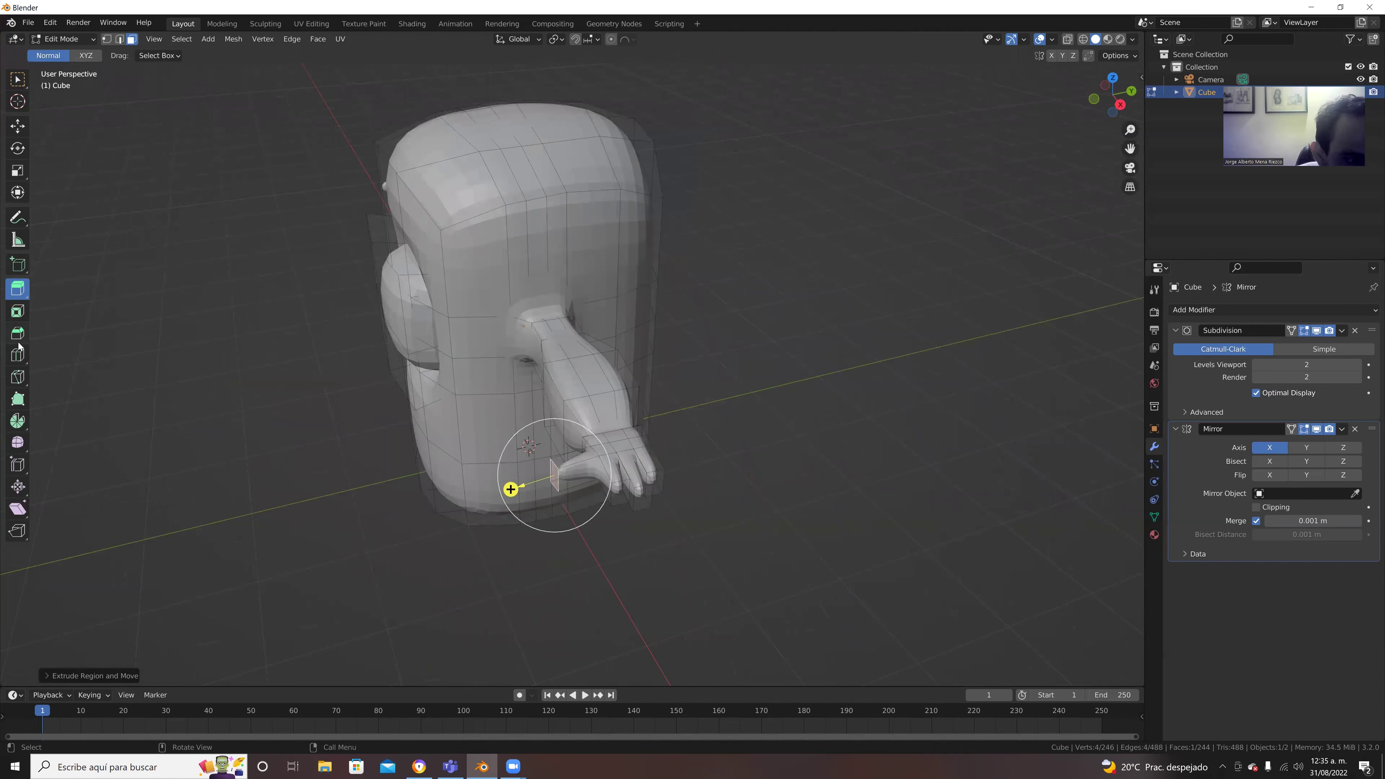
Step: Cut and slide a new edge loop around the wrist
click(19, 356)
click(574, 461)
mouse_move(574, 460)
mouse_down()
mouse_move(616, 470)
mouse_move(593, 437)
mouse_move(614, 454)
mouse_up()
Step: Cut a new edge loop across each hand's fingers and slide it into place
click(631, 464)
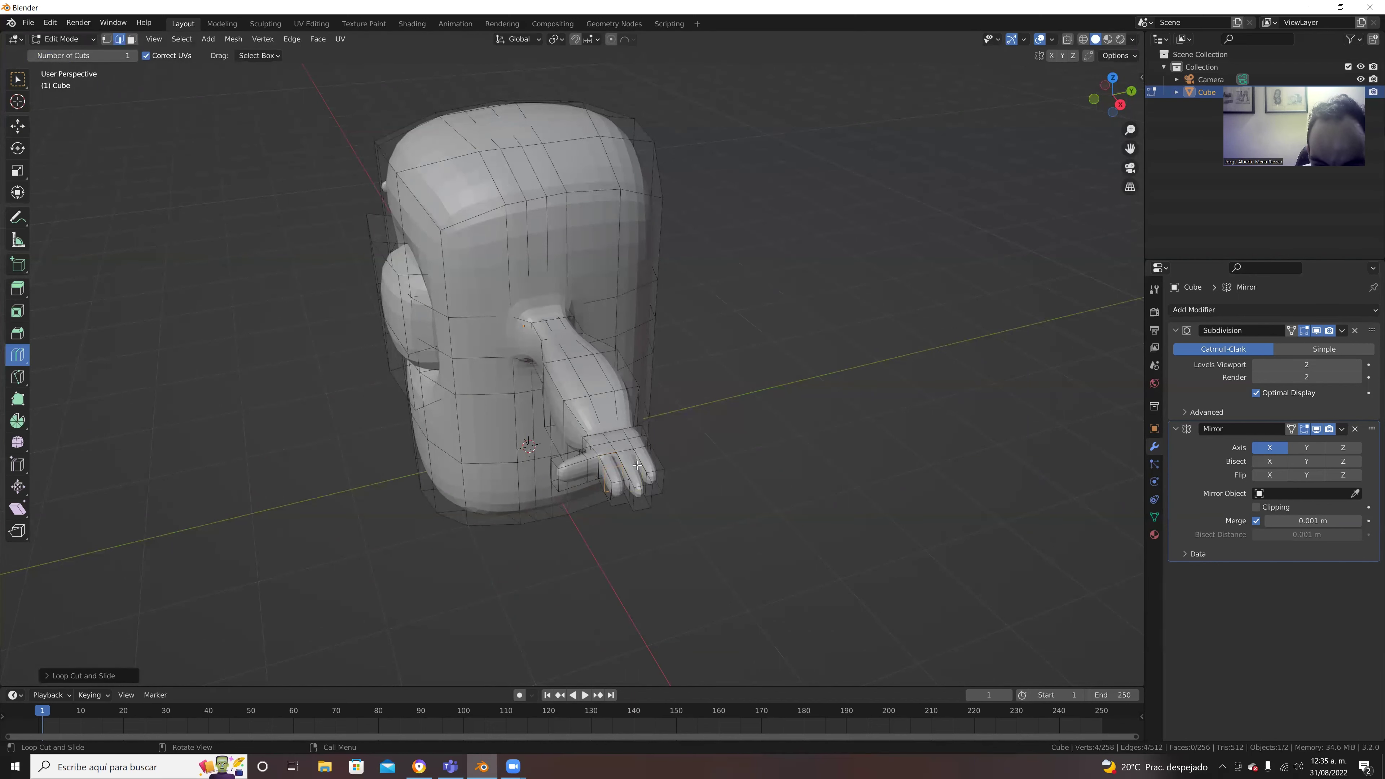
mouse_move(635, 460)
mouse_down()
mouse_move(633, 443)
mouse_move(705, 525)
mouse_up()
mouse_move(705, 525)
middle_down()
mouse_move(671, 483)
mouse_move(794, 486)
mouse_move(550, 438)
mouse_move(583, 376)
middle_up()
scroll(550, 438, down, 4)
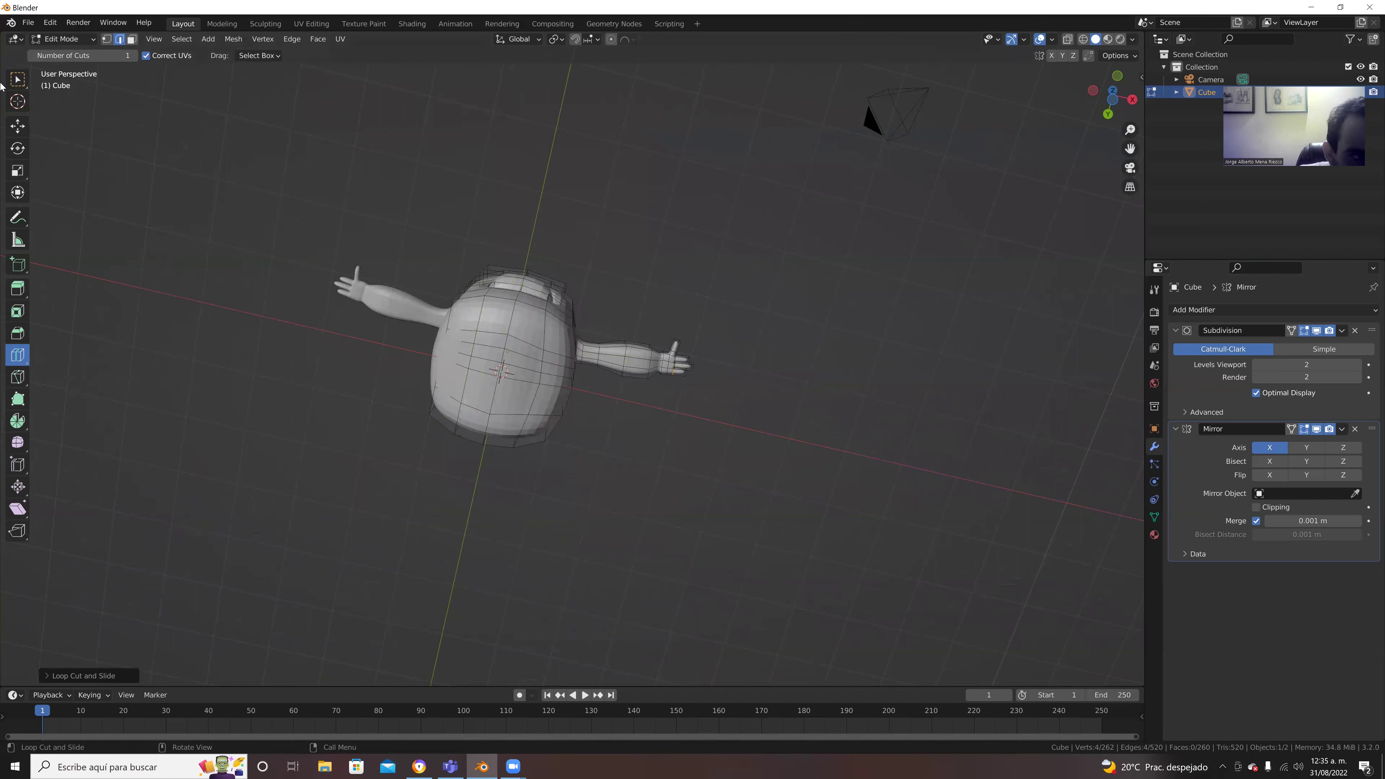
click(131, 39)
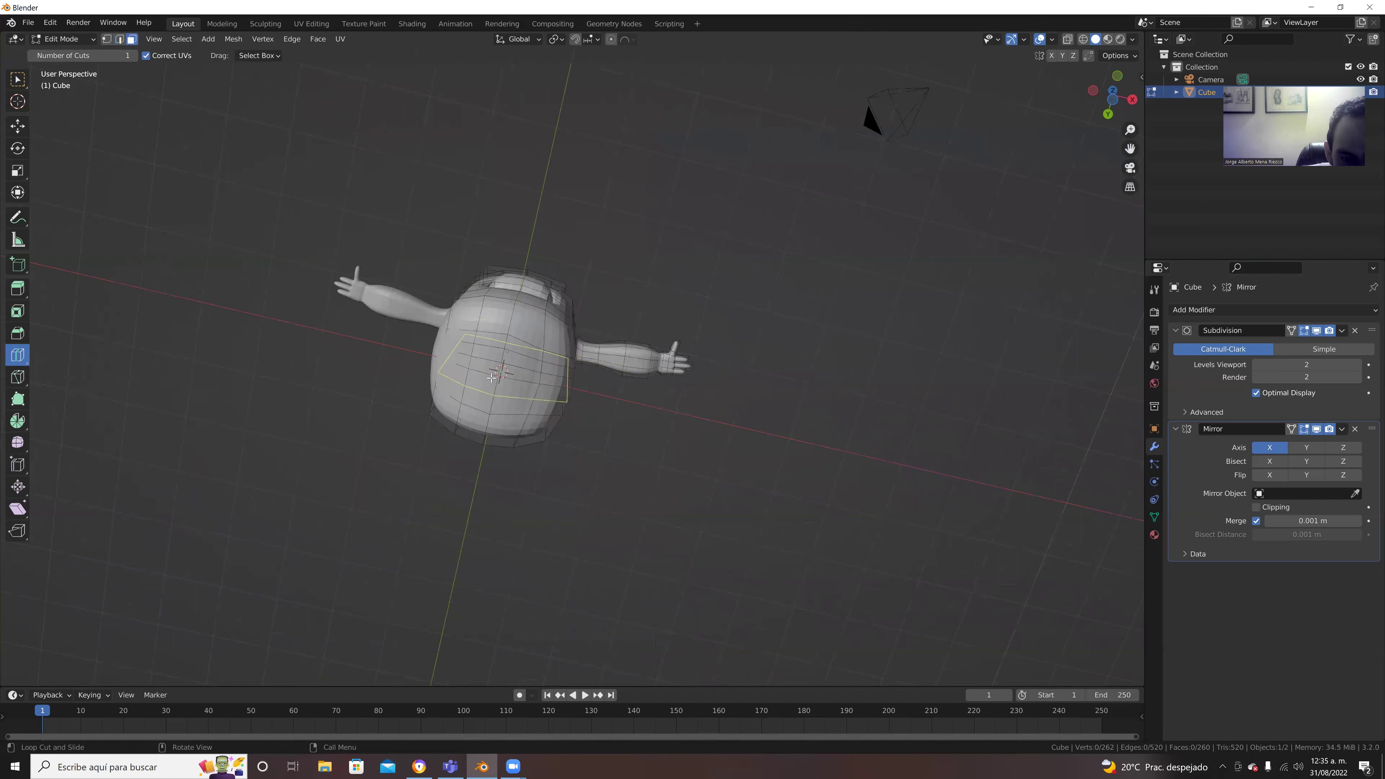
key(w)
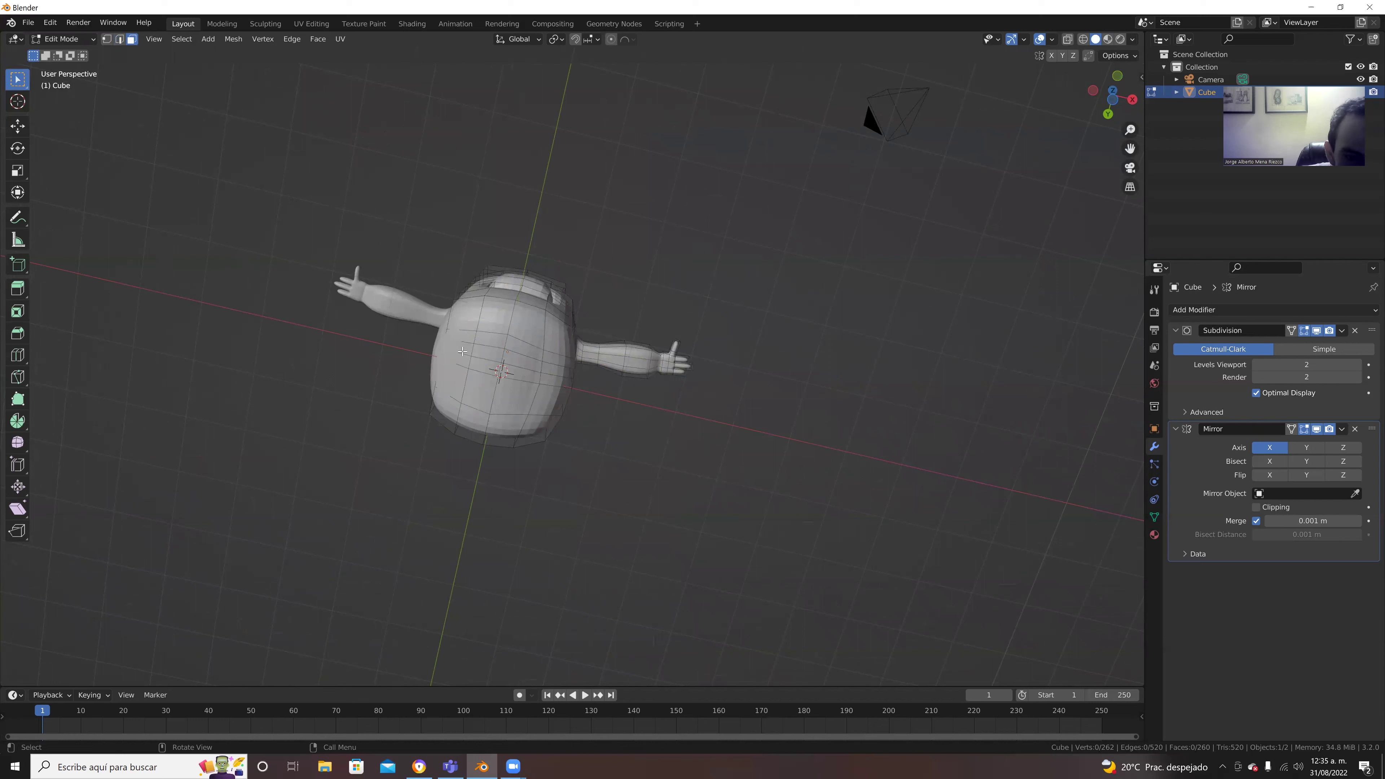
click(477, 363)
shift+click(479, 356)
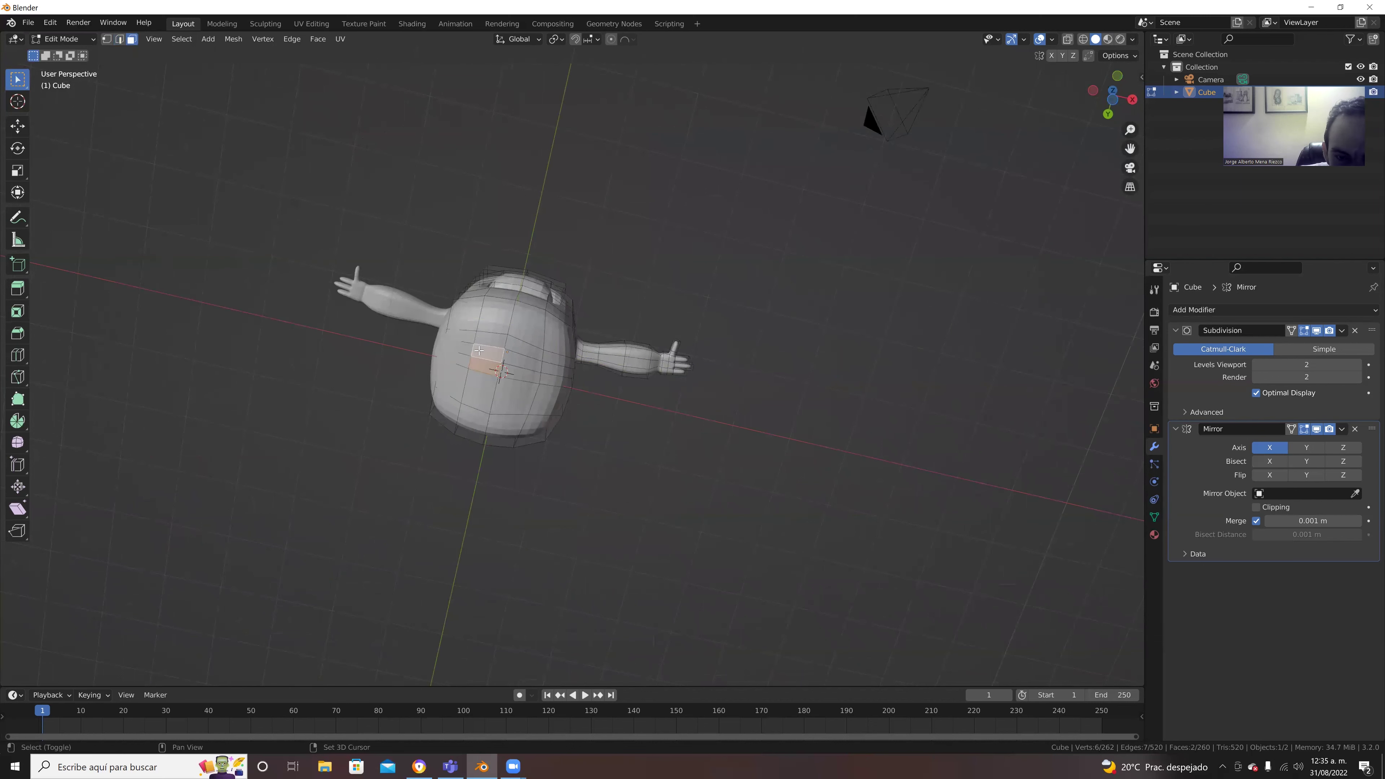
mouse_move(478, 357)
middle_down()
mouse_move(545, 501)
mouse_move(548, 461)
middle_up()
click(525, 478)
middle_drag(484, 356, 483, 357)
click(483, 357)
shift+click(491, 332)
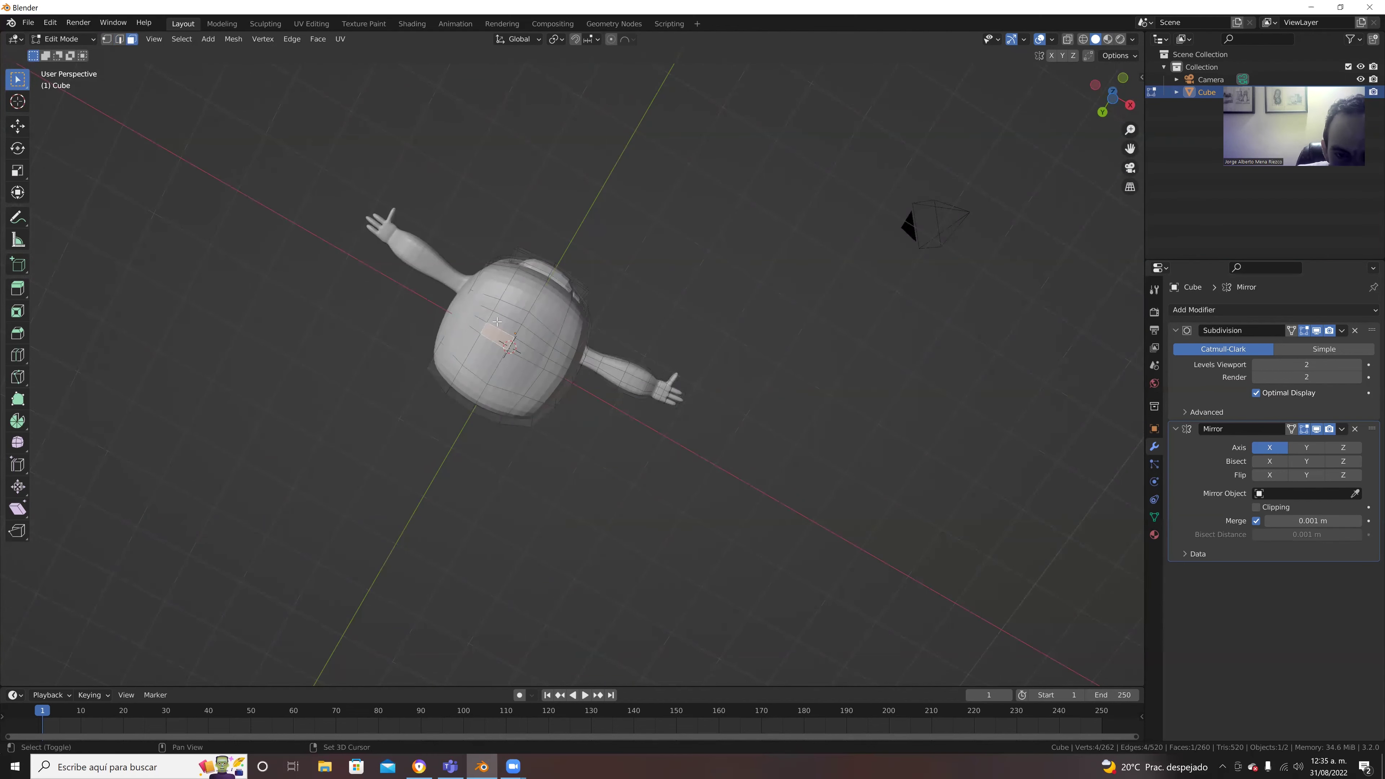
middle_drag(550, 405, 519, 519)
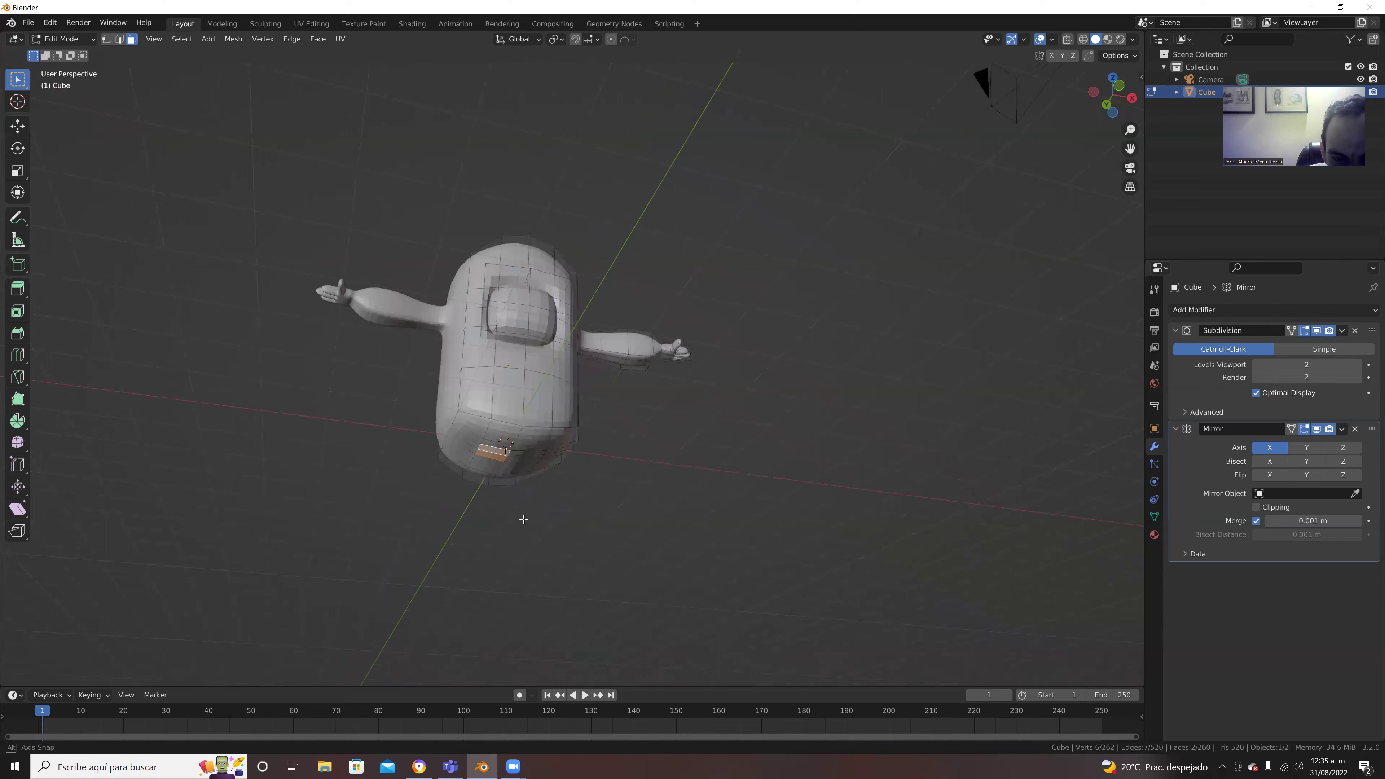
click(17, 289)
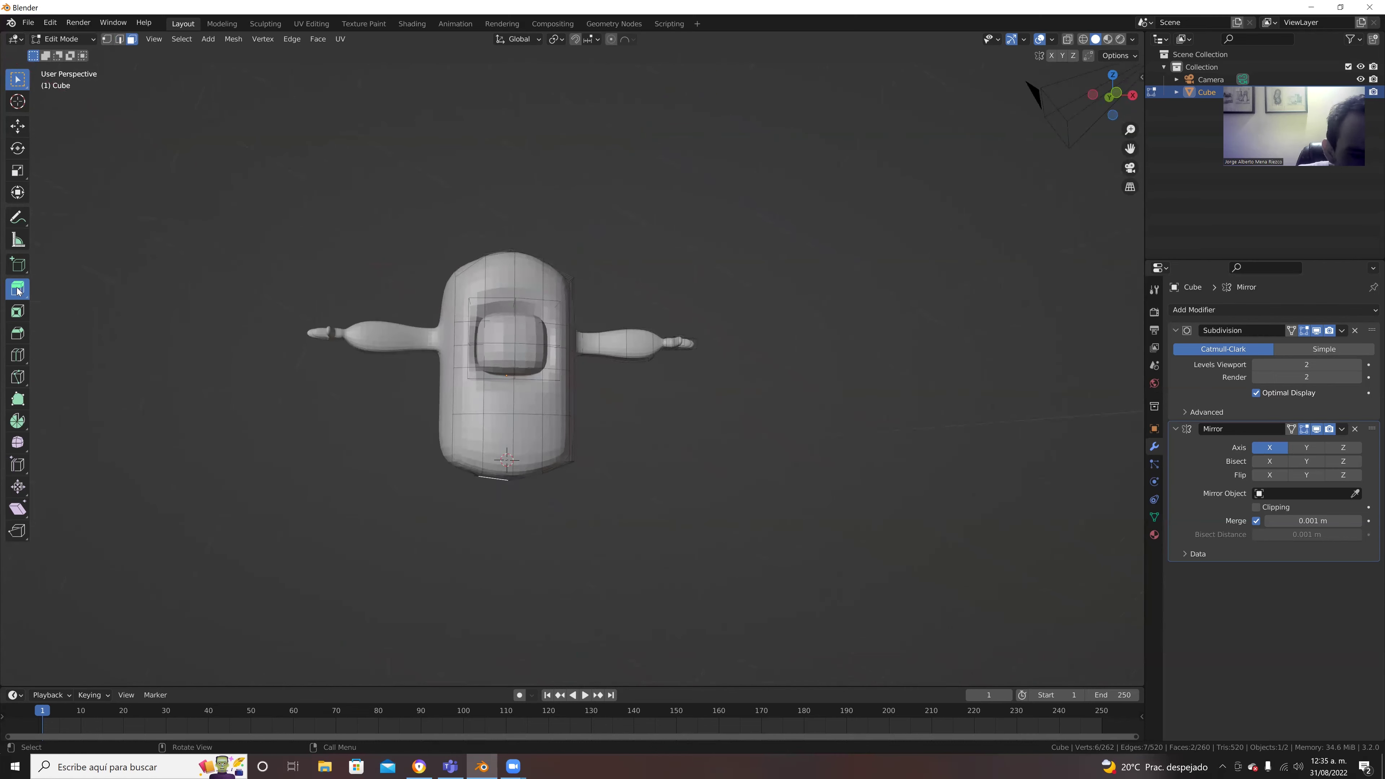
drag(488, 536, 479, 656)
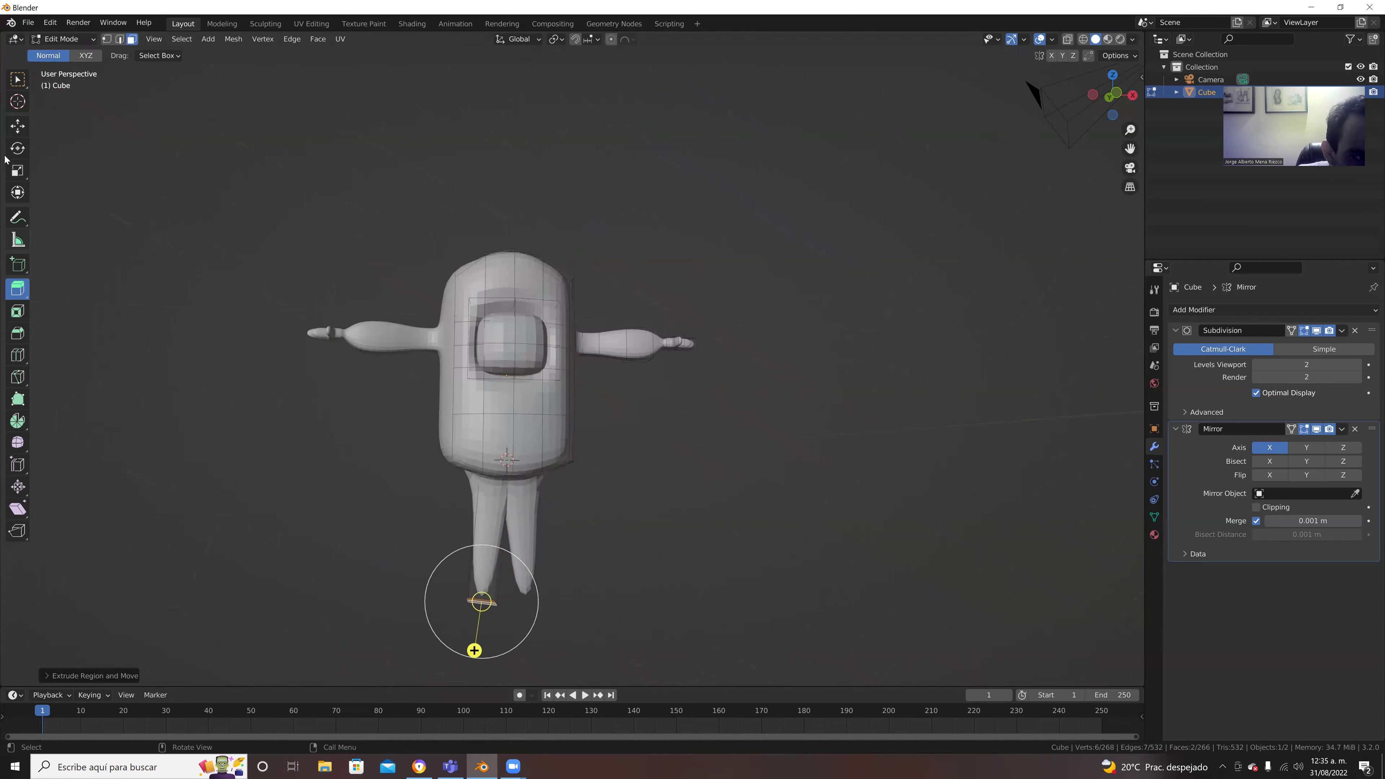
click(16, 128)
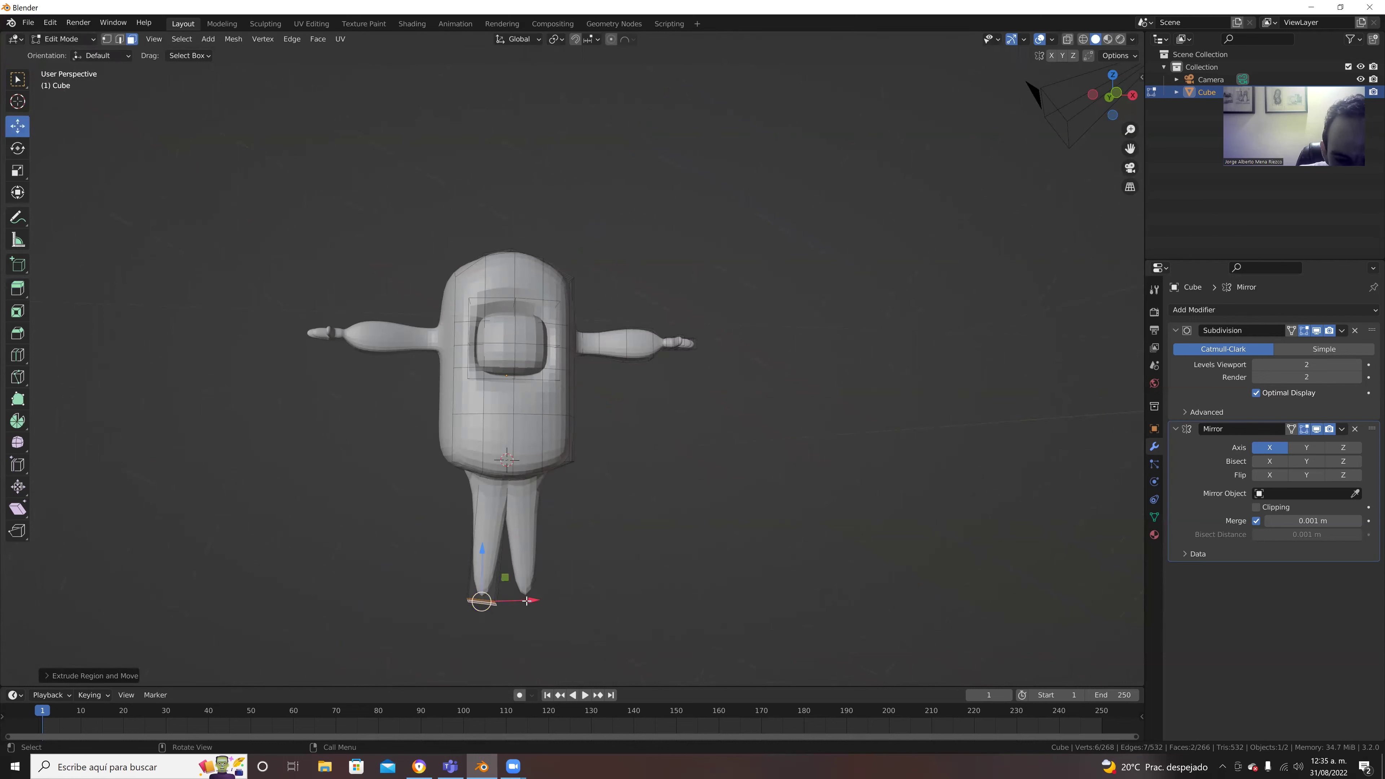
drag(527, 600, 523, 600)
key(ctrl+z)
key(ctrl+z)
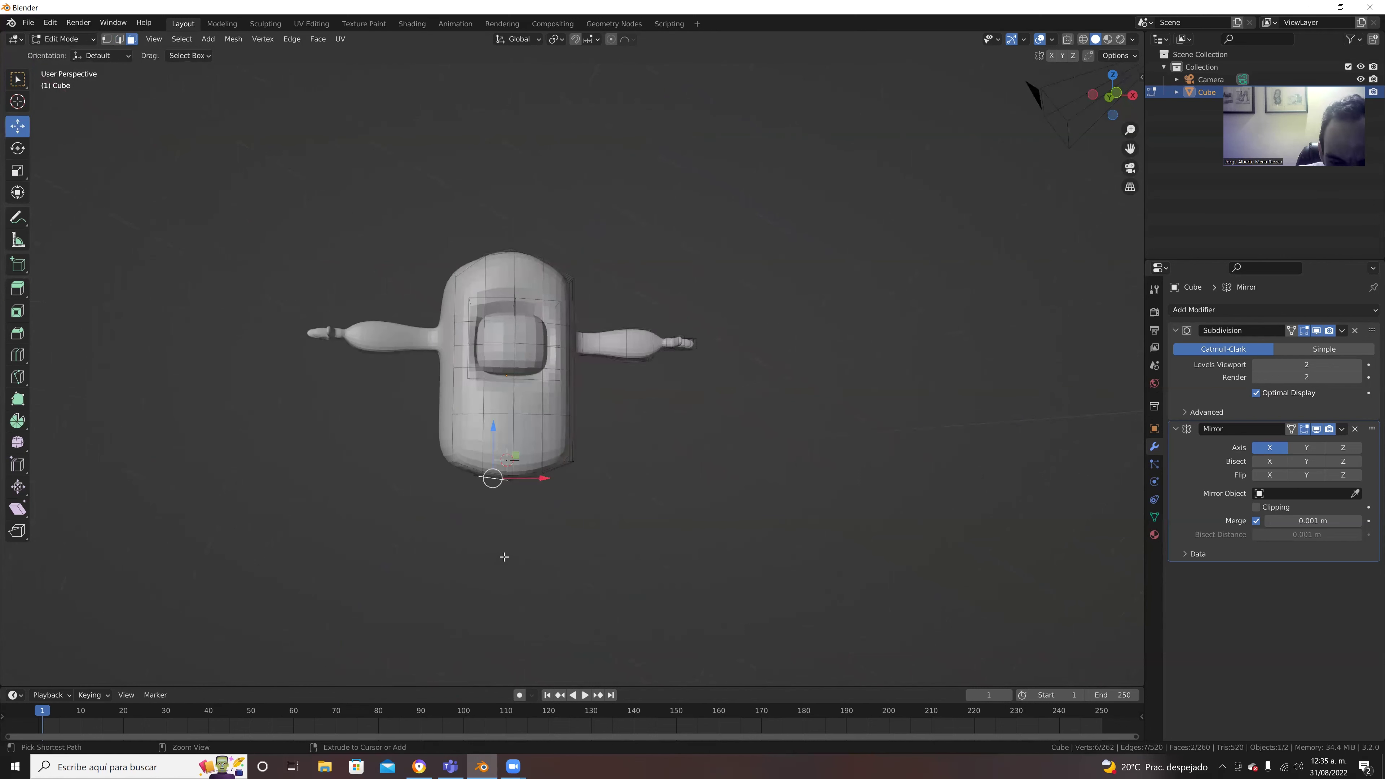
middle_drag(504, 556, 528, 484)
key(alt+a)
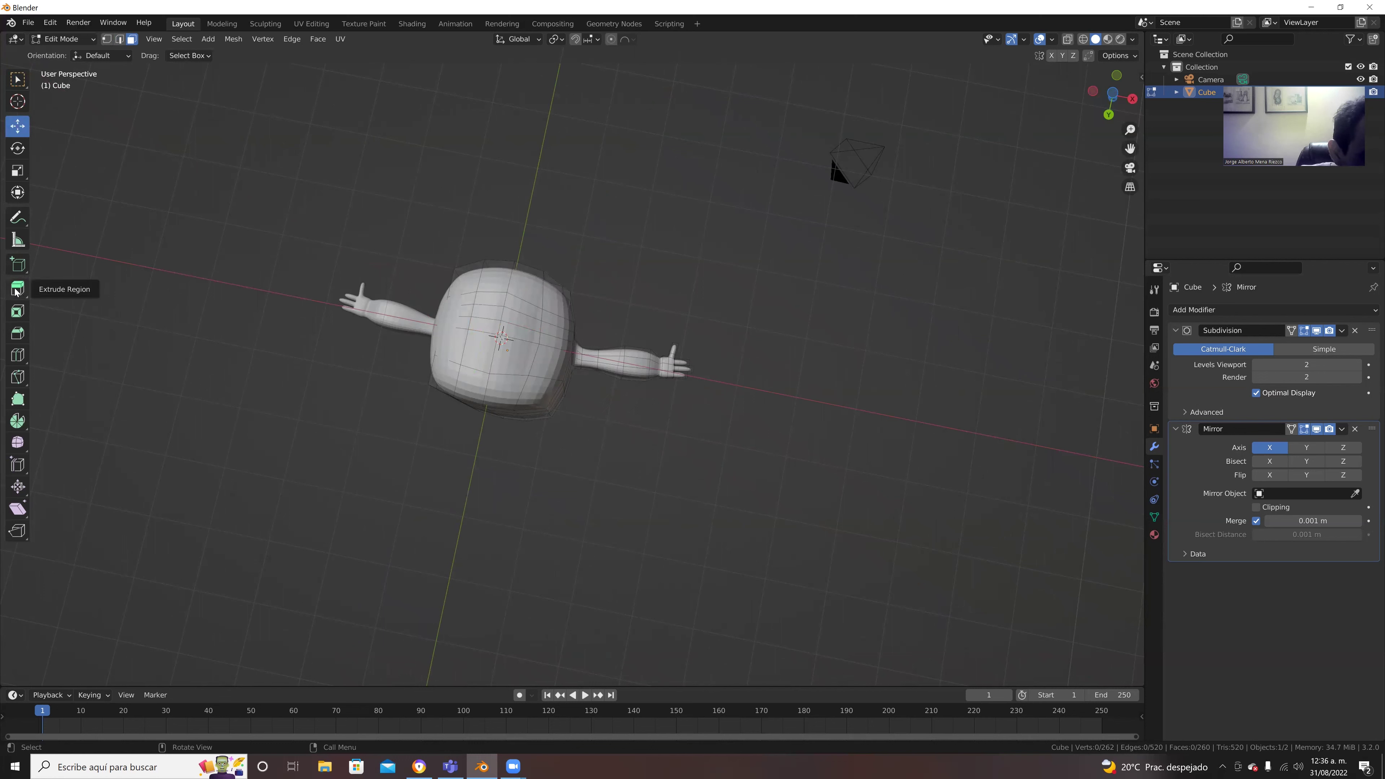
Step: Cut an edge loop around the underside of the capsule body
click(18, 354)
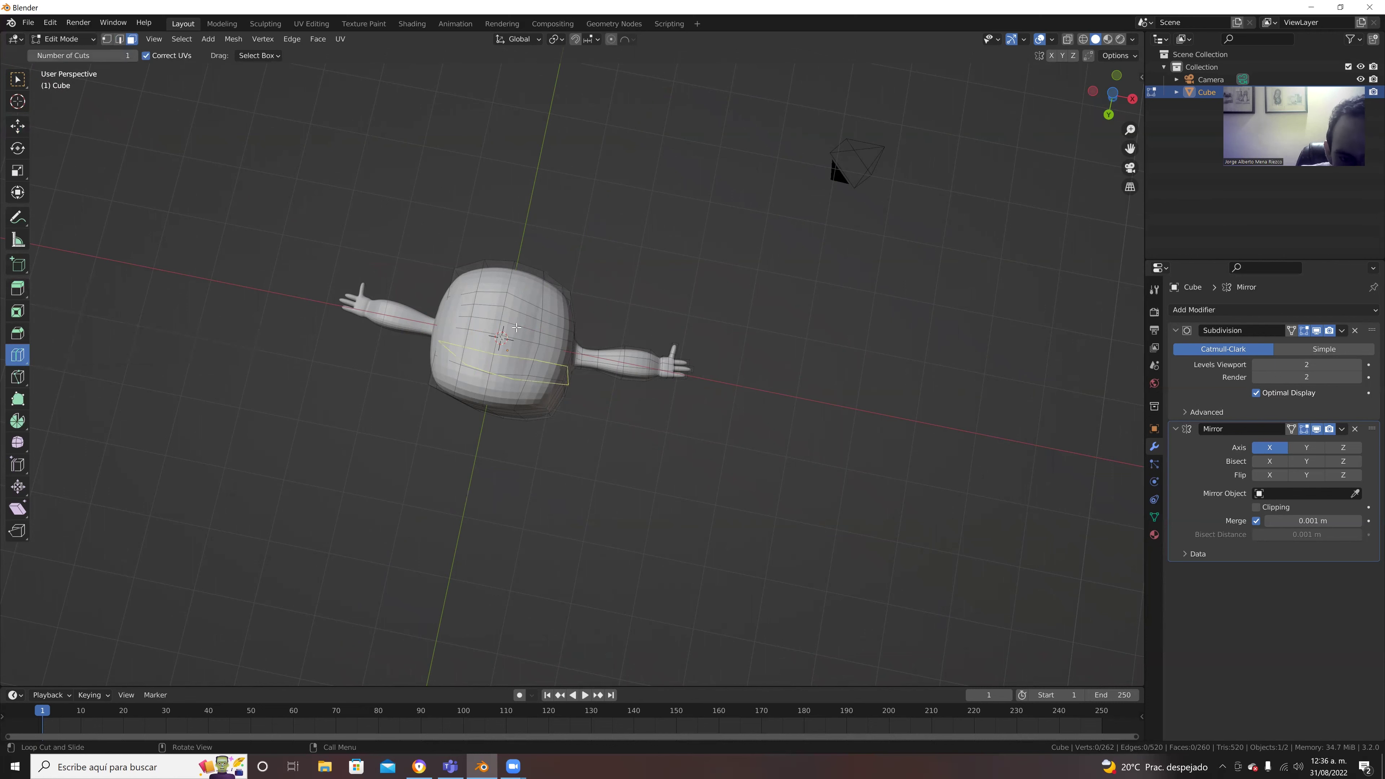
drag(528, 321, 523, 323)
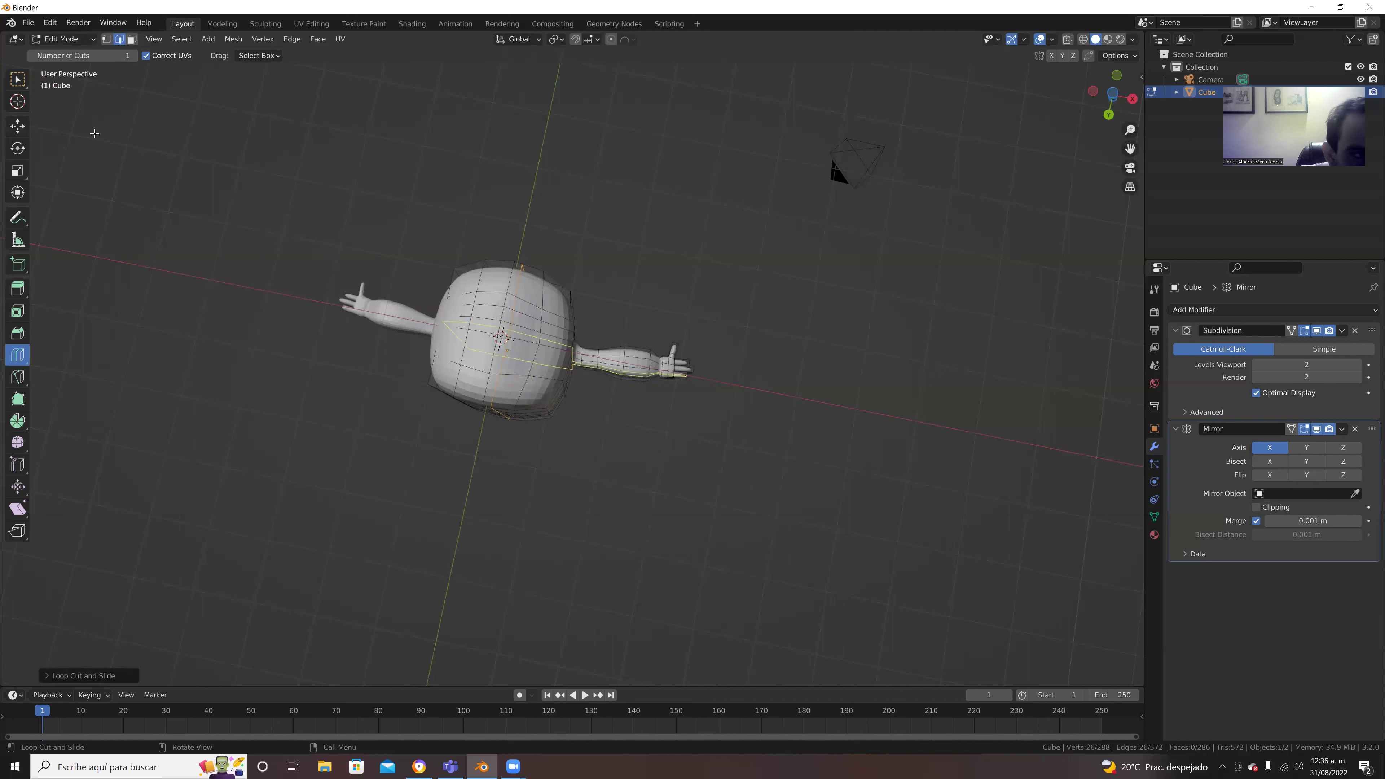
key(w)
Step: In face mode, select the two bottom faces where the legs will grow
click(131, 44)
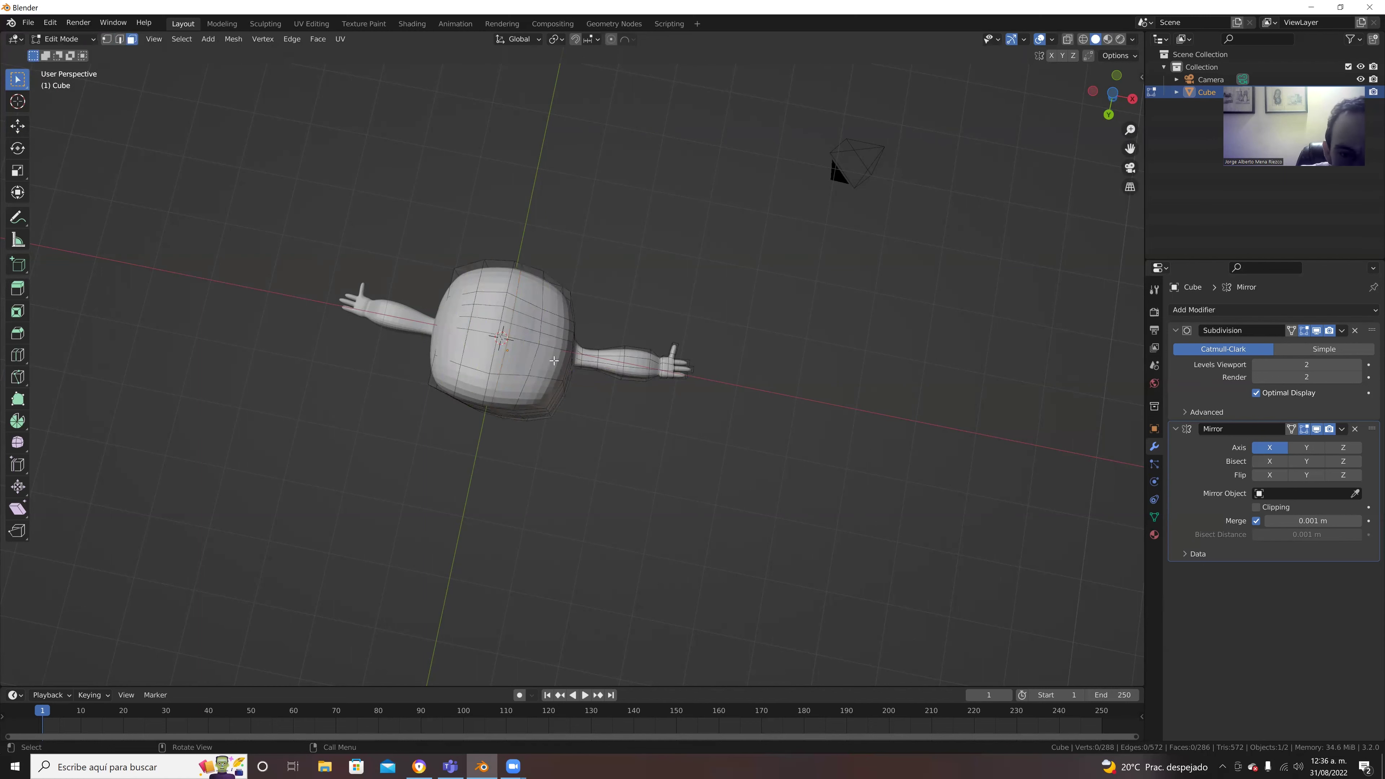
click(528, 323)
shift+click(528, 334)
mouse_move(527, 334)
middle_down()
mouse_move(524, 486)
mouse_move(511, 461)
mouse_move(9, 197)
middle_up()
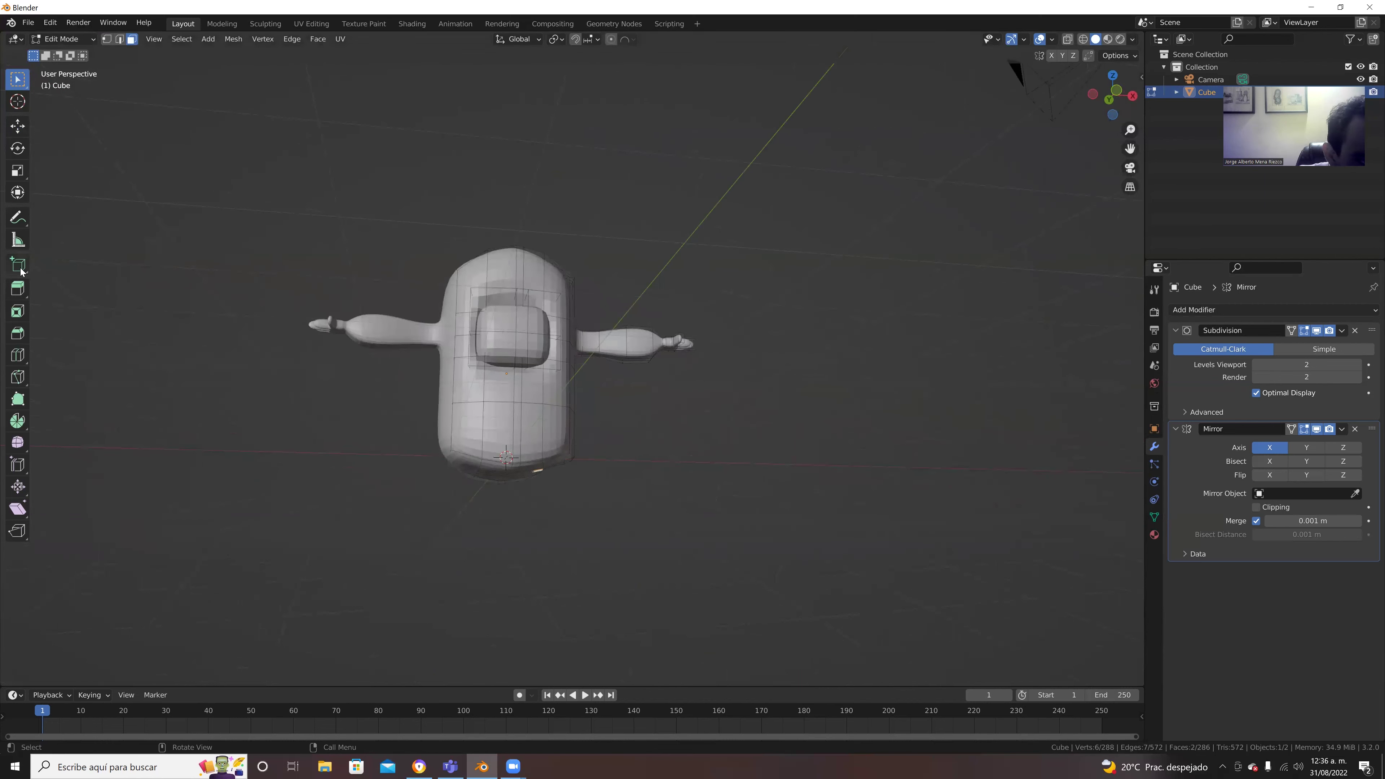
Step: Extrude the two underside faces down into legs, moving their ends together and rotating them straight
click(18, 288)
drag(535, 516, 525, 674)
click(24, 128)
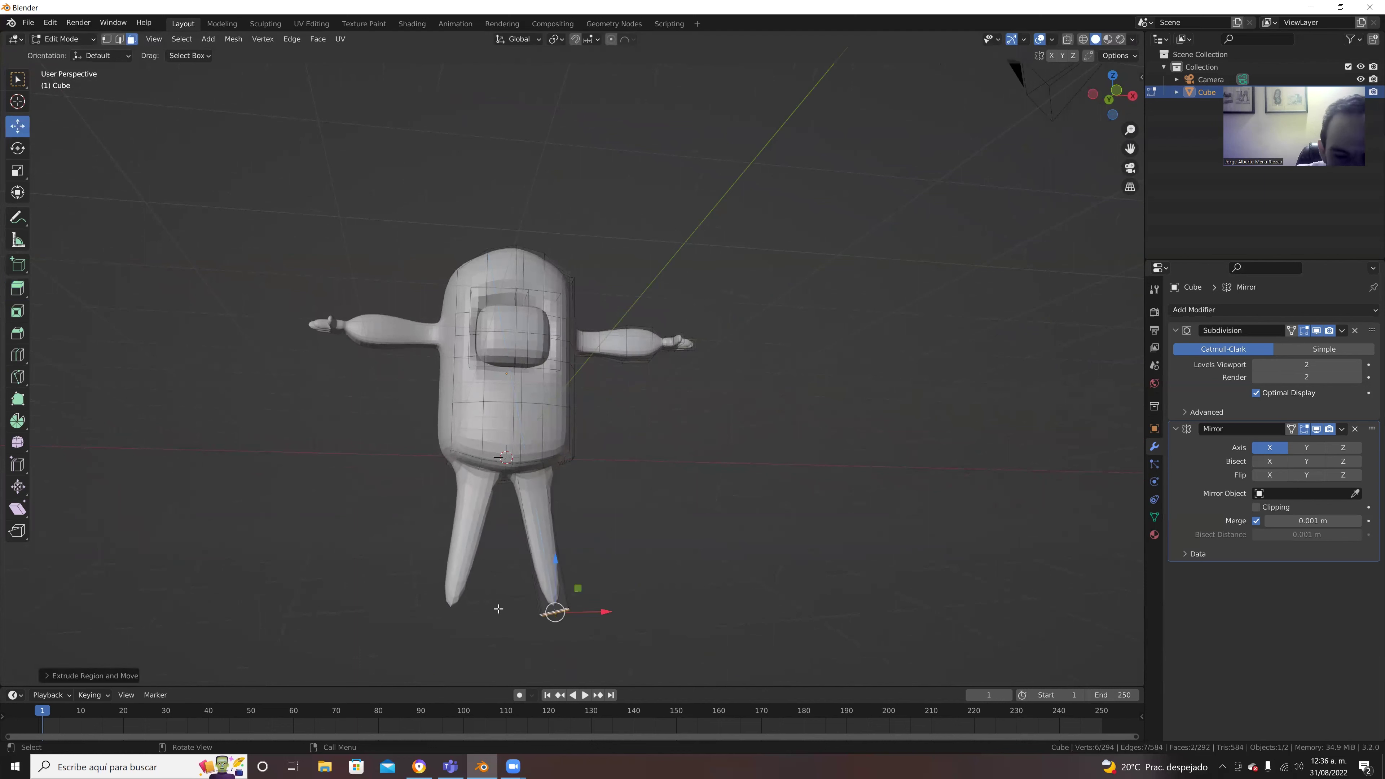
drag(603, 612, 495, 621)
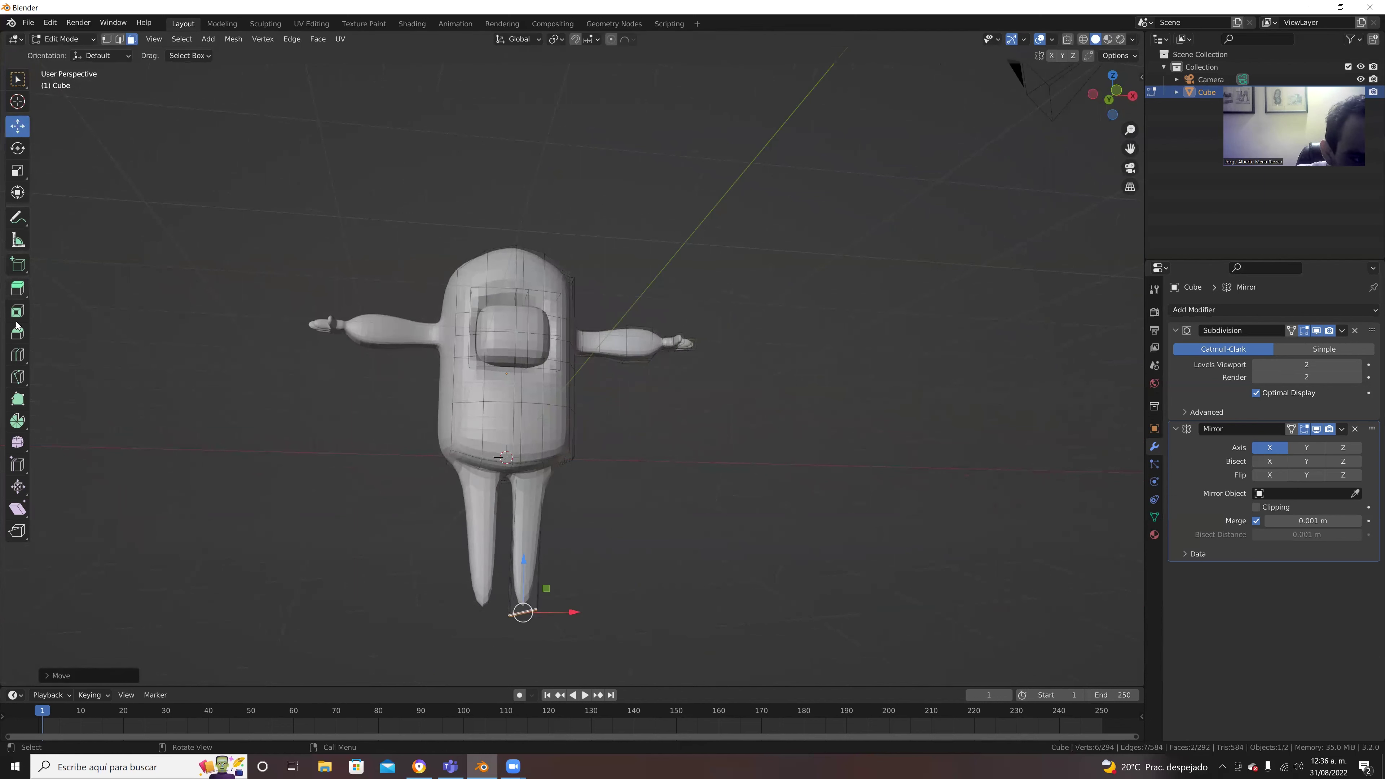
click(17, 148)
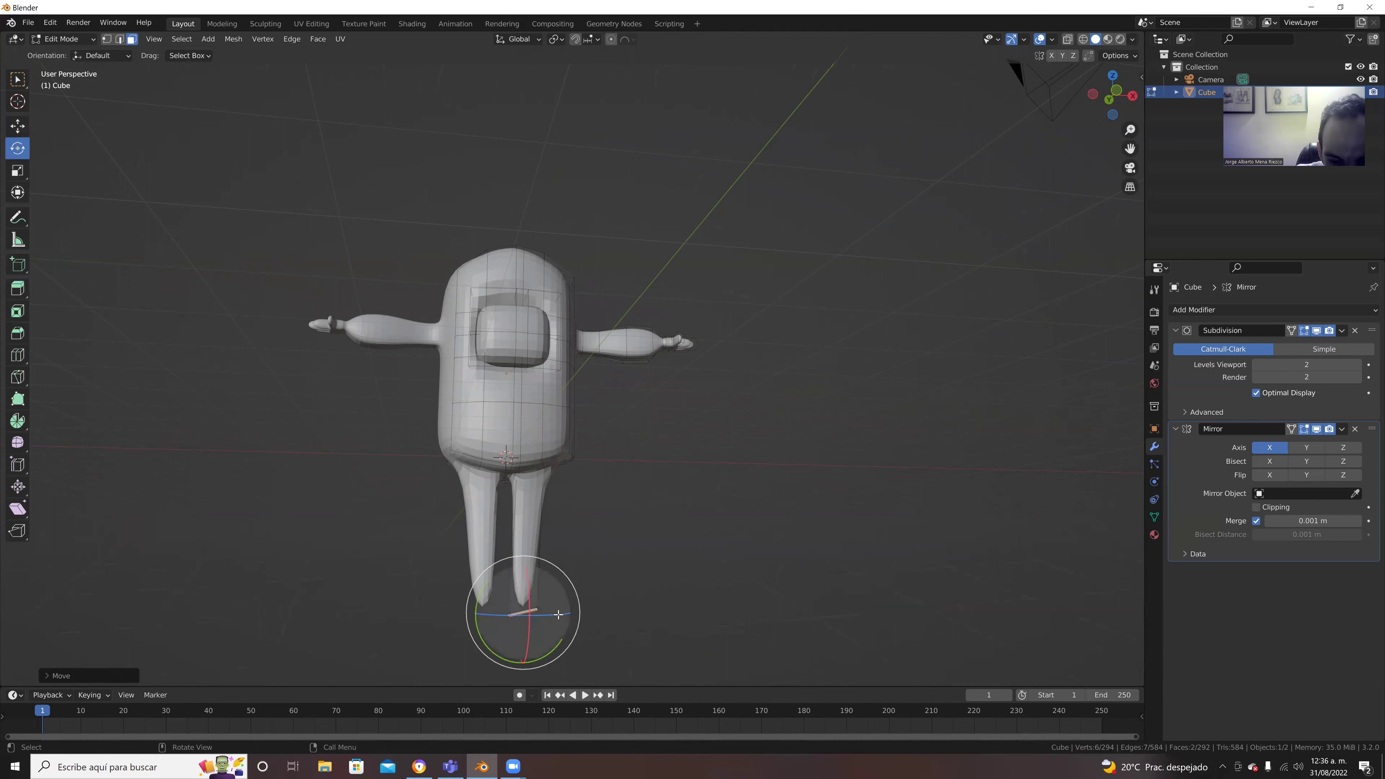
drag(545, 654, 580, 558)
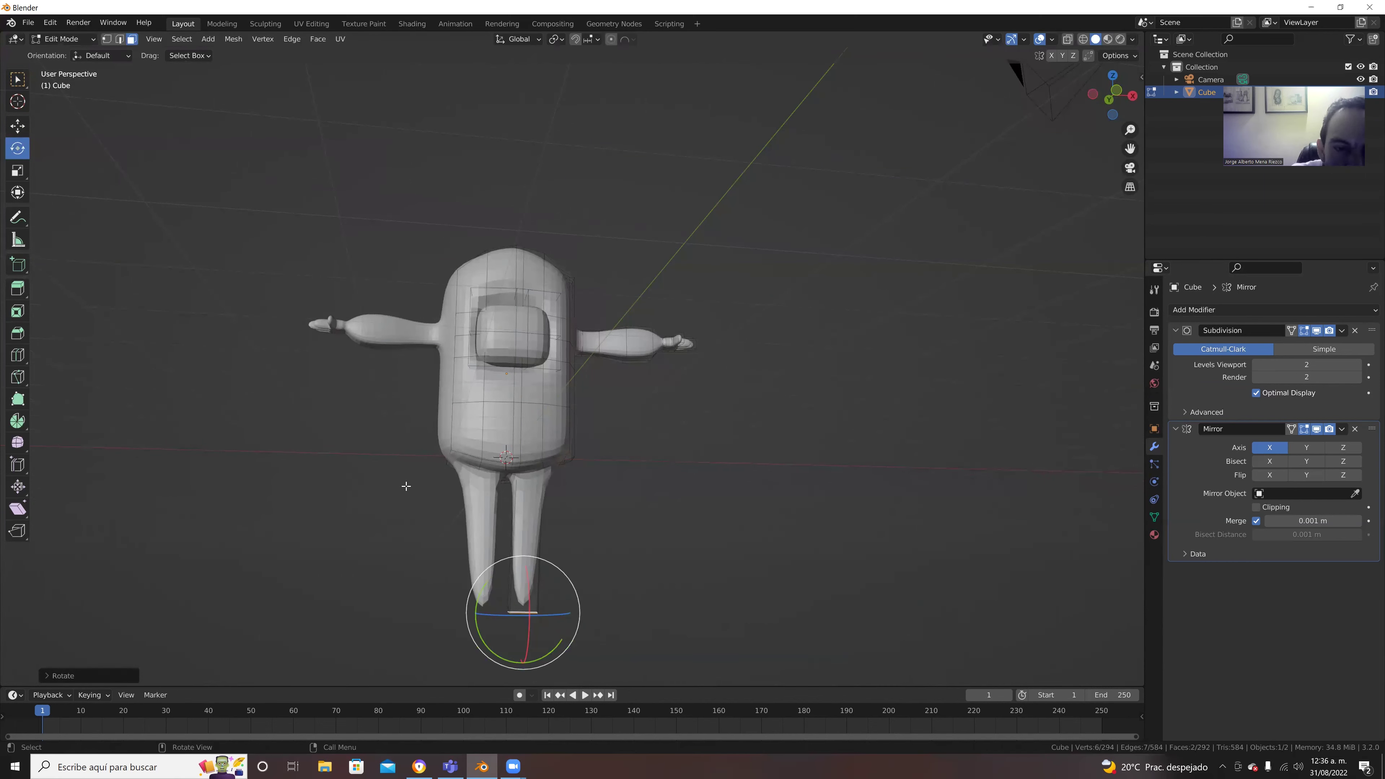
click(18, 355)
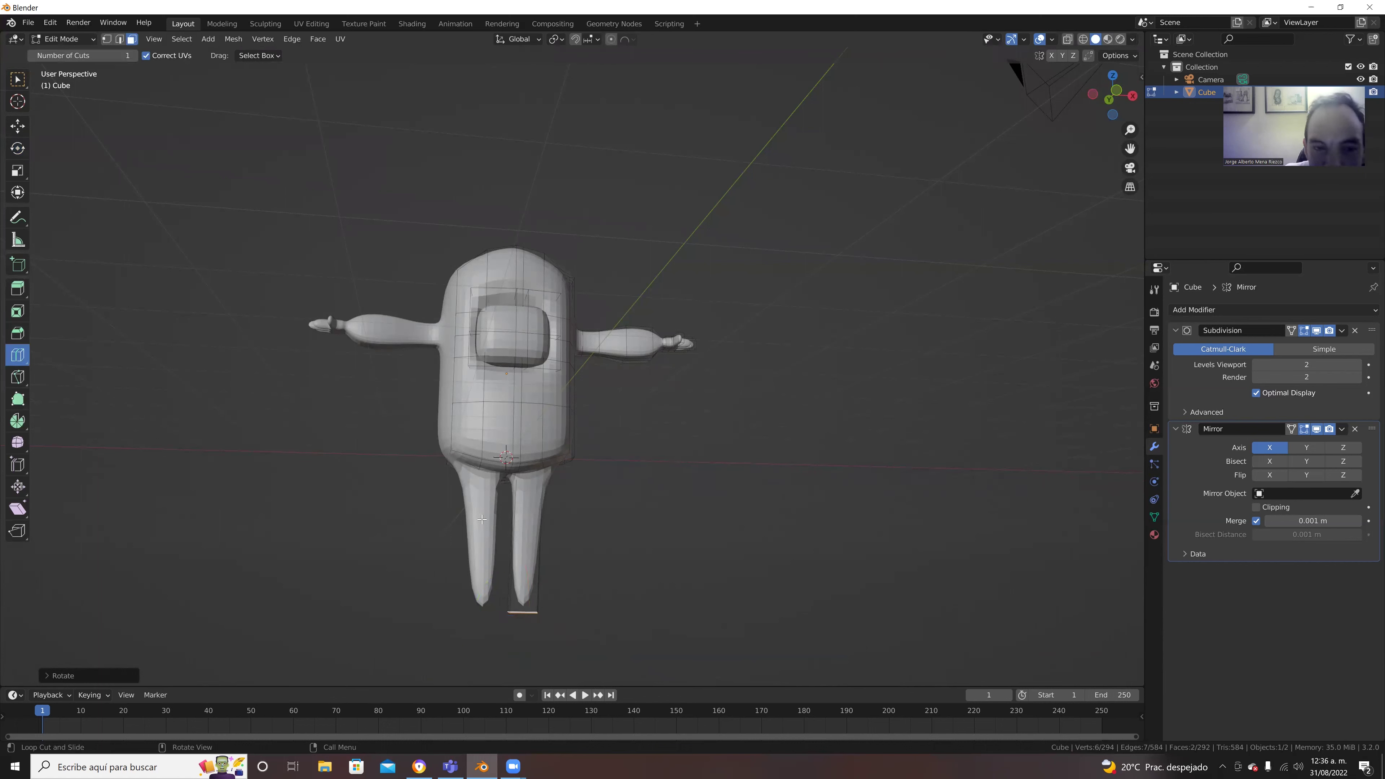
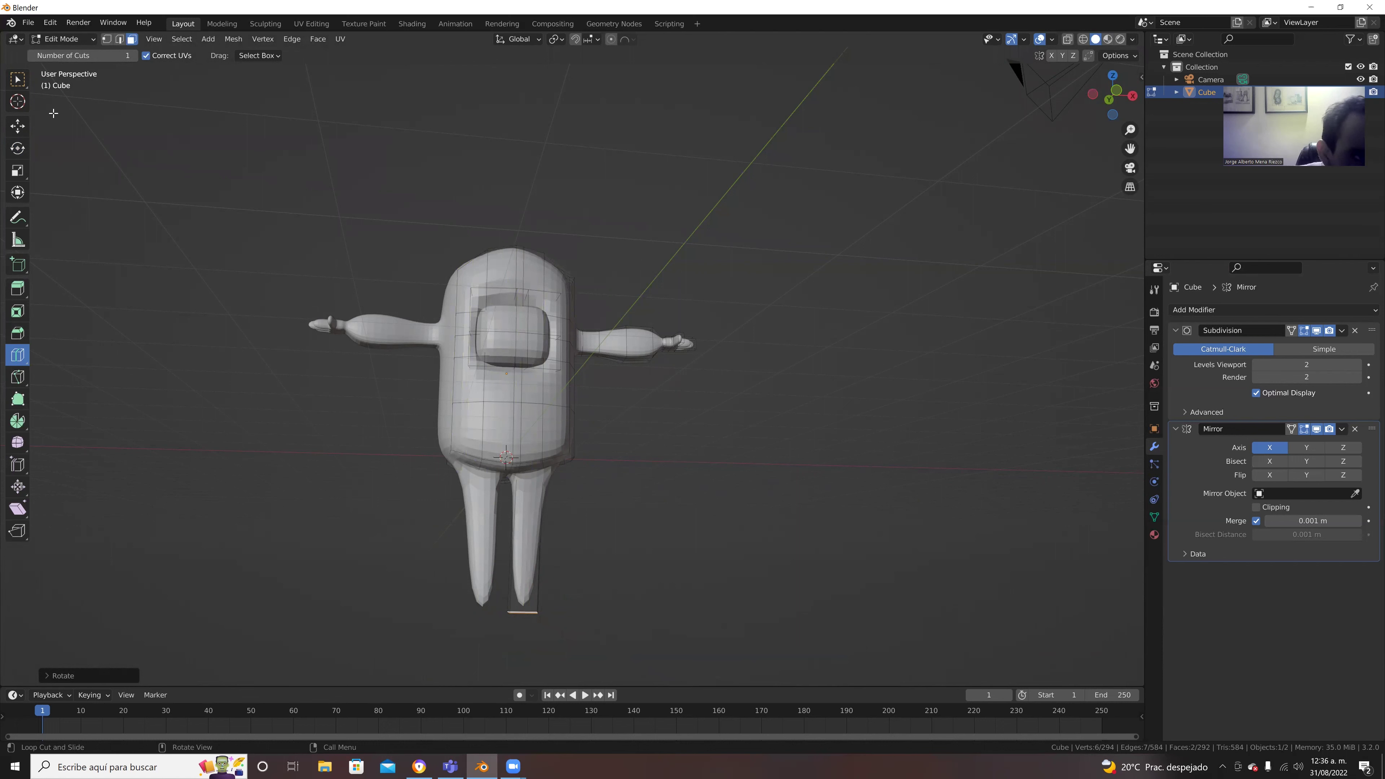
Step: Try a two-cut loop cut across the leg, then undo it
click(90, 55)
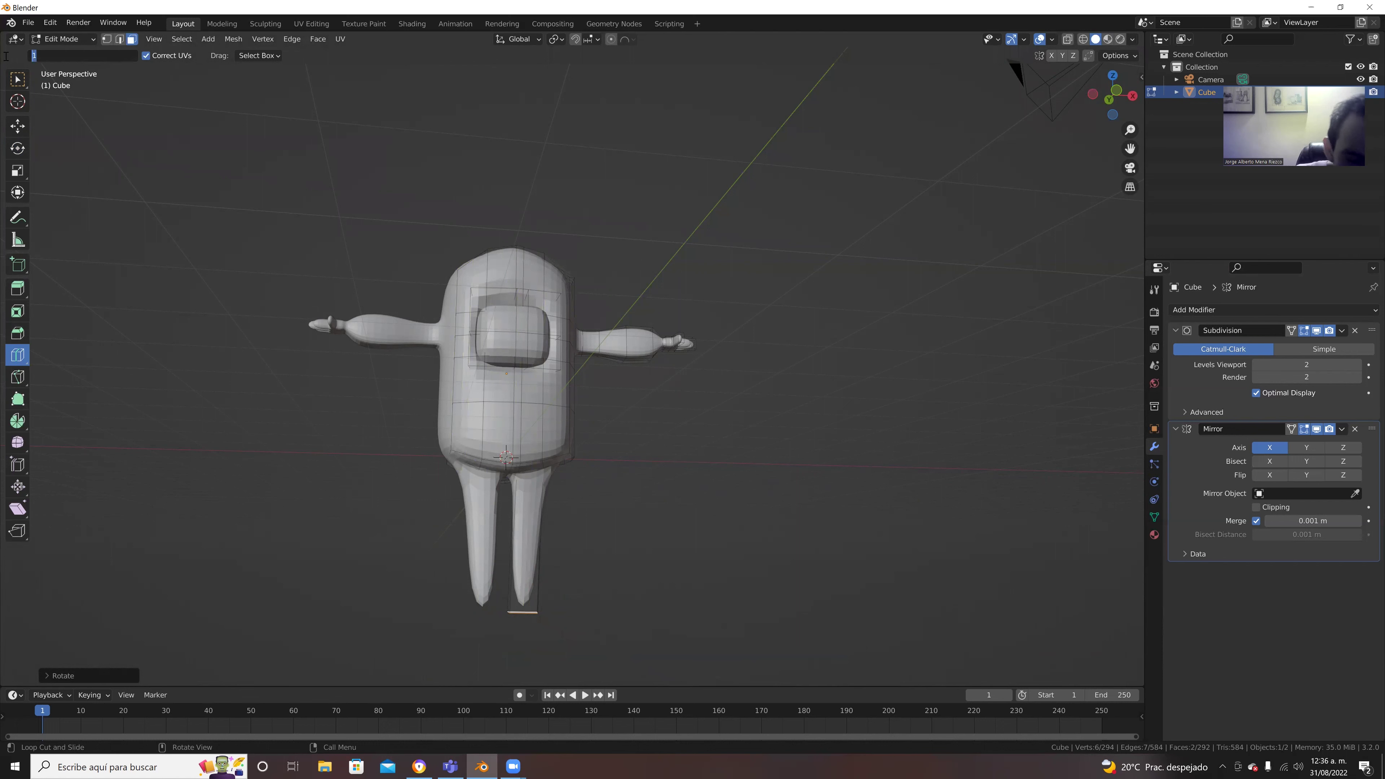
text(2)
key(Return)
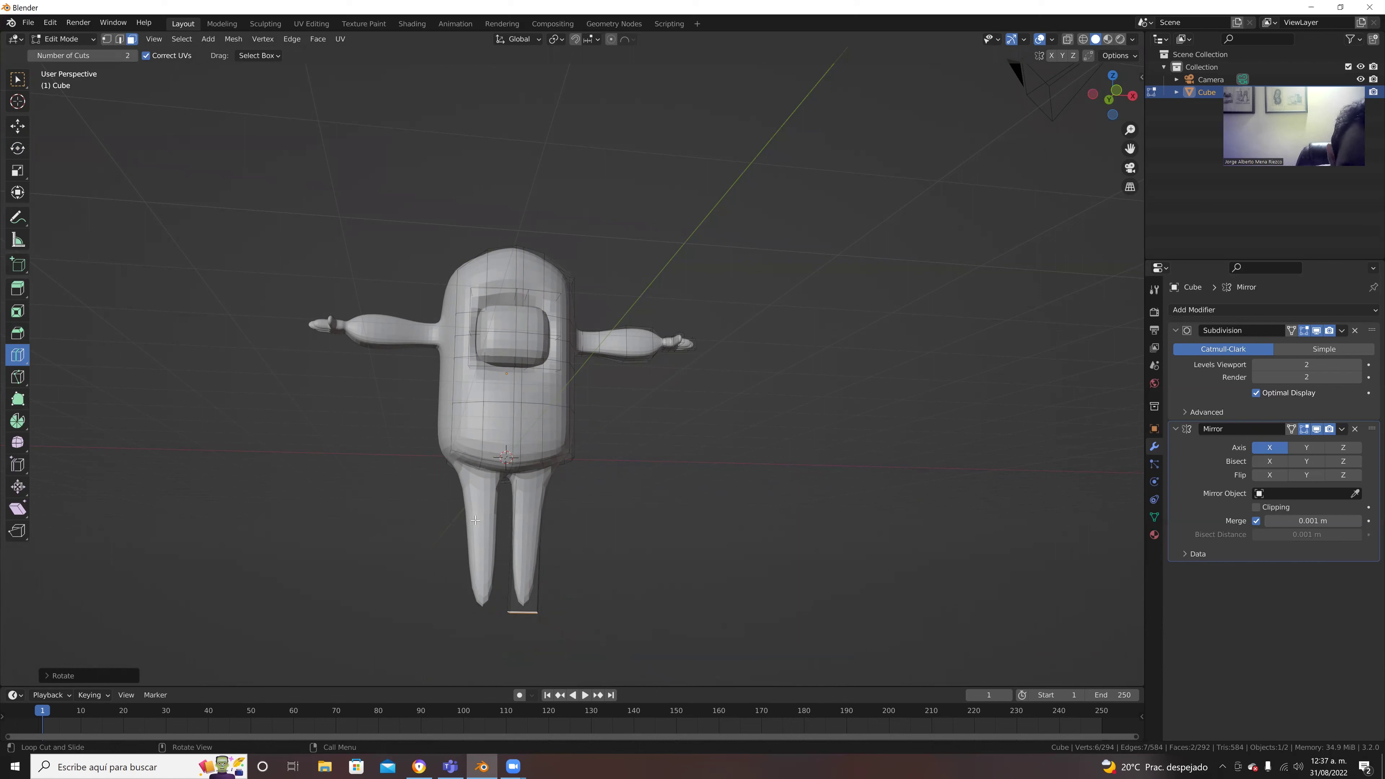
click(534, 538)
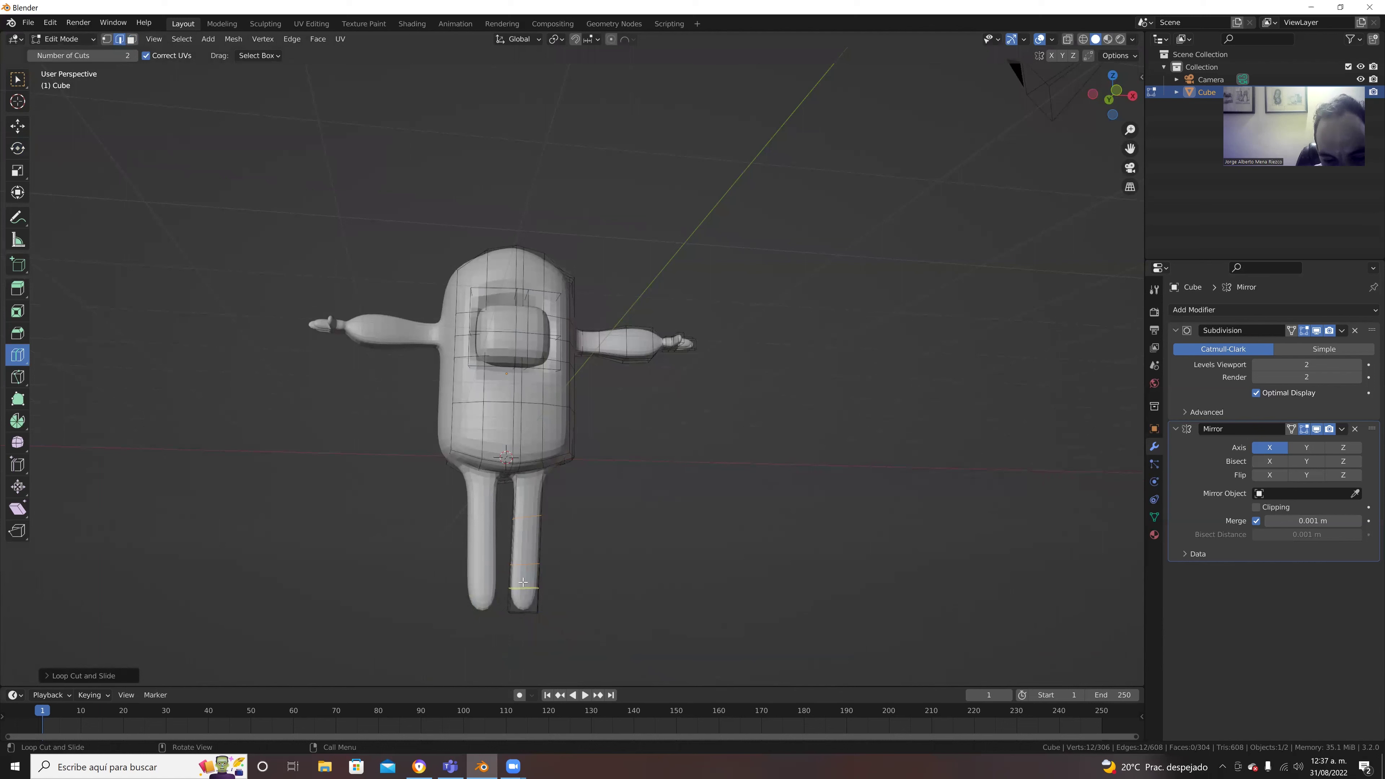
key(ctrl+z)
Step: Add and slide single loop cuts on the right leg, then undo them both
click(92, 57)
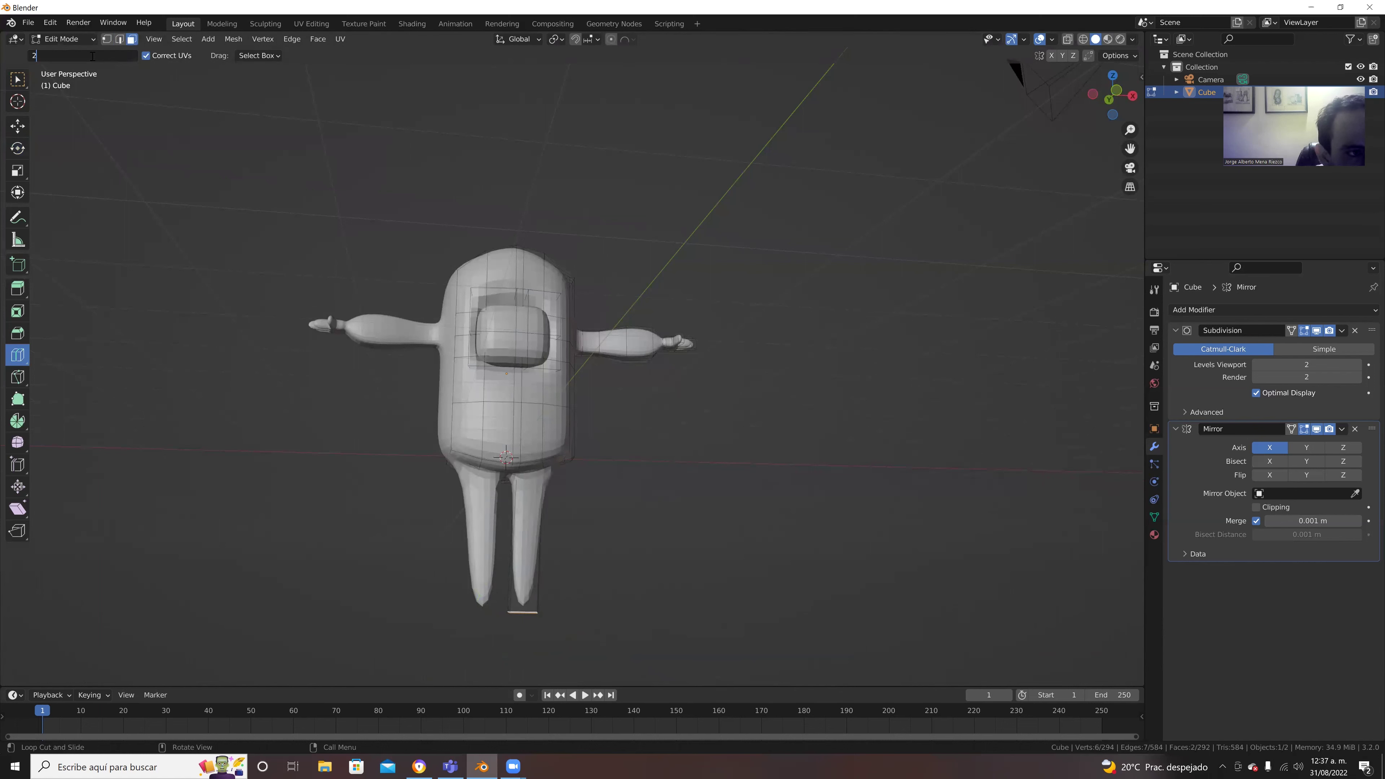
key(ctrl+a)
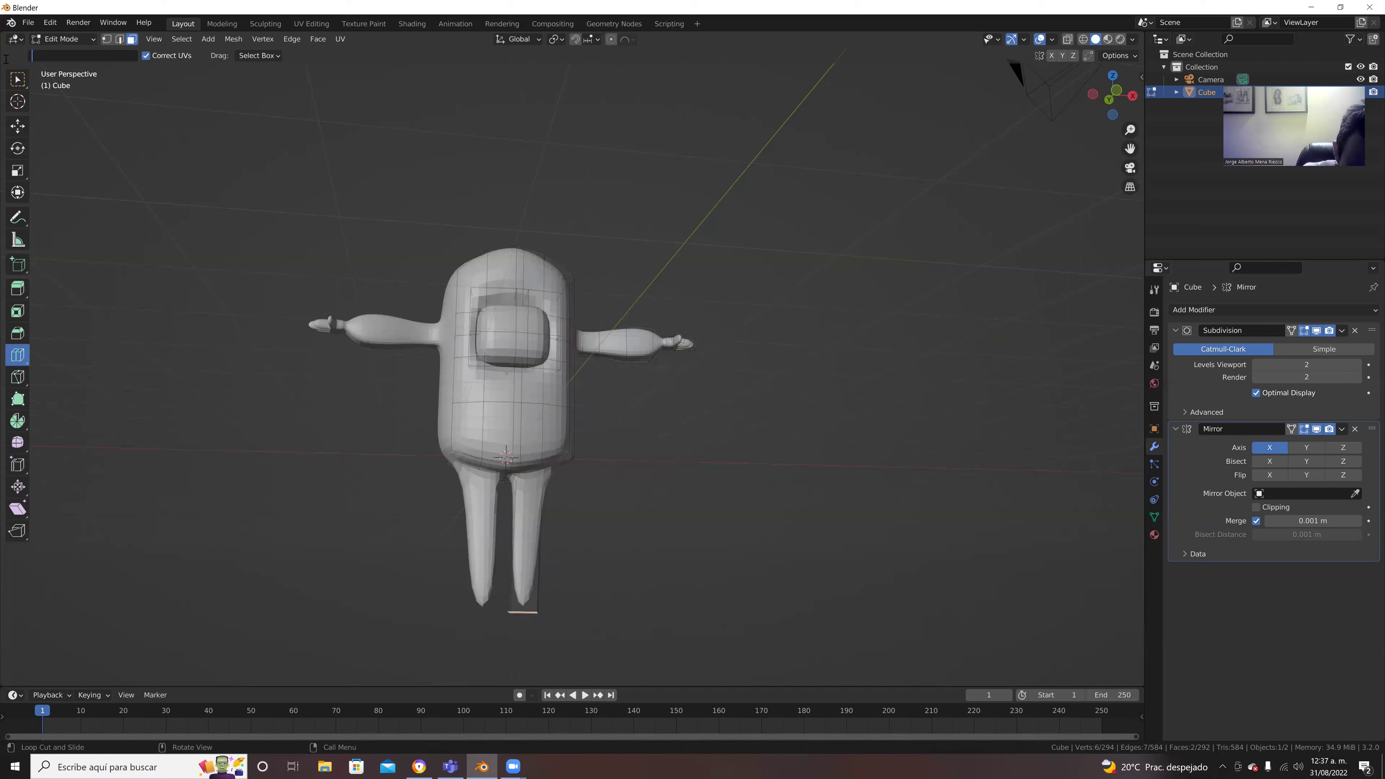
text(1)
key(Return)
click(543, 542)
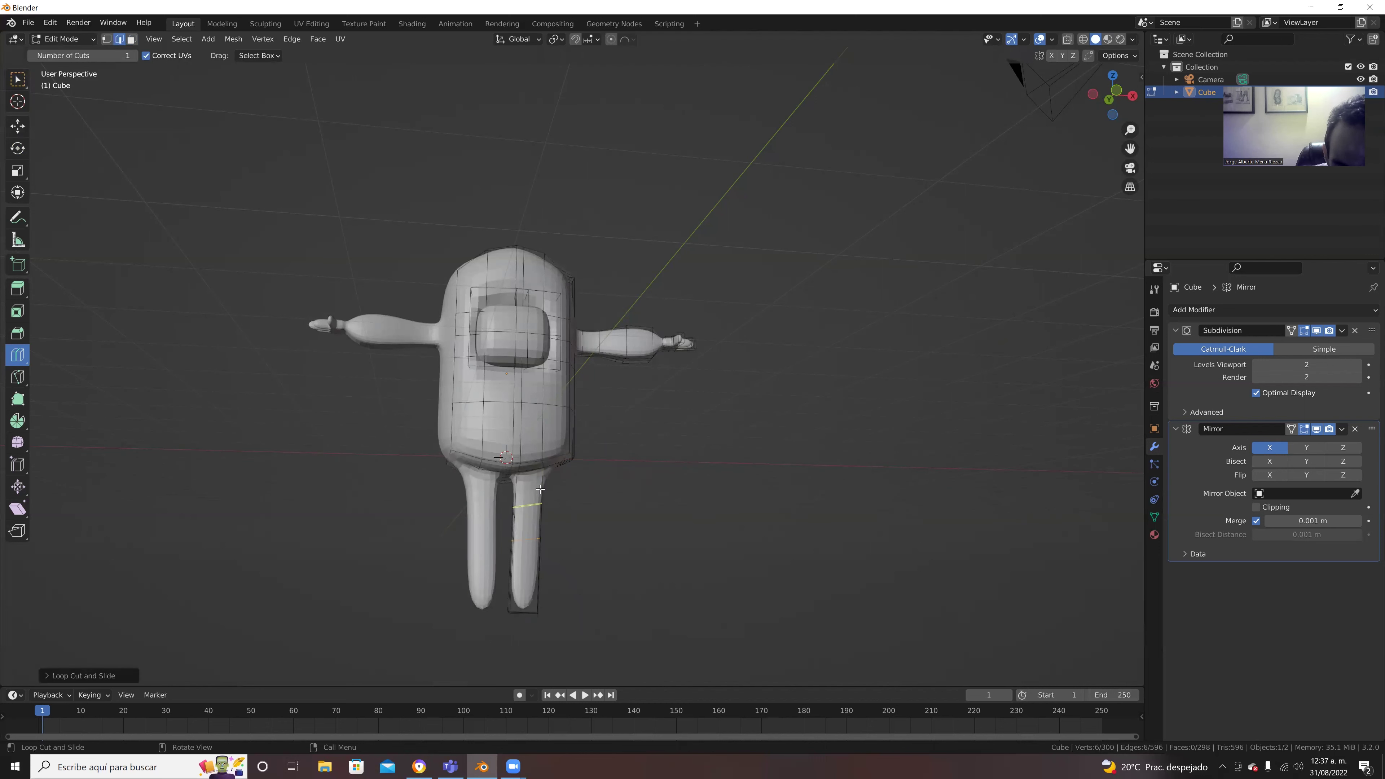
drag(540, 489, 543, 458)
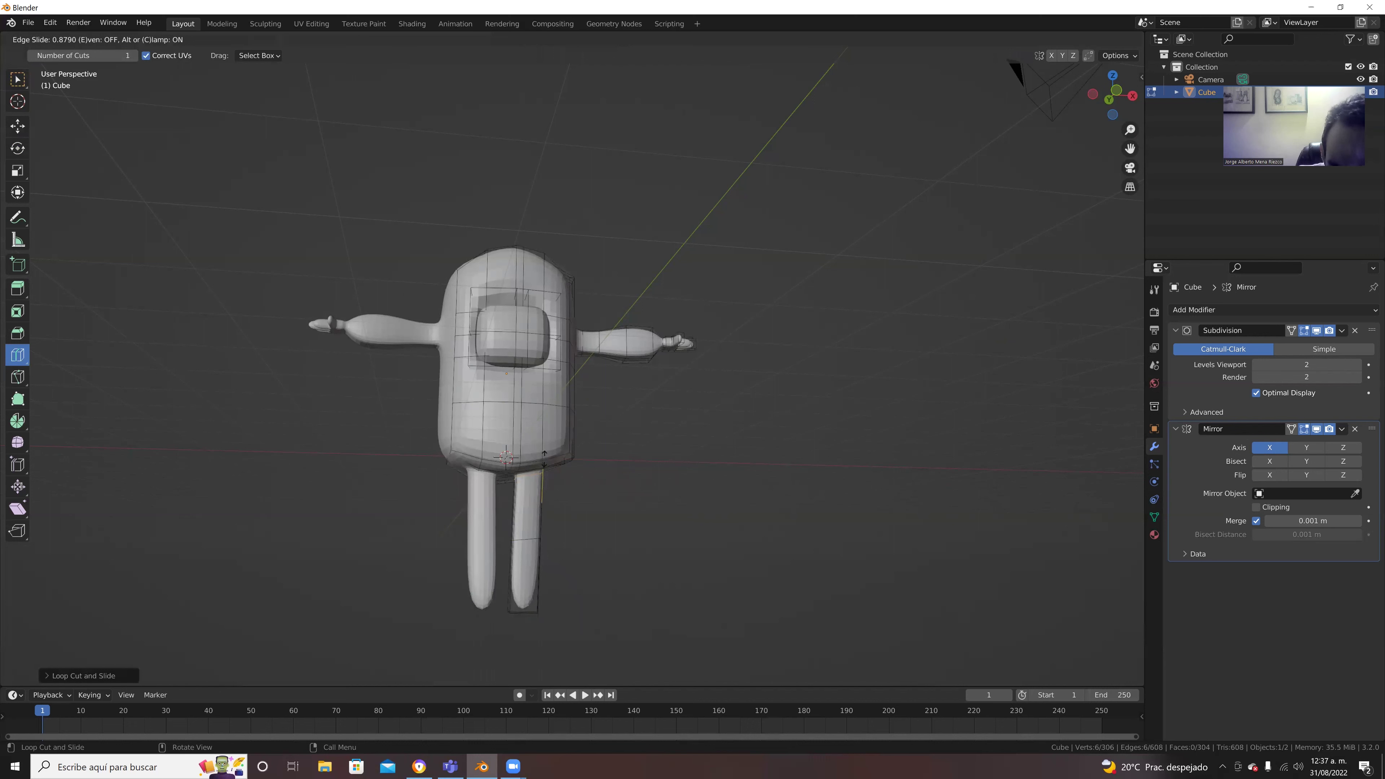
click(543, 459)
drag(530, 591, 533, 601)
click(533, 600)
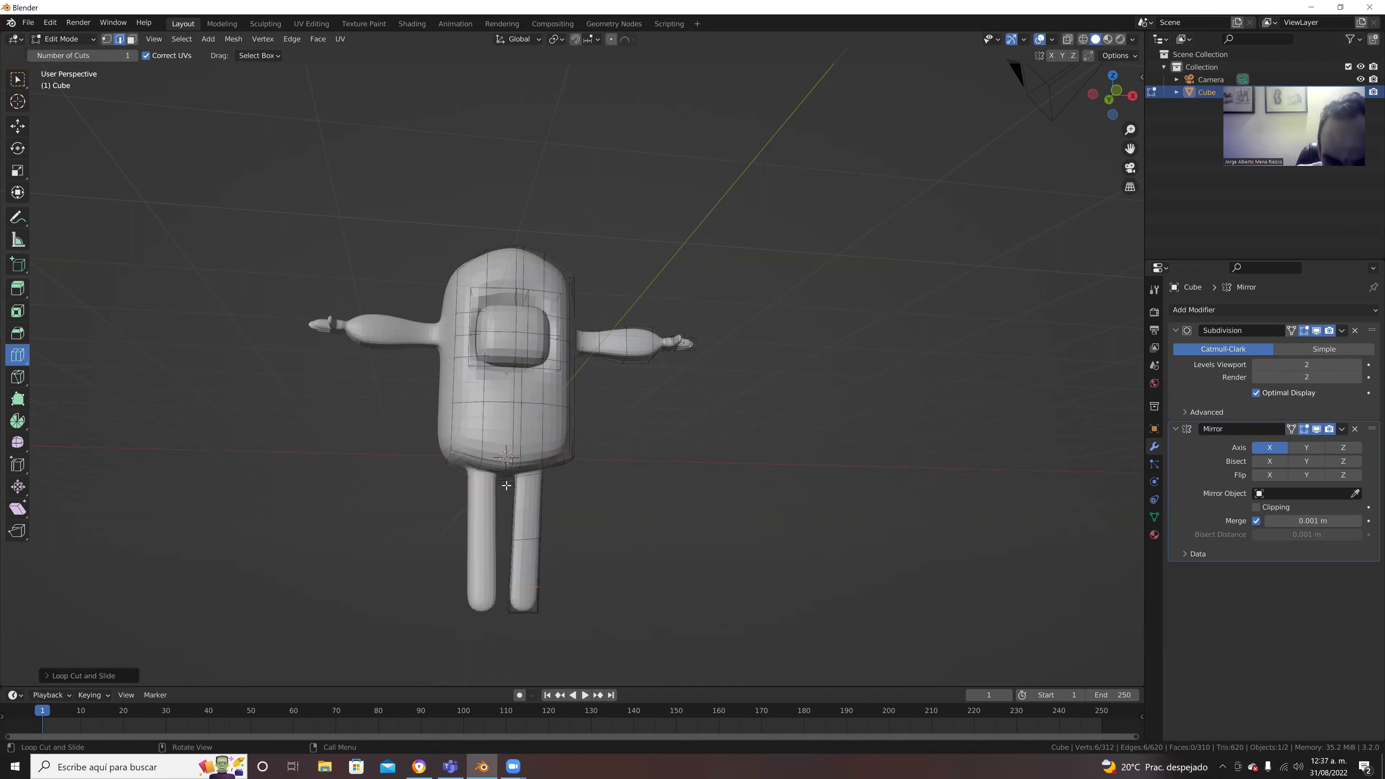
key(ctrl+z)
key(ctrl+z)
key(ctrl+z)
key(ctrl+z)
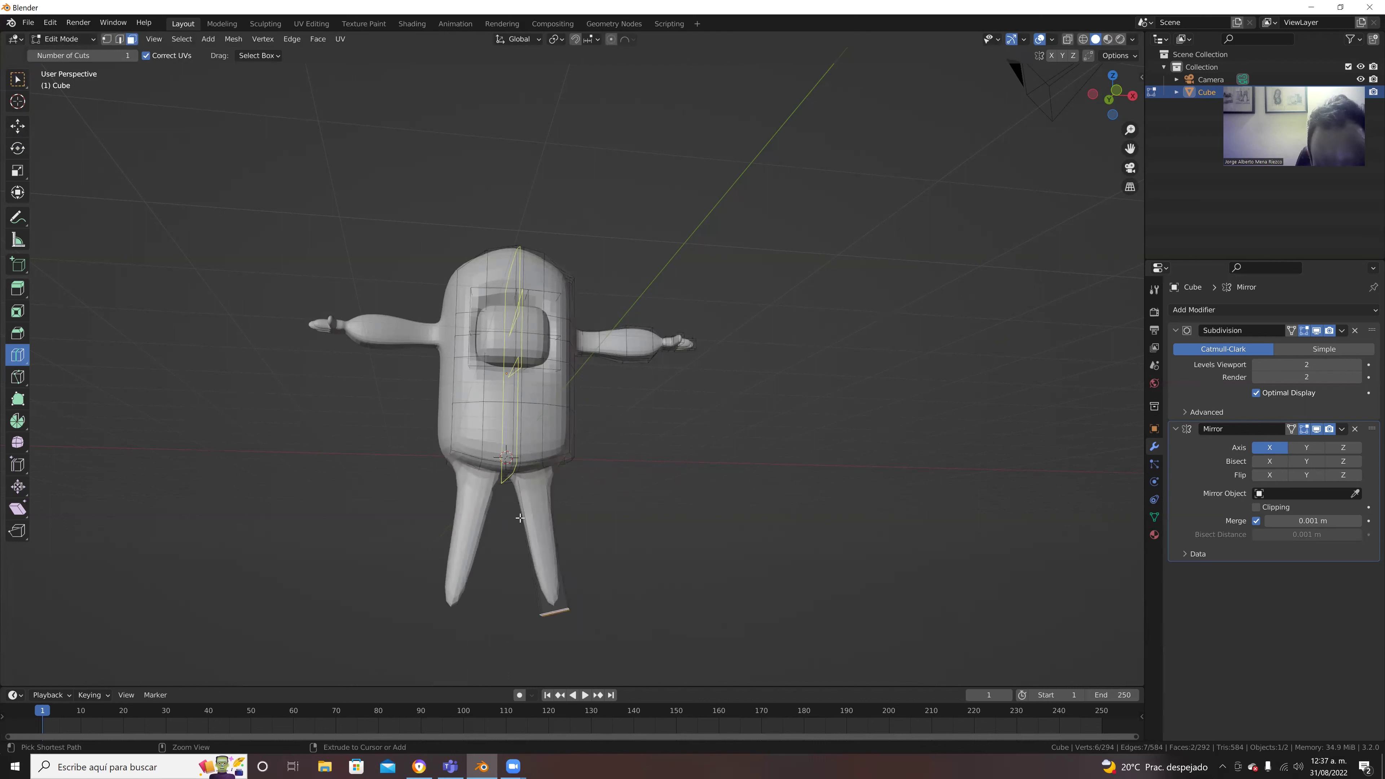
key(ctrl+z)
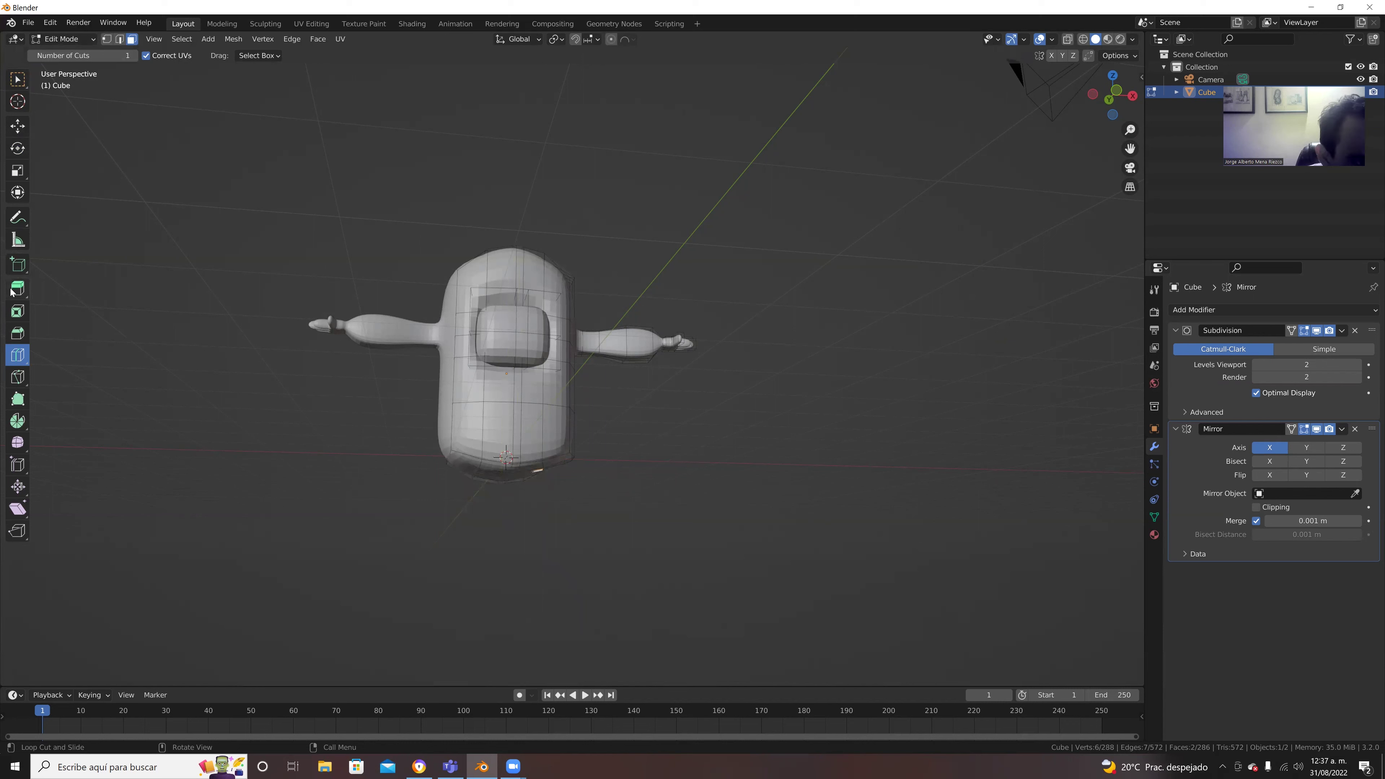
Step: Extrude the leg faces downward, cancelling the too-long first attempt and redoing it shorter
middle_drag(510, 470, 524, 476)
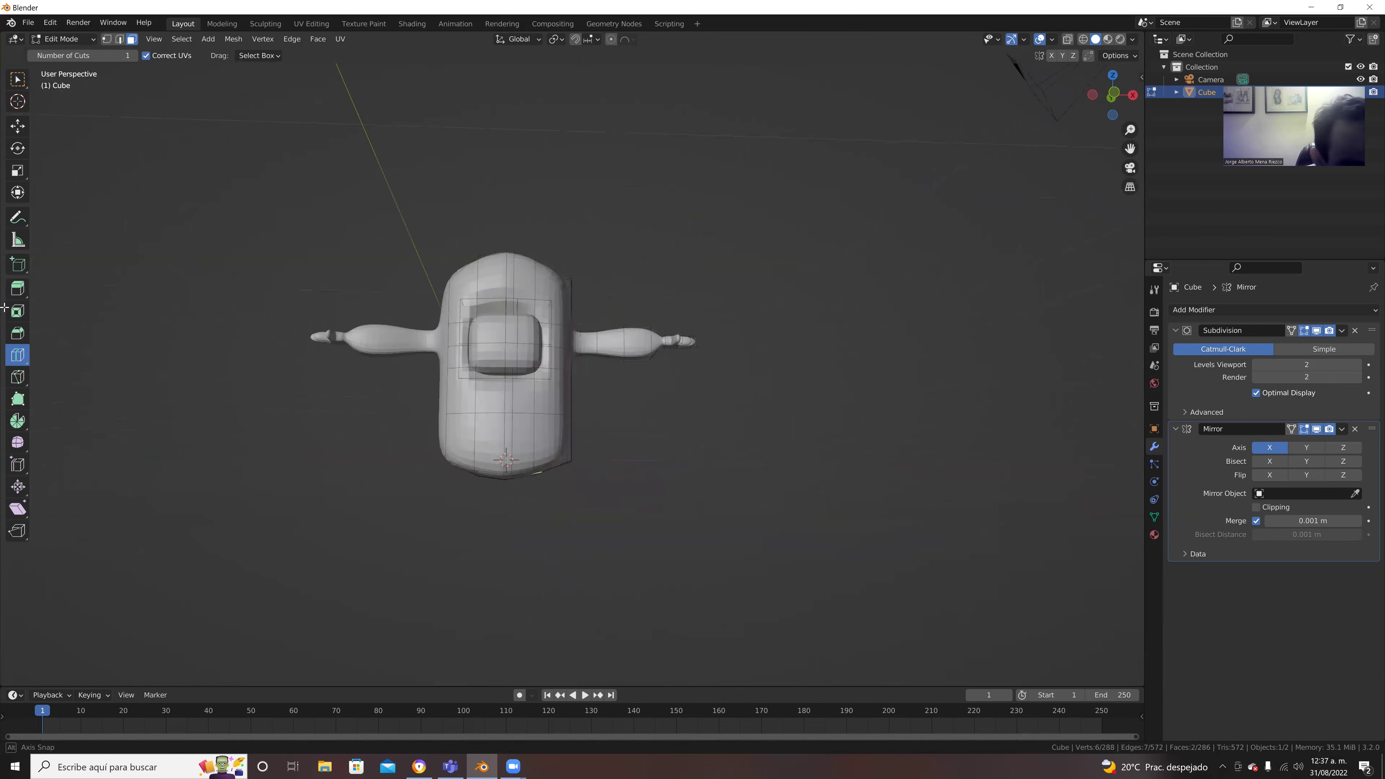
click(17, 333)
click(18, 359)
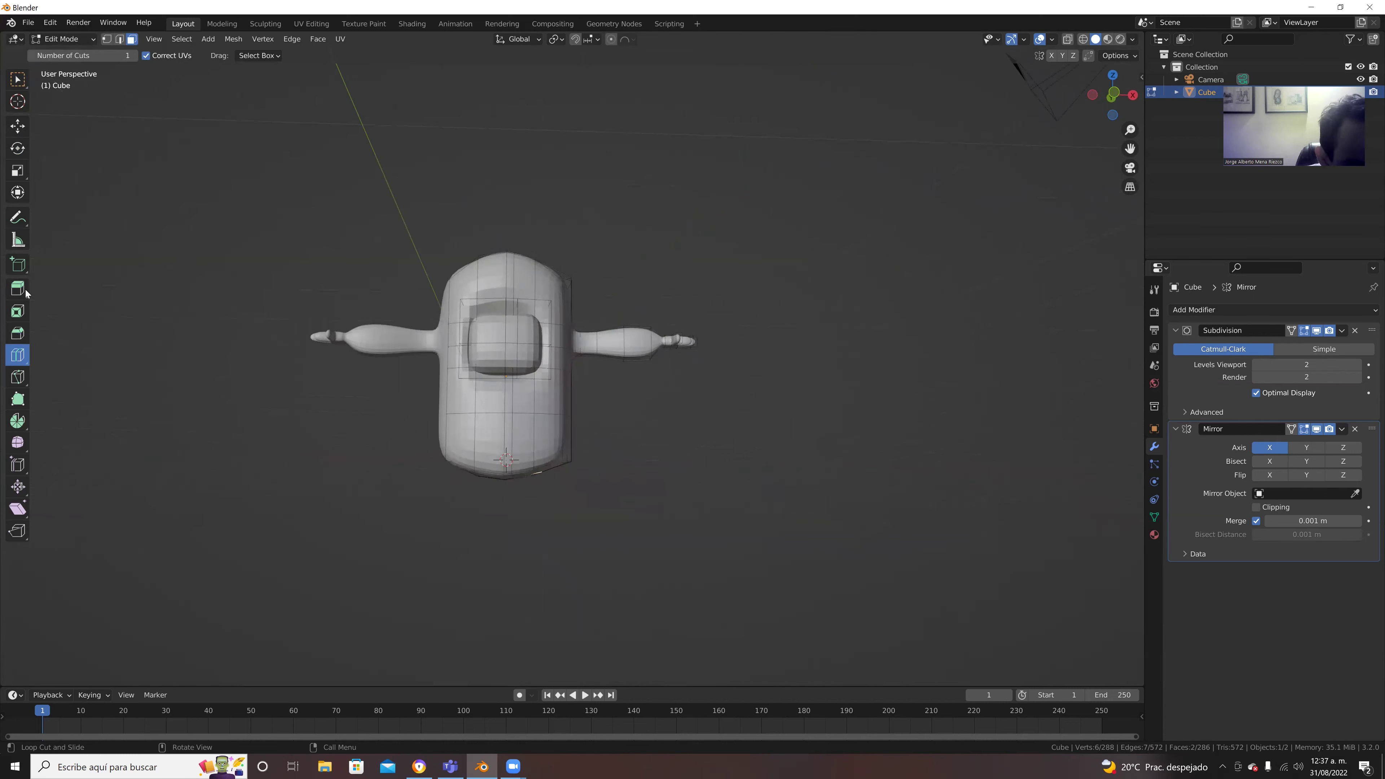
click(20, 286)
drag(536, 522, 538, 618)
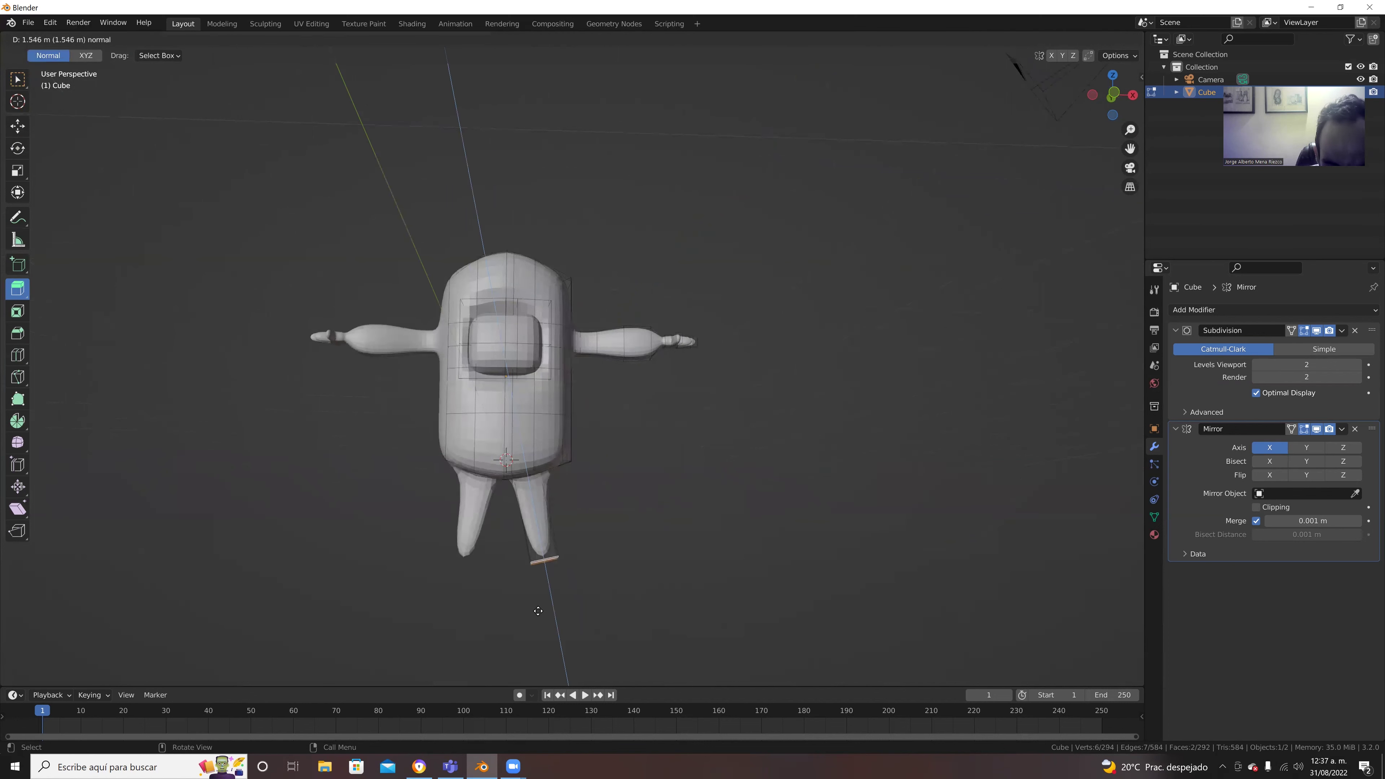
right_click(538, 618)
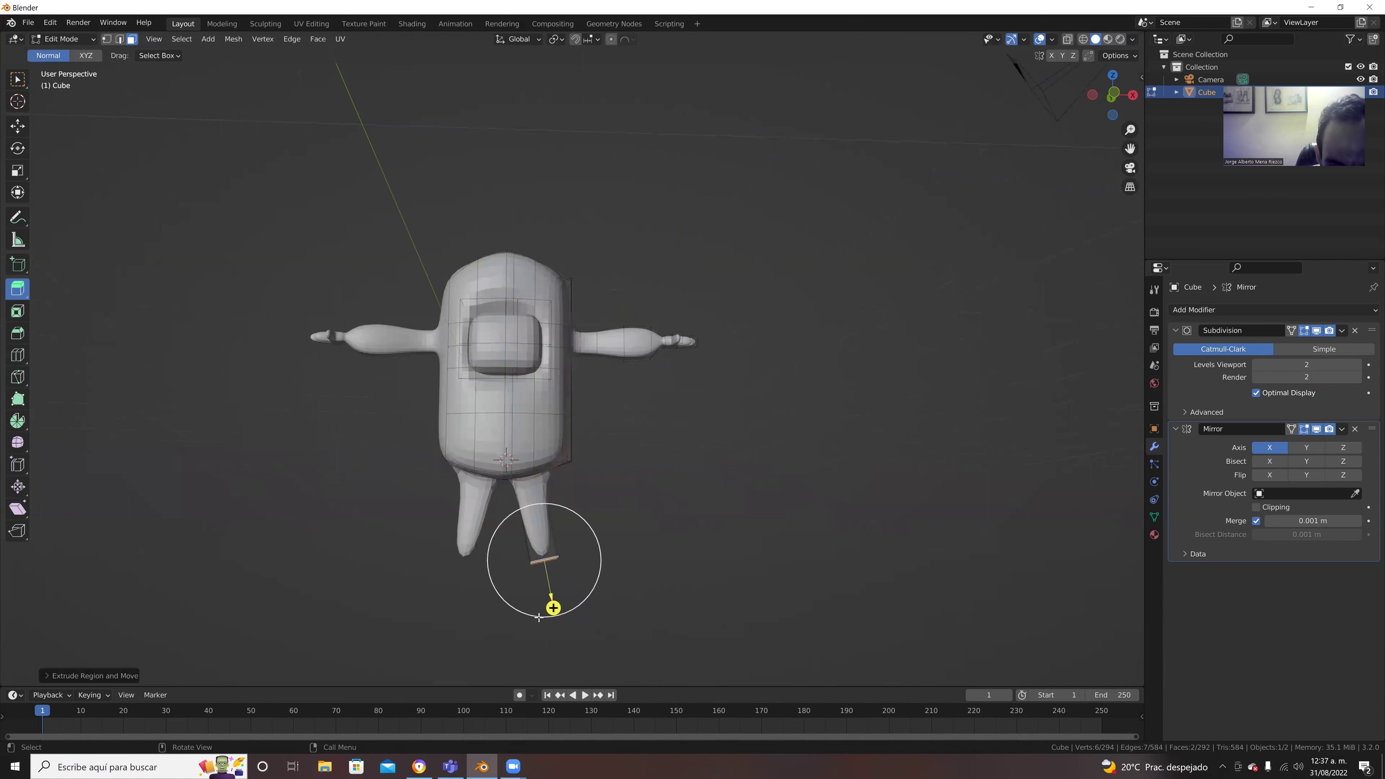
drag(536, 523, 547, 615)
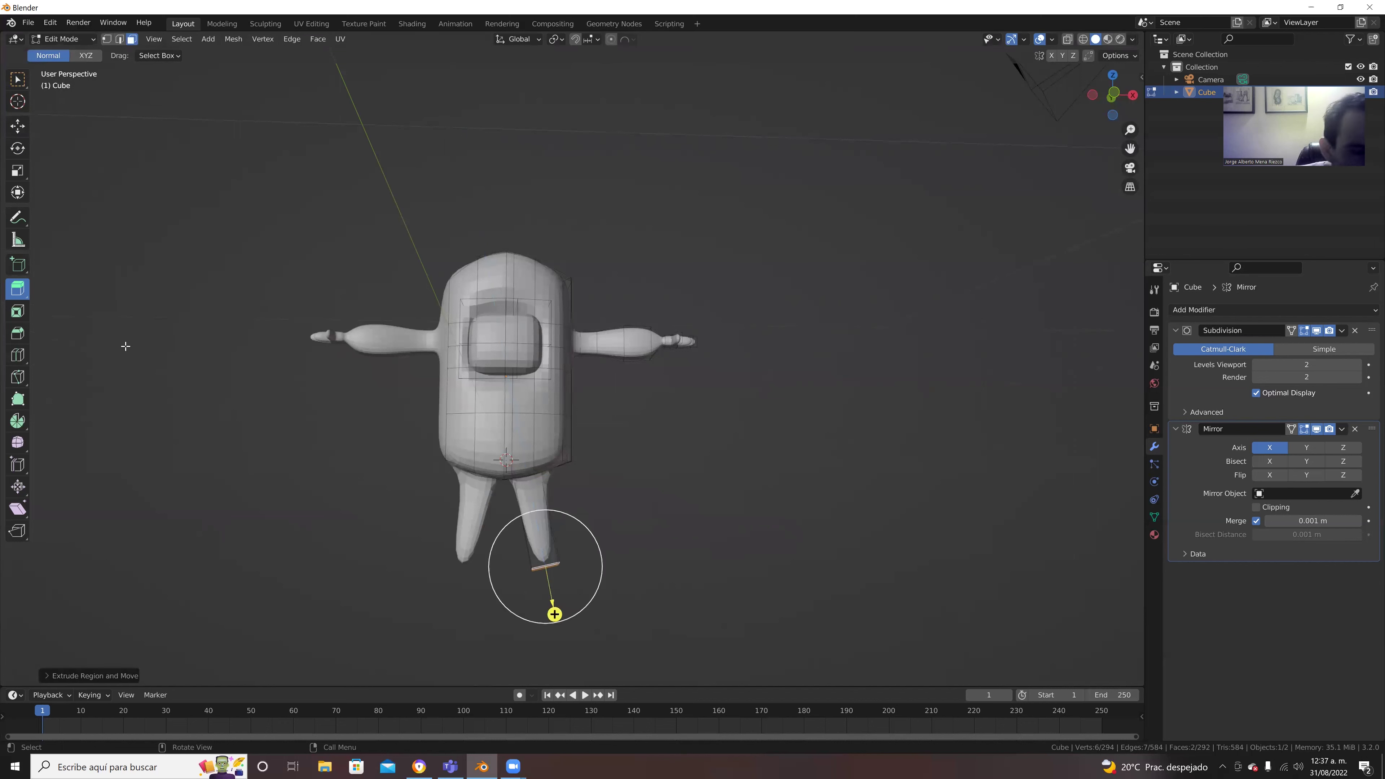
key(shift+space)
Step: Shift the leg-tip edge left along X and rotate it about 13.68° to sit level
key(g)
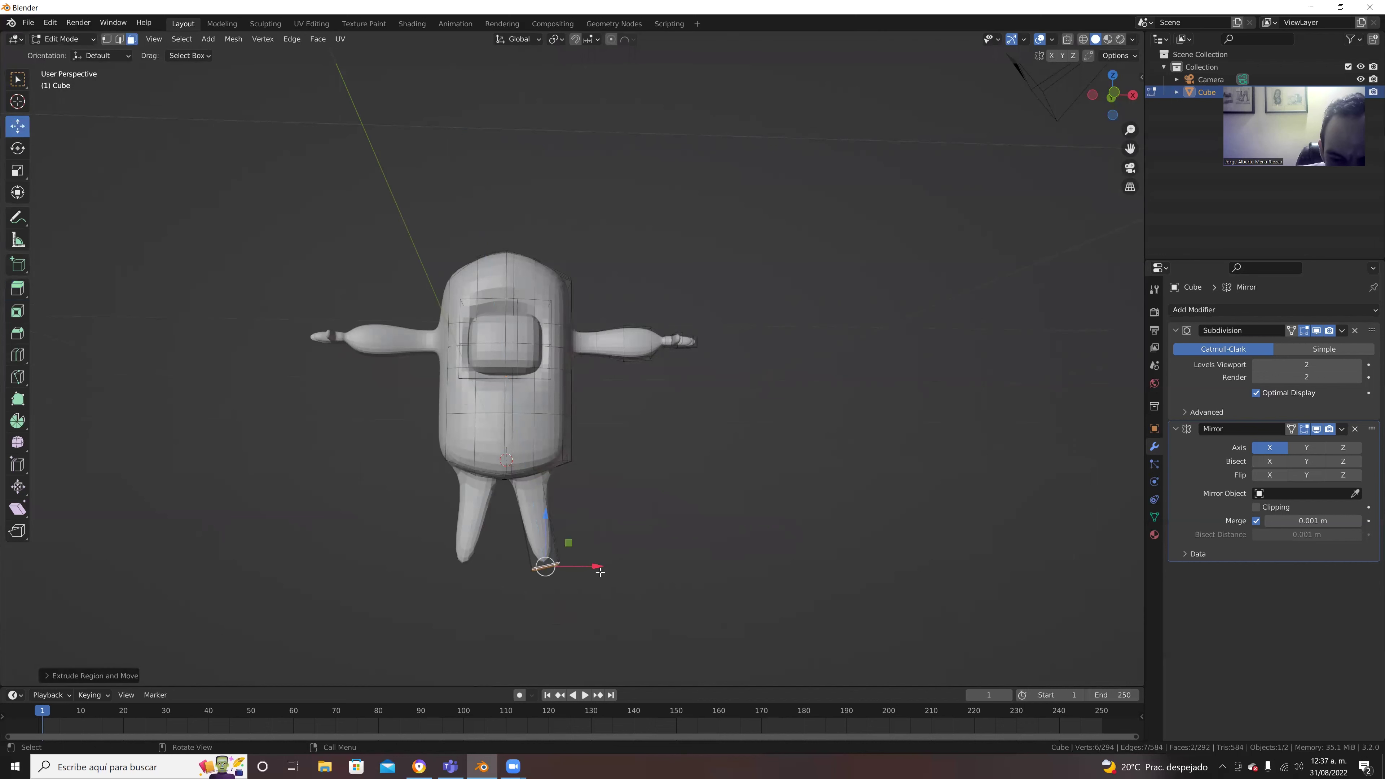
drag(600, 571, 567, 582)
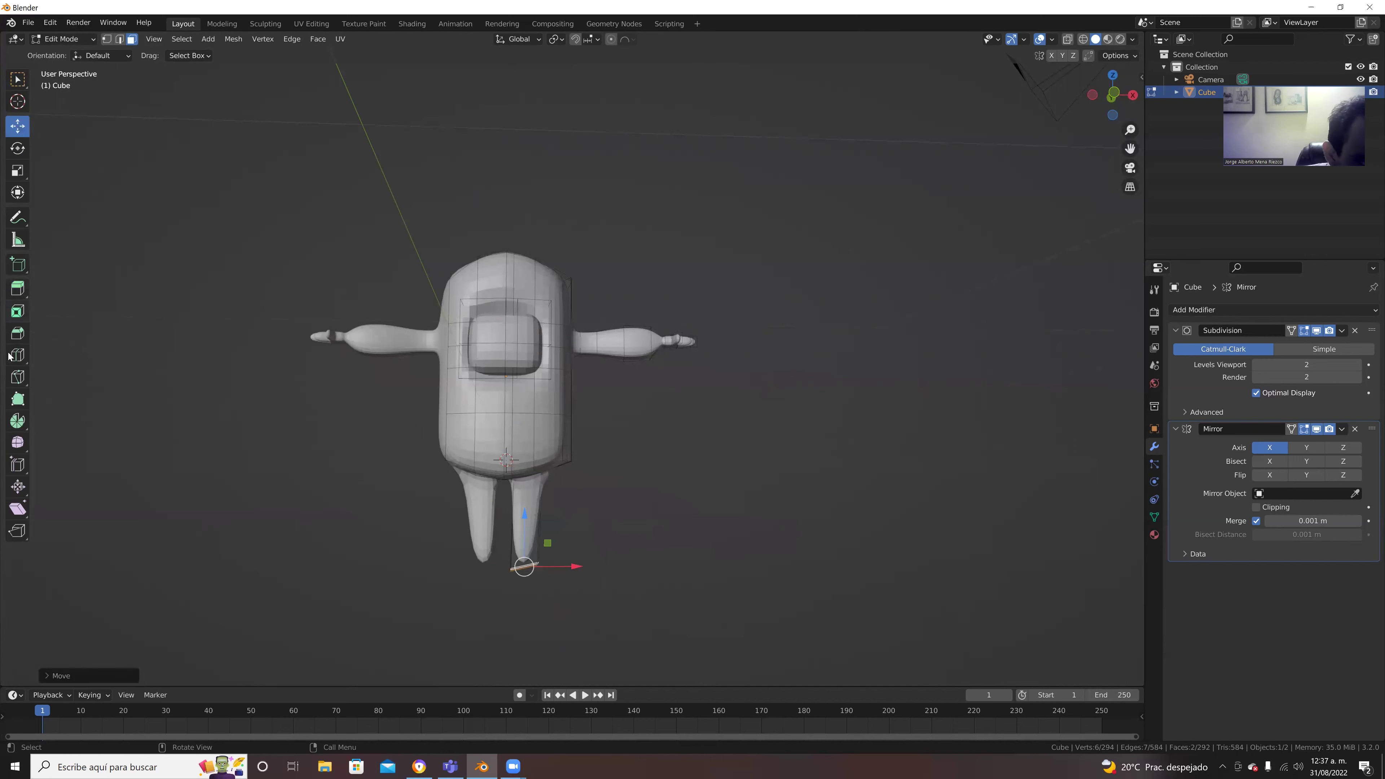
click(20, 155)
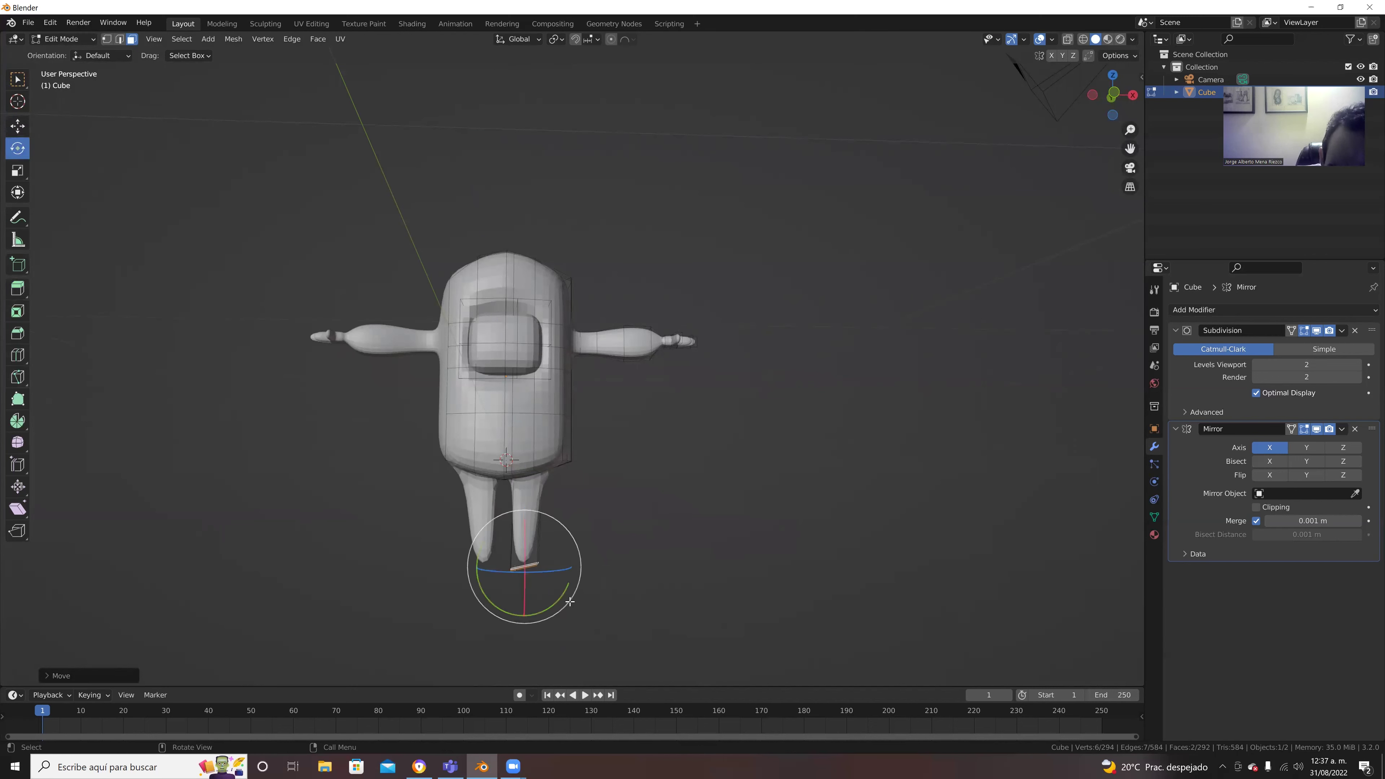
drag(561, 599, 552, 612)
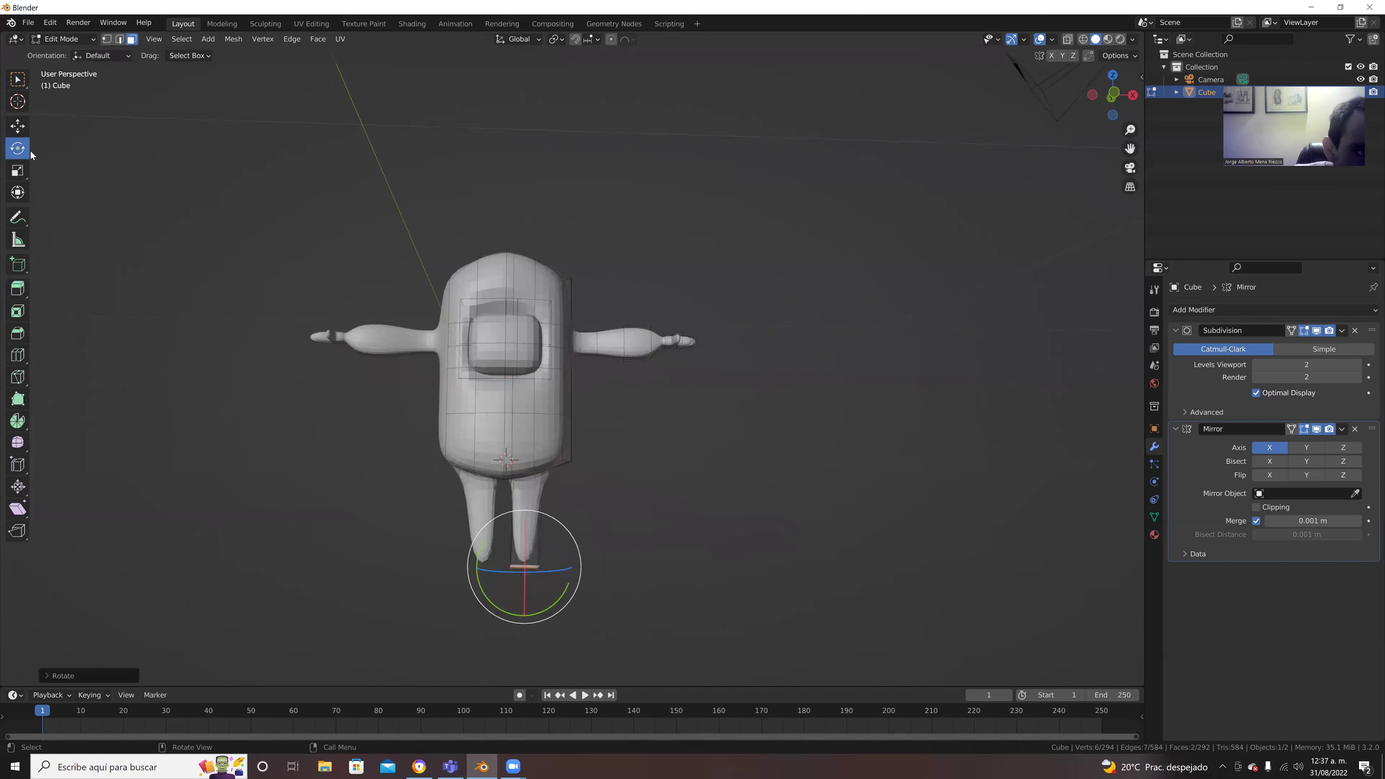
click(18, 356)
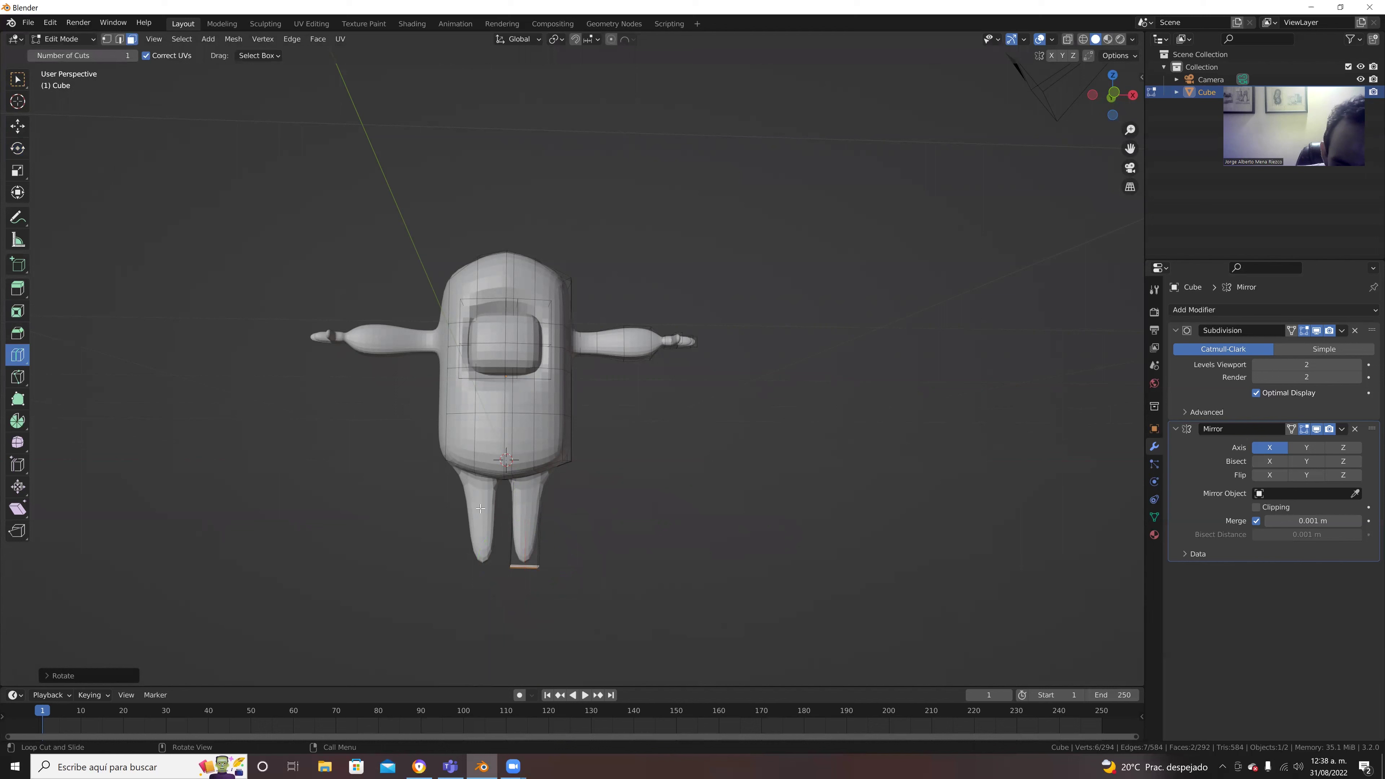
Step: Add two edge loops across the right leg, one near the hip and one near the foot
click(537, 519)
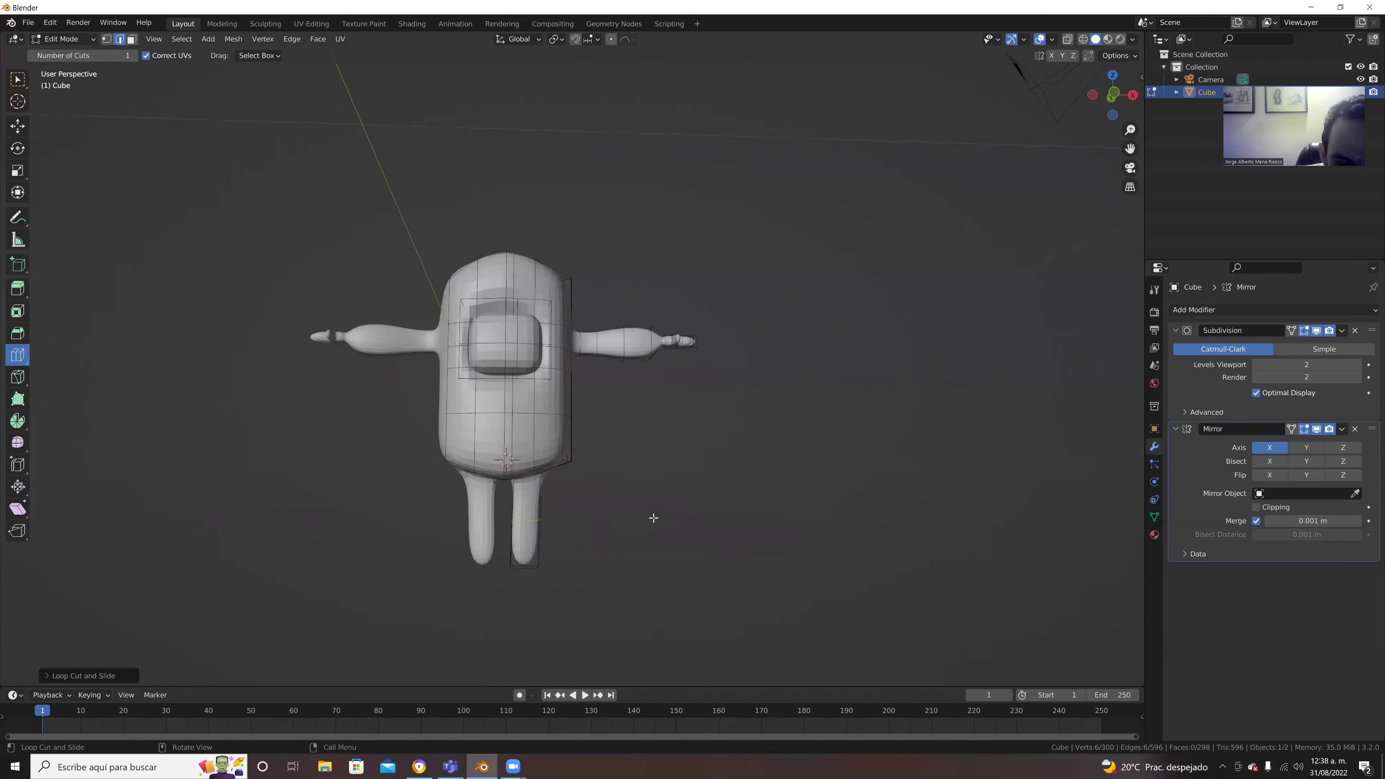
drag(521, 493, 524, 470)
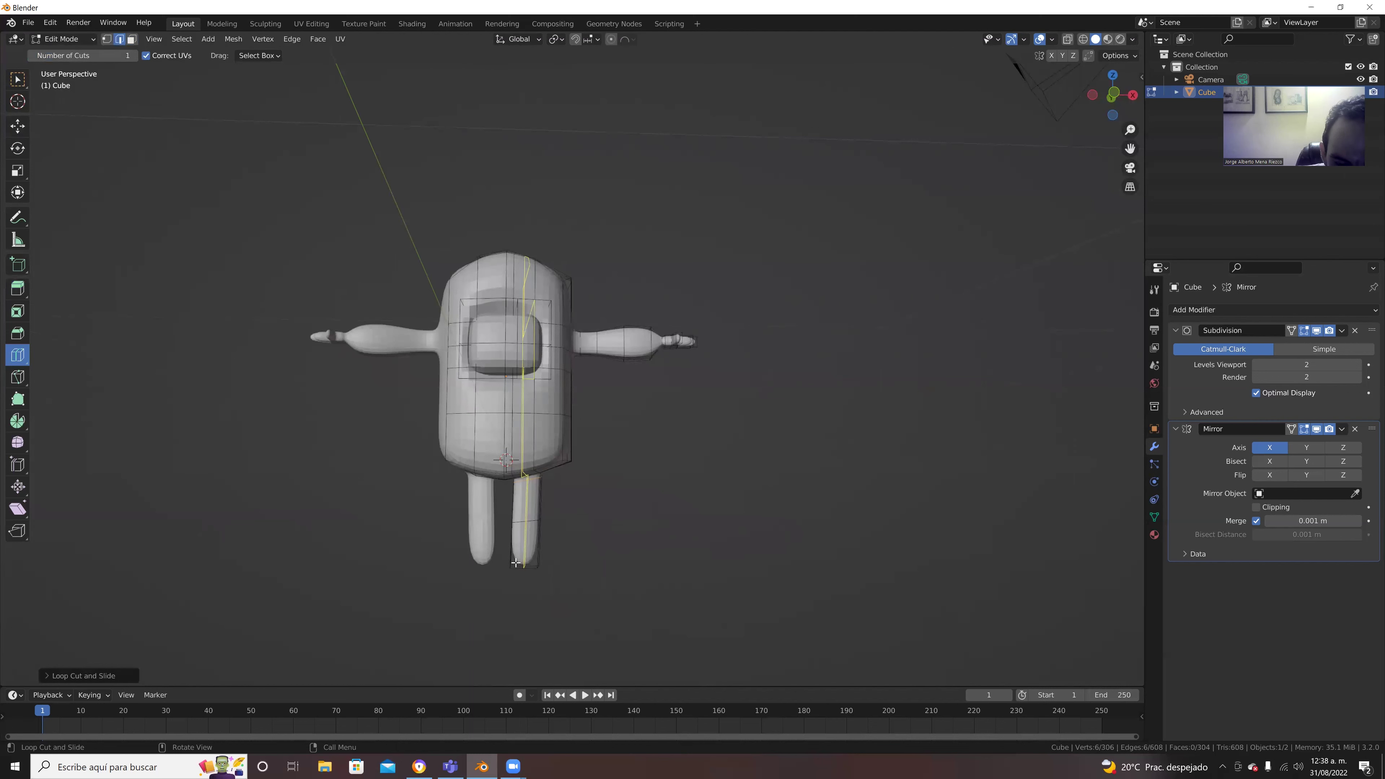
drag(507, 556, 507, 557)
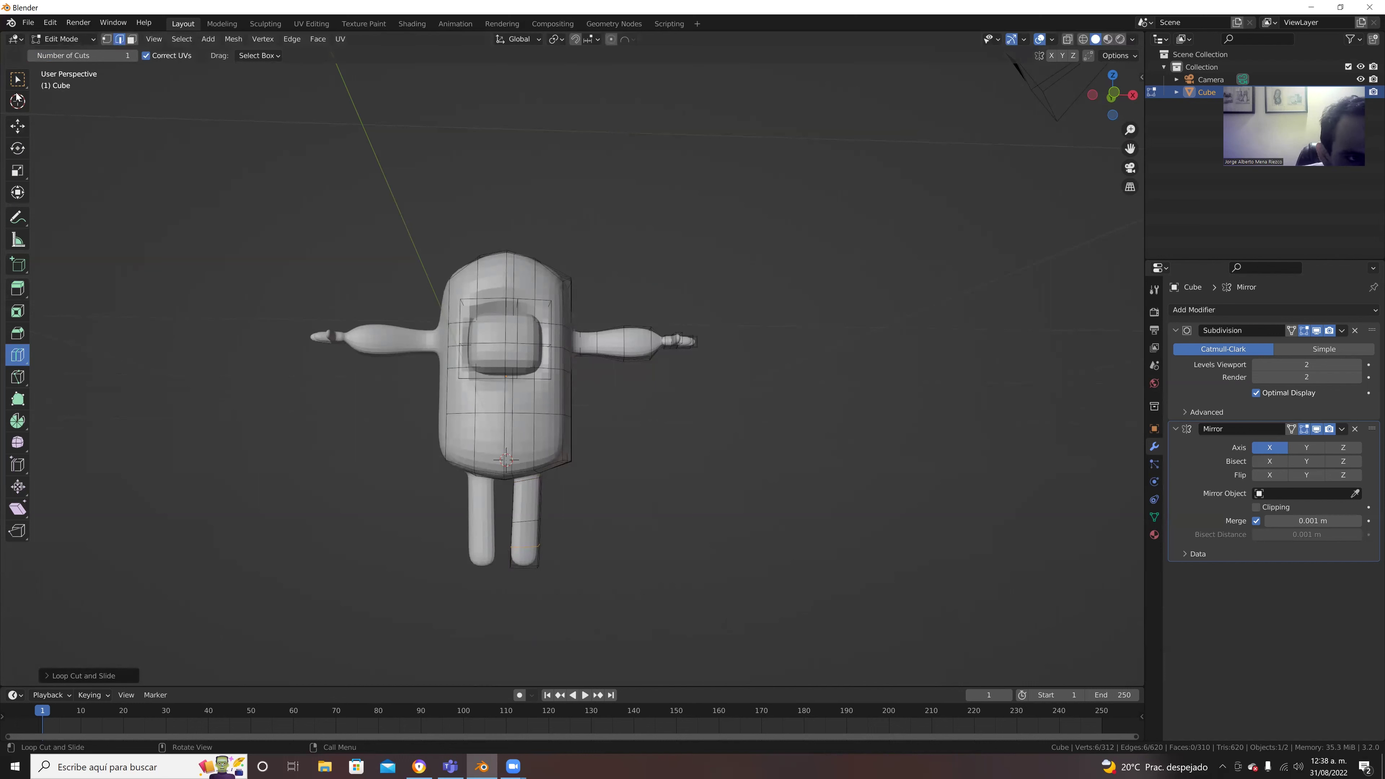
click(17, 79)
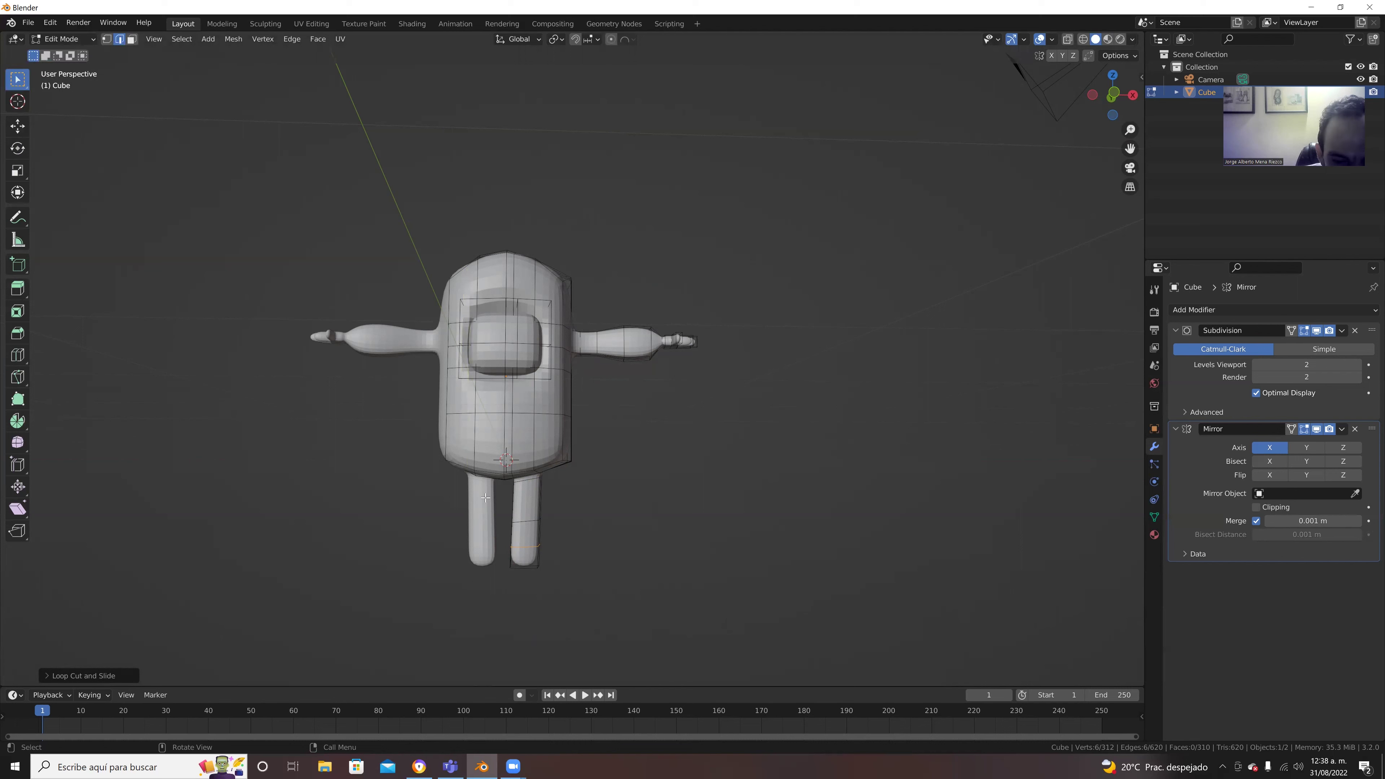
Step: Extrude the right leg's bottom face forward into a short foot
click(132, 38)
click(523, 558)
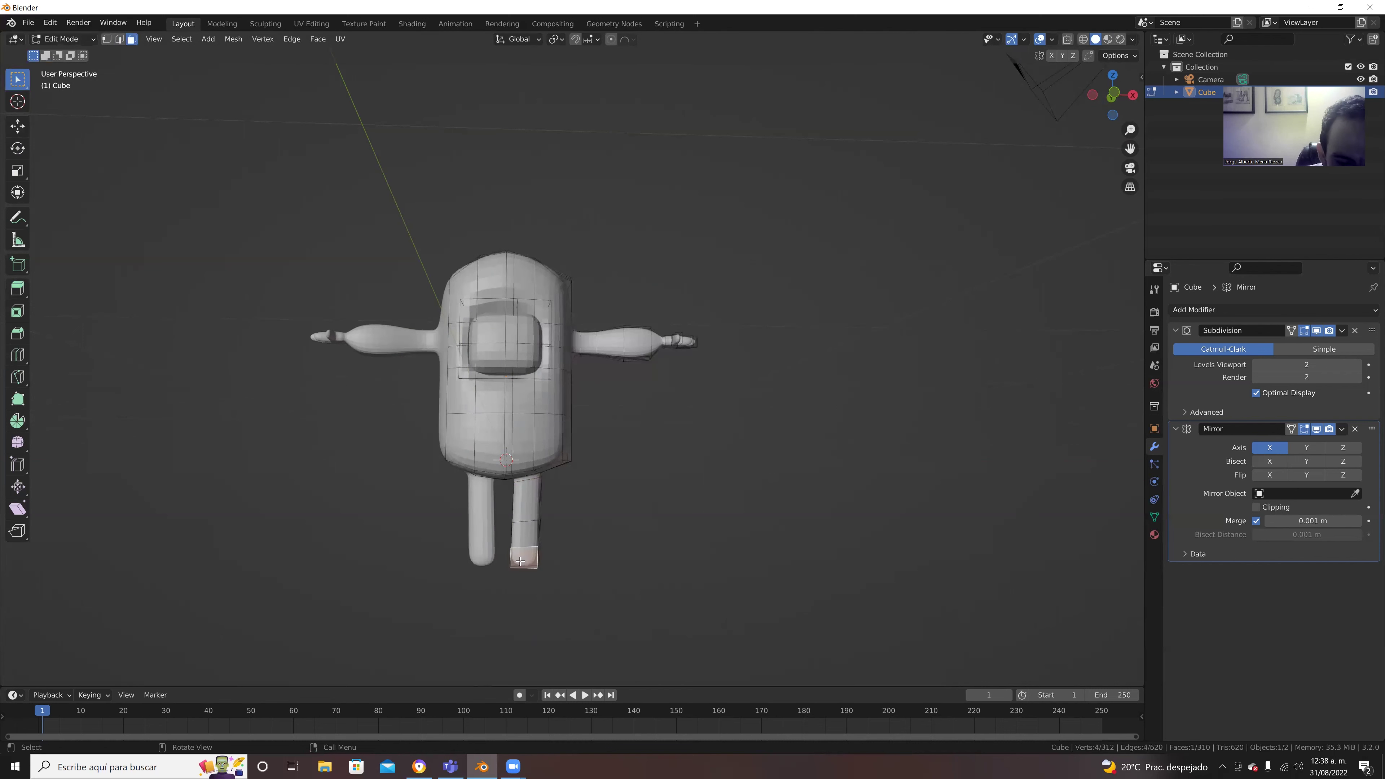
click(18, 292)
middle_drag(649, 566, 479, 560)
drag(479, 559, 465, 560)
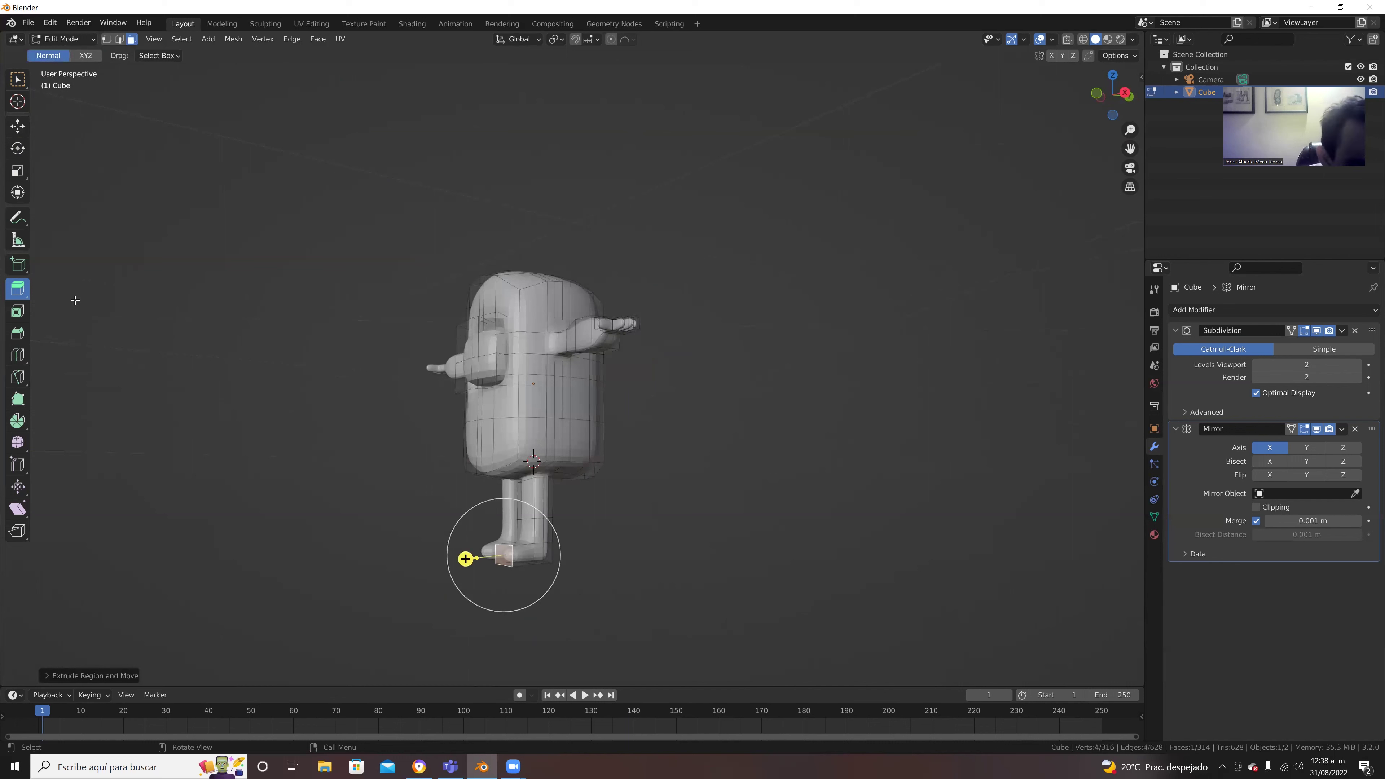
Step: Add an edge loop across the new foot
click(19, 356)
drag(507, 553, 501, 562)
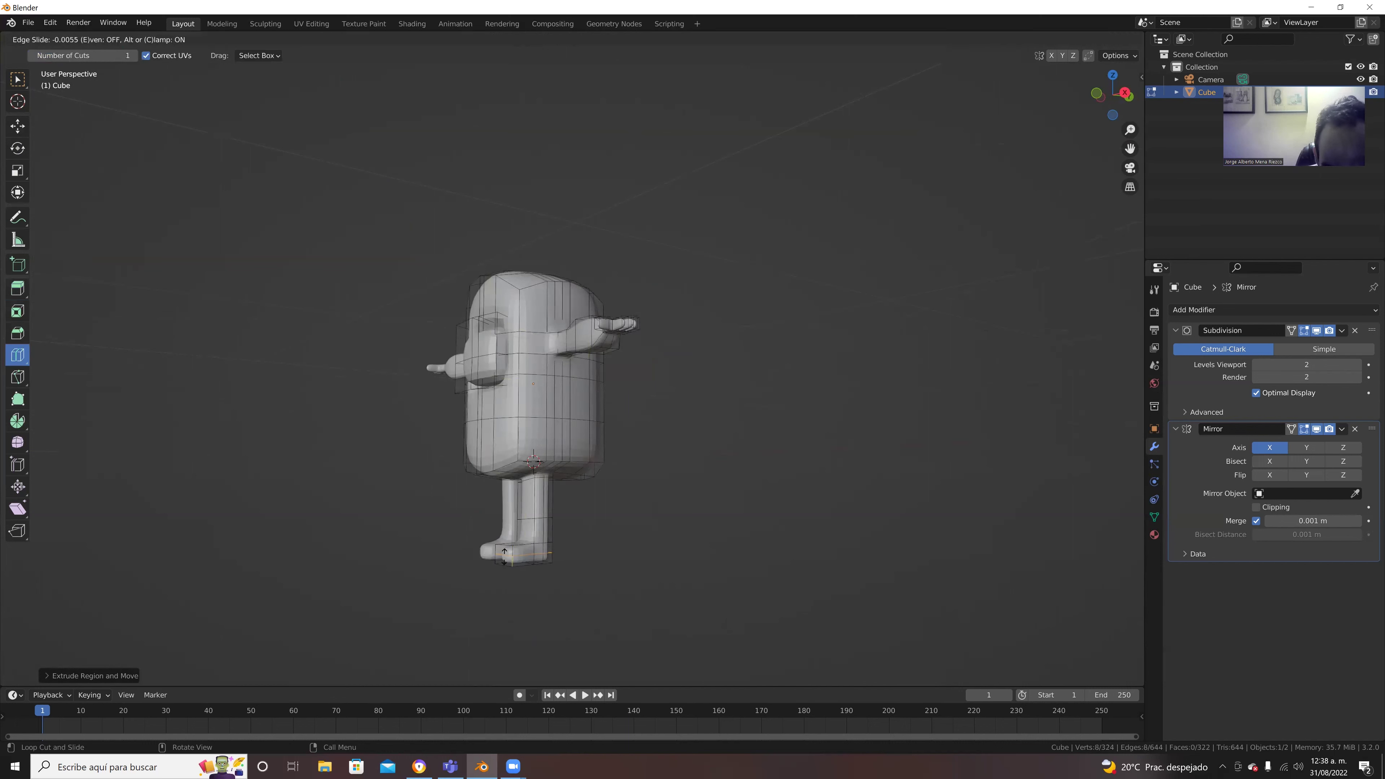
click(500, 562)
mouse_move(572, 495)
middle_down()
mouse_move(646, 516)
mouse_move(792, 520)
mouse_move(754, 572)
mouse_move(649, 566)
mouse_move(508, 528)
mouse_move(633, 518)
middle_up()
Step: Select two torso edges and move them outward
click(15, 86)
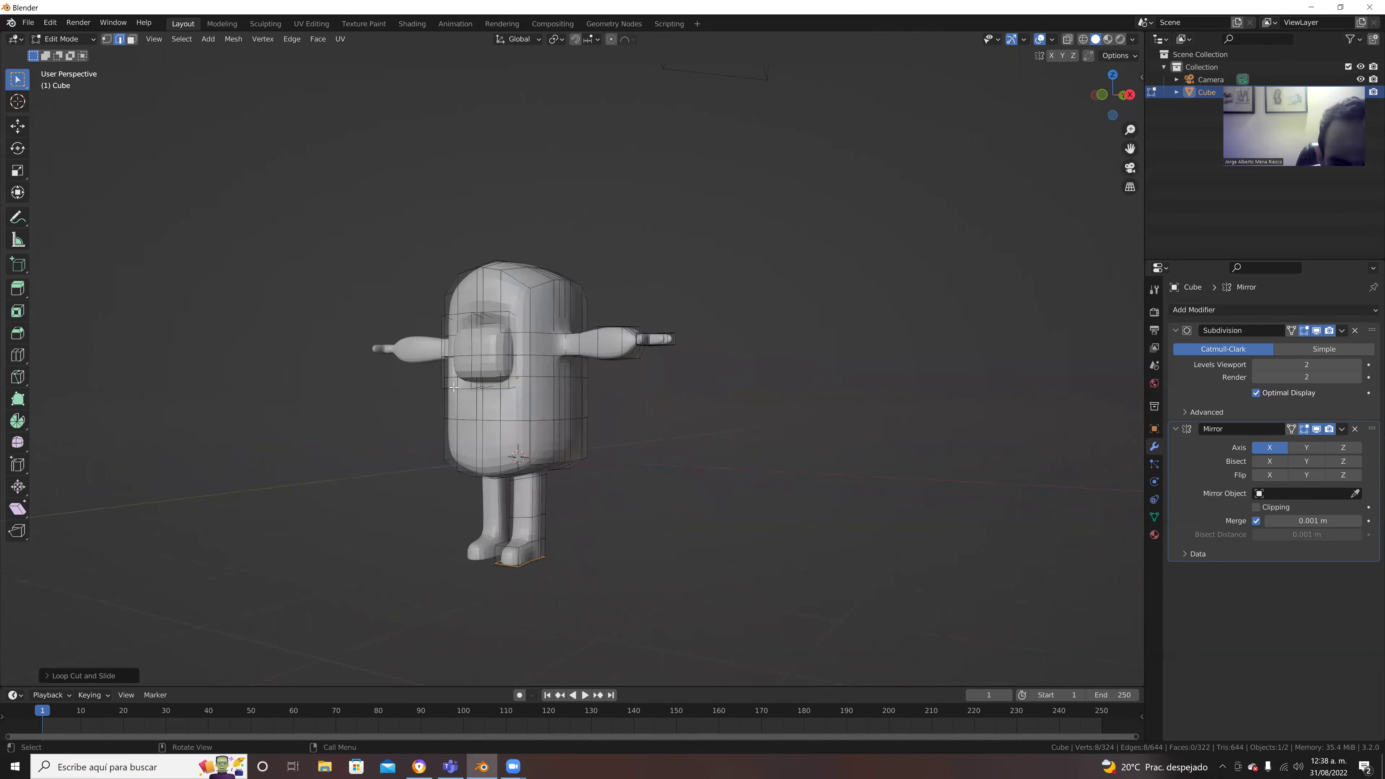
click(513, 422)
middle_drag(513, 421, 501, 421)
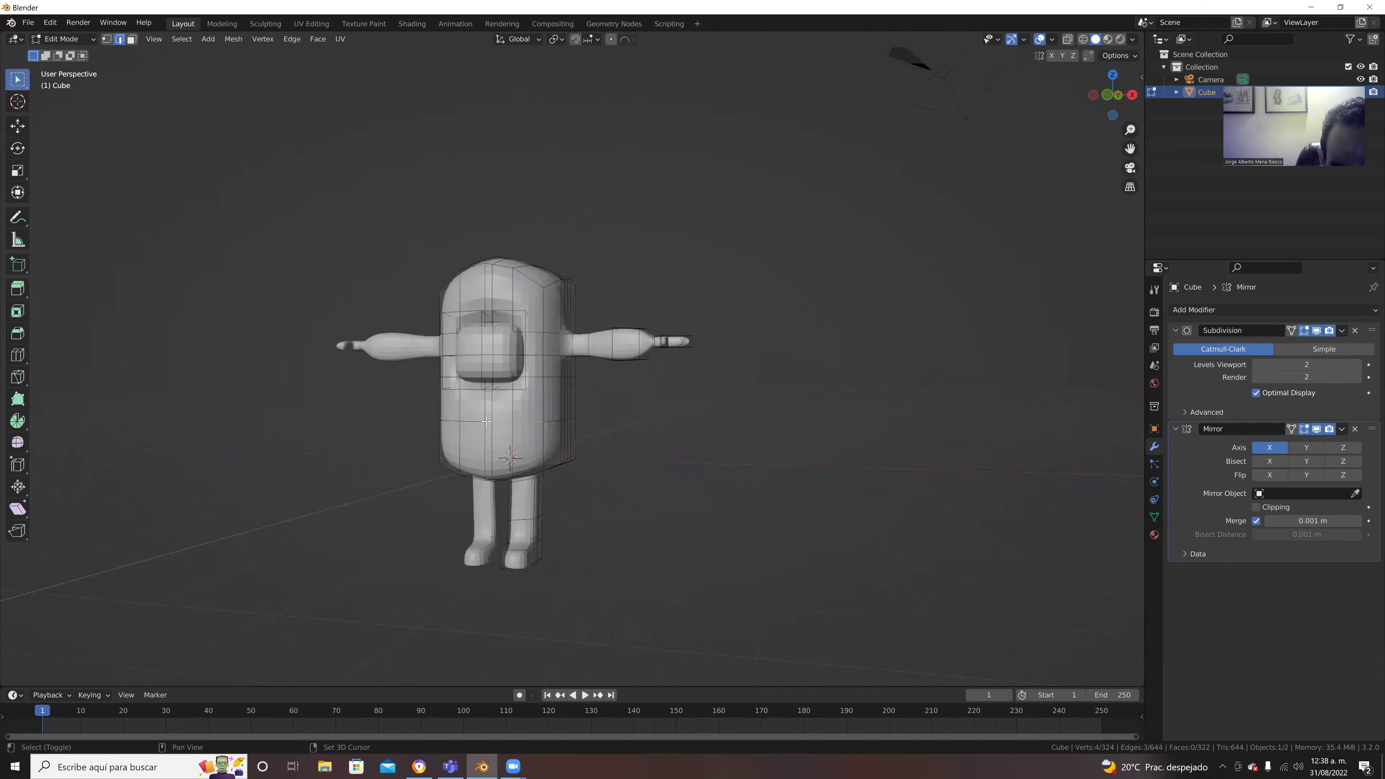
shift+click(444, 419)
middle_drag(444, 419, 491, 415)
click(19, 128)
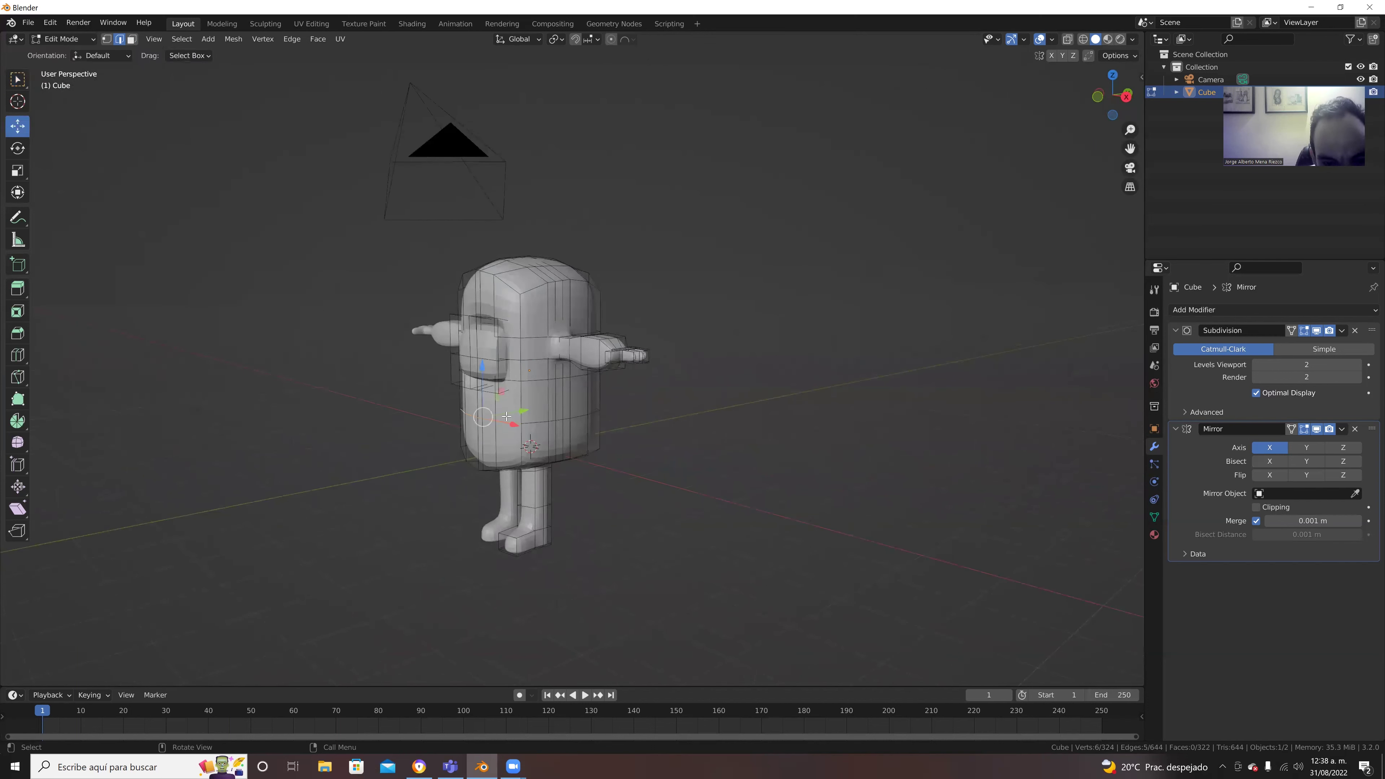
drag(514, 416, 536, 439)
mouse_move(535, 439)
middle_down()
mouse_move(610, 431)
mouse_move(592, 429)
middle_up()
Step: Push a single torso side edge further out, check it side-on, then switch to the browser
click(539, 429)
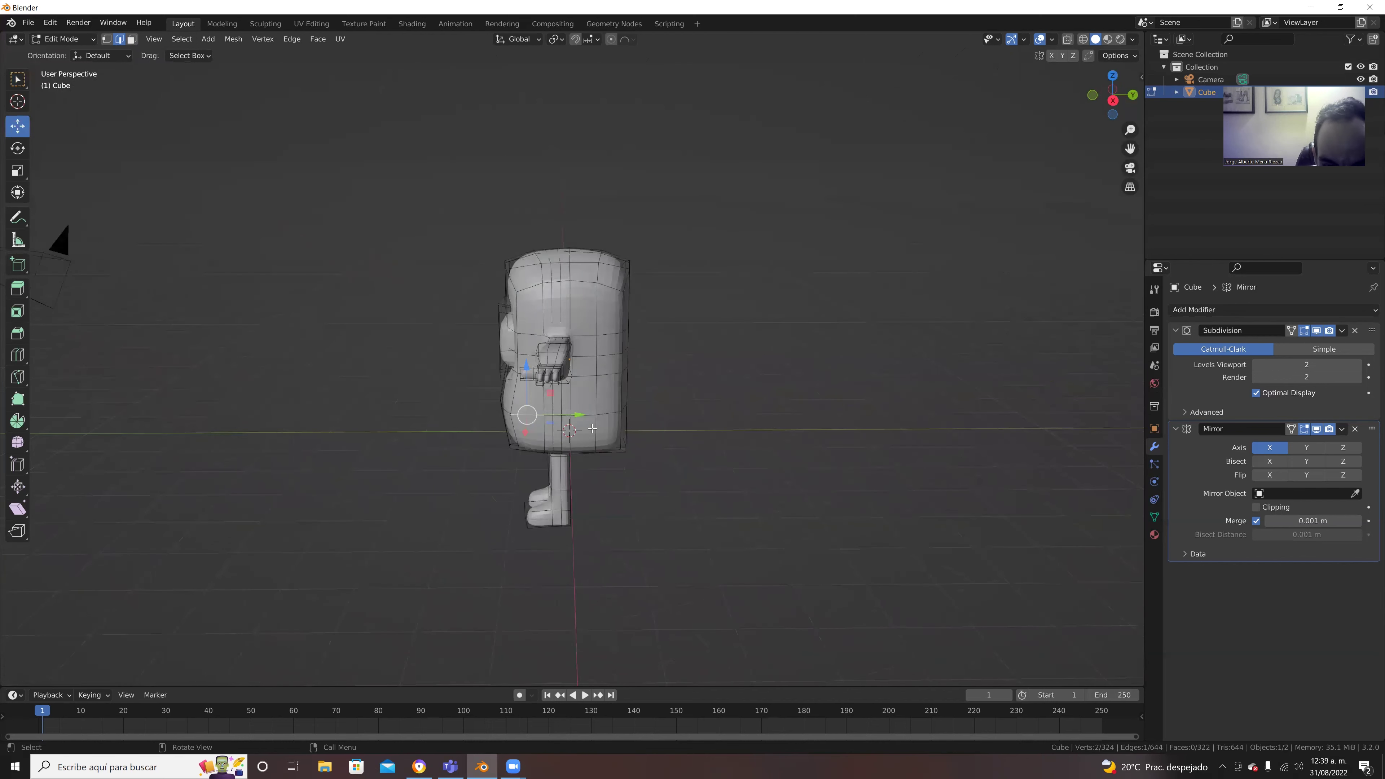
mouse_move(585, 348)
middle_down()
mouse_move(566, 346)
mouse_move(579, 419)
middle_up()
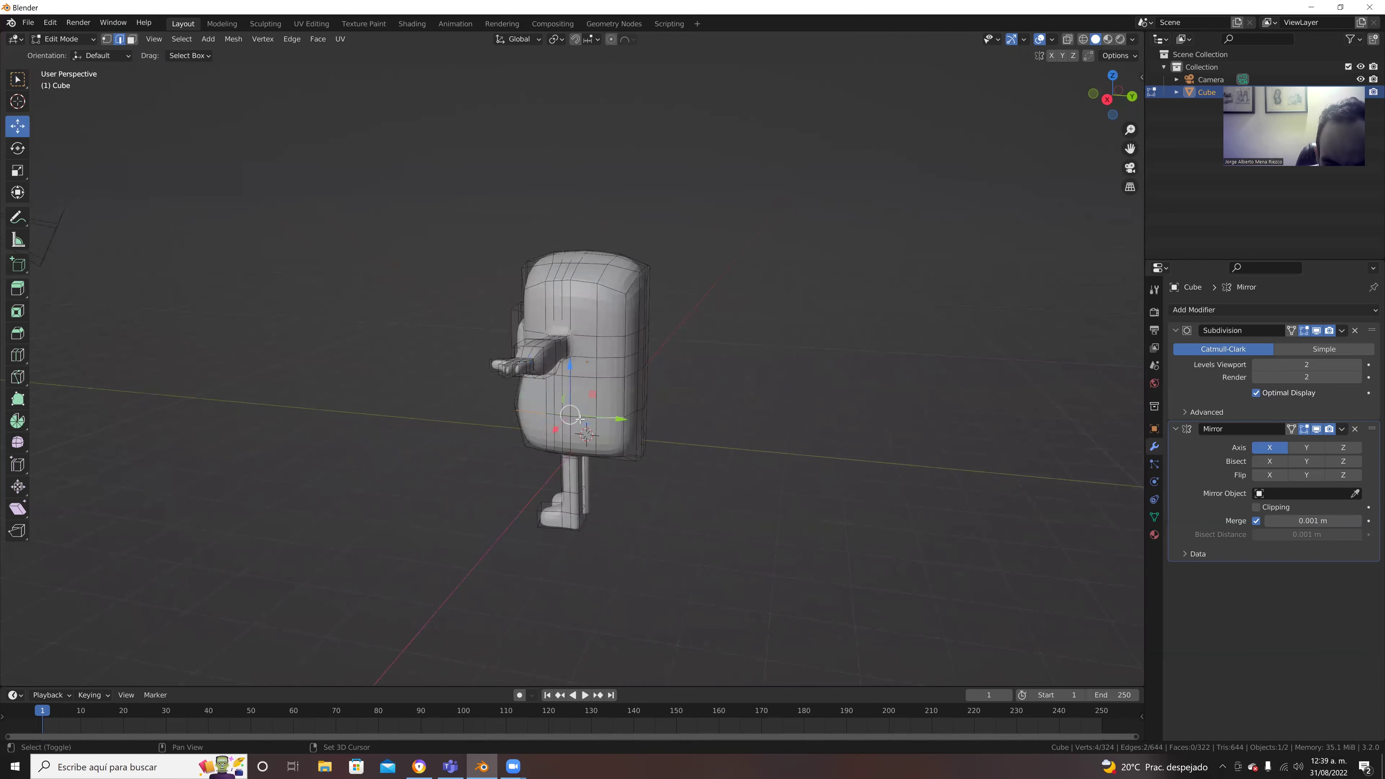
scroll(567, 420, up, 1)
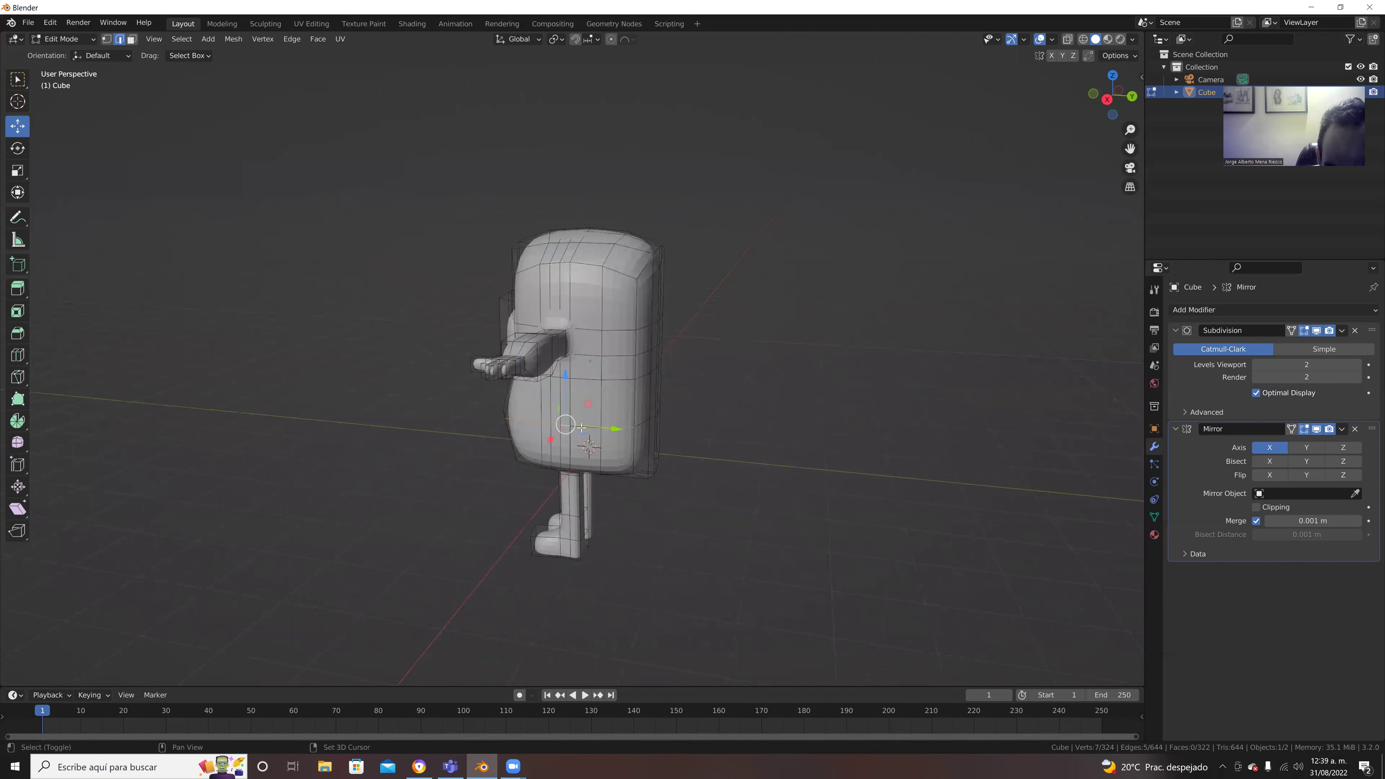
middle_drag(588, 446, 525, 422)
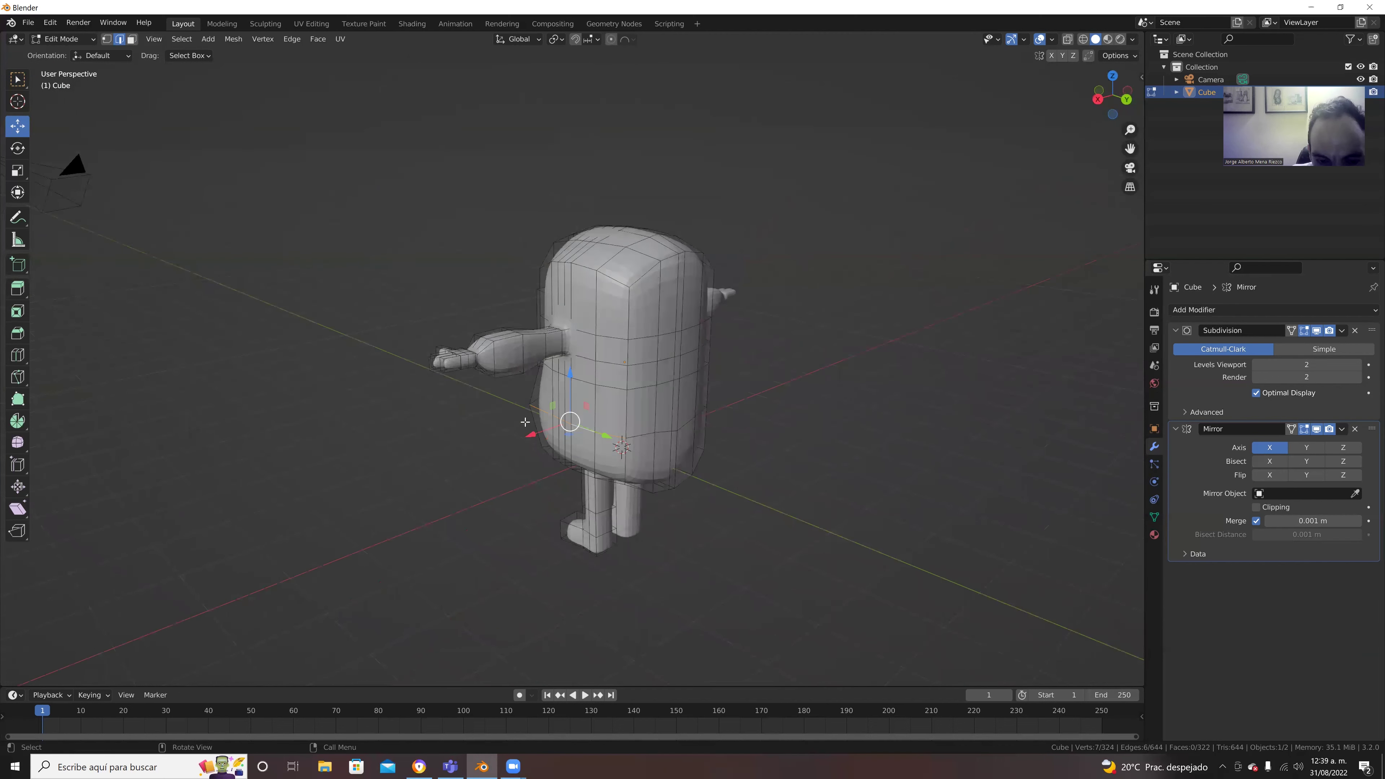
drag(523, 435, 524, 437)
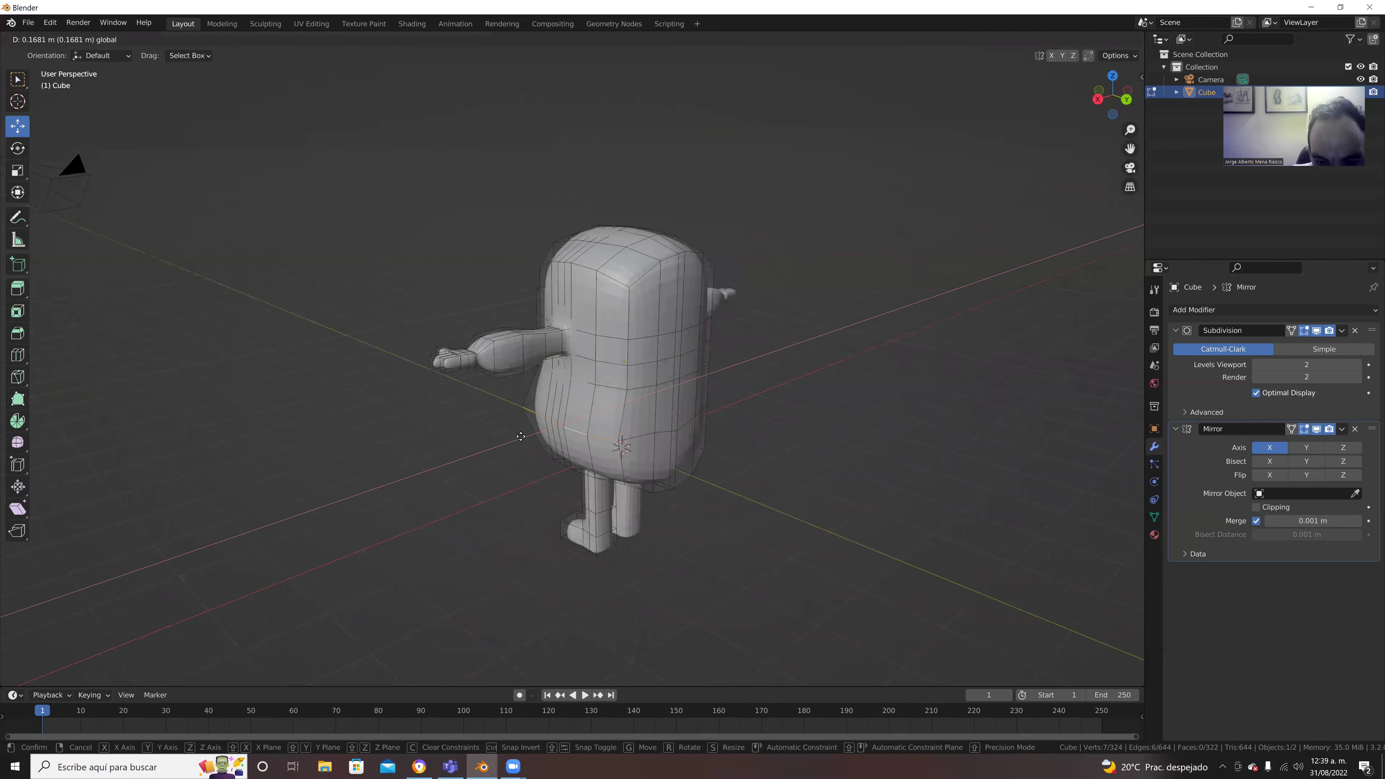
drag(523, 436, 522, 435)
mouse_move(522, 435)
middle_down()
mouse_move(223, 386)
mouse_move(599, 422)
middle_up()
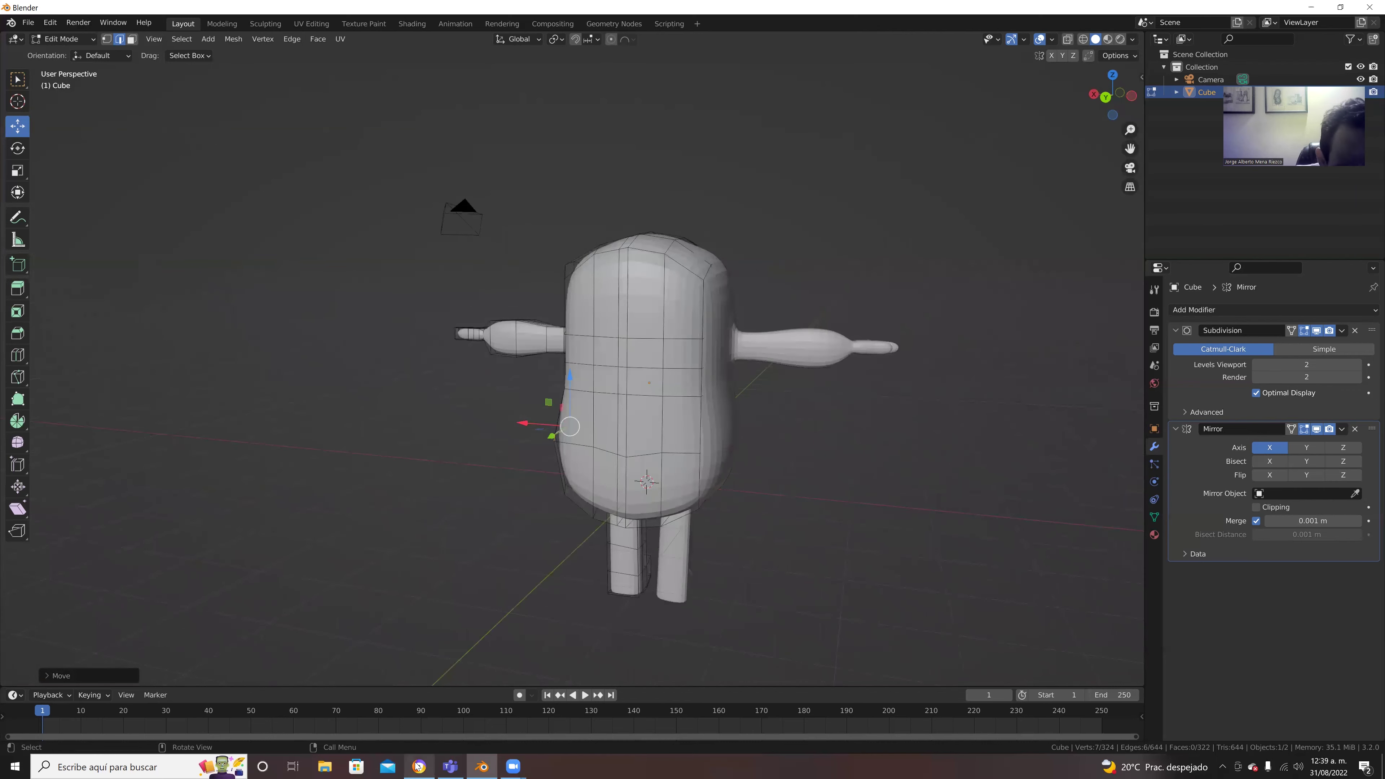
key(alt+Tab)
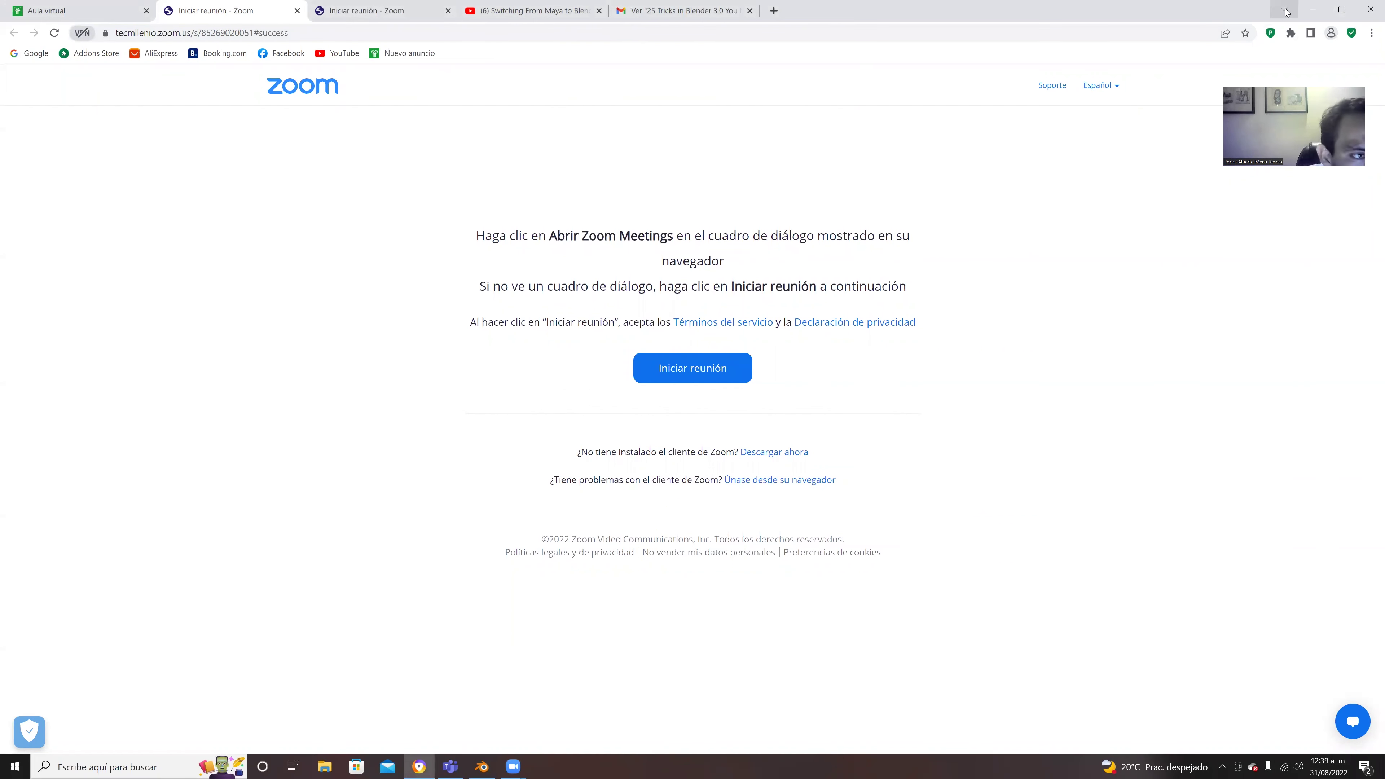
Step: Search Google for 'FALL GUY' and show the image results
click(29, 53)
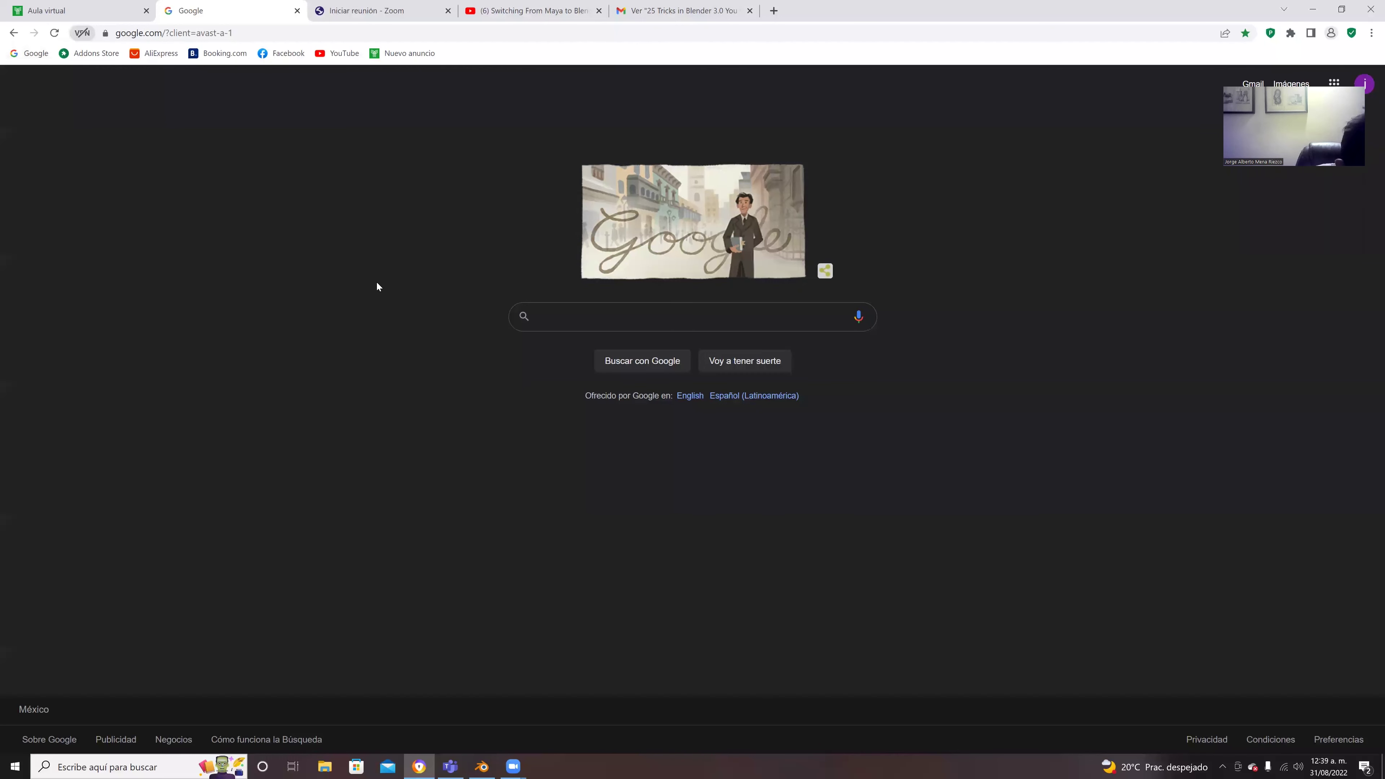
text(FALL)
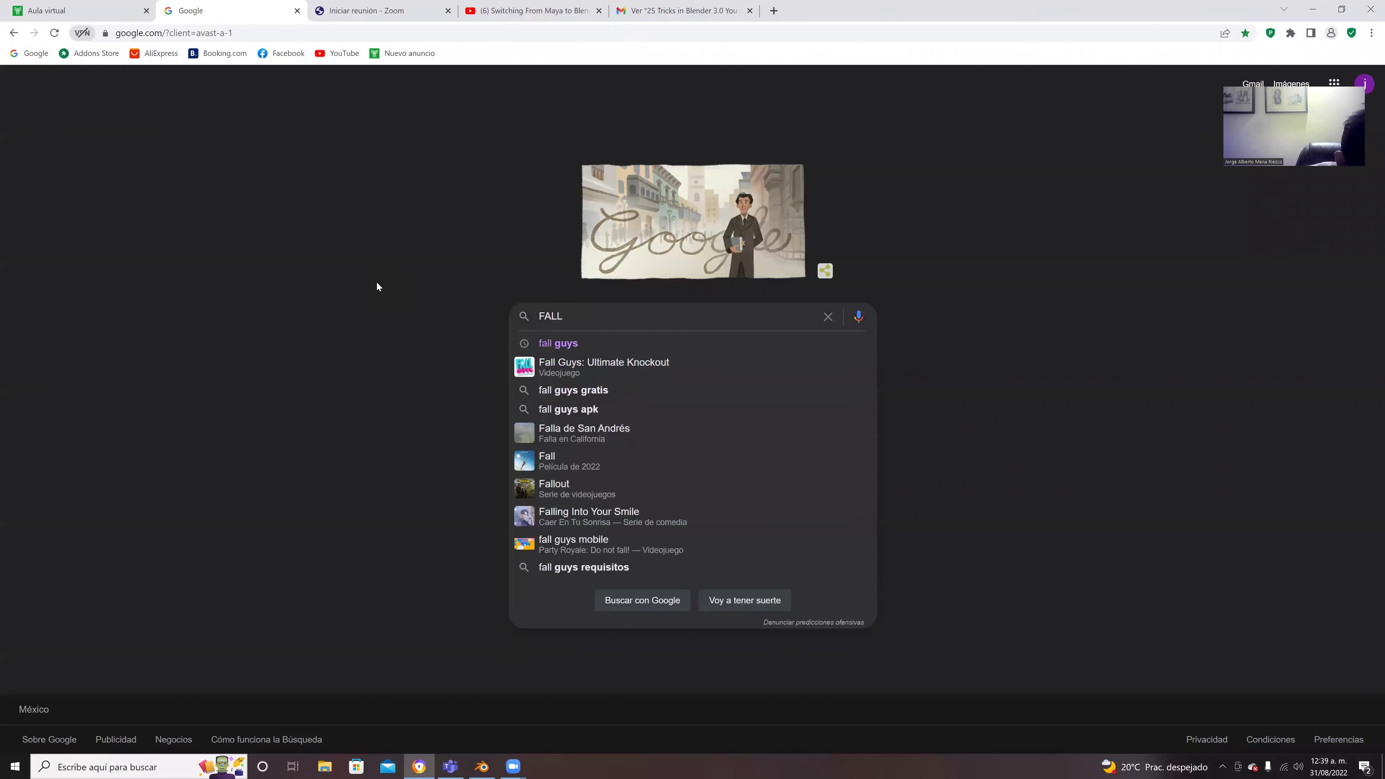
text(UY)
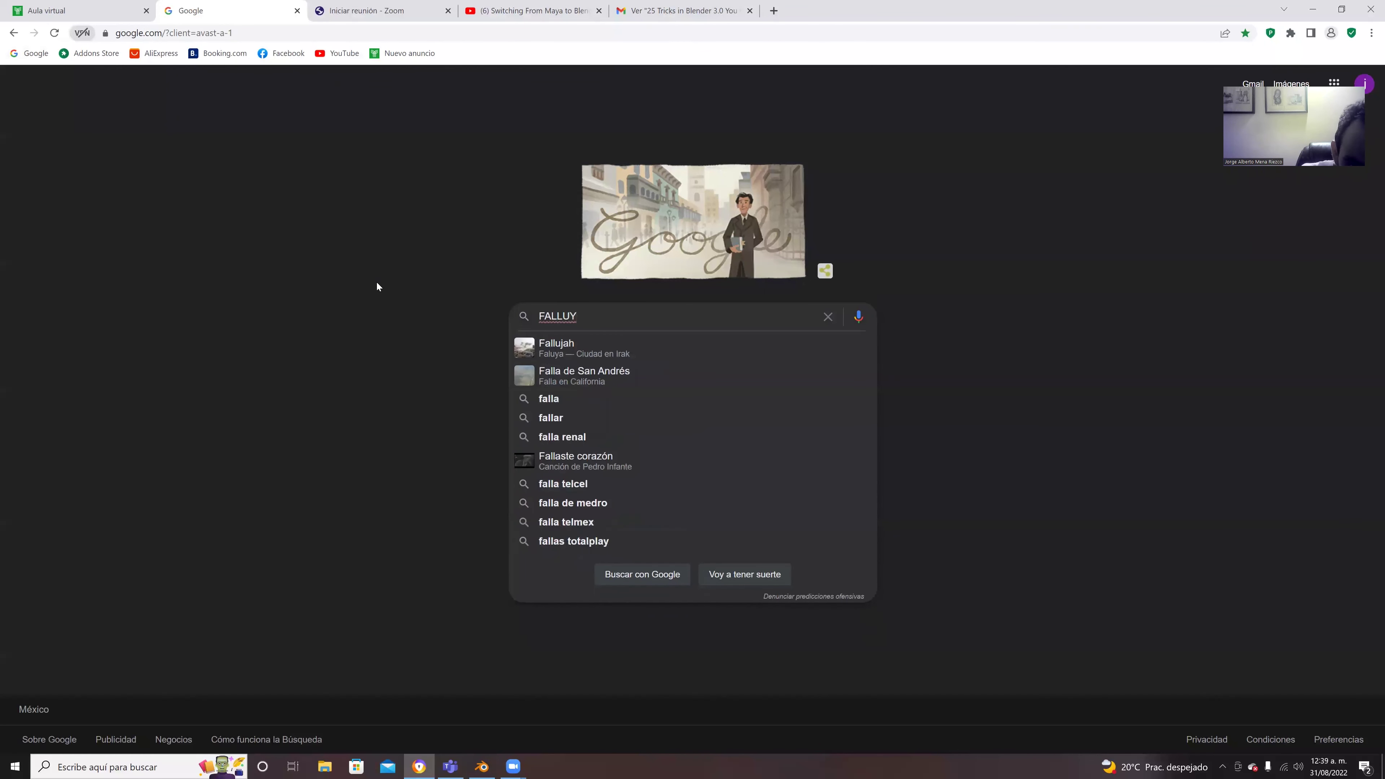
key(Left)
key(Left)
text(G)
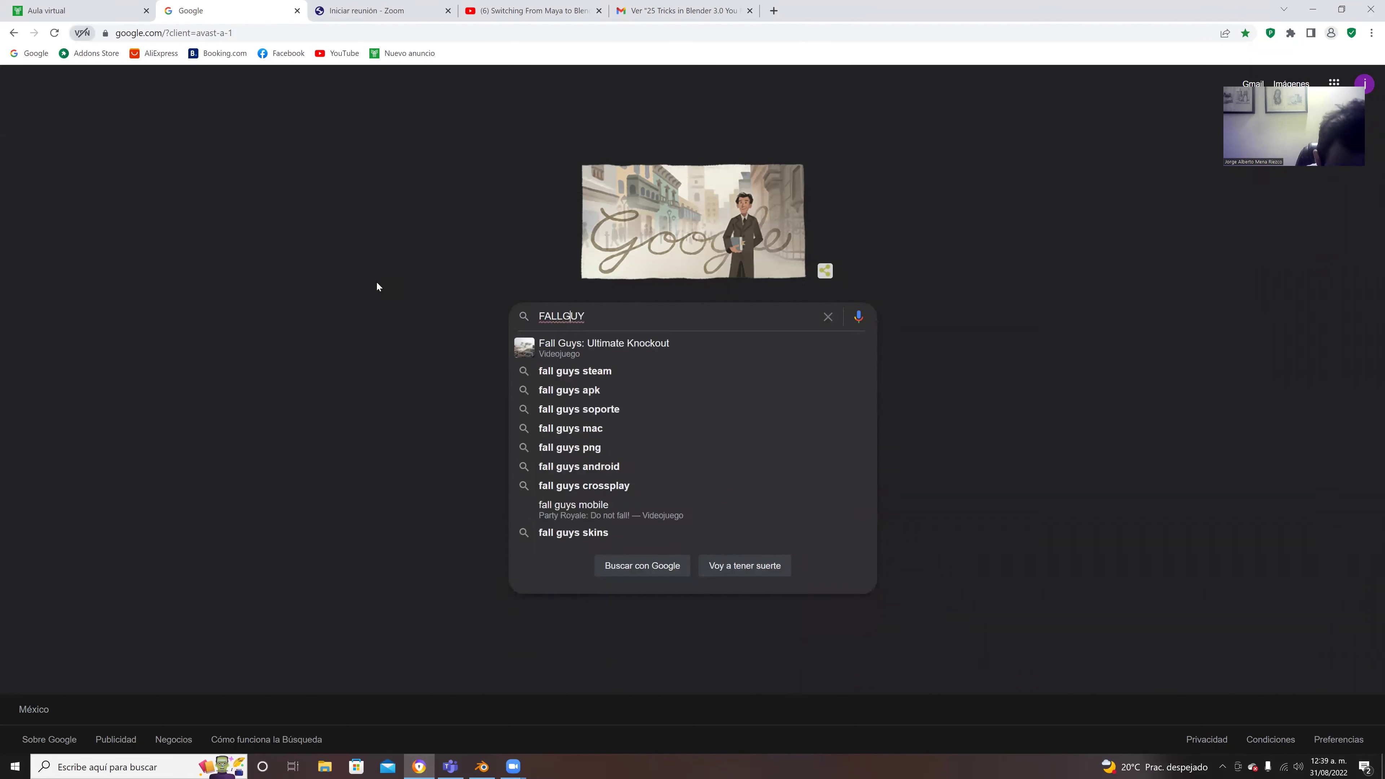
key(Return)
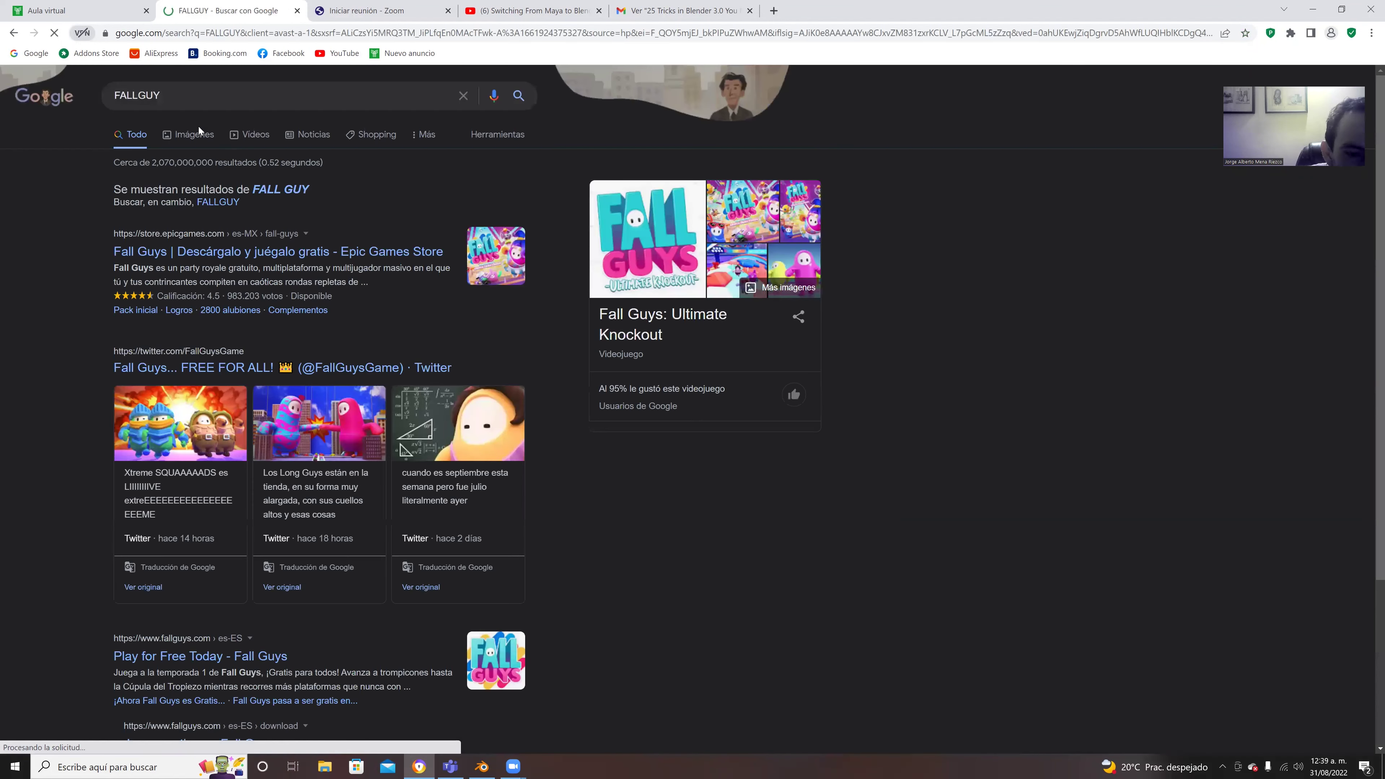
click(199, 135)
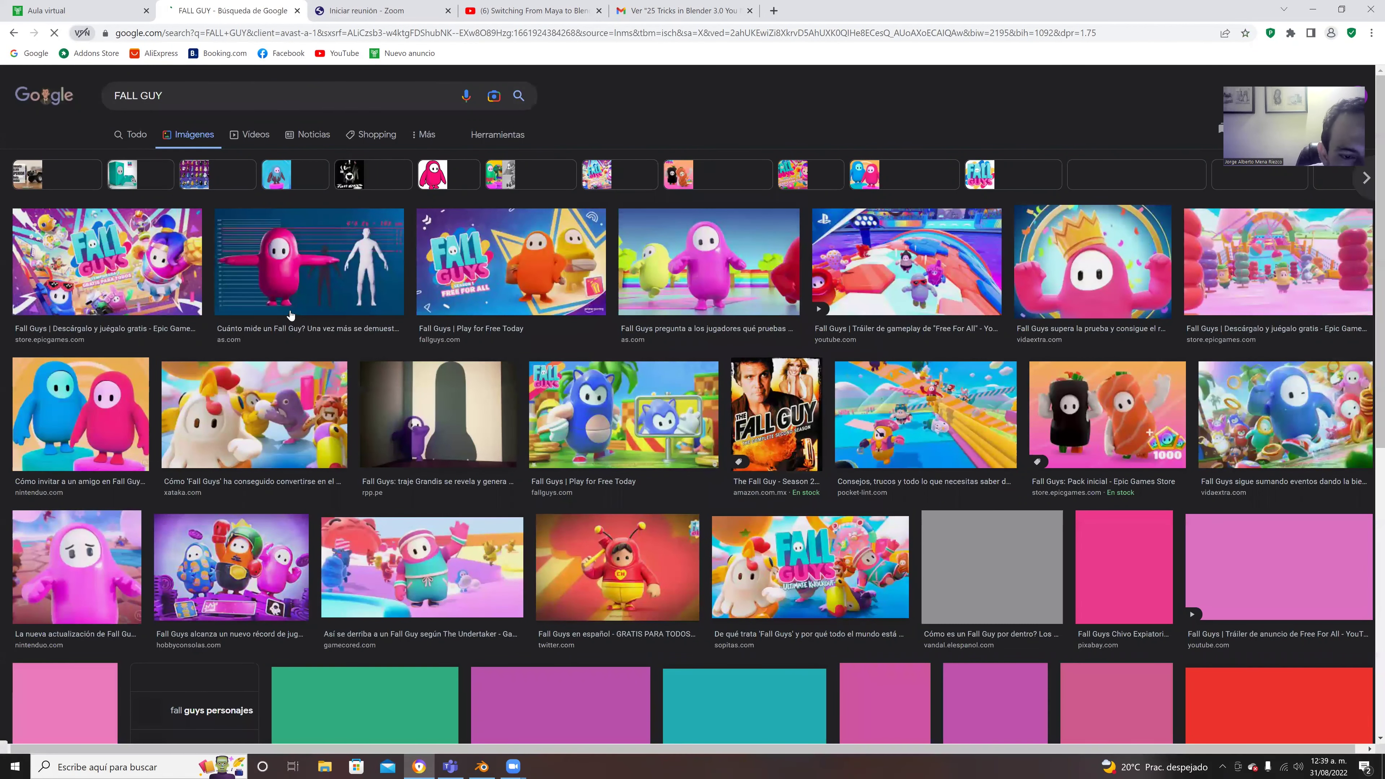
Step: Back in Blender, undo the last move and extrude the legs down from the body in front view
click(475, 767)
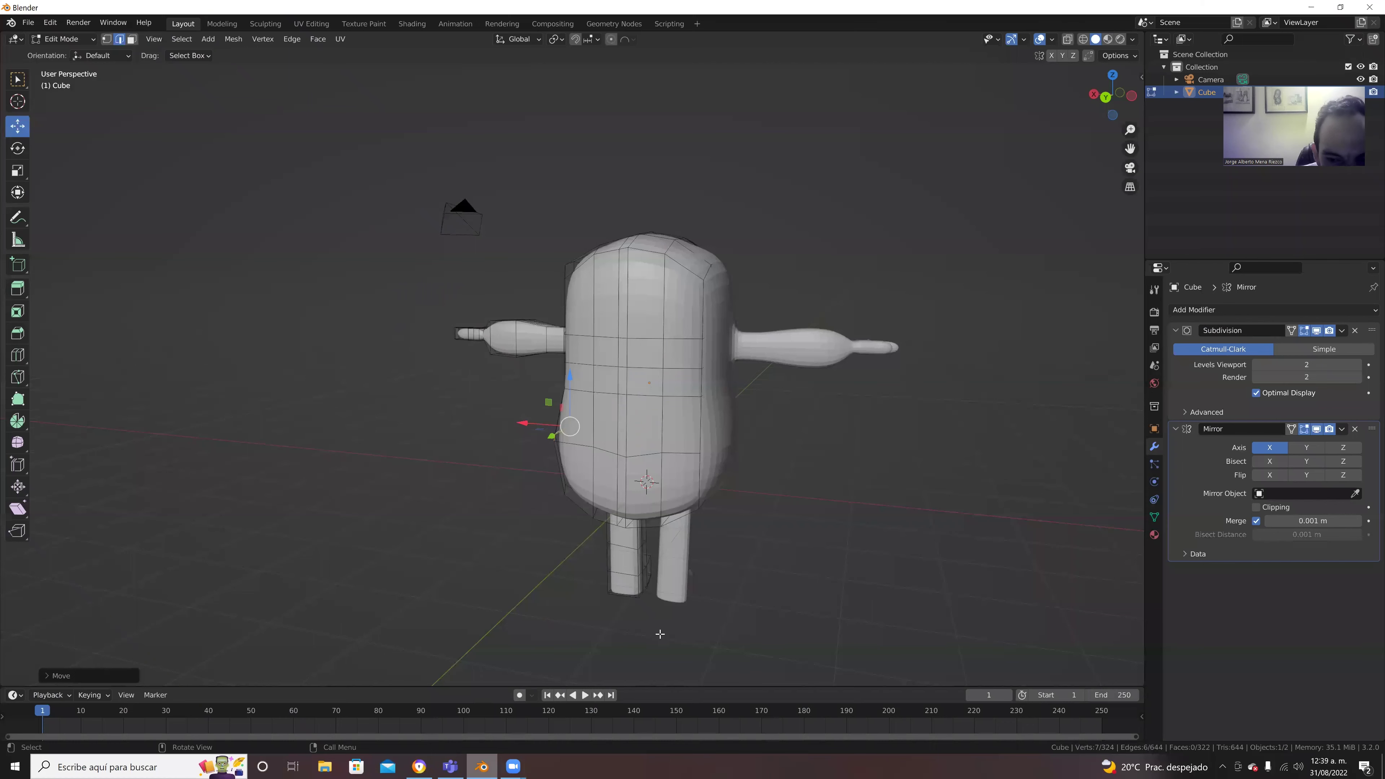
key(KP_9)
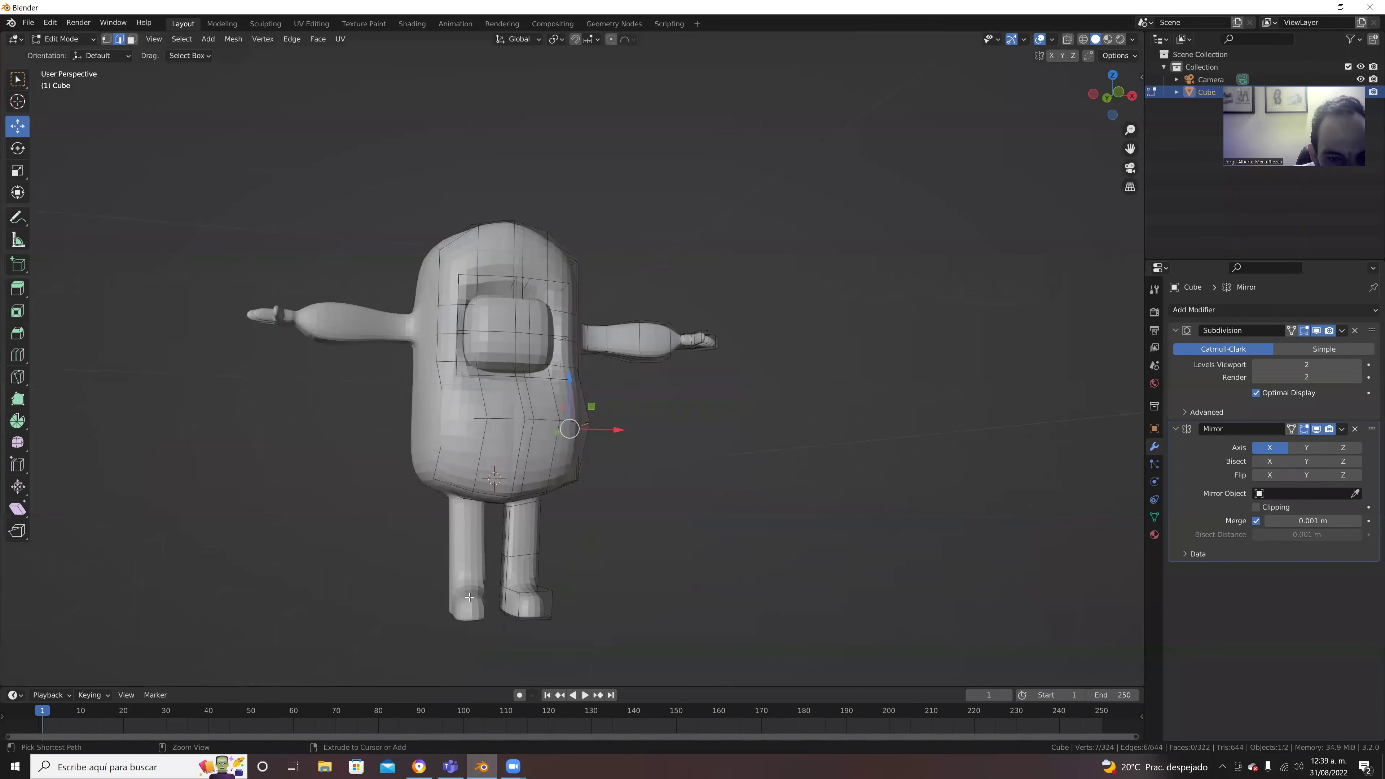
key(ctrl+z)
key(ctrl+z)
key(ctrl+z)
key(ctrl+z)
key(ctrl+z)
key(ctrl+z)
key(ctrl+z)
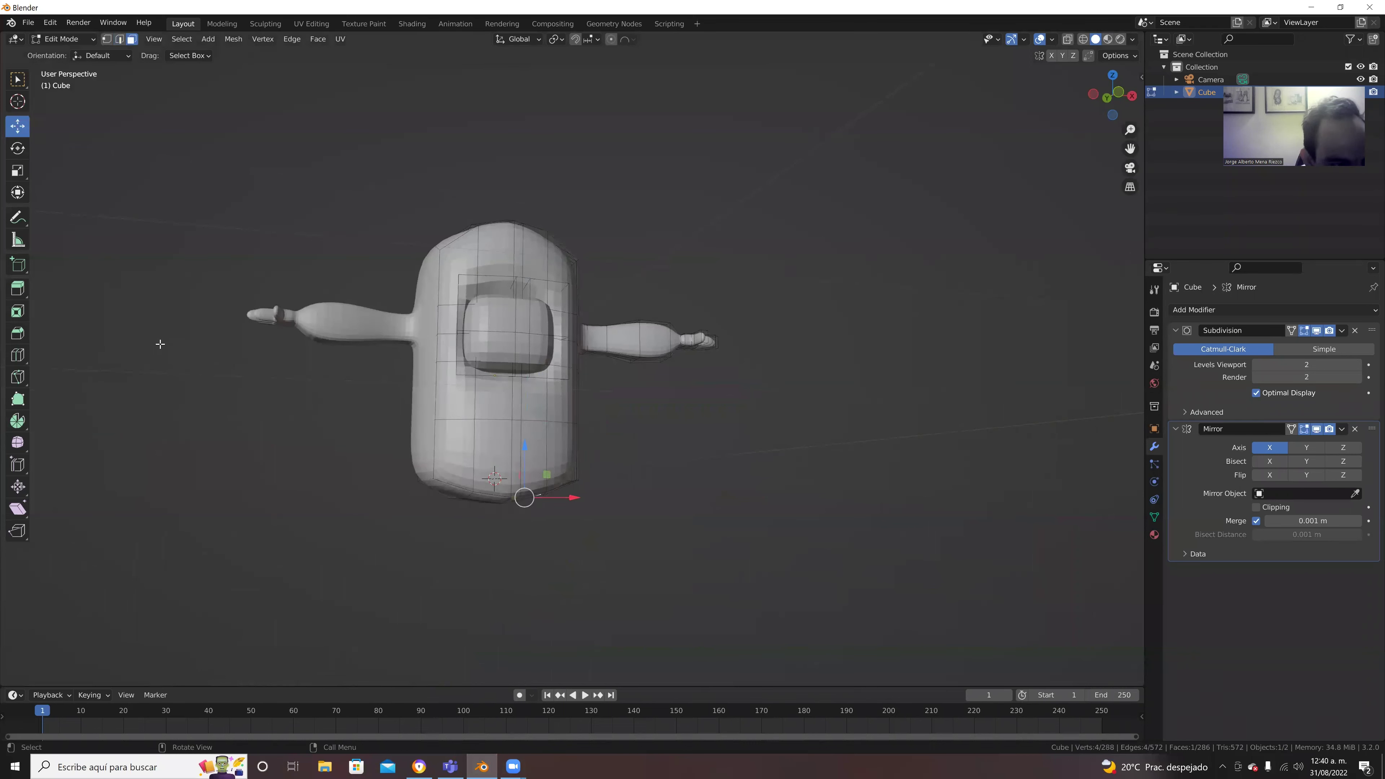
click(18, 289)
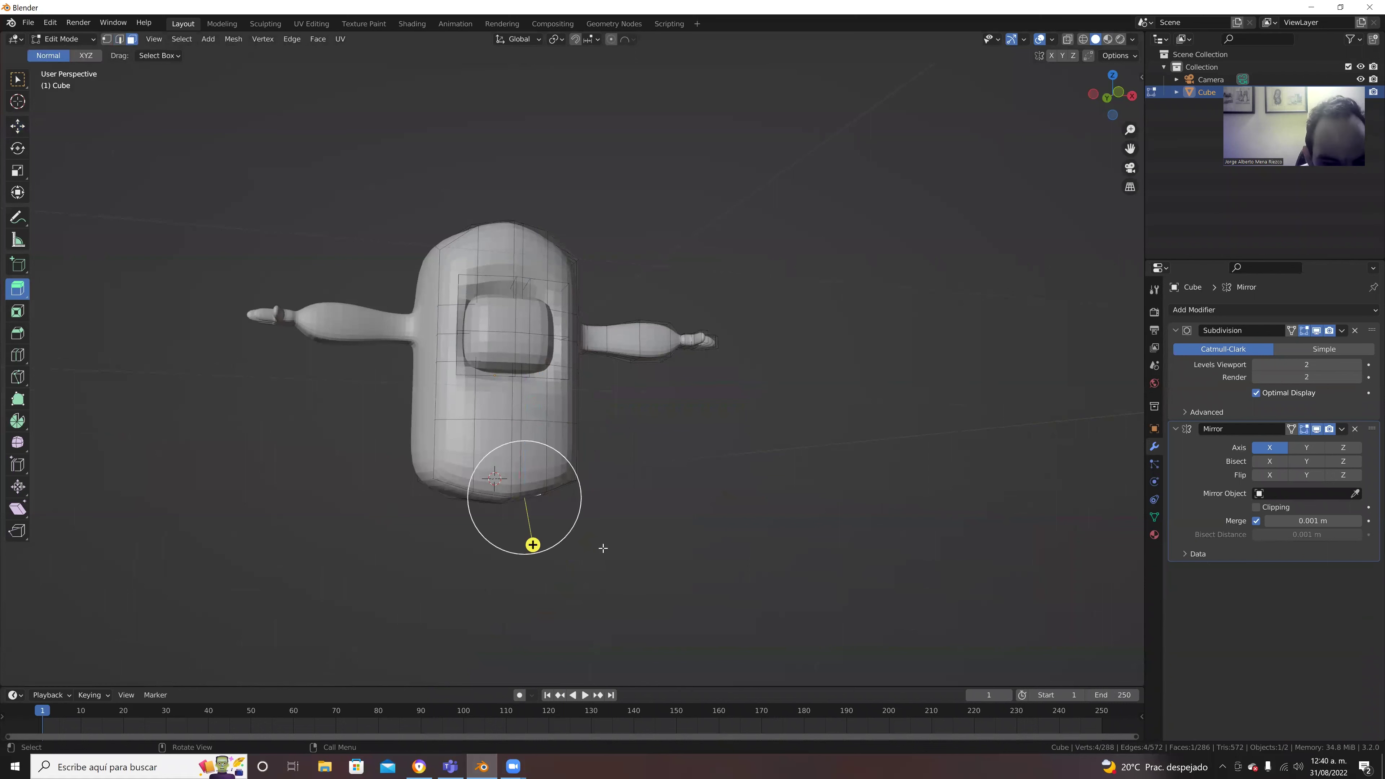
click(1121, 94)
drag(528, 557, 520, 626)
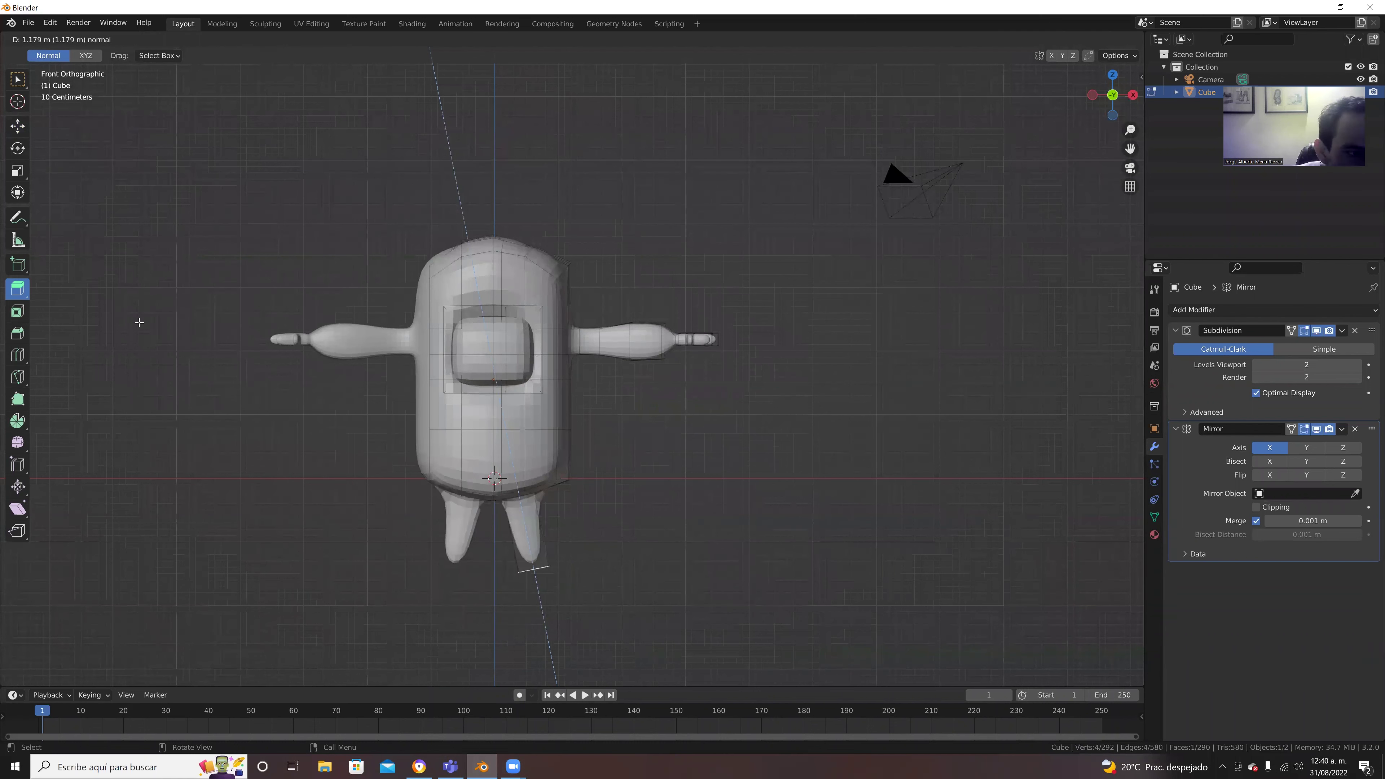
Step: Shift the right leg toward the centre, rotate it about 11.79° upright, and slide it along X
key(shift+space)
key(g)
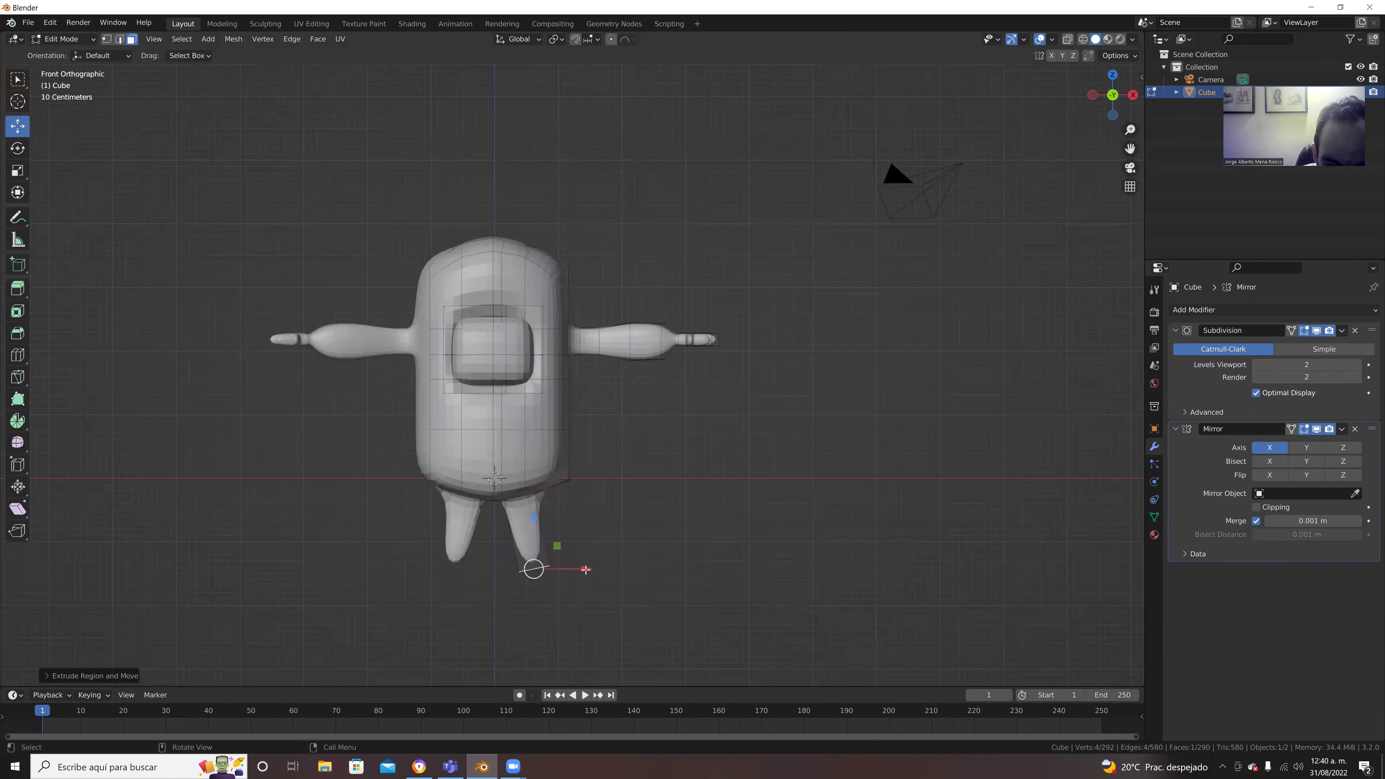
drag(585, 569, 567, 576)
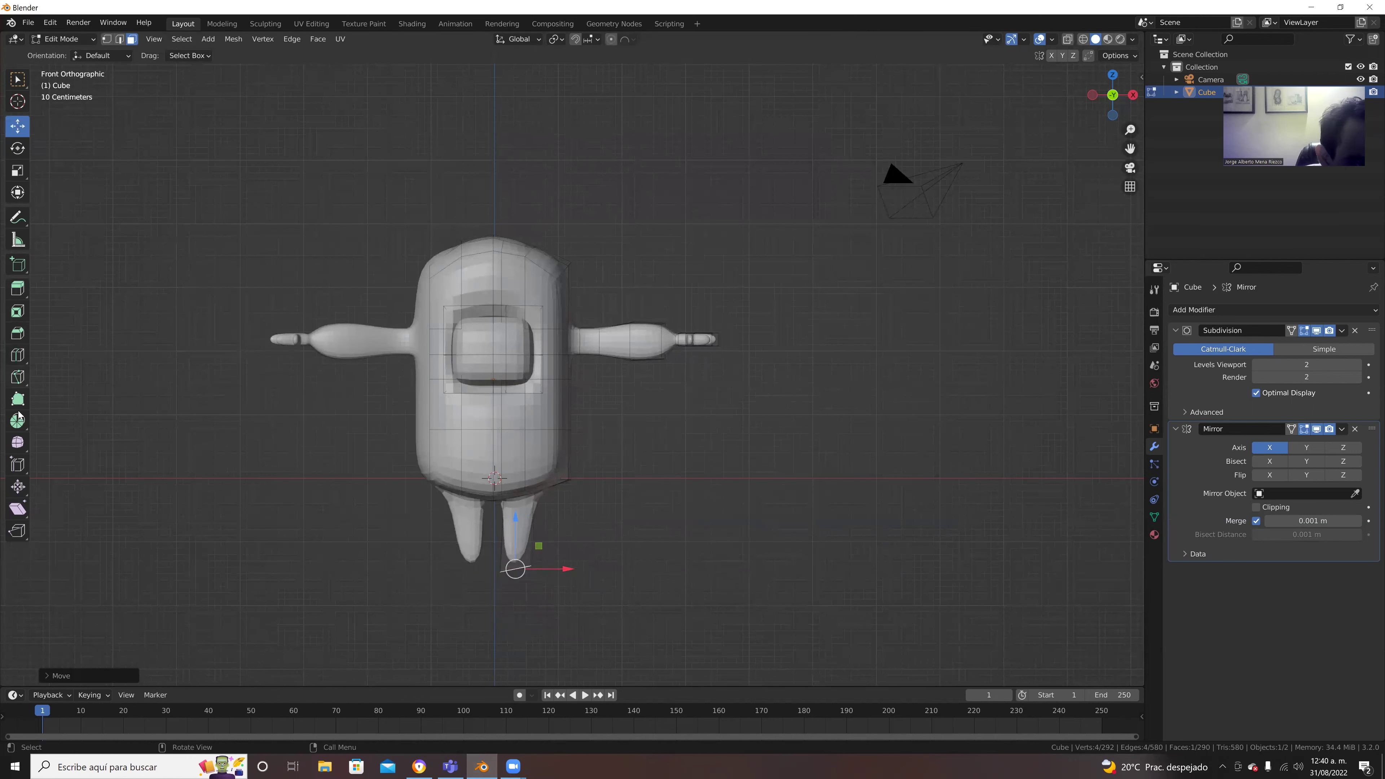
click(17, 153)
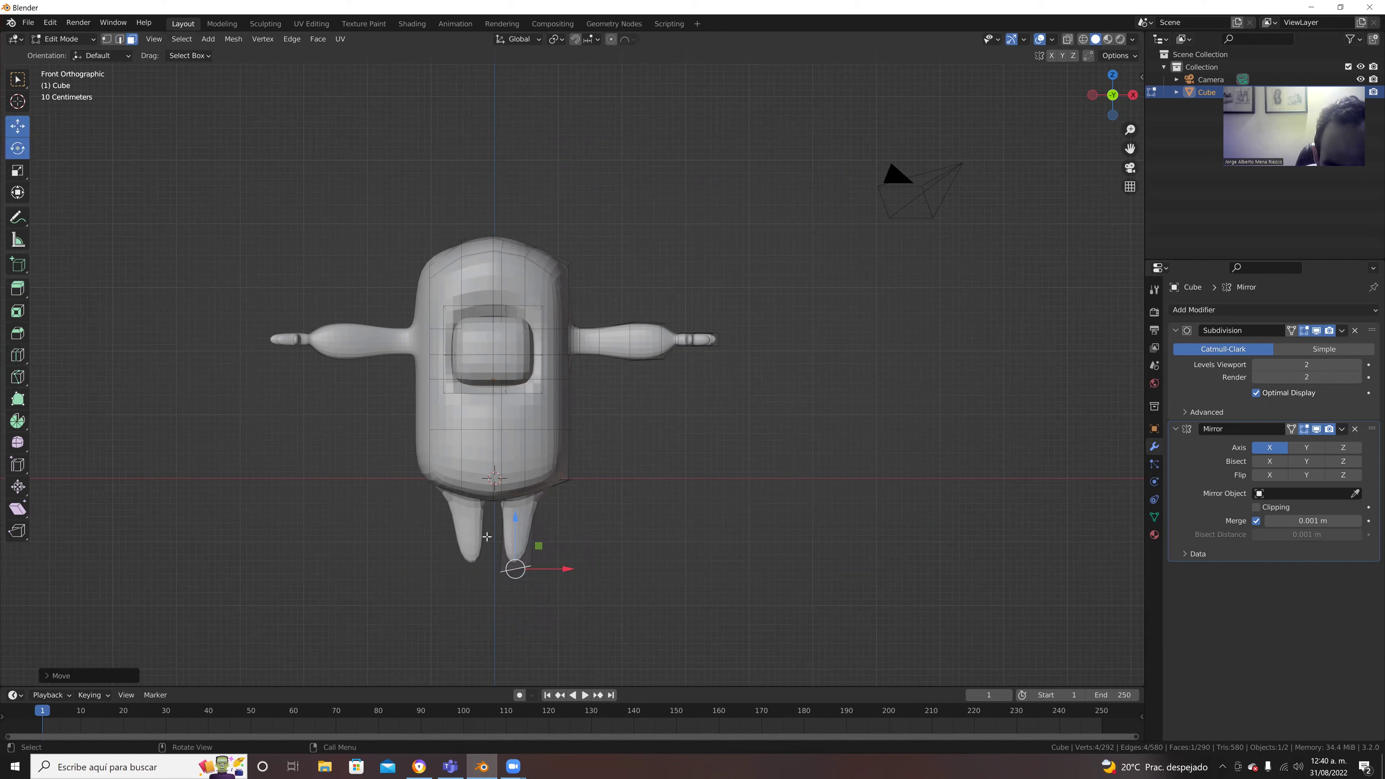
drag(494, 527, 524, 525)
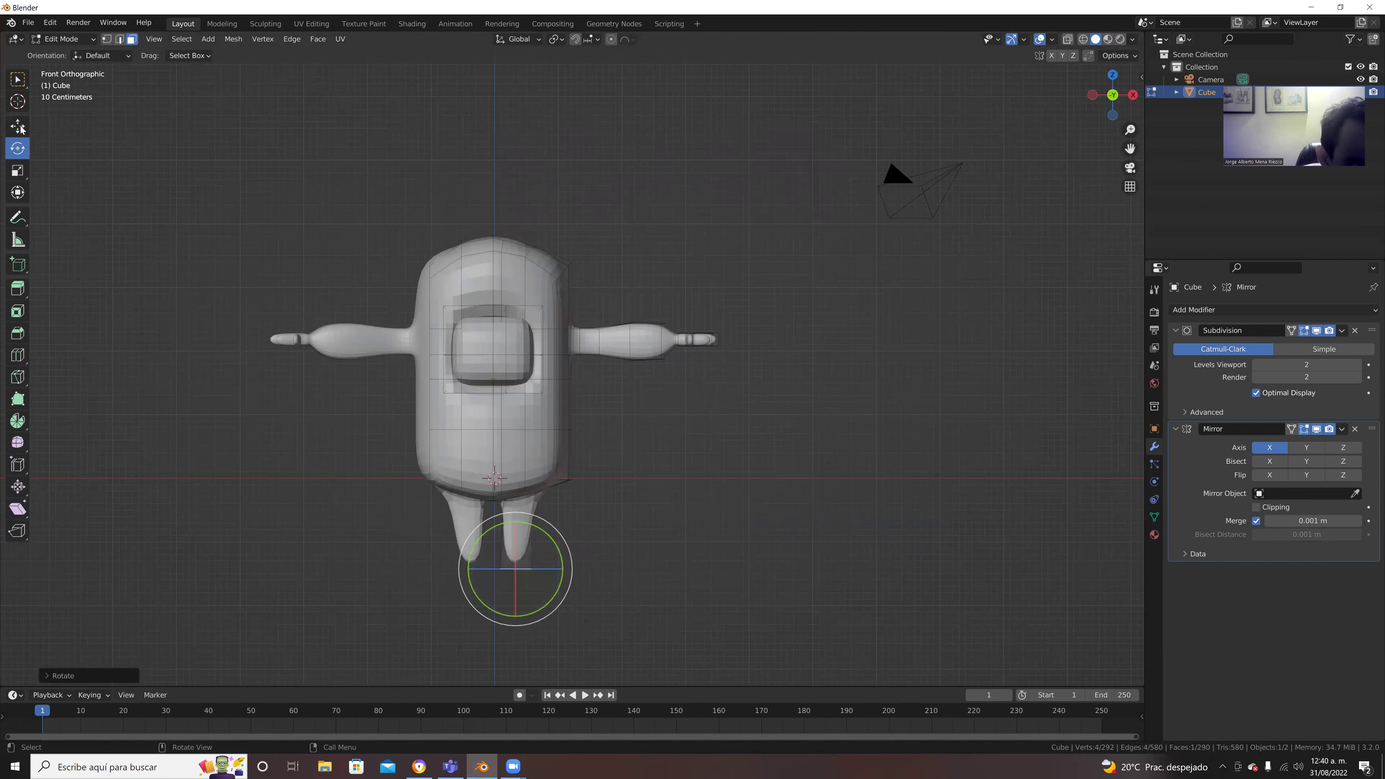
key(shift+space)
key(g)
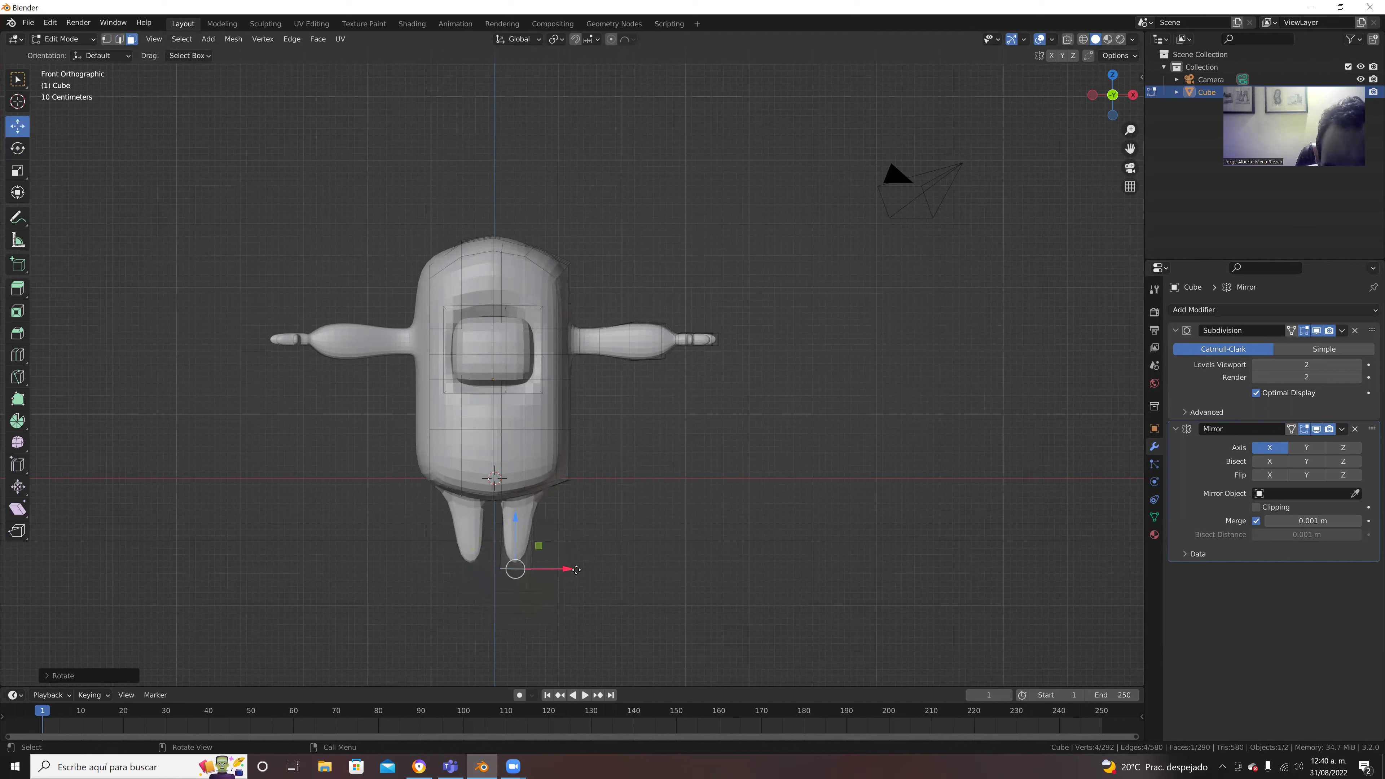
drag(579, 569, 581, 569)
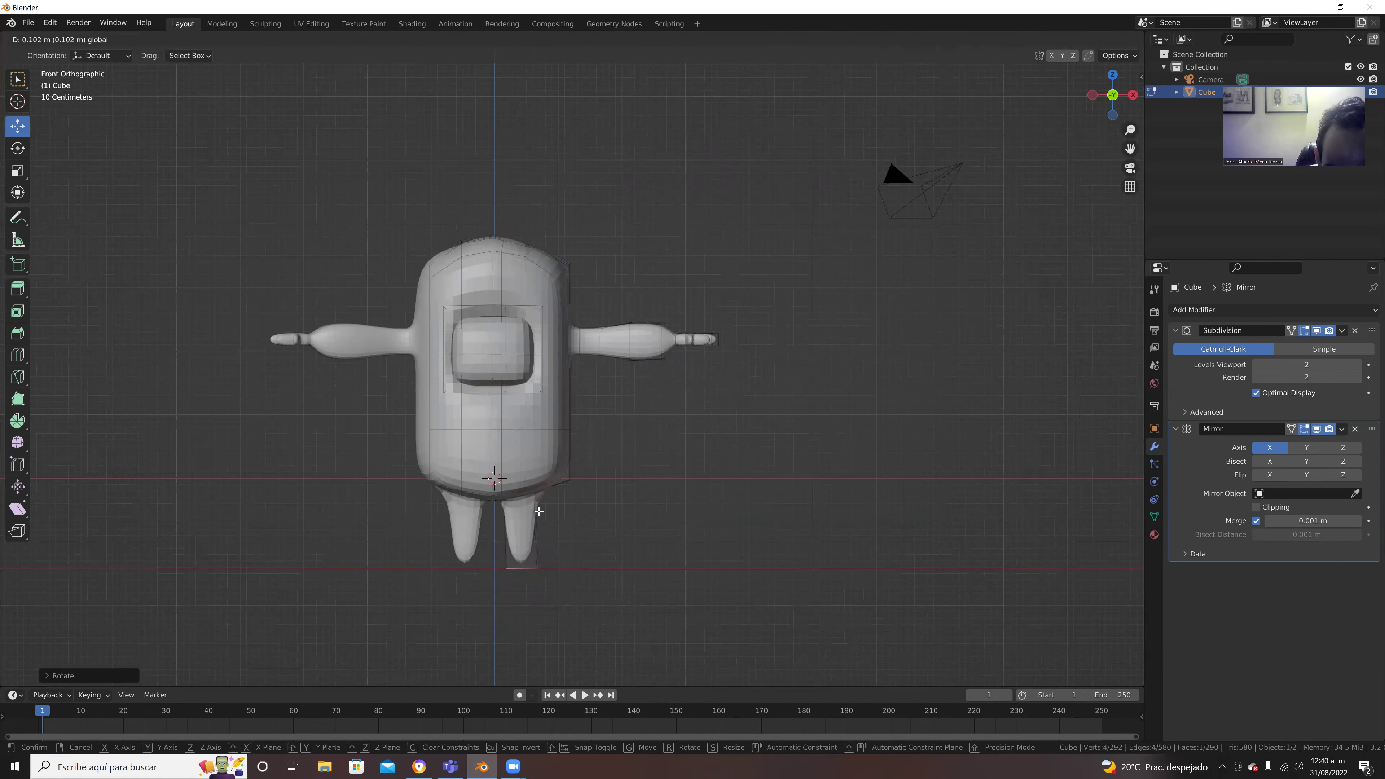
click(521, 515)
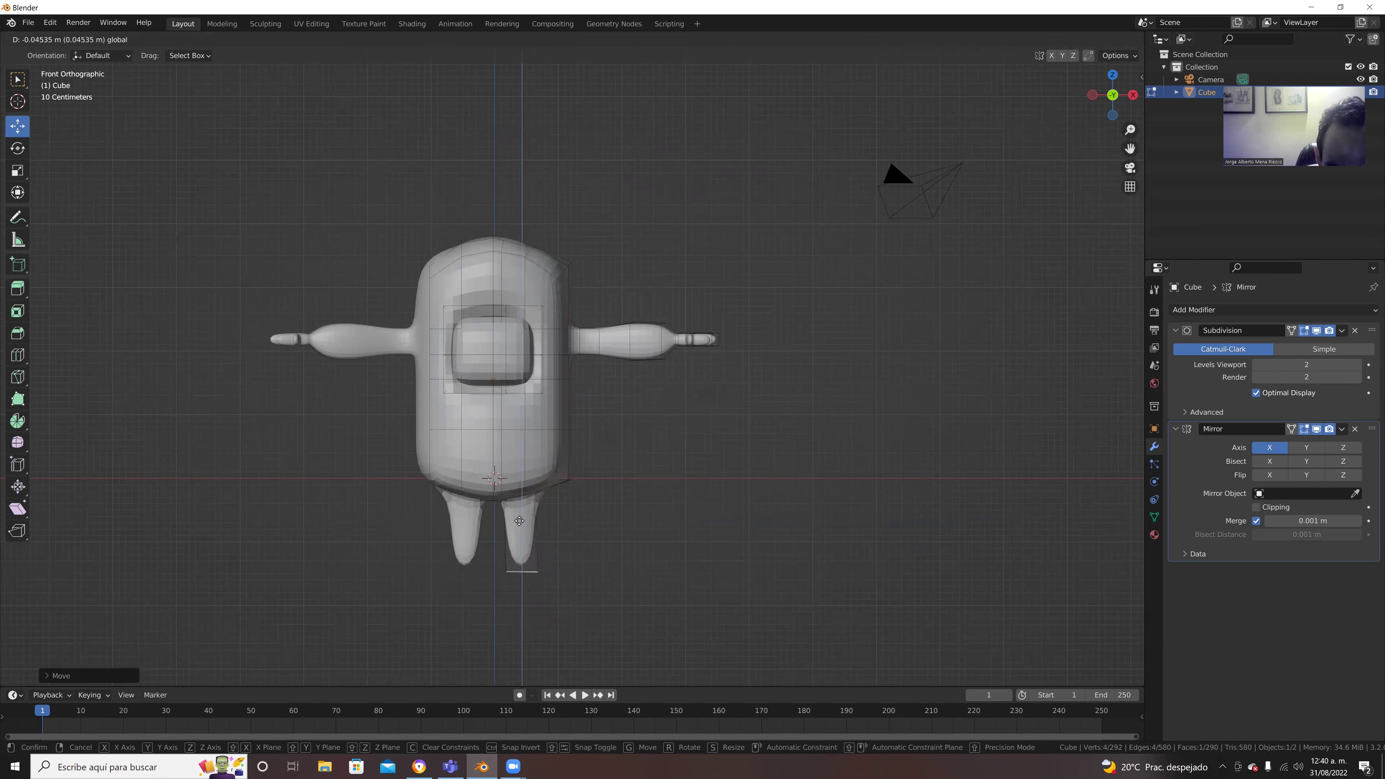
Step: Cut edge loops across the leg and down the body, lowering one loop along Z
click(17, 355)
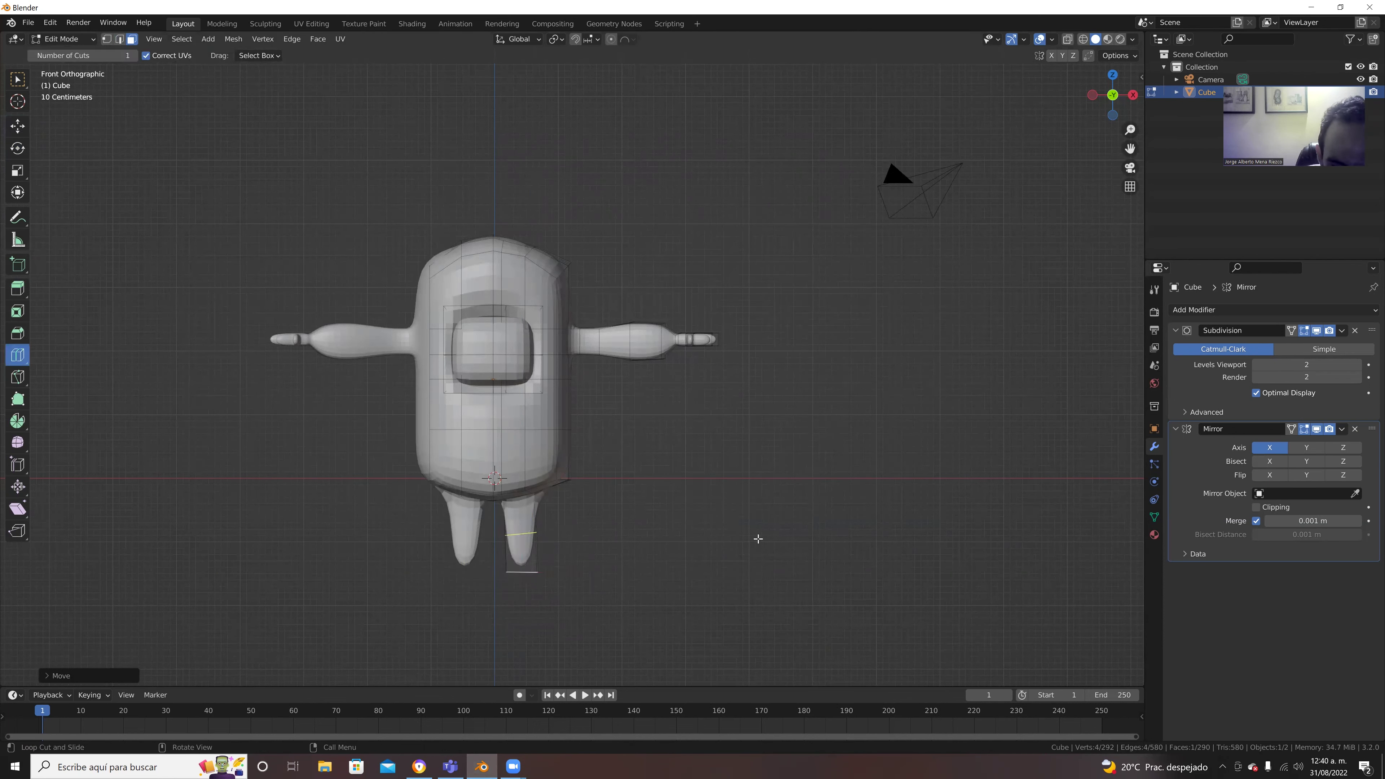
click(539, 562)
click(534, 556)
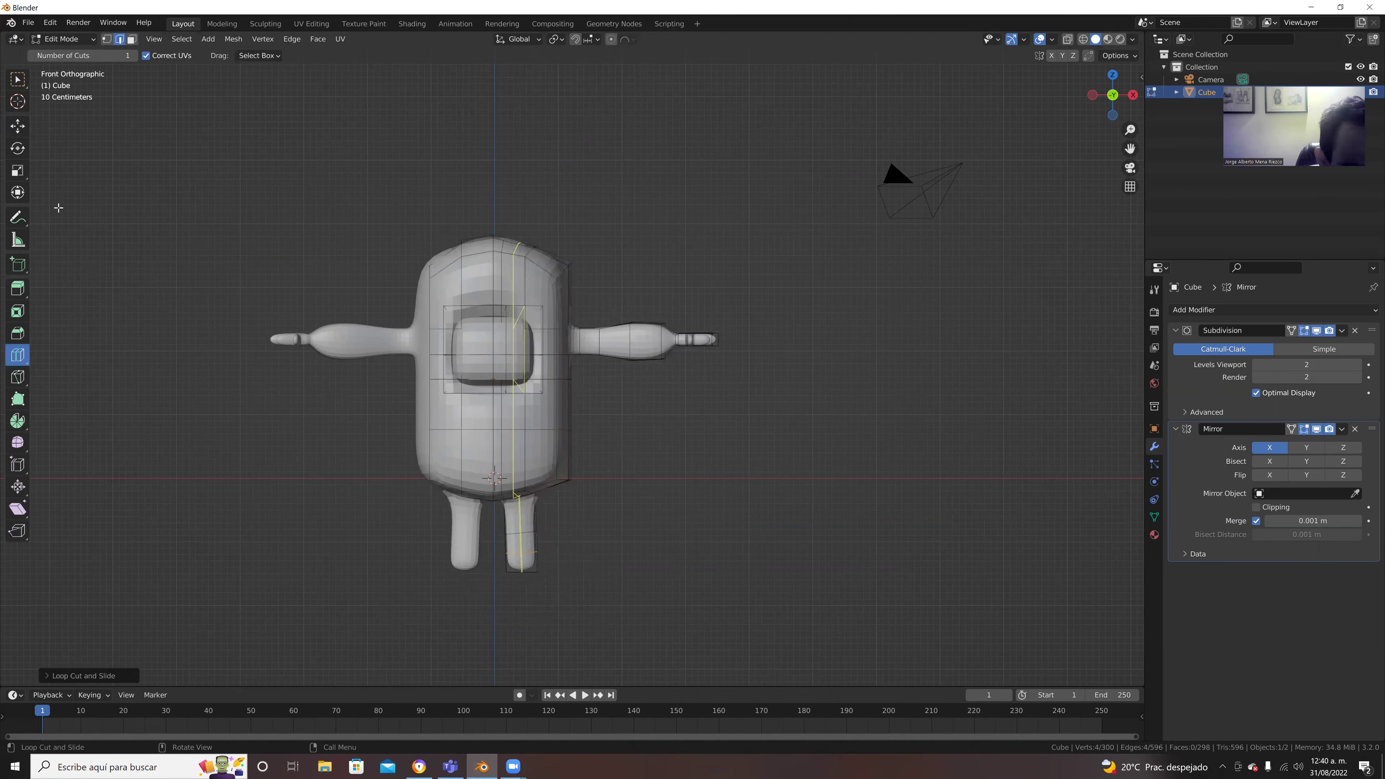
click(17, 126)
drag(521, 501, 521, 509)
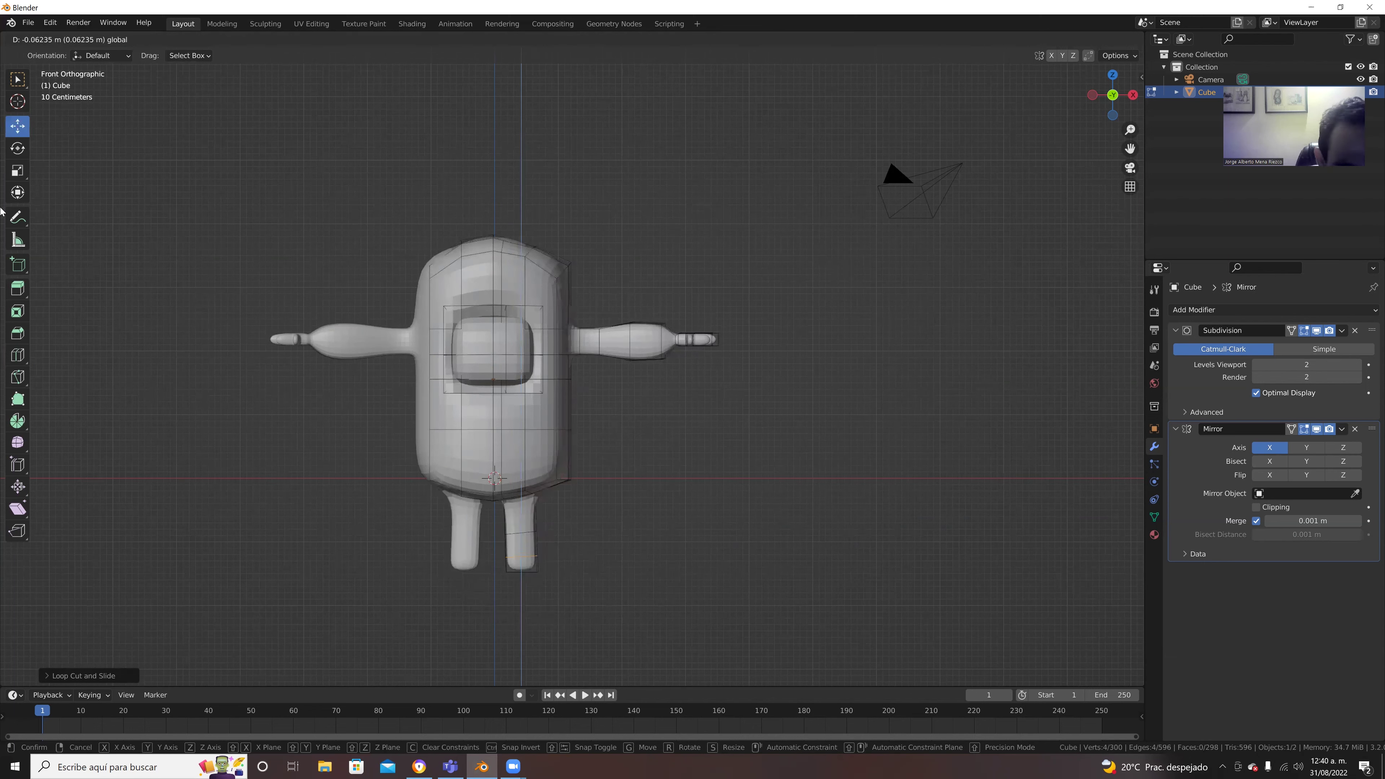
click(2, 213)
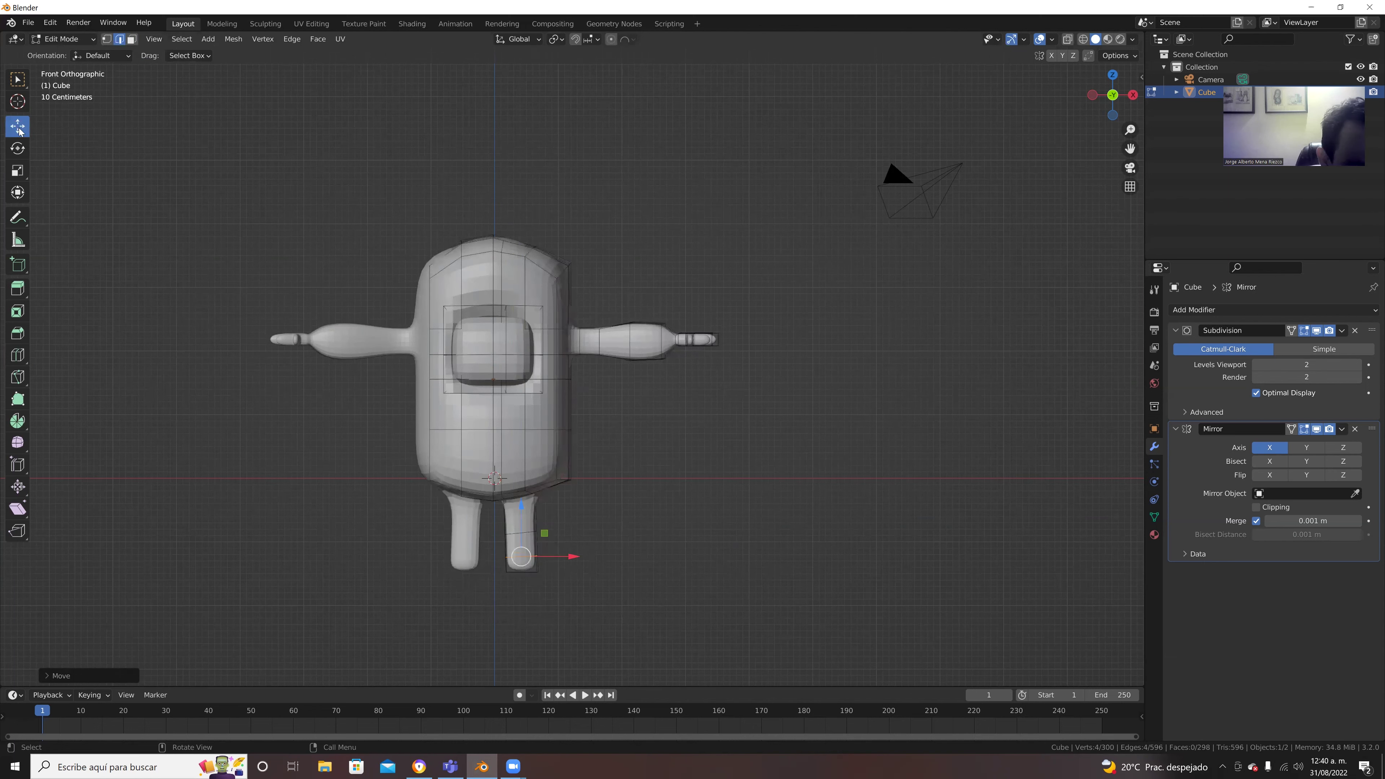
Step: Add another edge loop across the right leg and select the leg's bottom face
click(19, 355)
drag(517, 510, 516, 505)
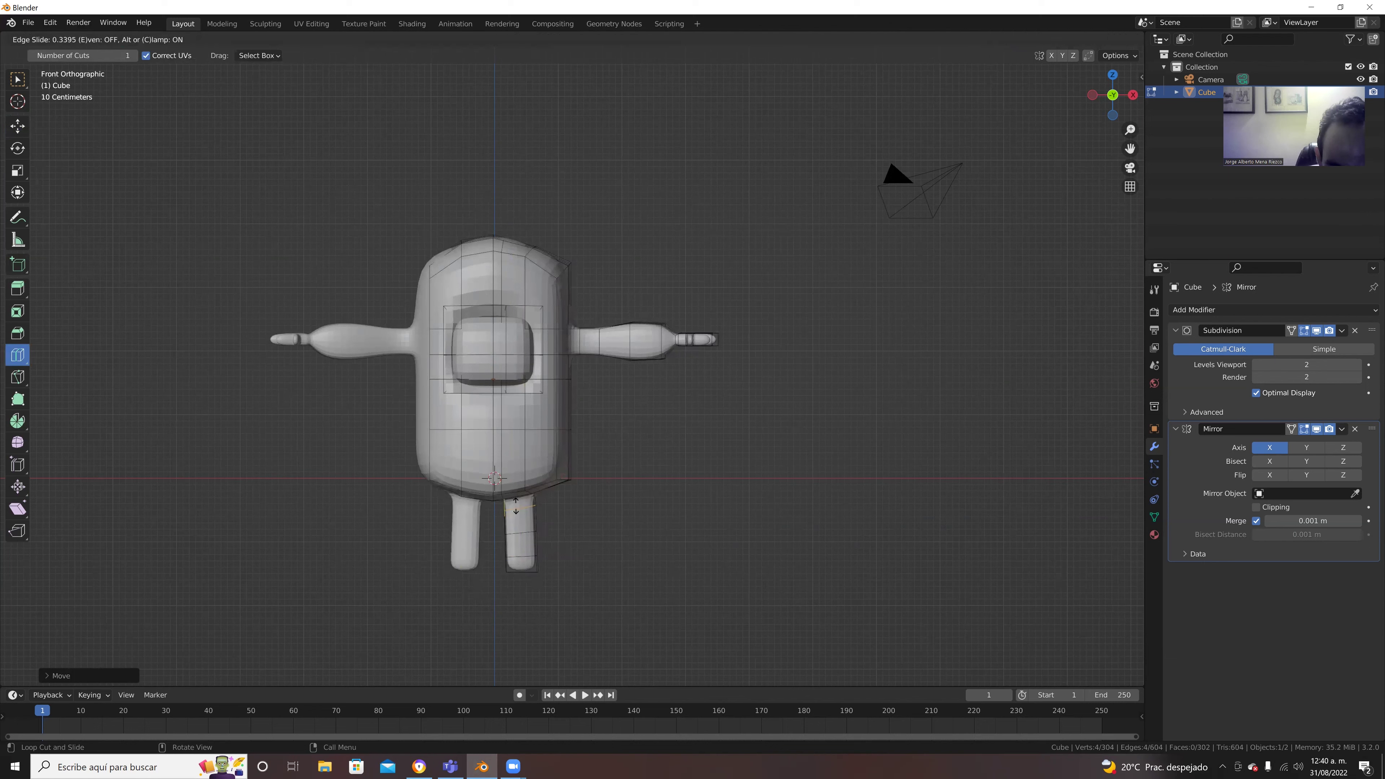
click(40, 145)
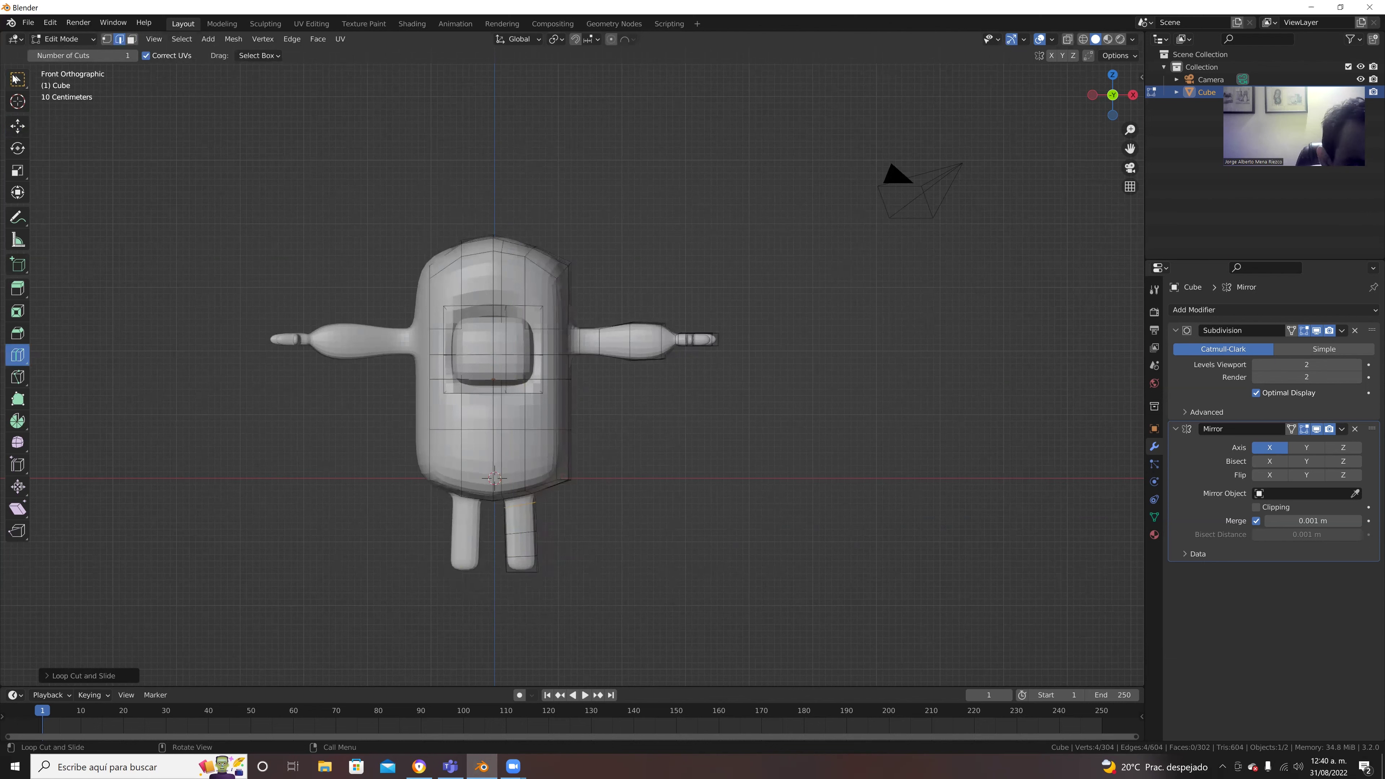
click(132, 39)
click(518, 563)
middle_drag(472, 558, 2, 279)
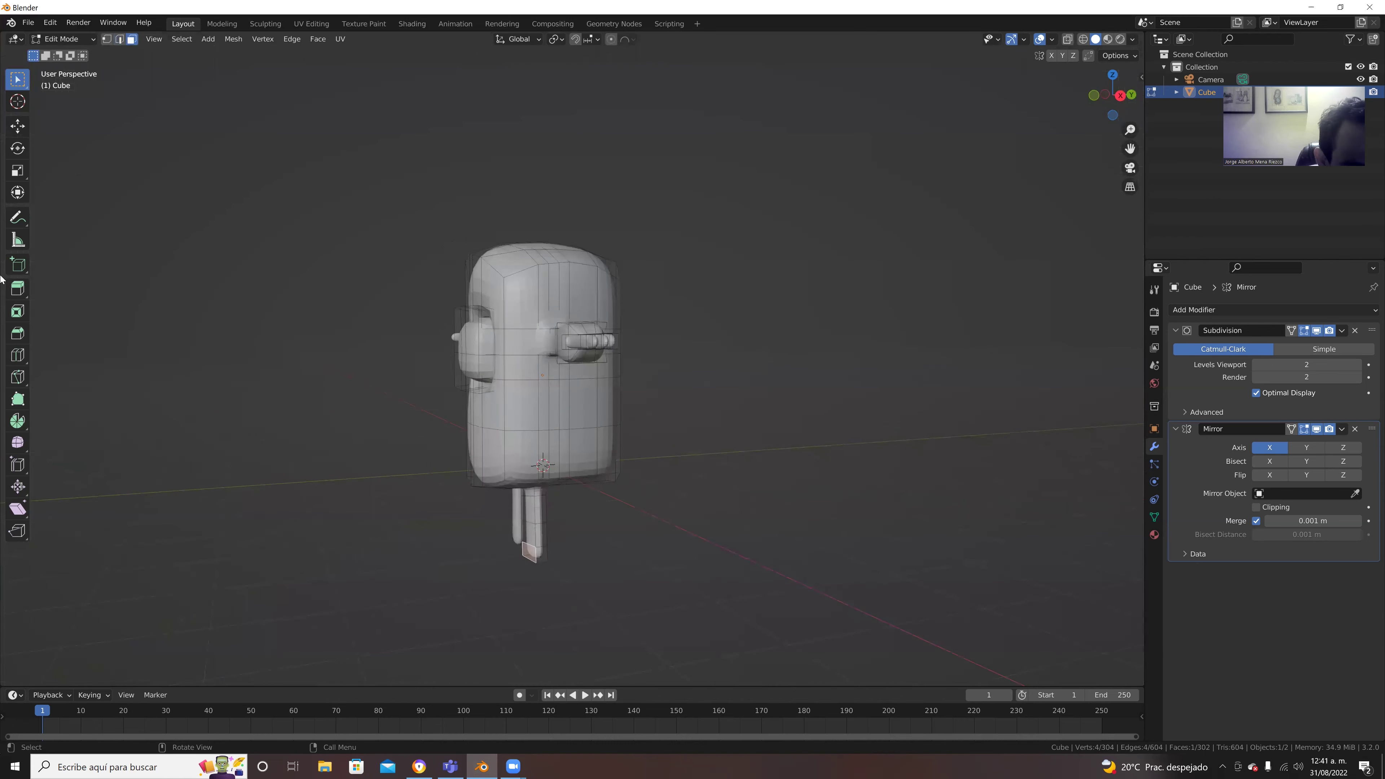
Step: Extrude the right leg's bottom face forward into a foot and loop-cut across it
click(19, 289)
mouse_move(488, 565)
mouse_down()
mouse_move(468, 557)
mouse_move(463, 571)
mouse_up()
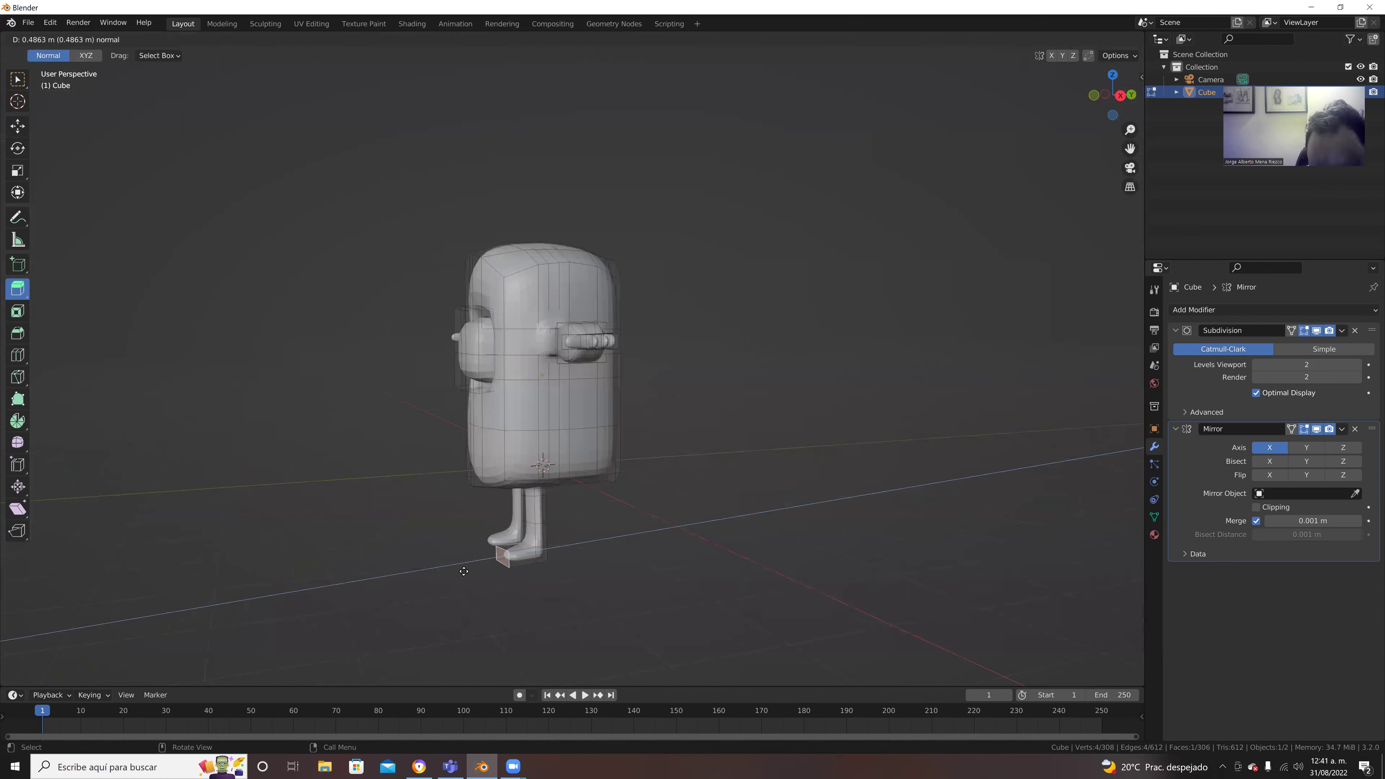
drag(463, 572, 555, 559)
click(17, 354)
mouse_move(555, 559)
middle_down()
mouse_move(769, 543)
mouse_move(22, 59)
middle_up()
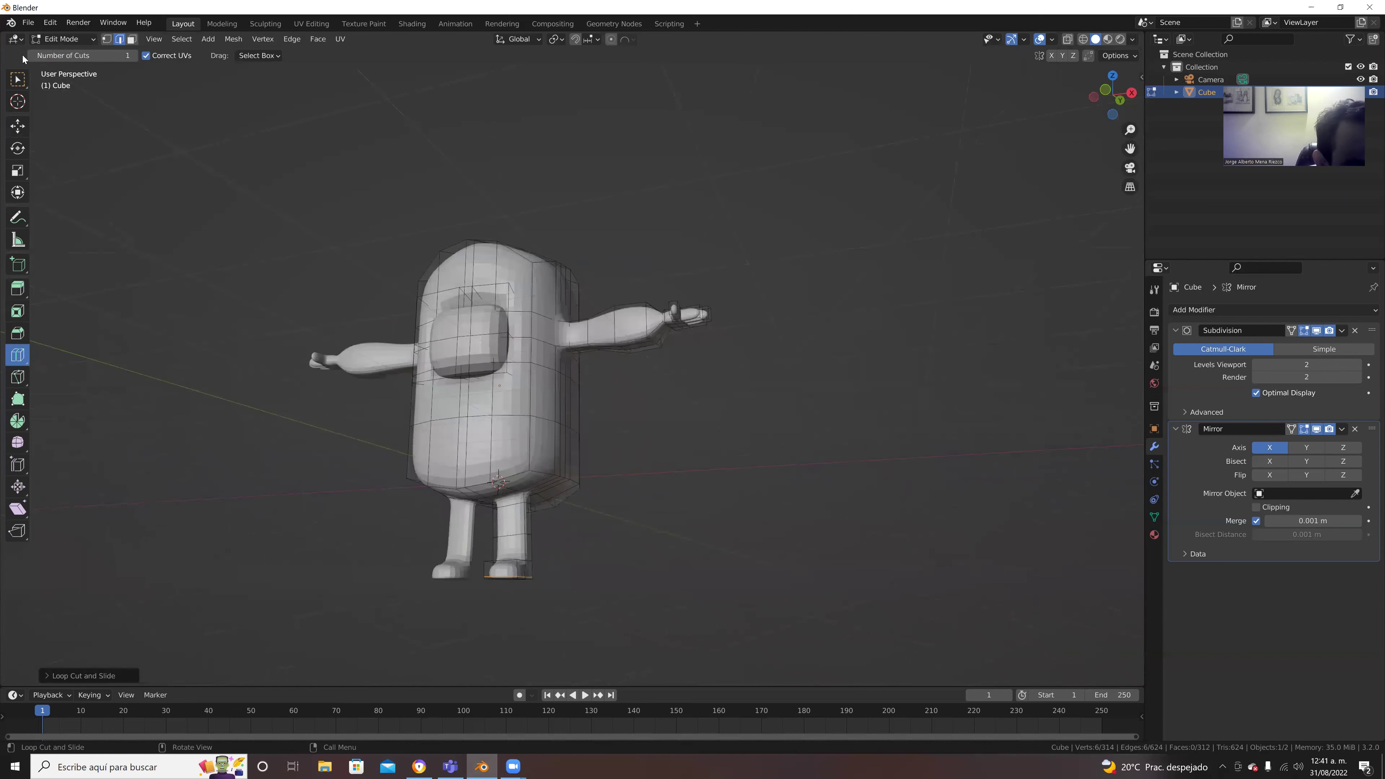
Step: Select several right-leg faces and move them about −0.073 m
click(18, 85)
click(170, 105)
mouse_move(309, 300)
middle_down()
mouse_move(279, 309)
mouse_move(495, 472)
middle_up()
click(513, 522)
mouse_move(513, 522)
middle_down()
mouse_move(516, 548)
mouse_move(479, 540)
middle_up()
shift+click(510, 499)
shift+click(507, 548)
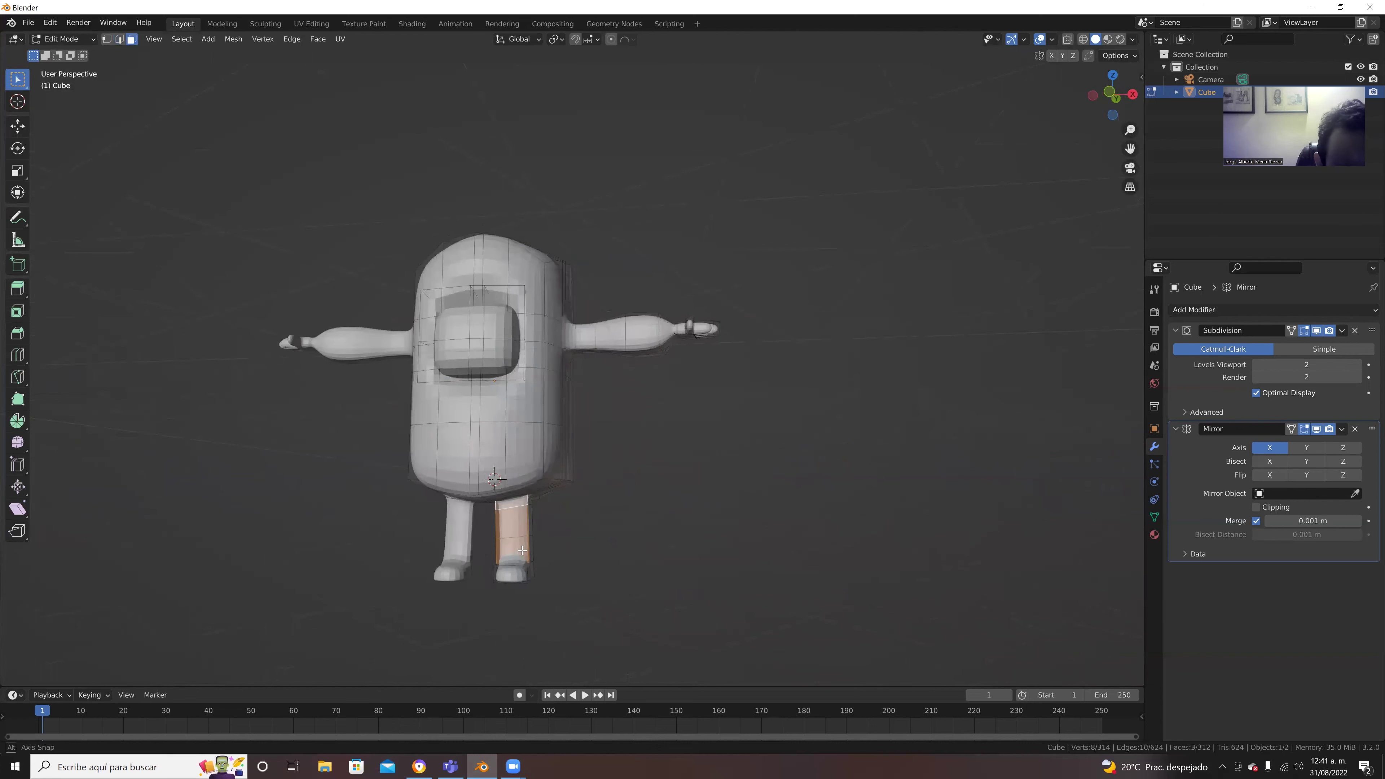
click(25, 132)
drag(544, 521, 578, 585)
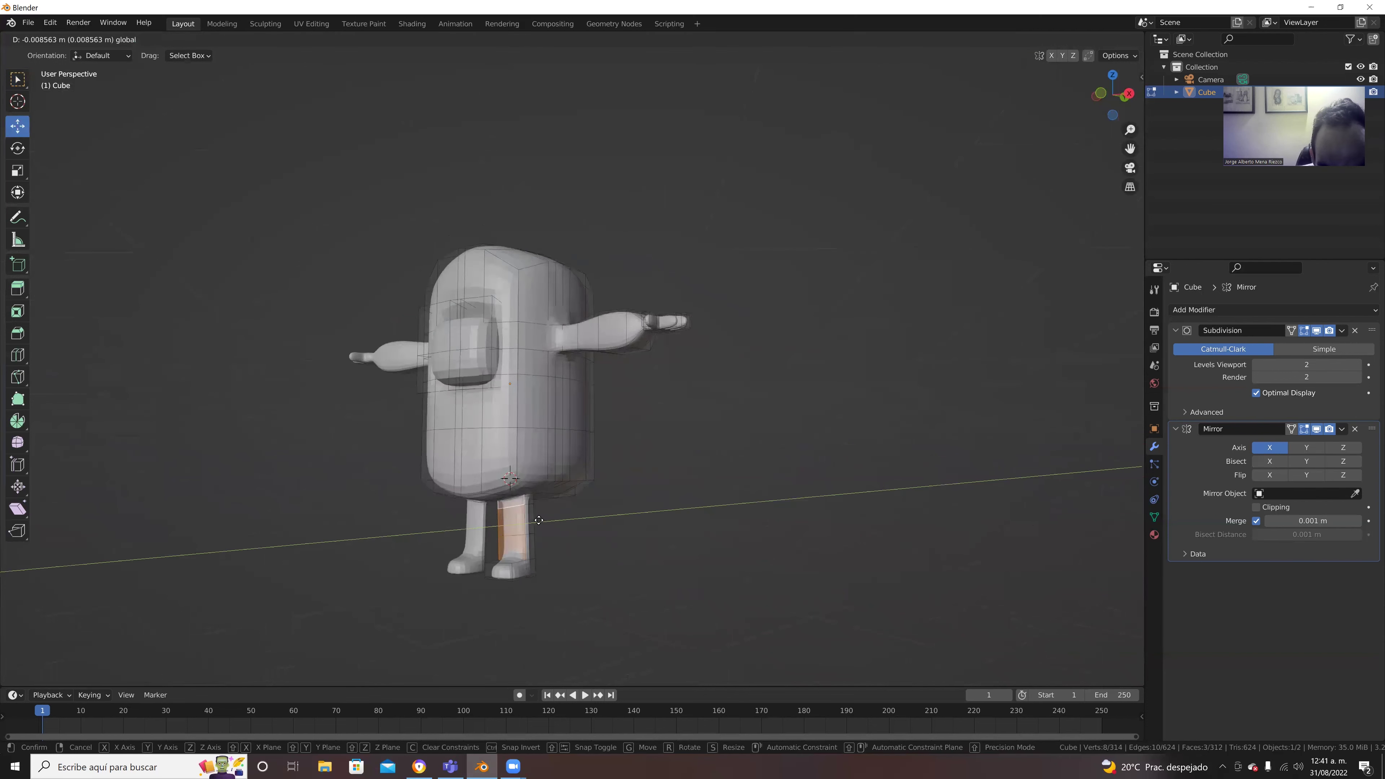
middle_drag(578, 585, 504, 597)
key(g)
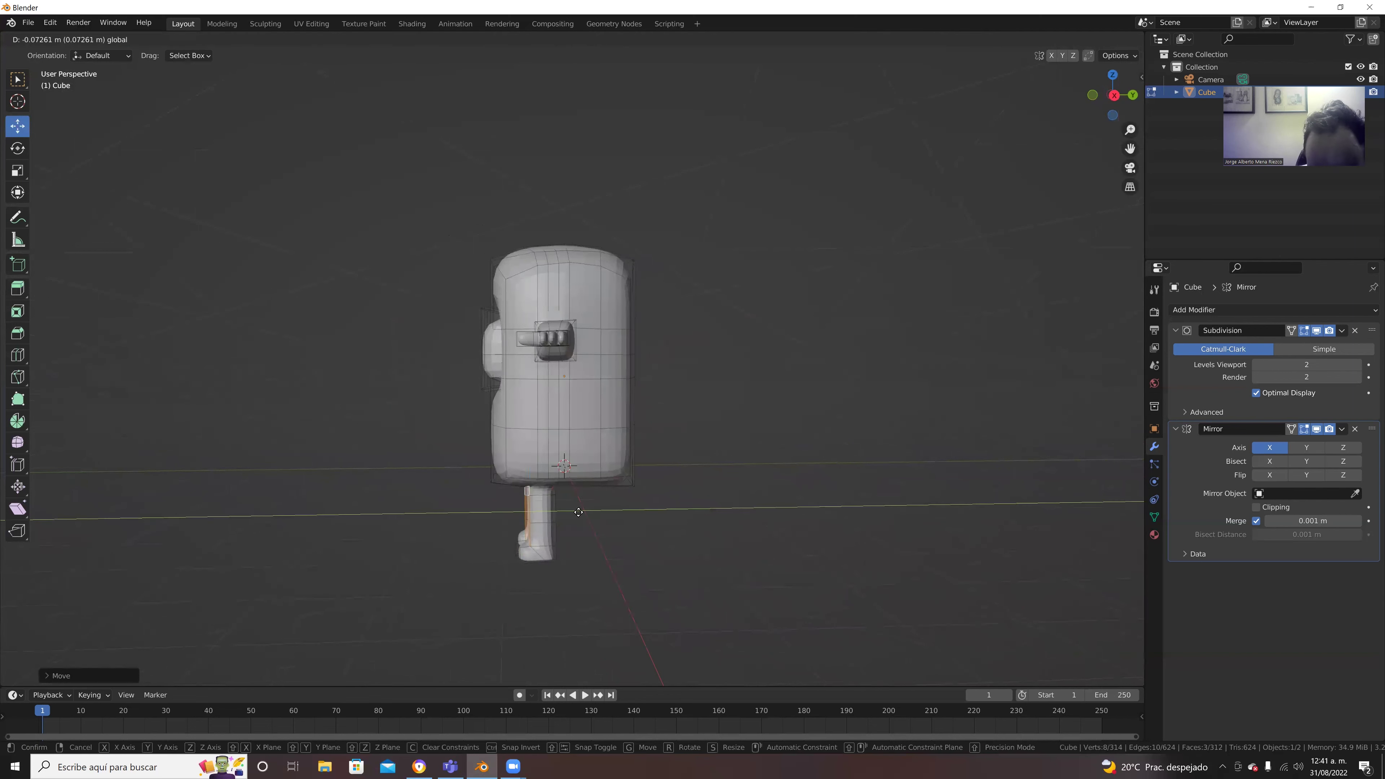